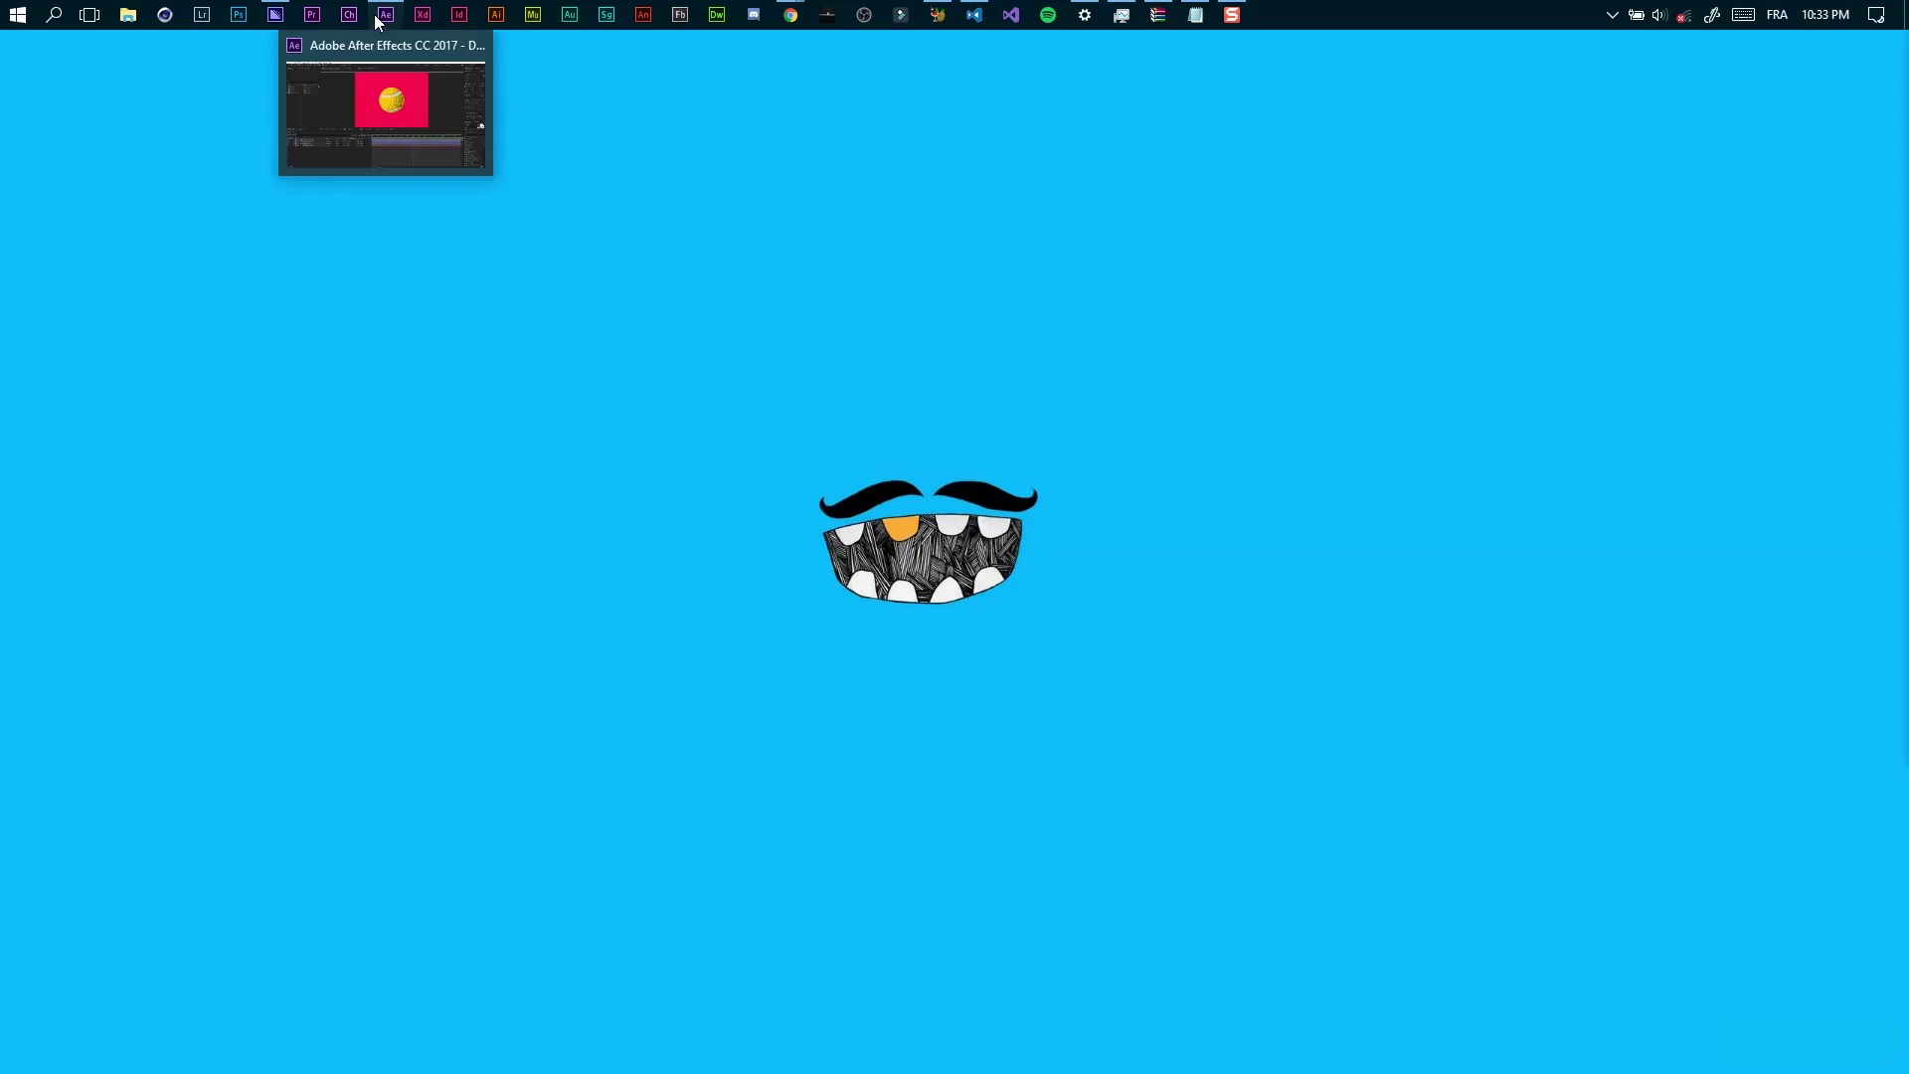
# Return to After Effects and play the finished spinning tennis ball preview in Comp 1 once.
pyautogui.click(375, 15)
pyautogui.press('space')
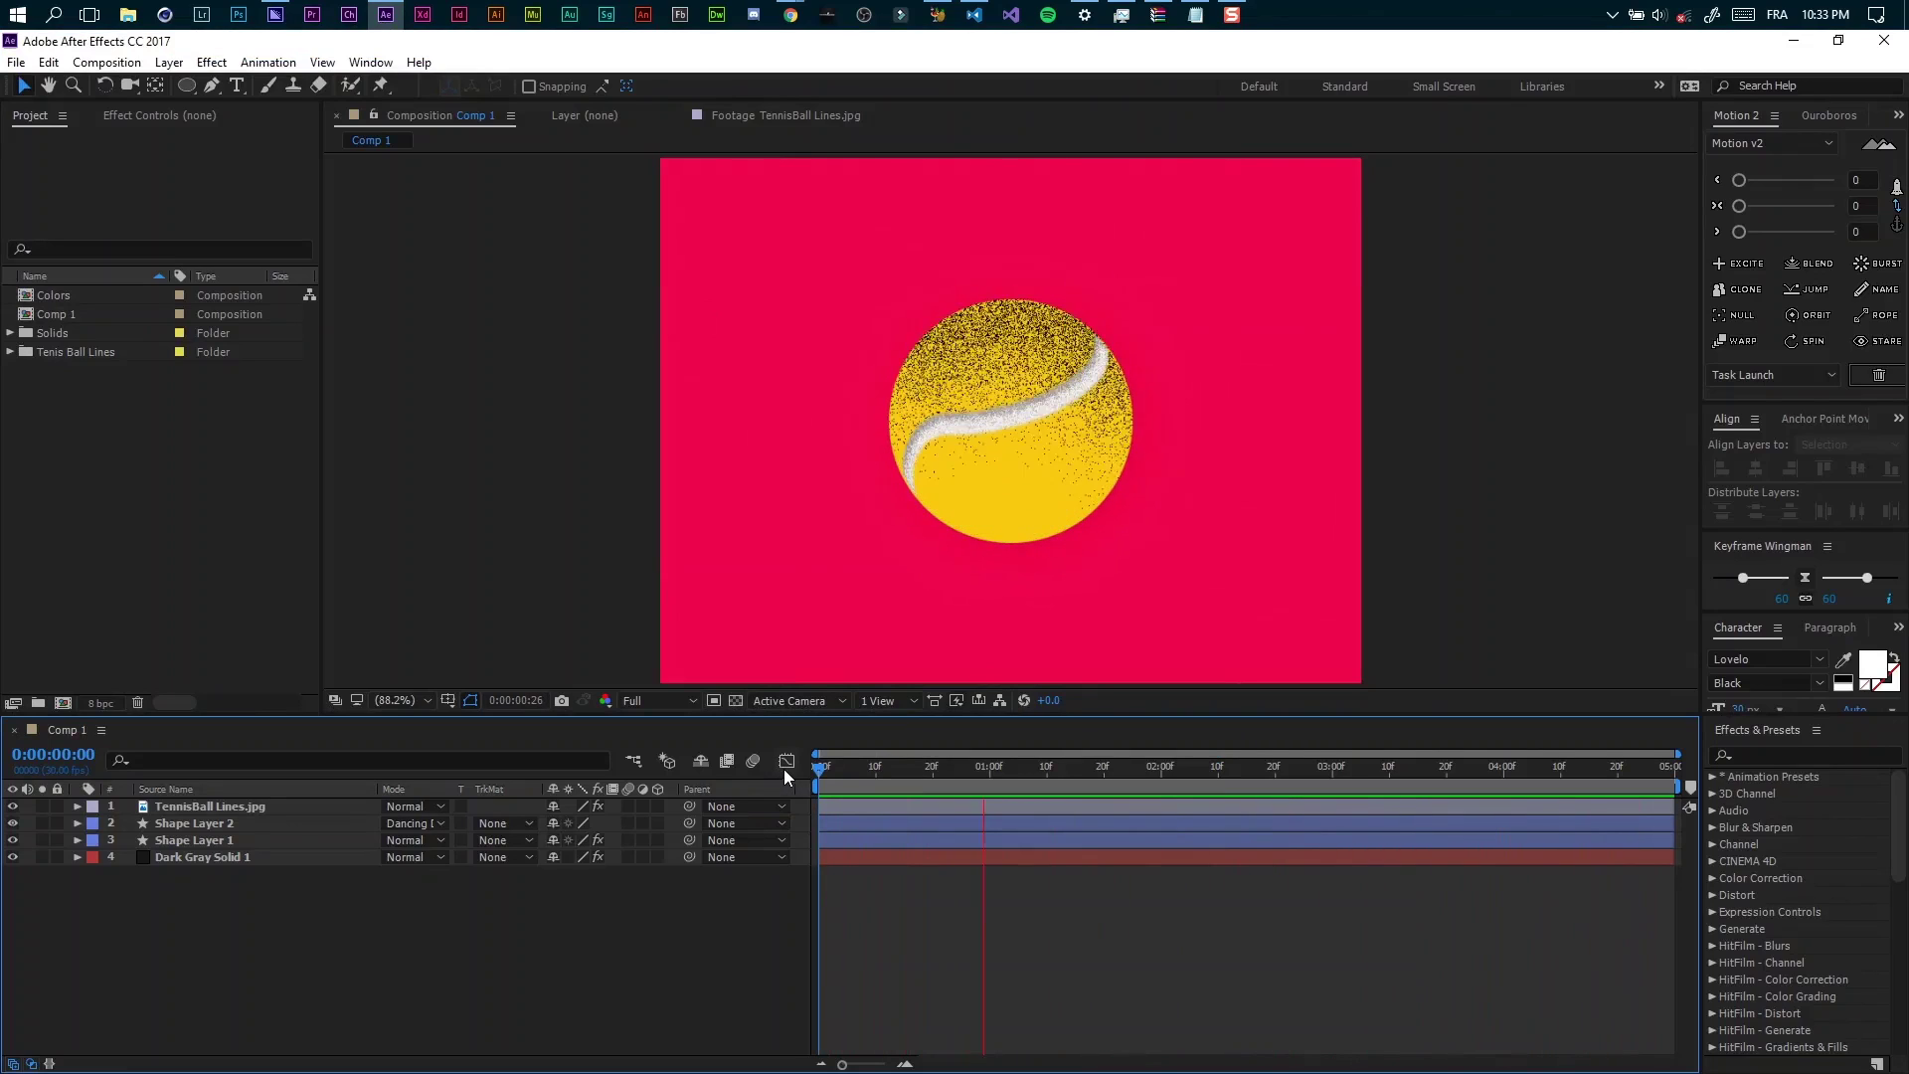
pyautogui.press('space')
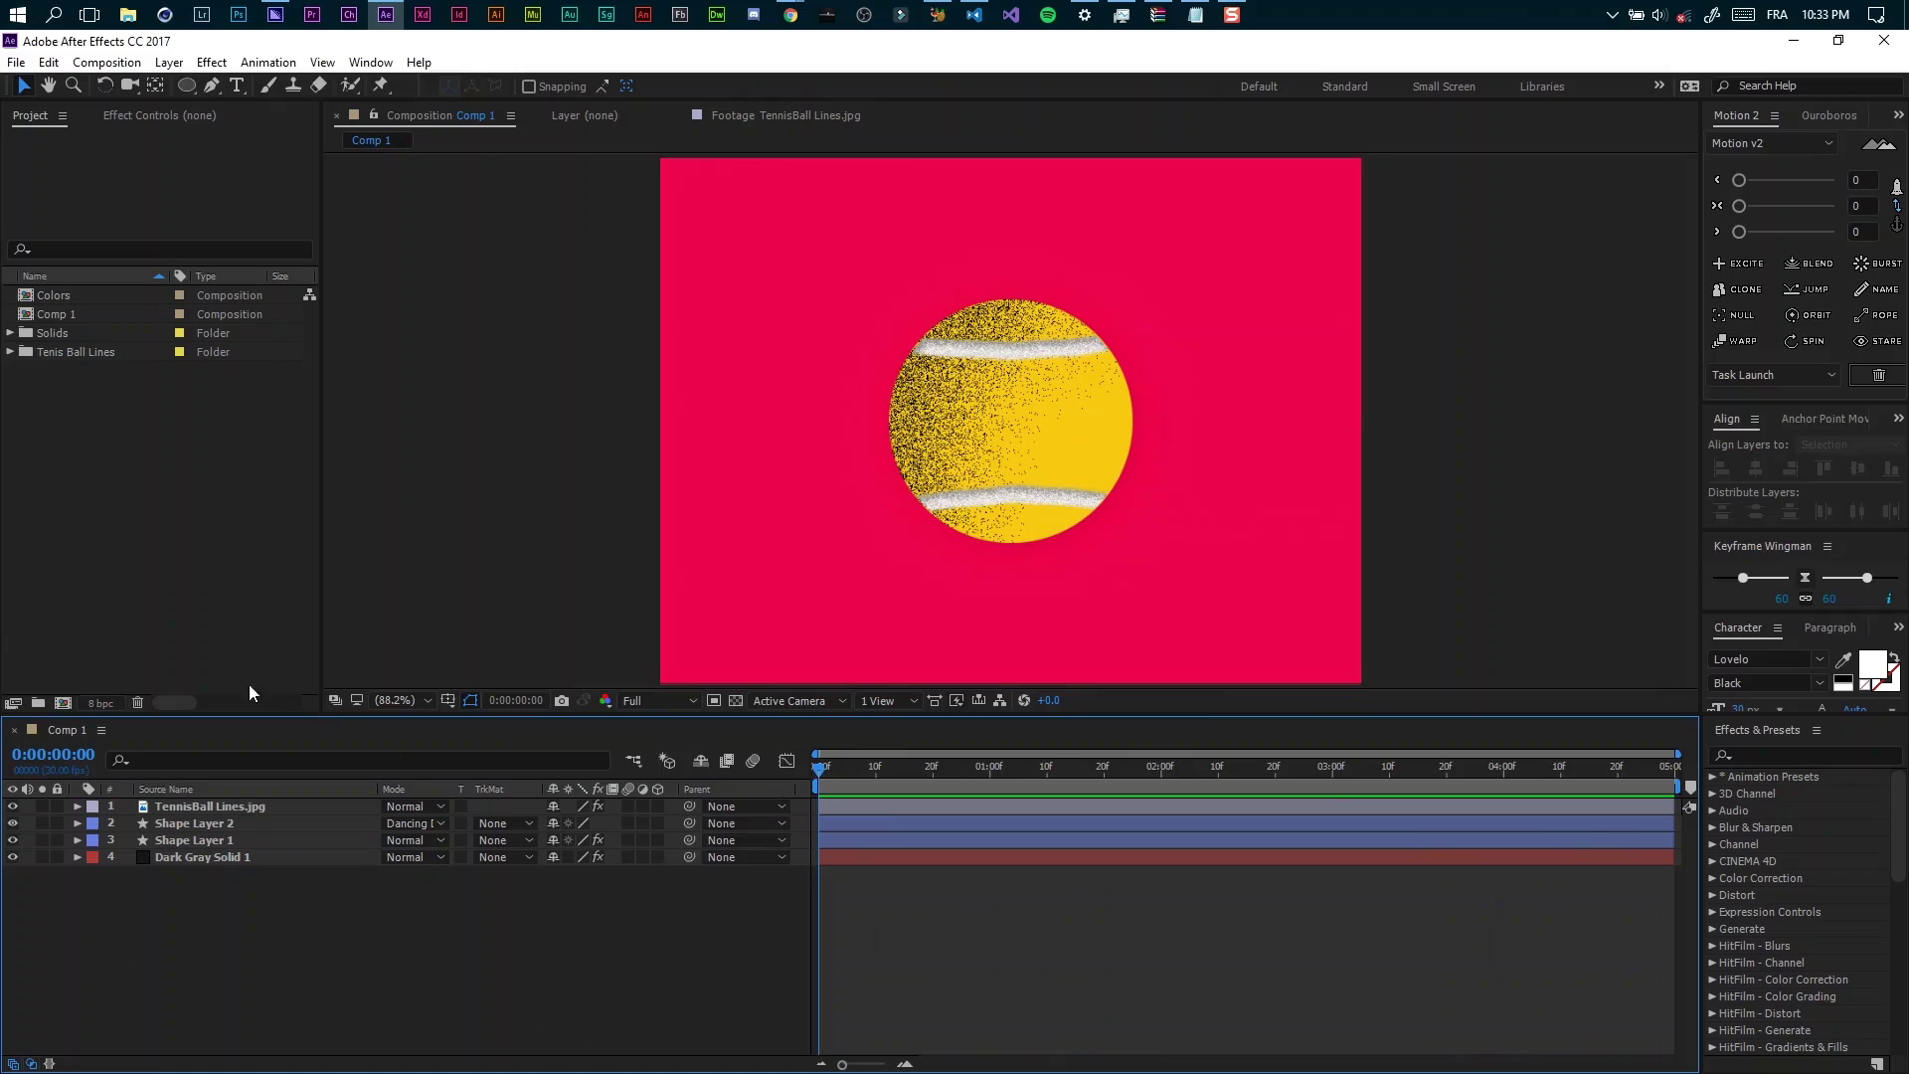
# Make a new 800 × 600 px, 30 fps composition named 'Tenis Ball'.
pyautogui.click(63, 703)
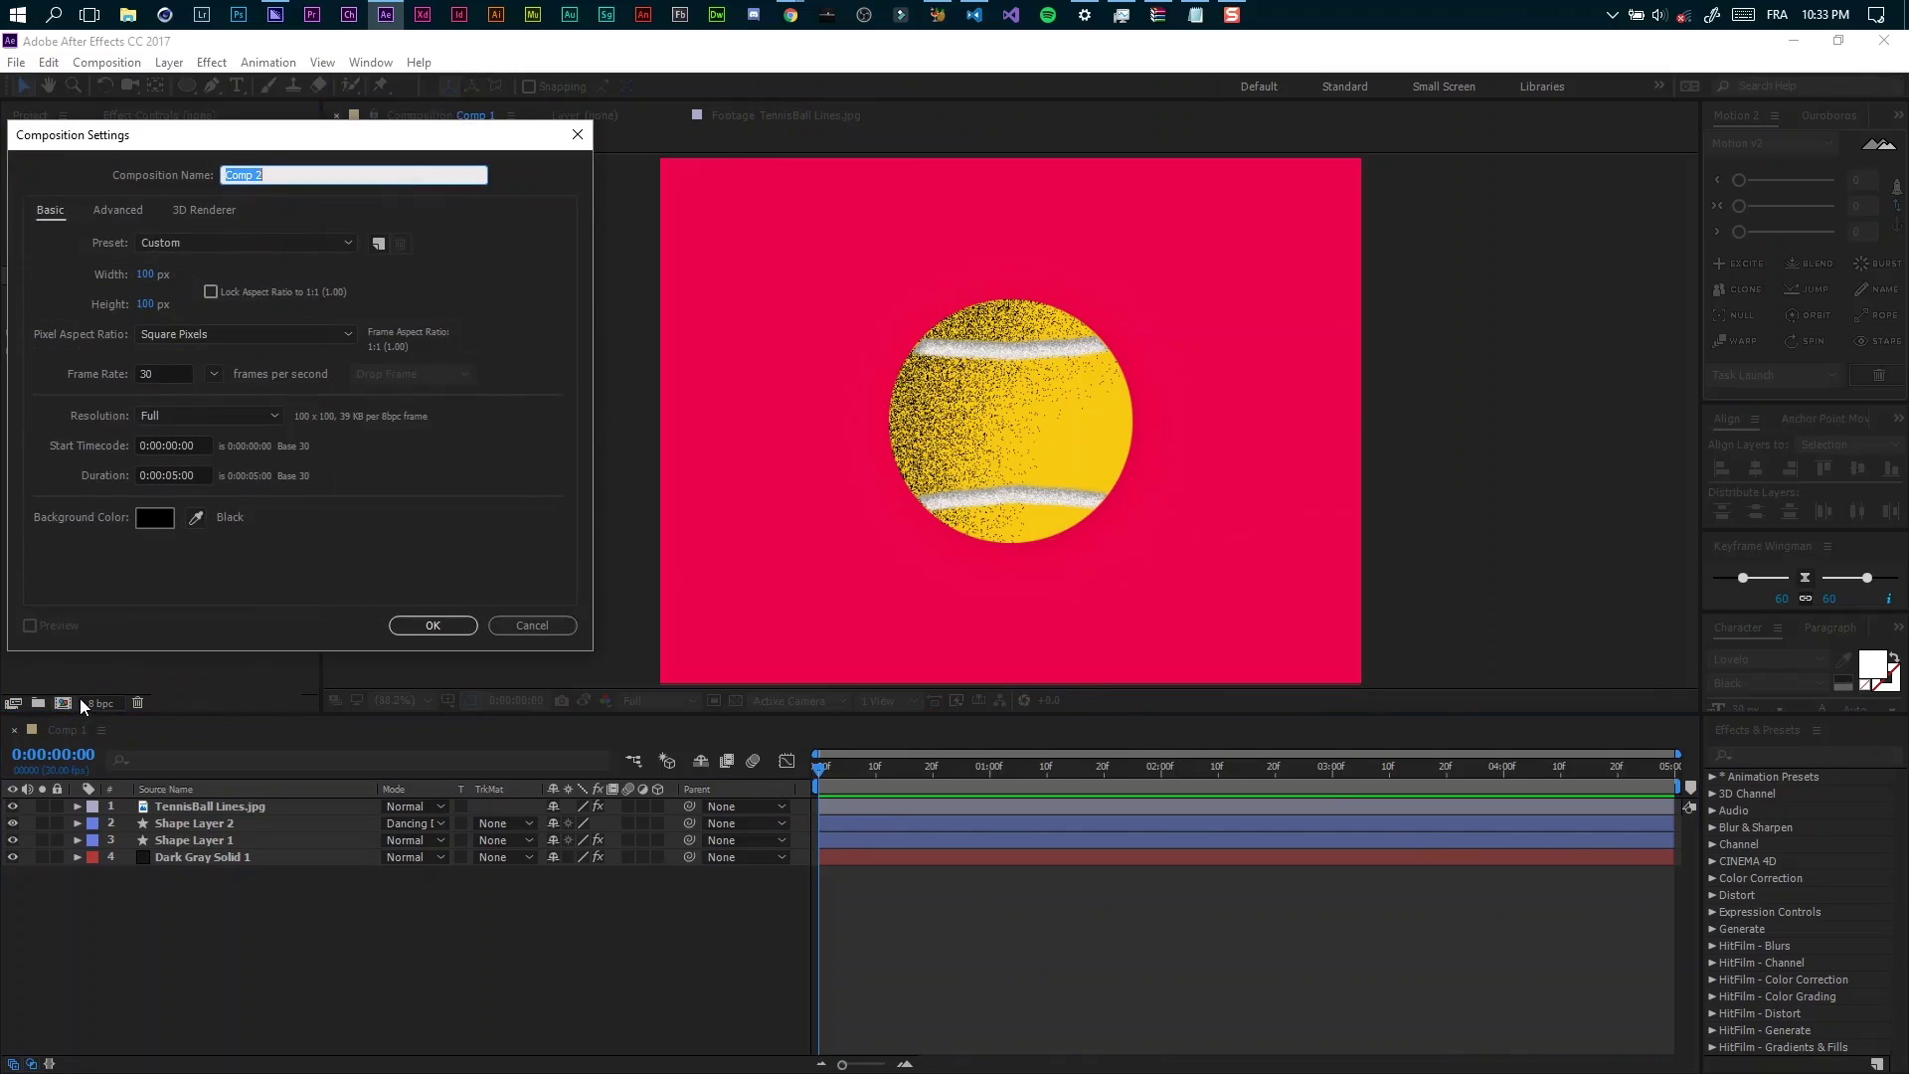
pyautogui.click(145, 274)
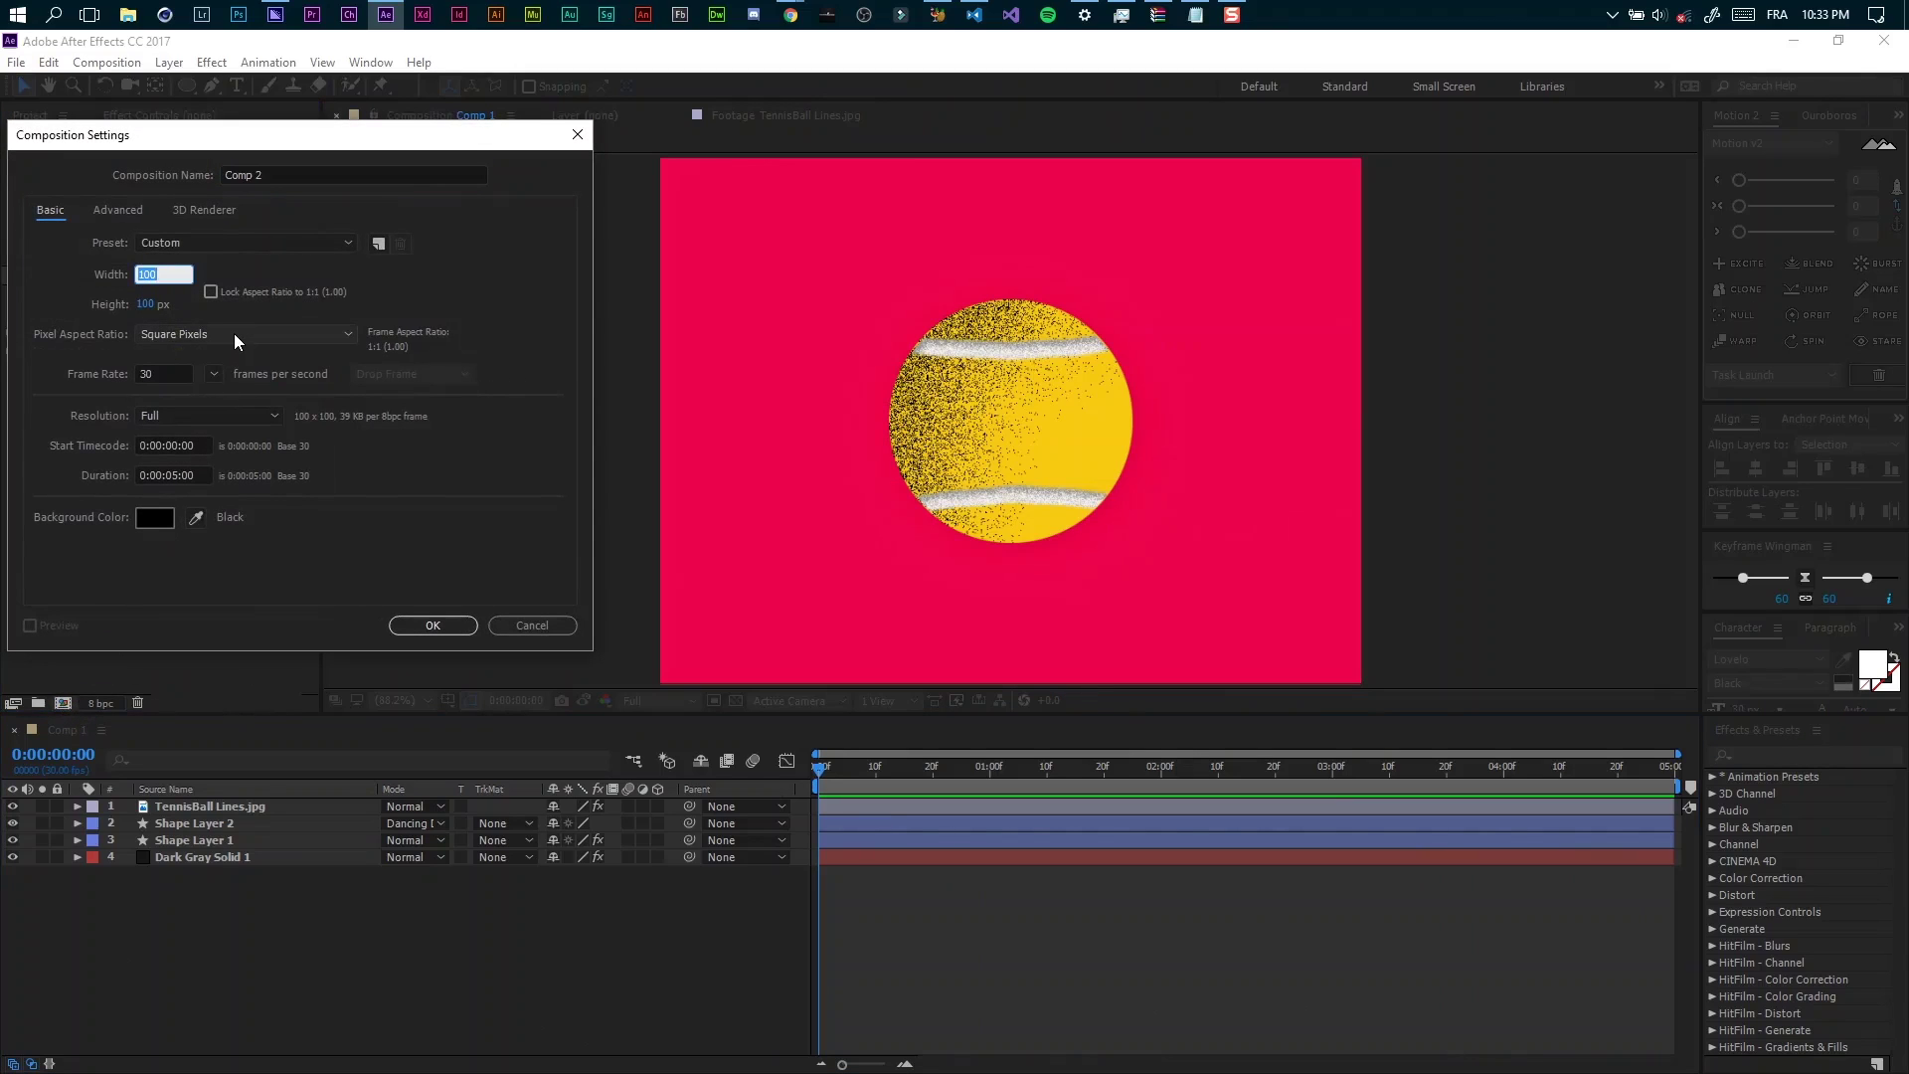
pyautogui.write('800')
pyautogui.press('Tab')
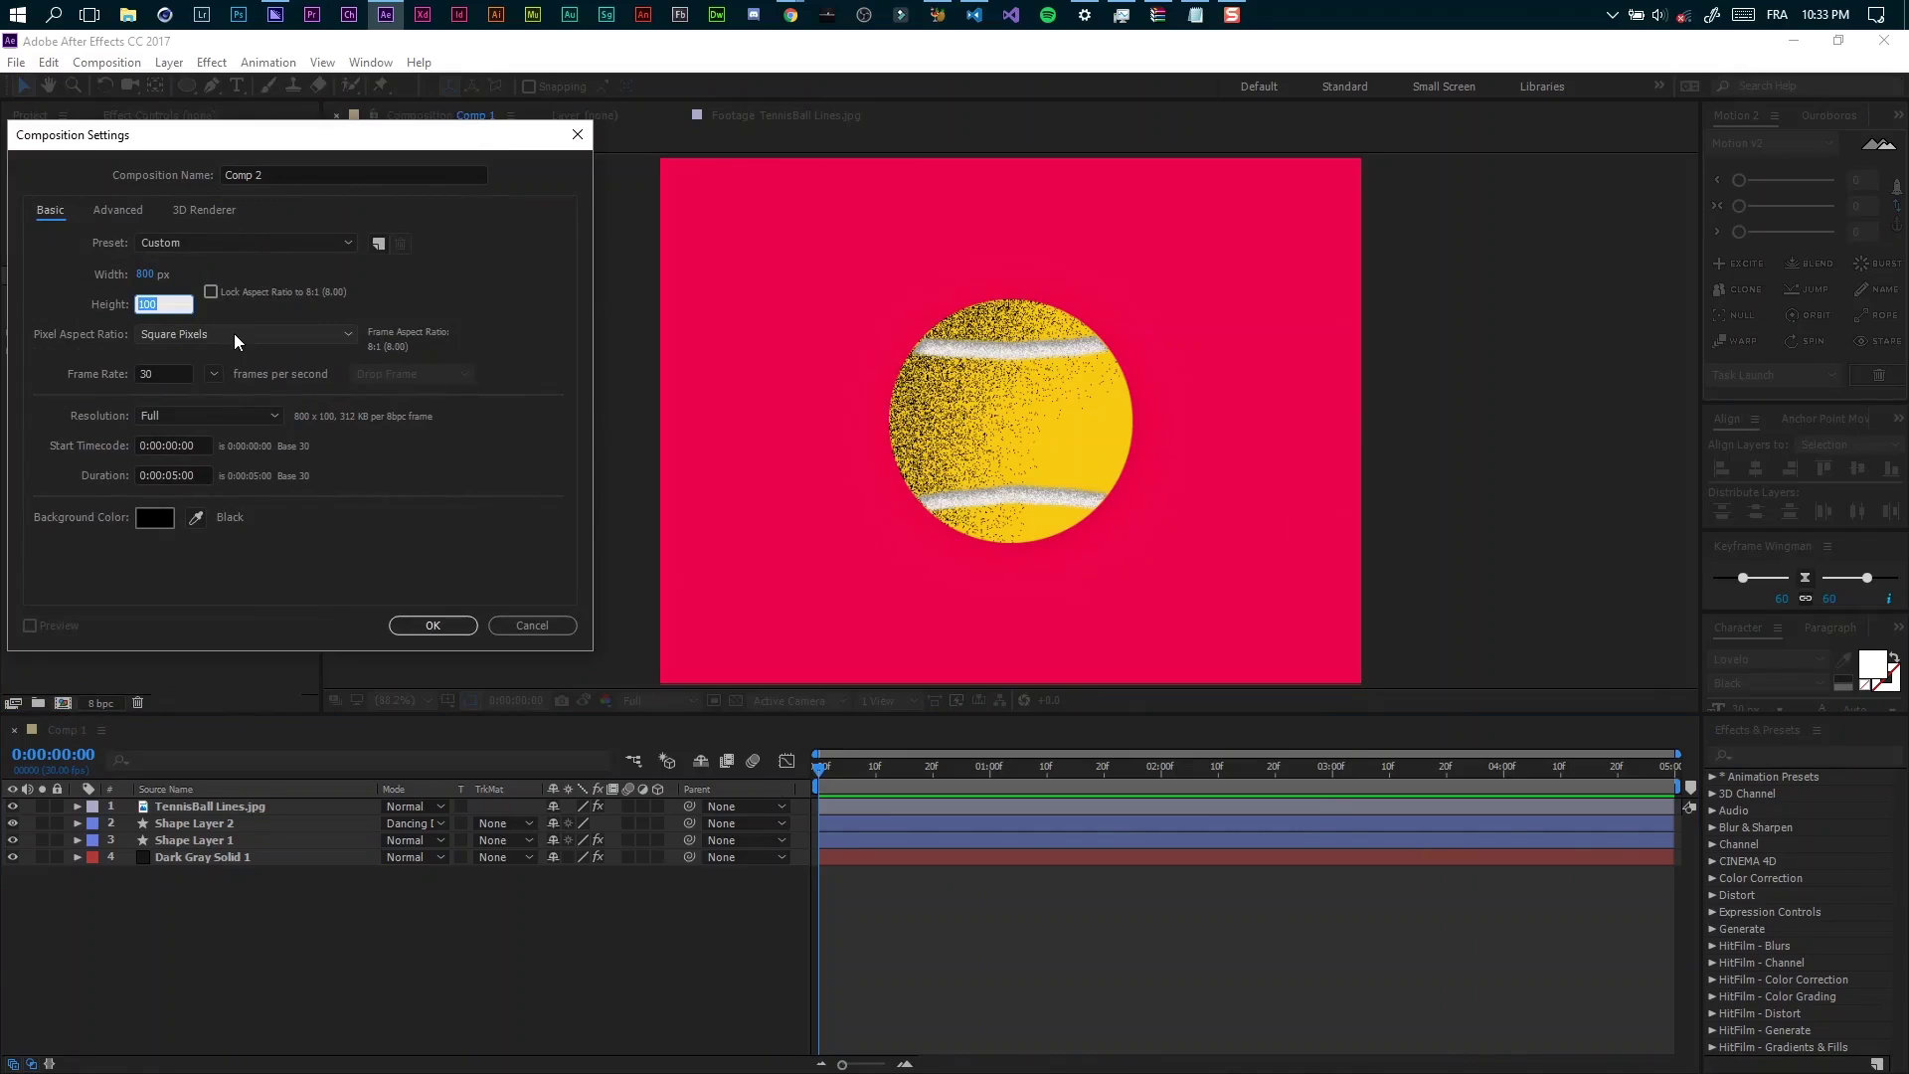
pyautogui.write('600')
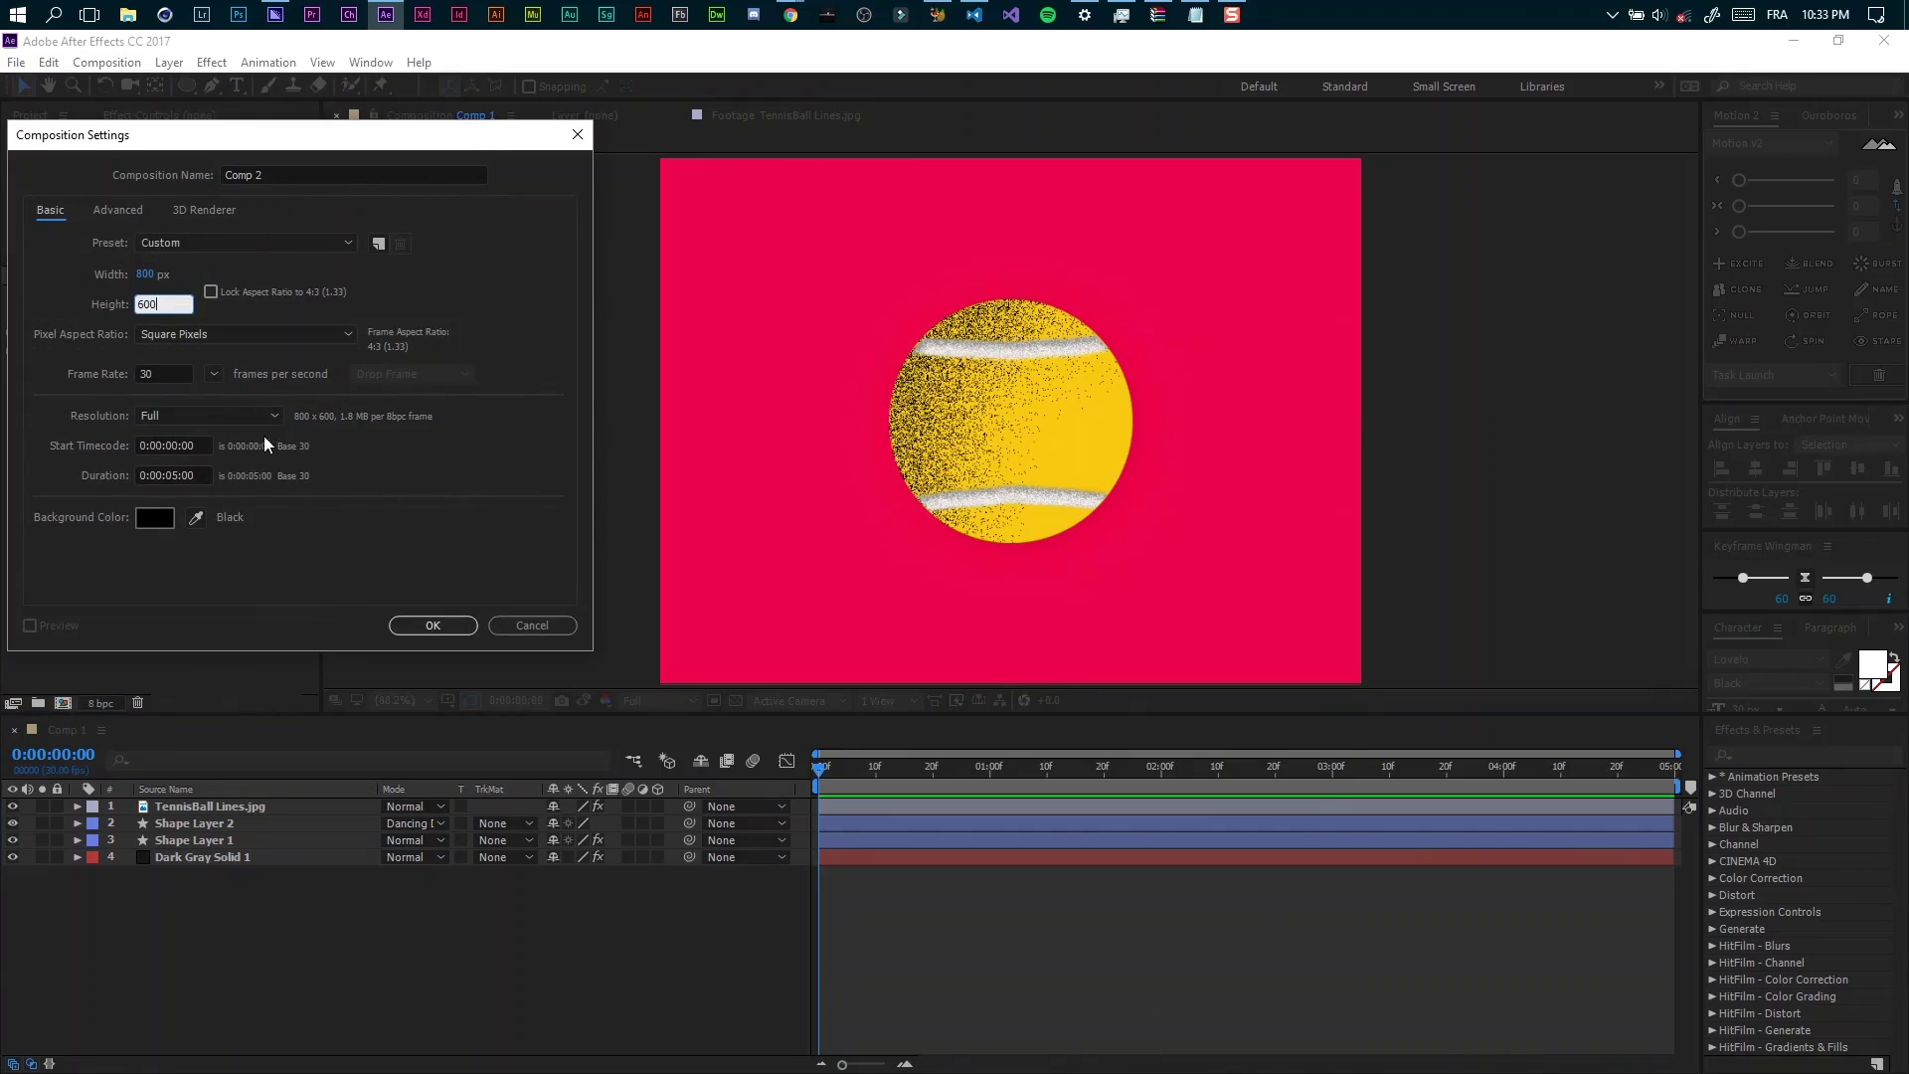
pyautogui.click(138, 375)
pyautogui.moveTo(294, 176); pyautogui.dragTo(228, 176)
pyautogui.write('Tenis')
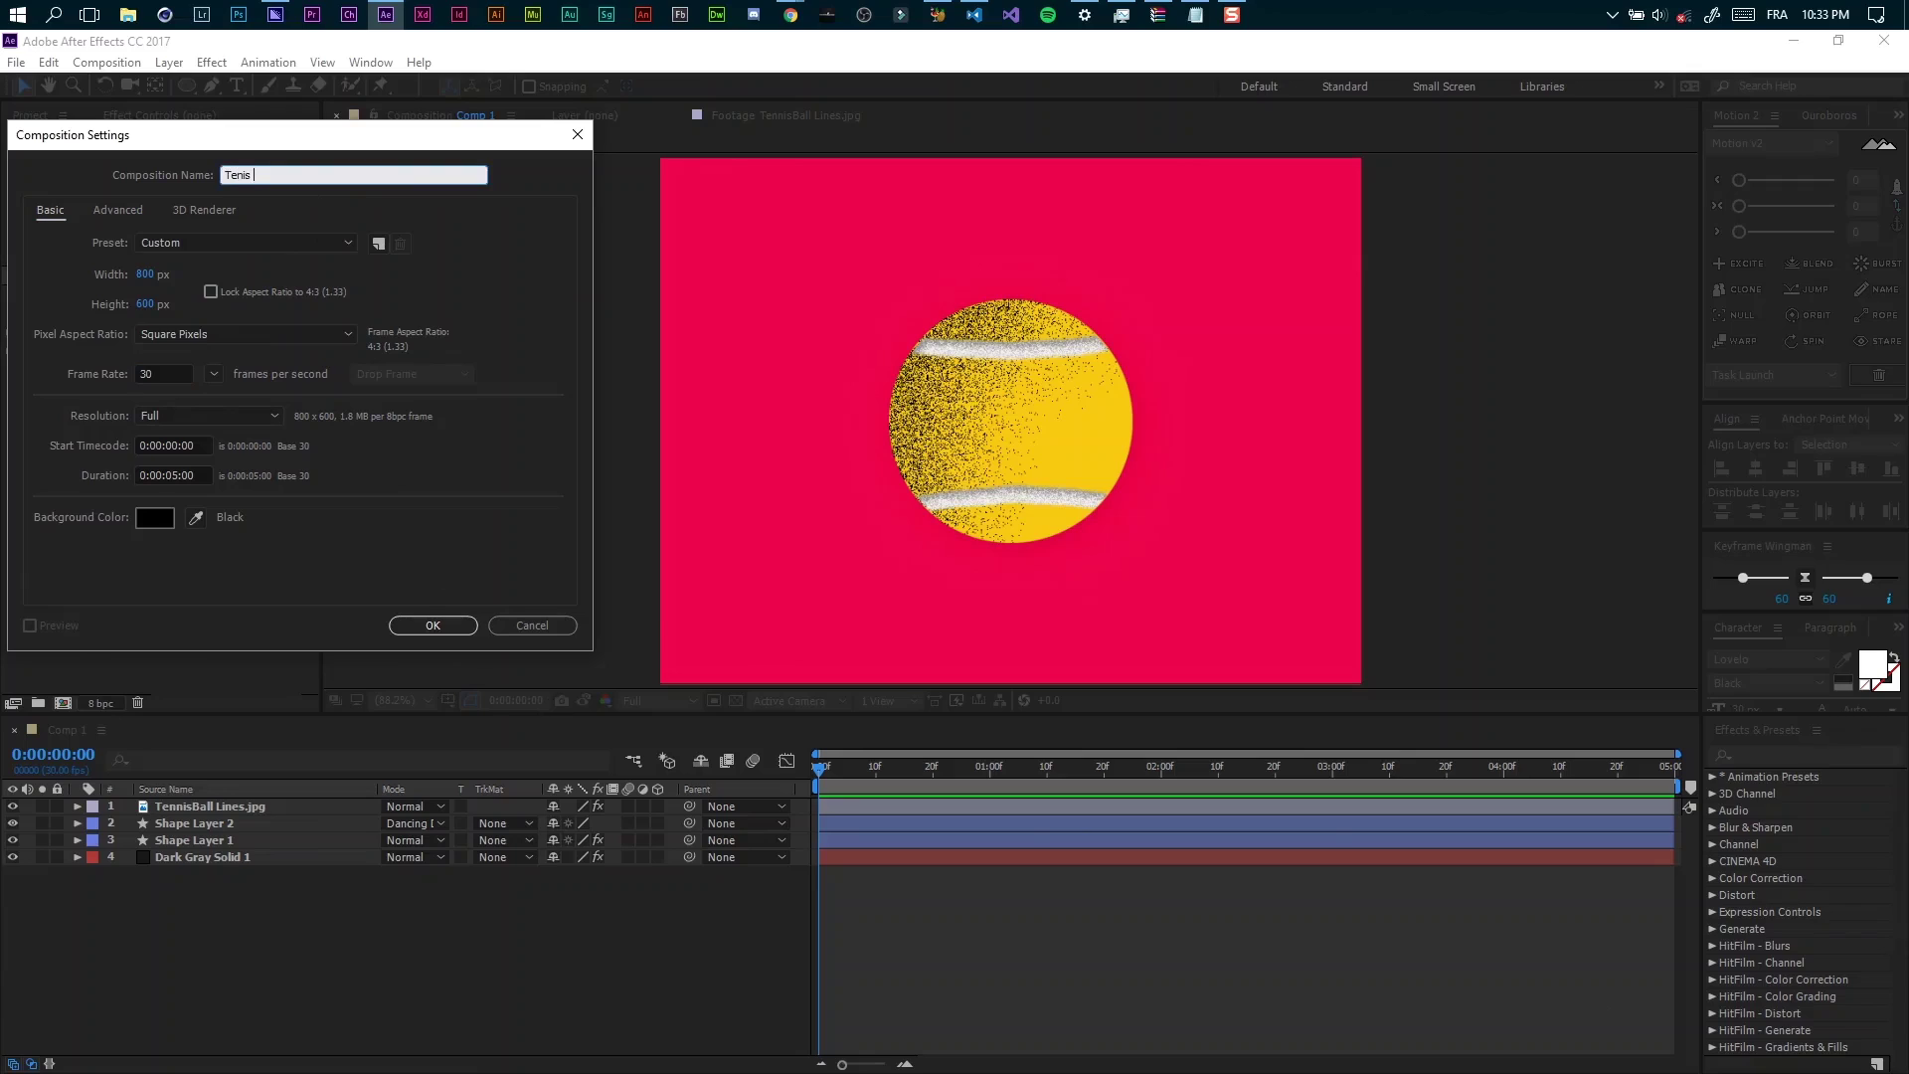
pyautogui.write('Ball')
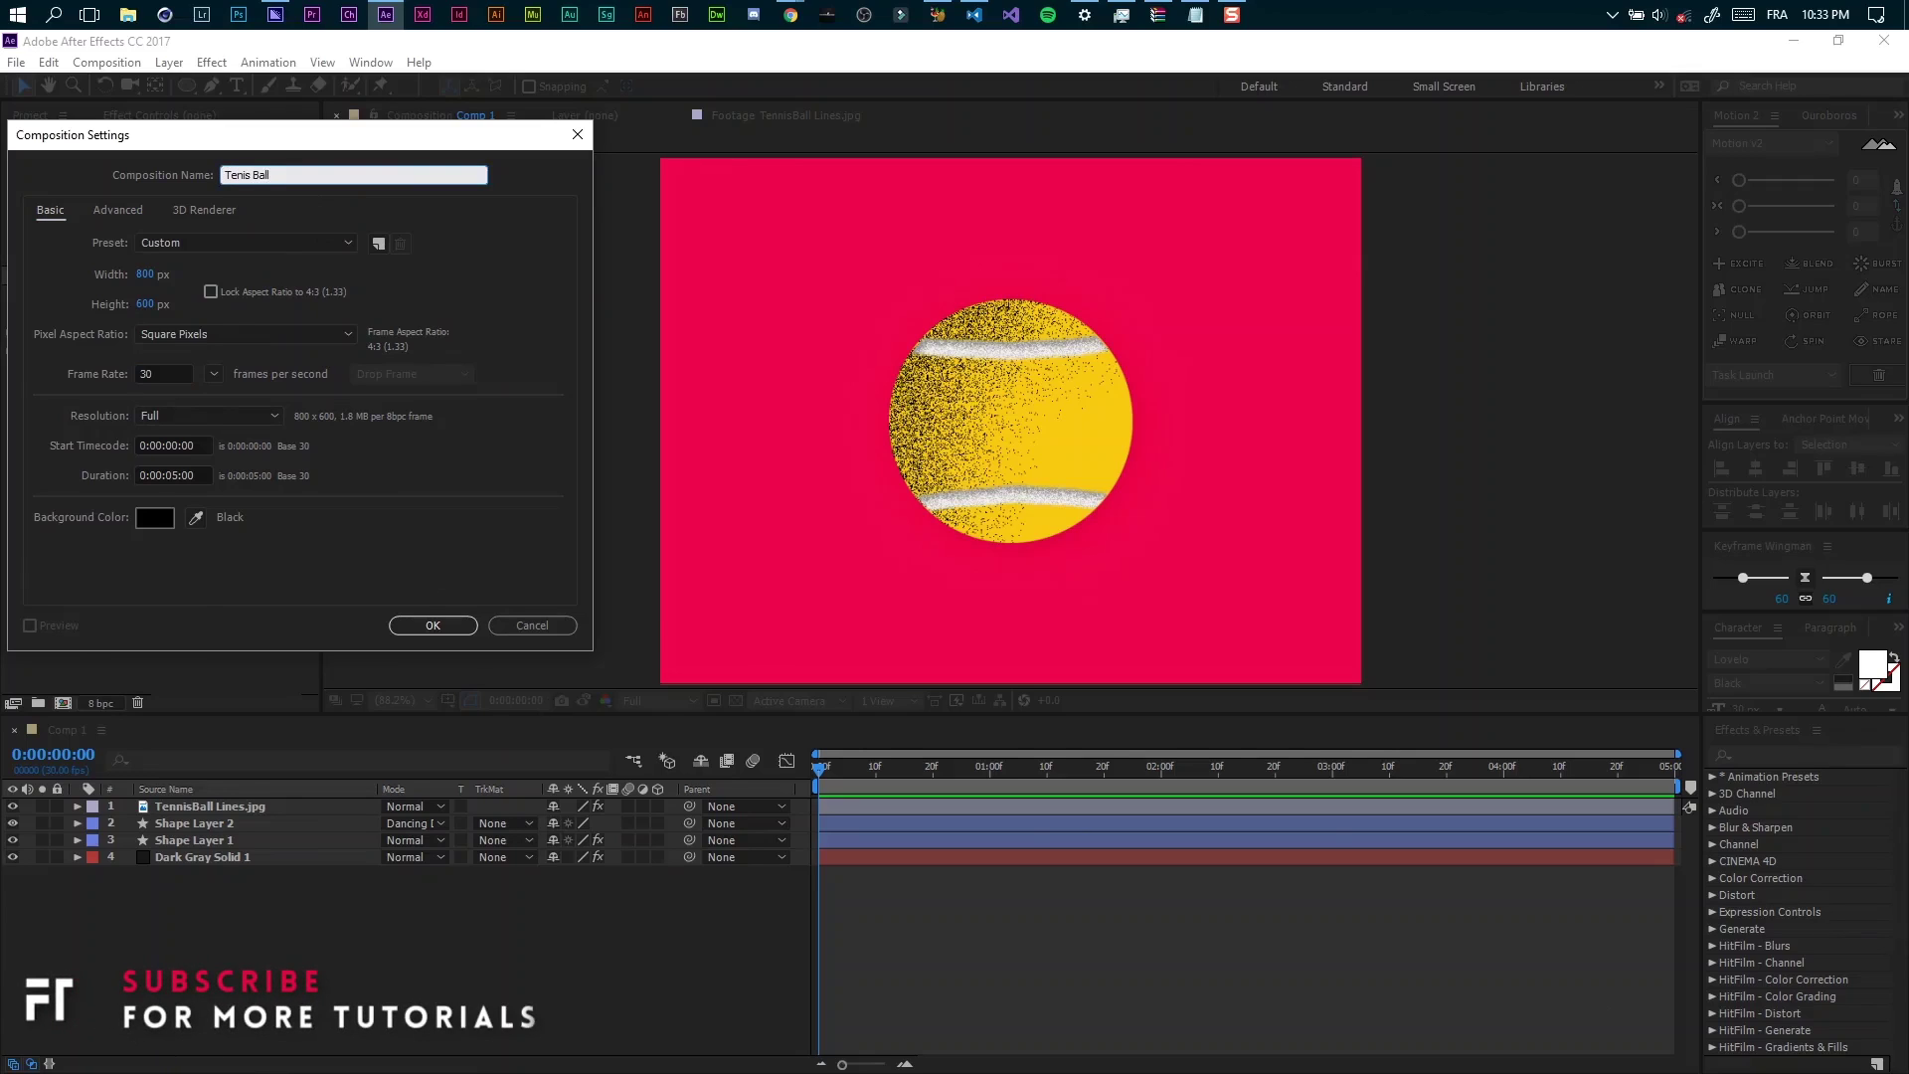
pyautogui.press('Return')
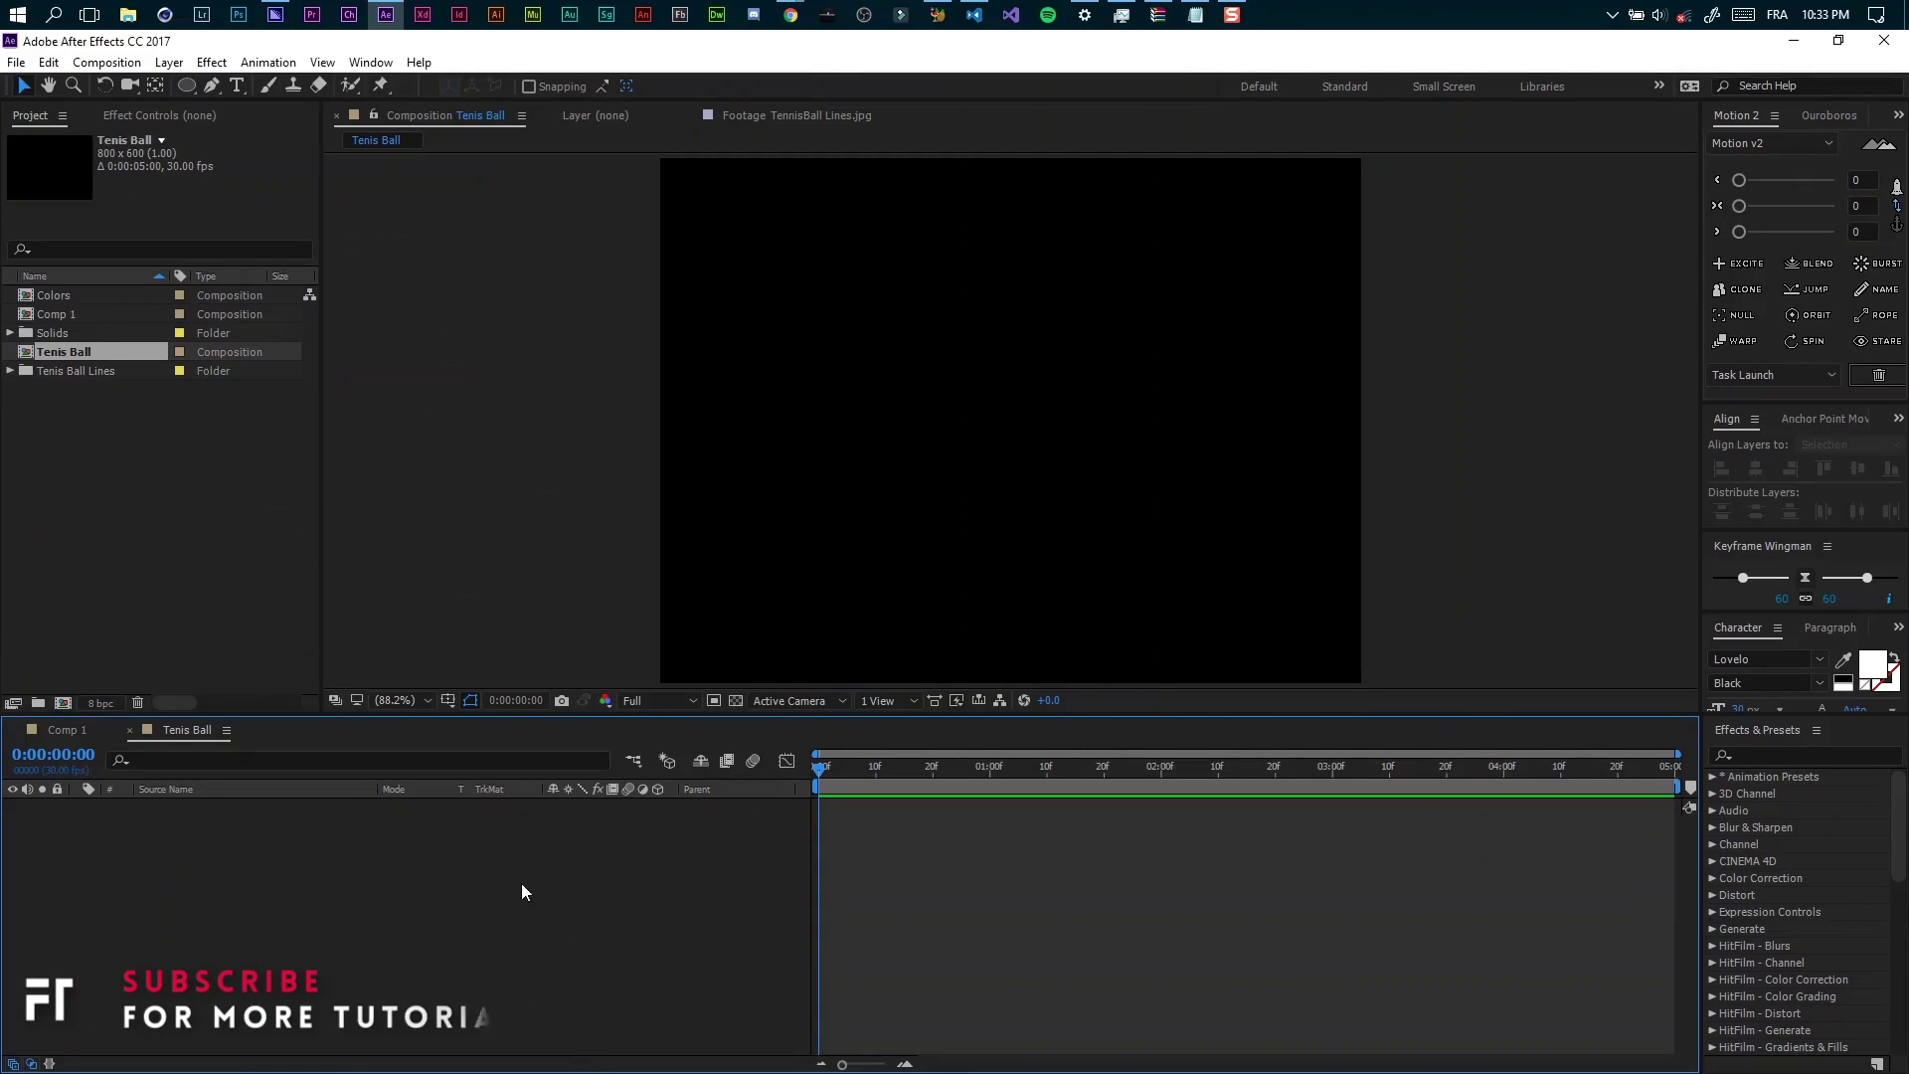
# Add the Colors swatch comp as a layer, move it to the top-left corner and lock it.
pyautogui.click(45, 299)
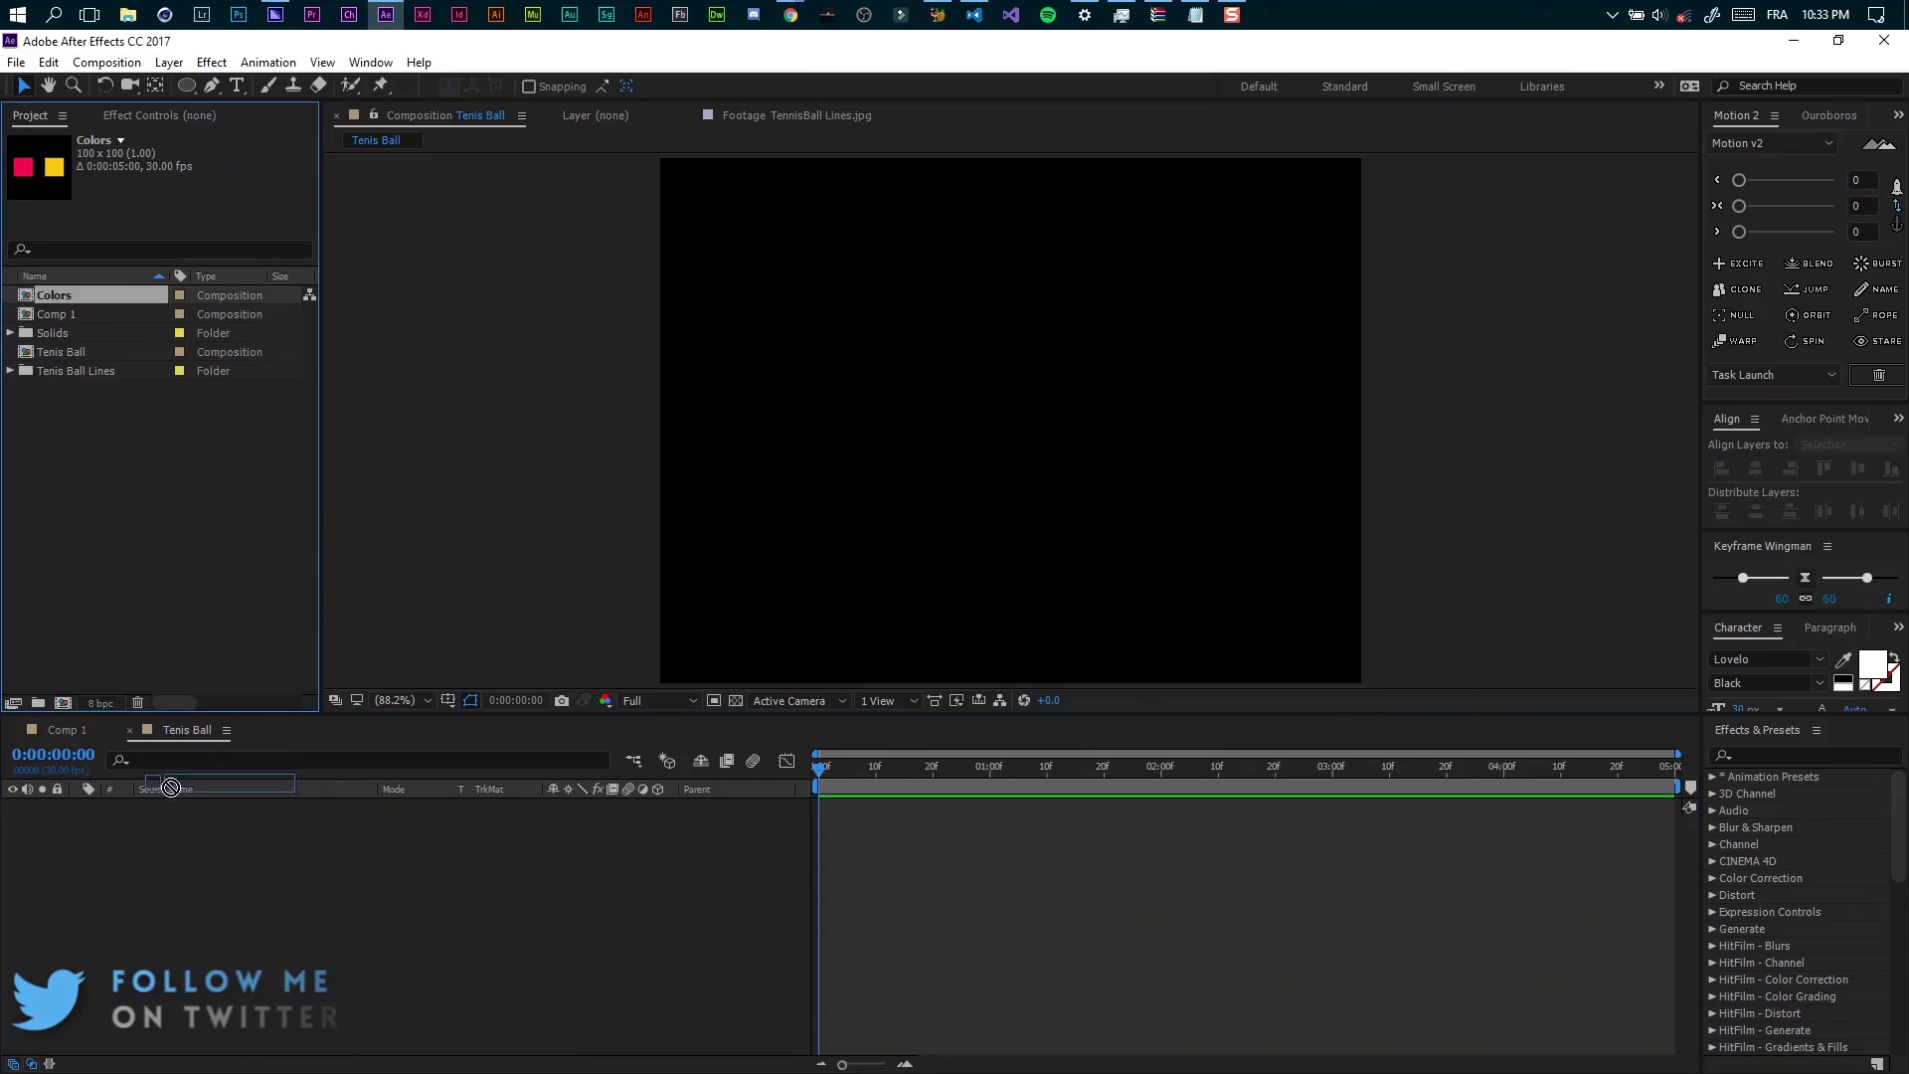
pyautogui.moveTo(45, 297); pyautogui.dragTo(164, 814)
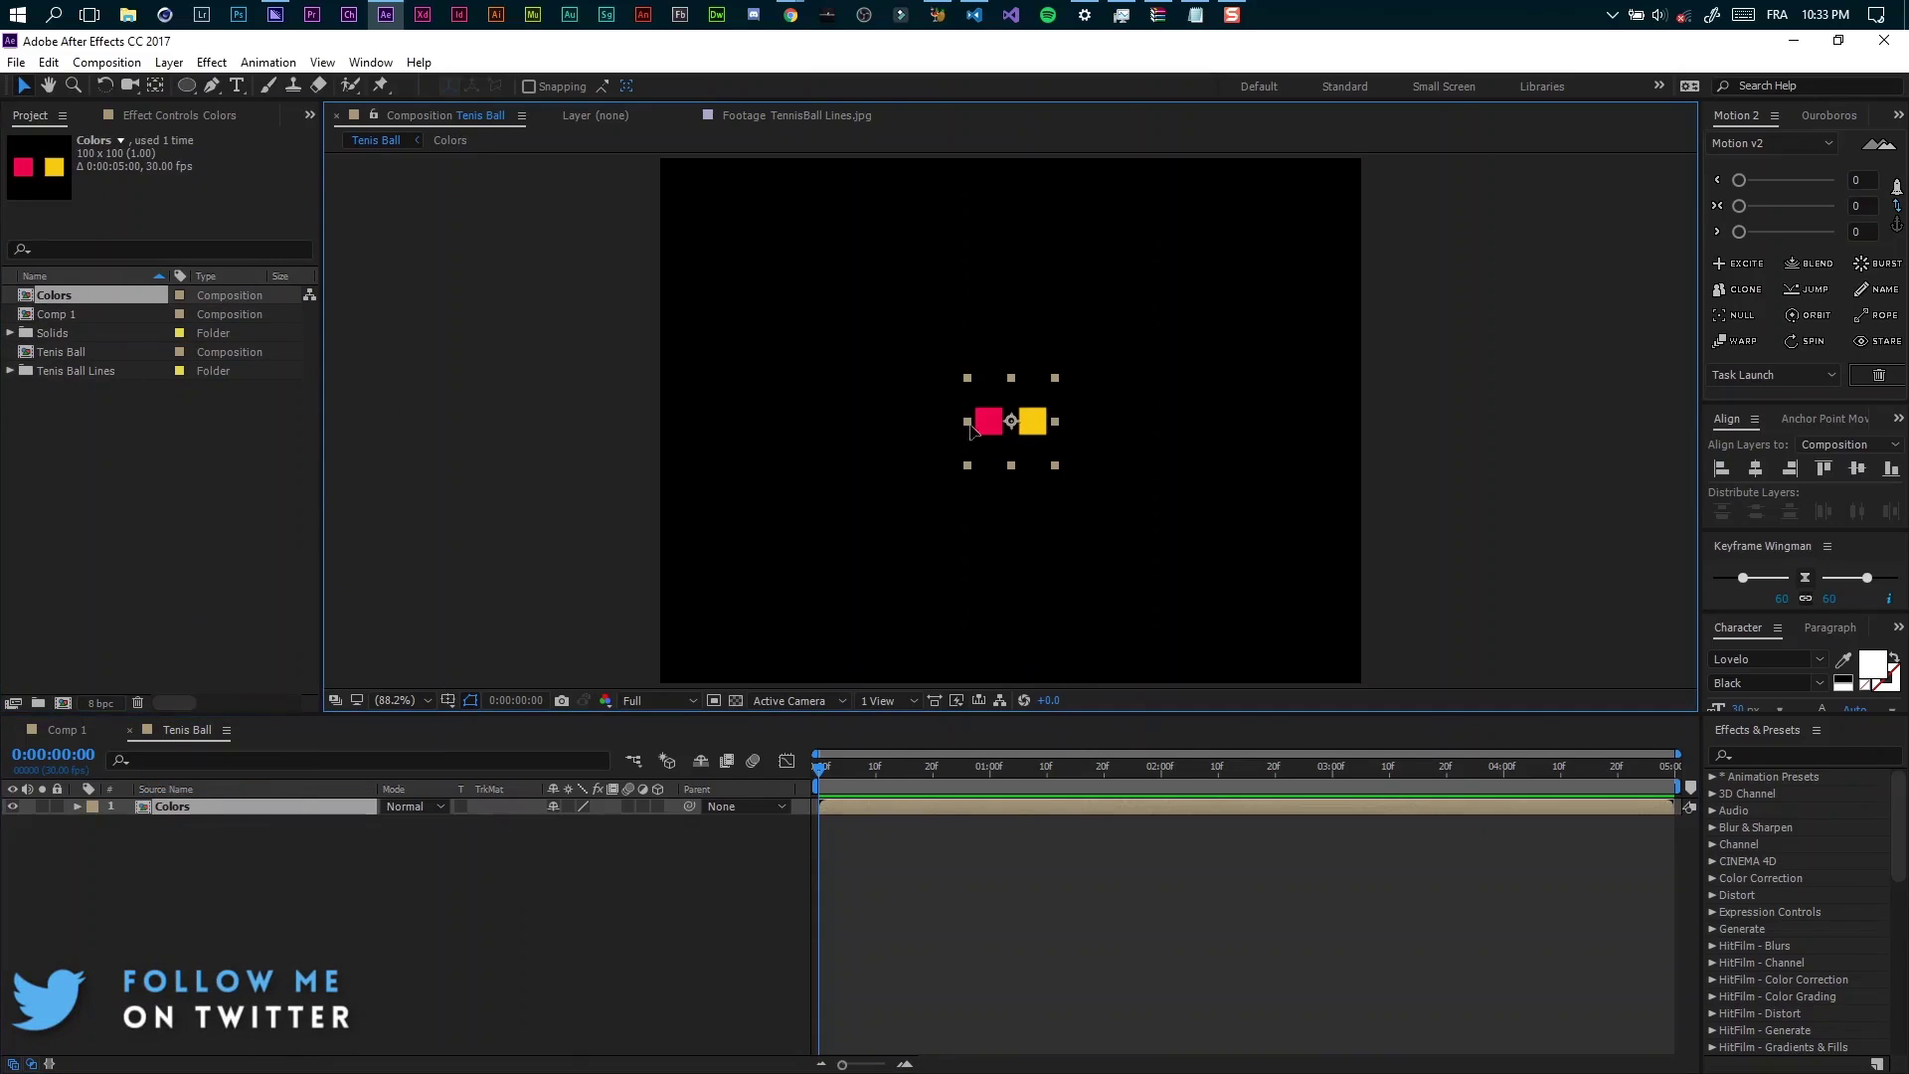
pyautogui.moveTo(984, 442); pyautogui.dragTo(716, 188)
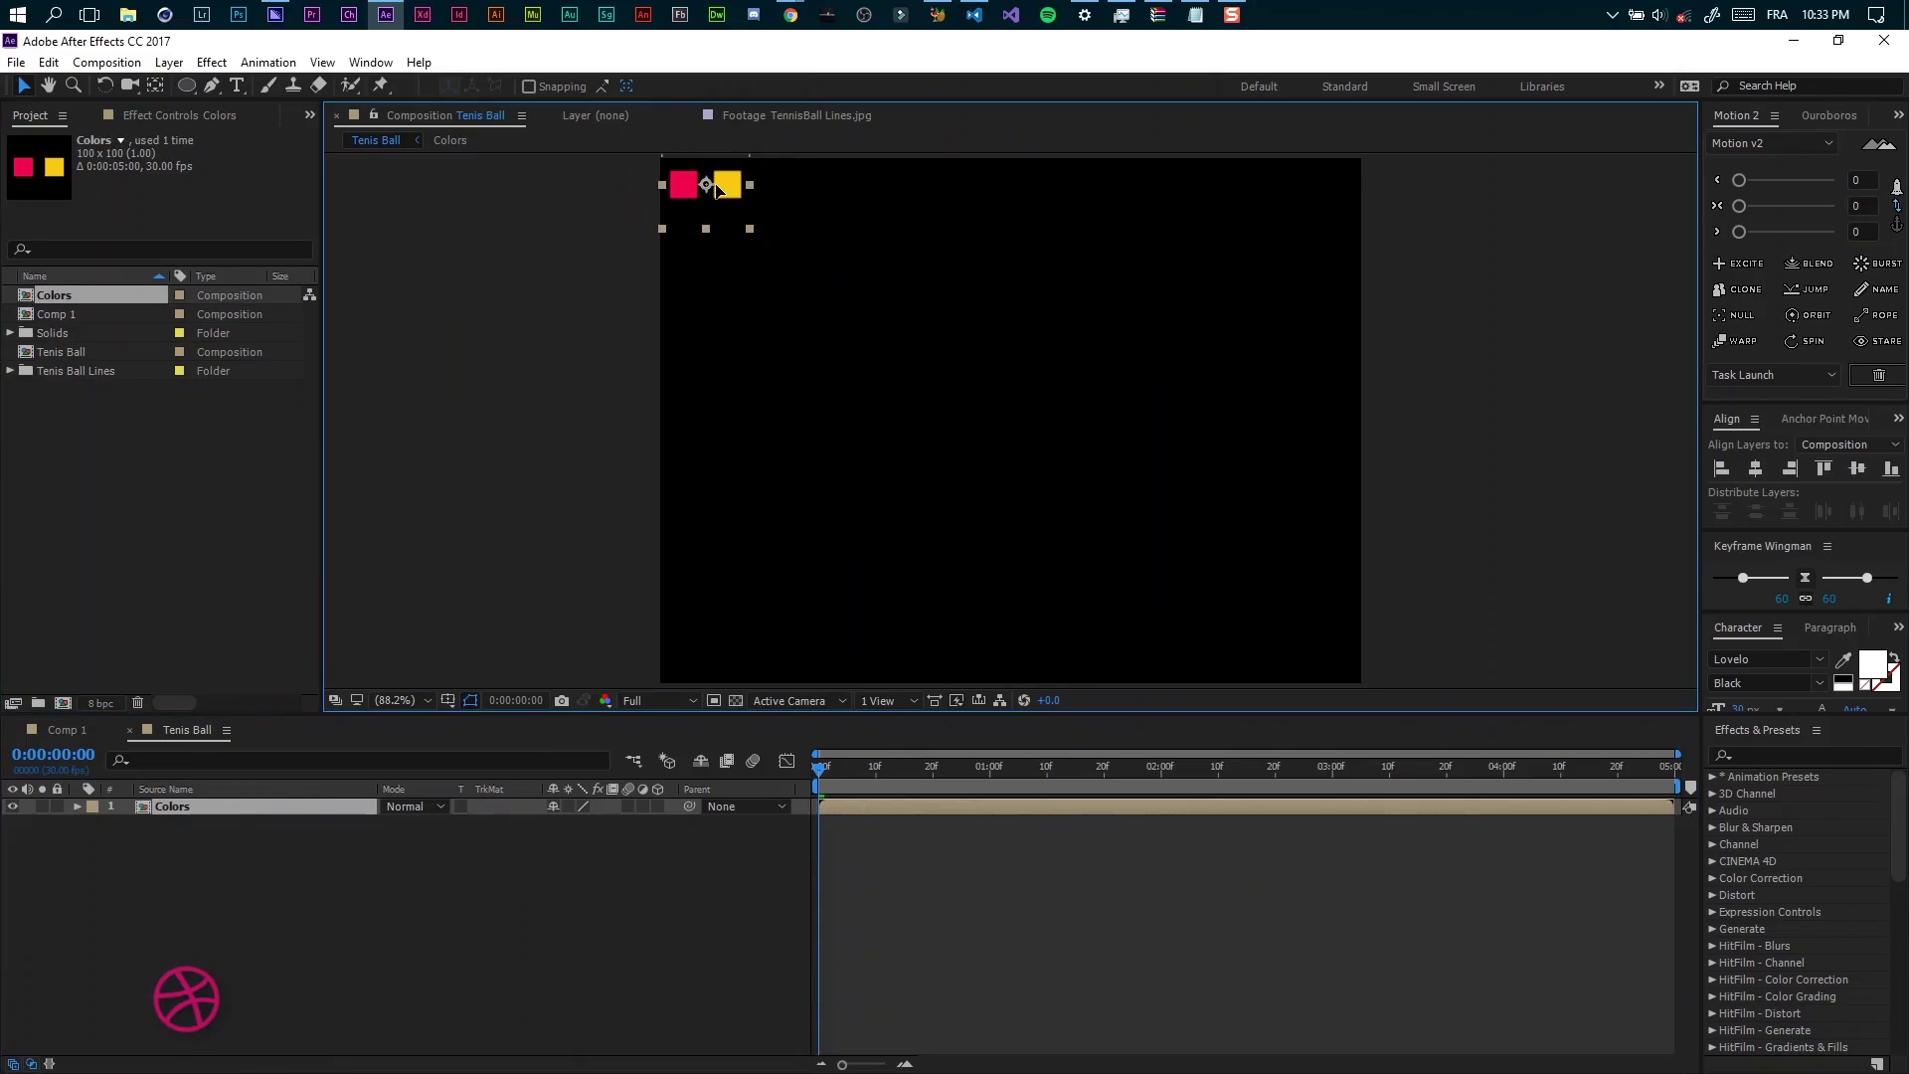
pyautogui.click(57, 806)
# Add a full-frame solid sampled from the magenta-red swatch and place it below the Colors layer.
pyautogui.rightClick(616, 887)
pyautogui.moveTo(686, 654)
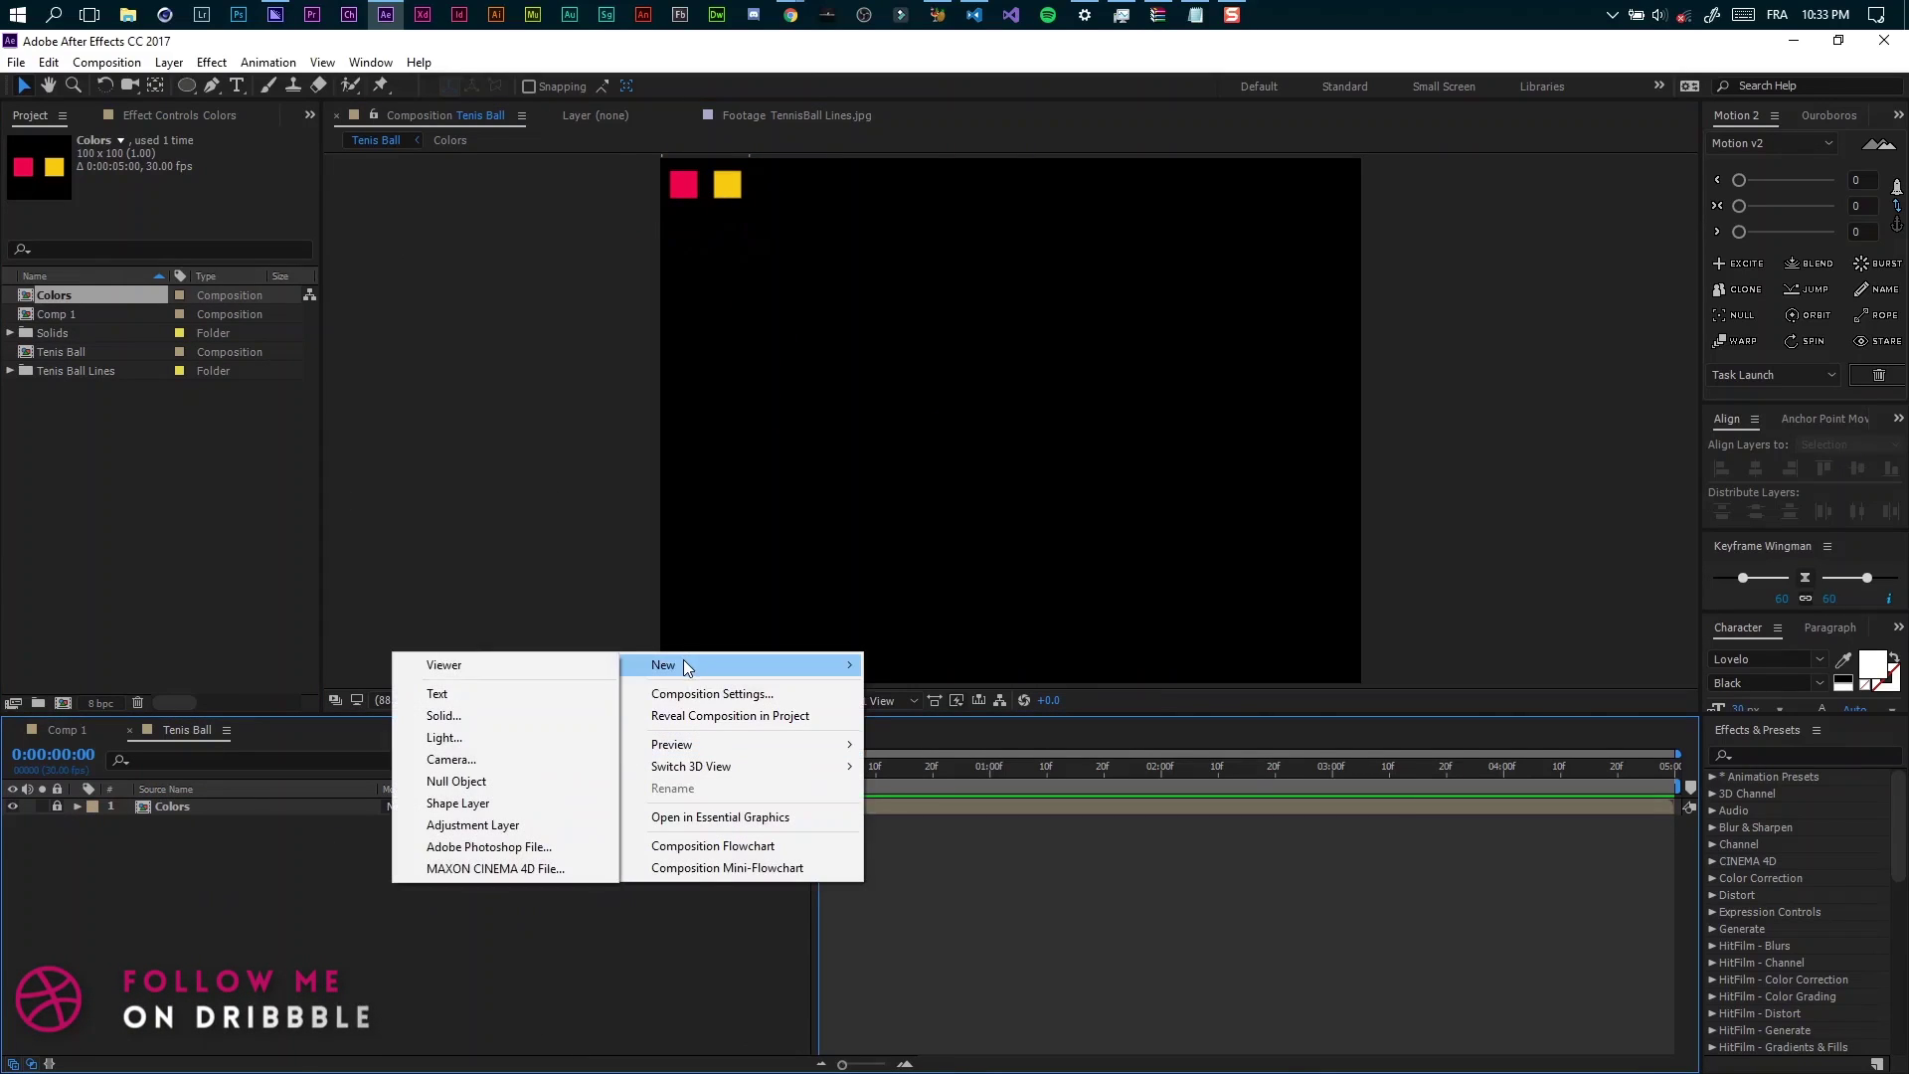
pyautogui.click(479, 712)
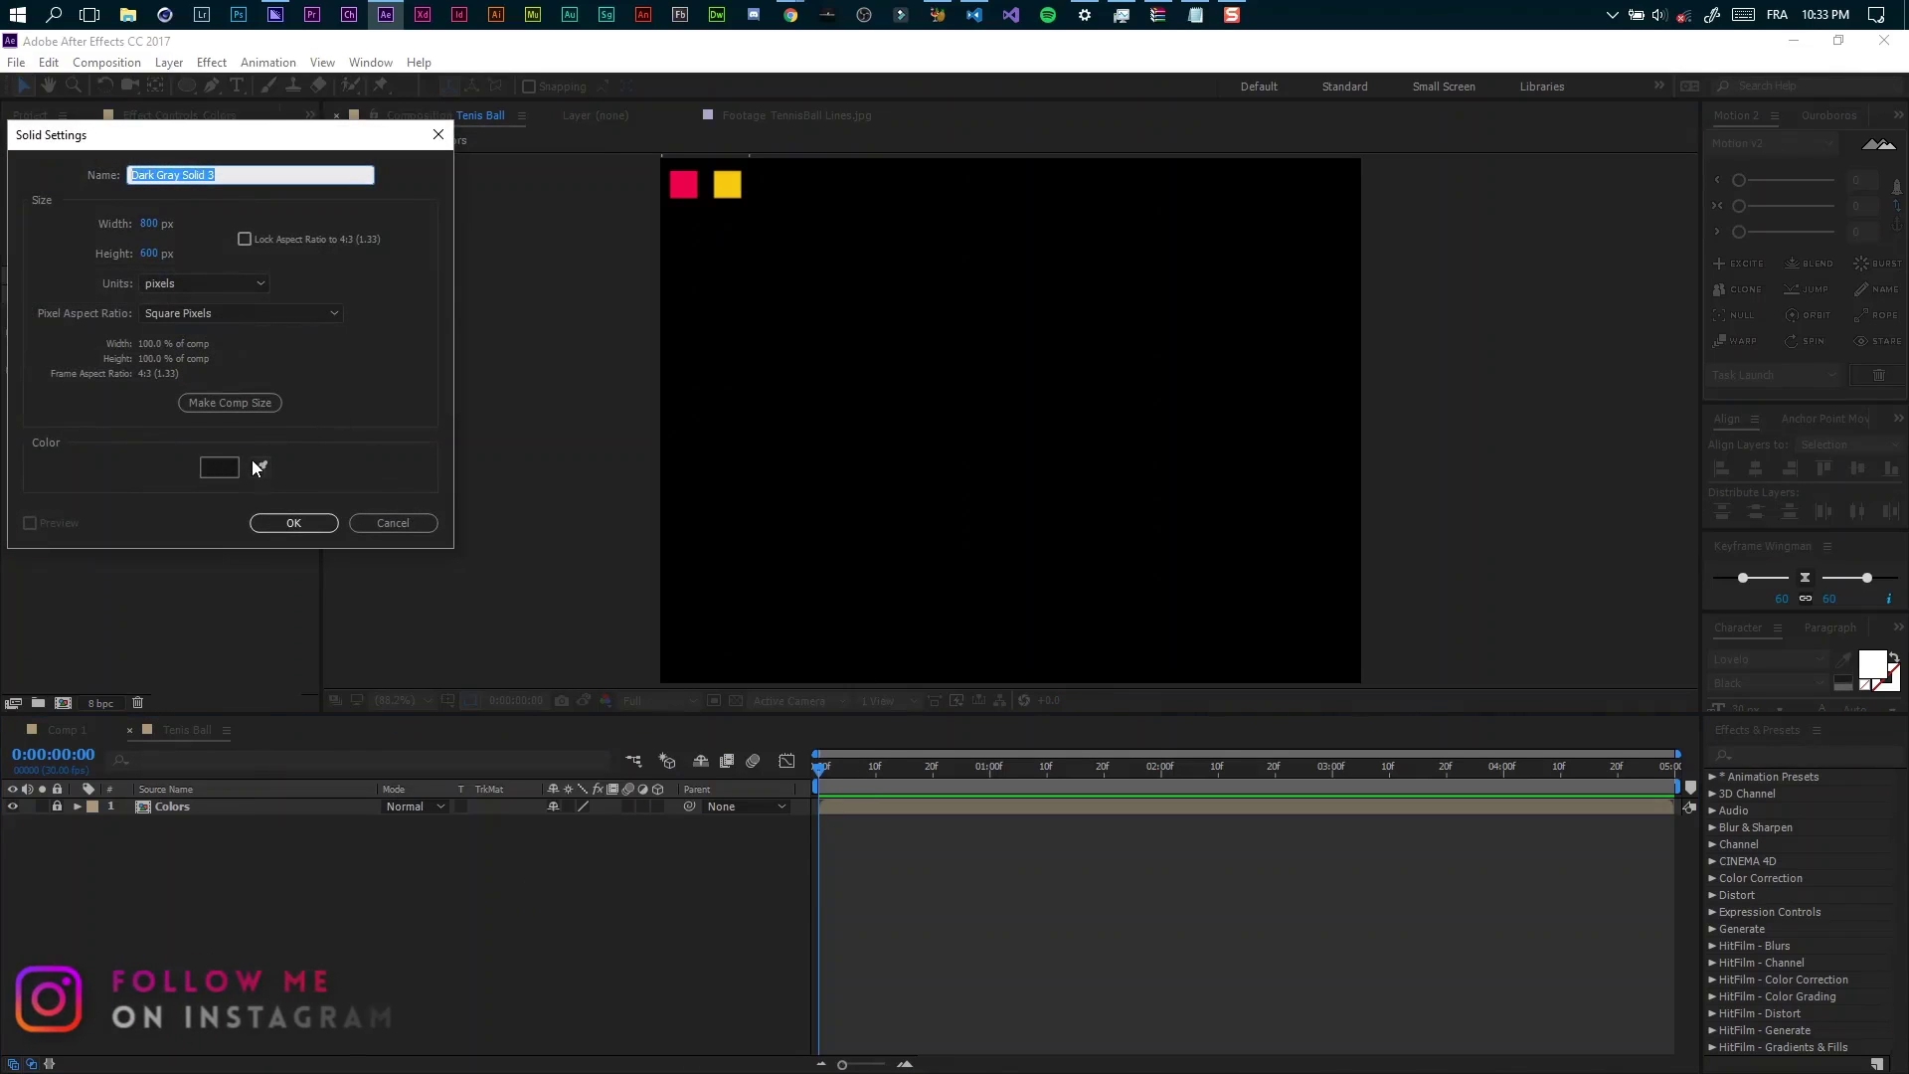
pyautogui.click(257, 466)
pyautogui.click(687, 179)
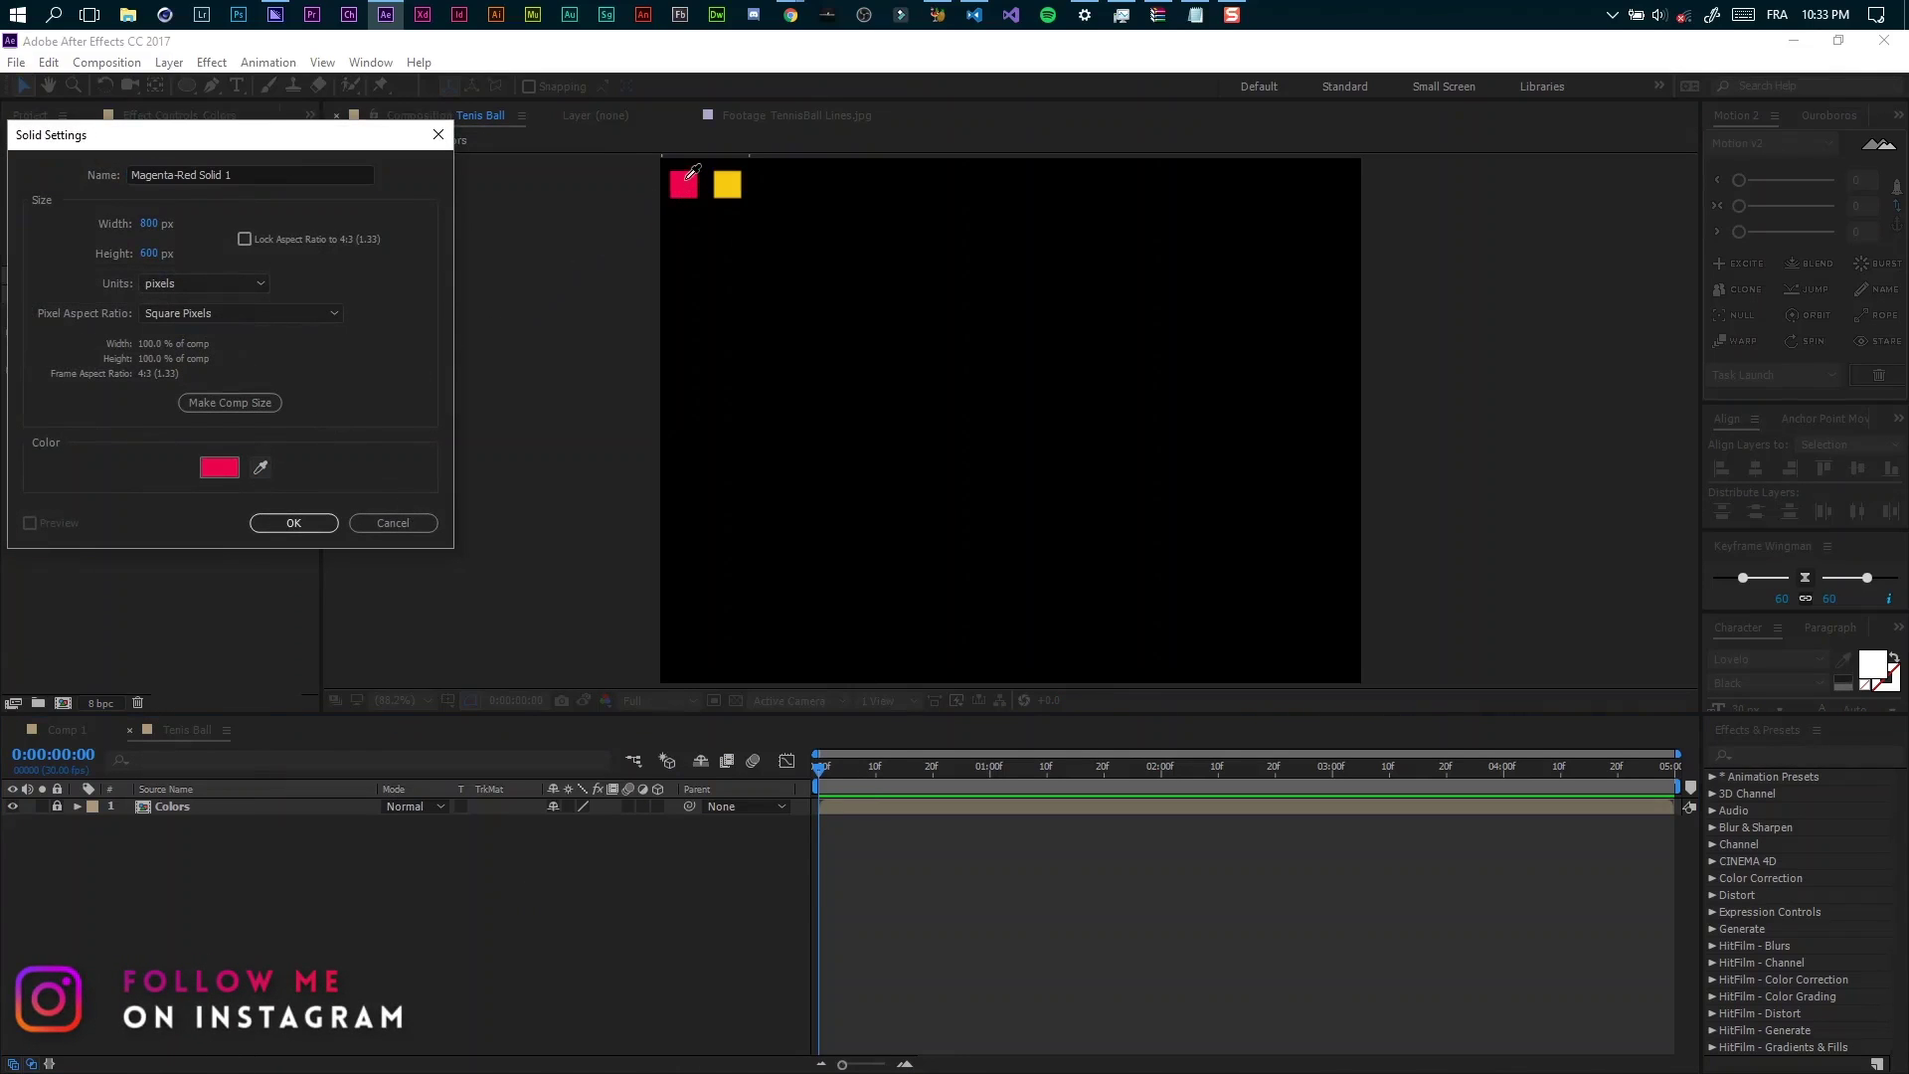
pyautogui.click(294, 522)
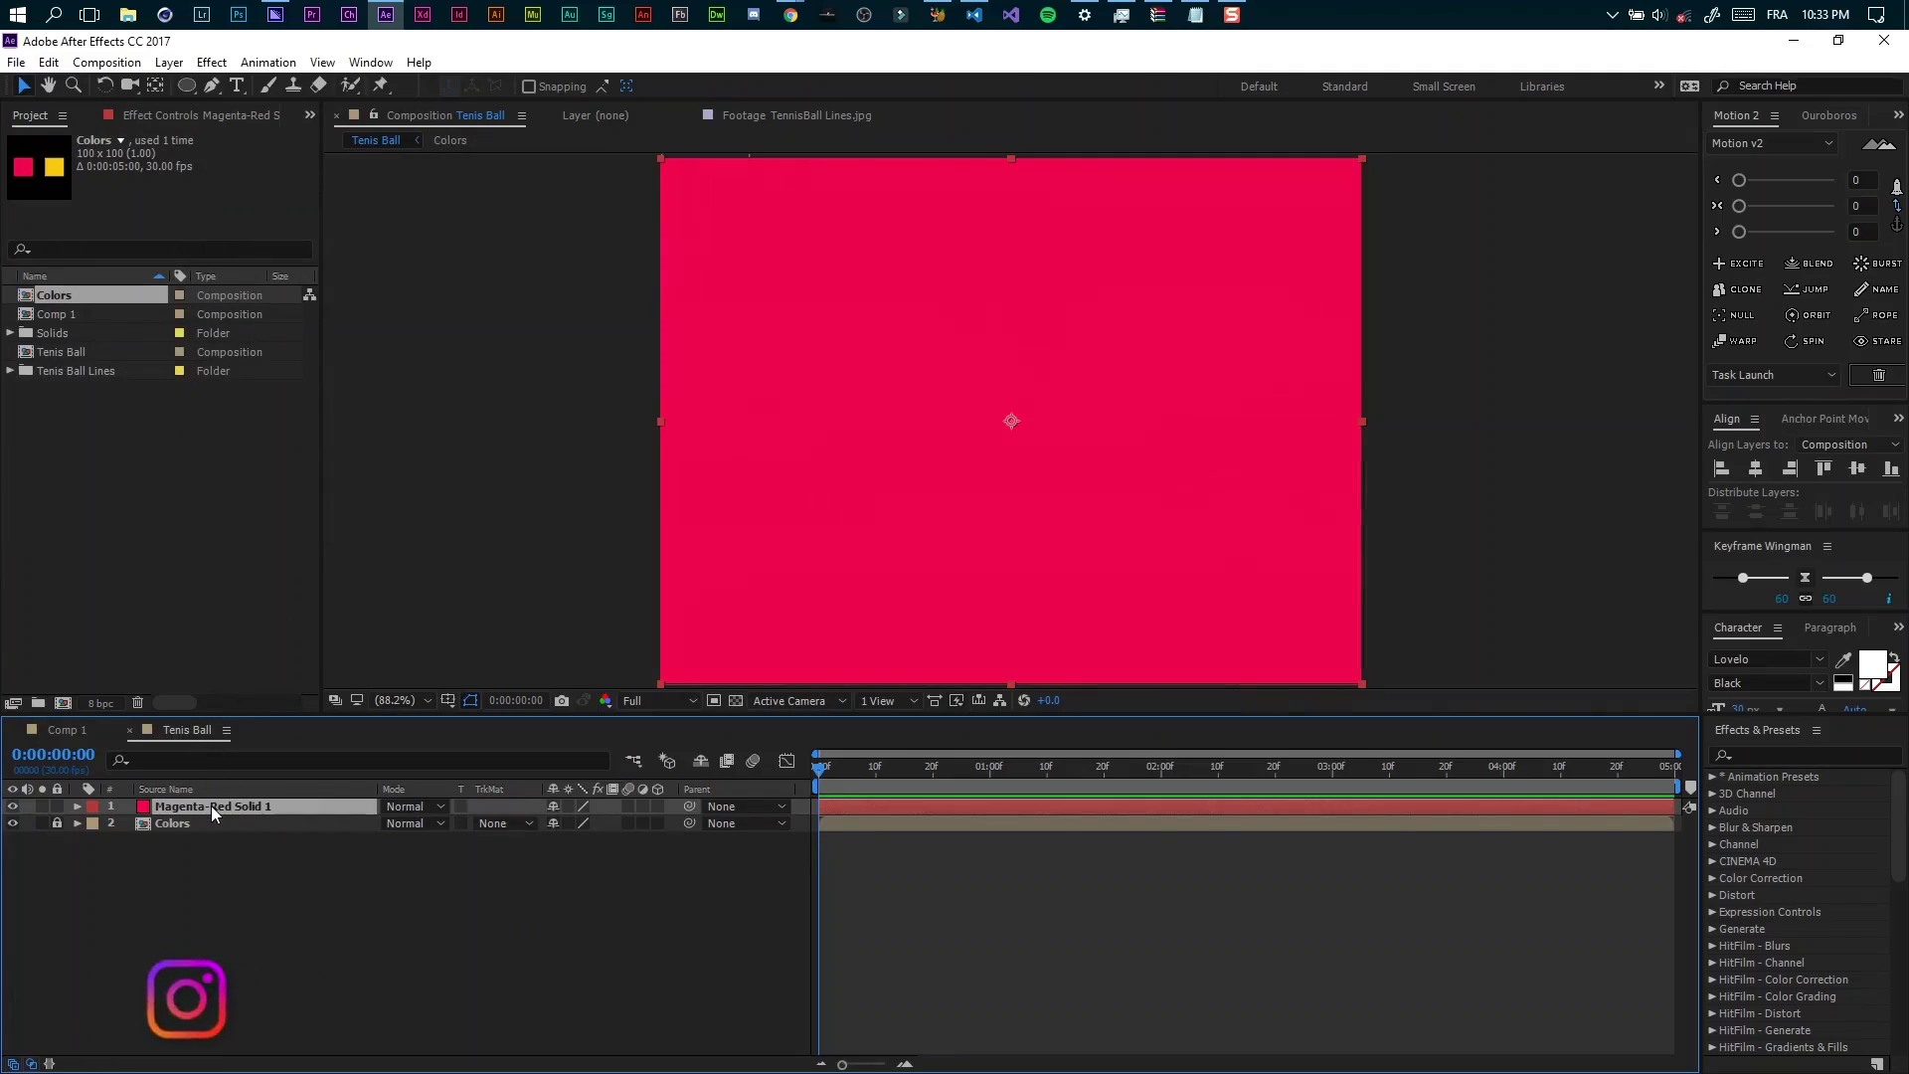
pyautogui.moveTo(211, 805); pyautogui.dragTo(208, 844)
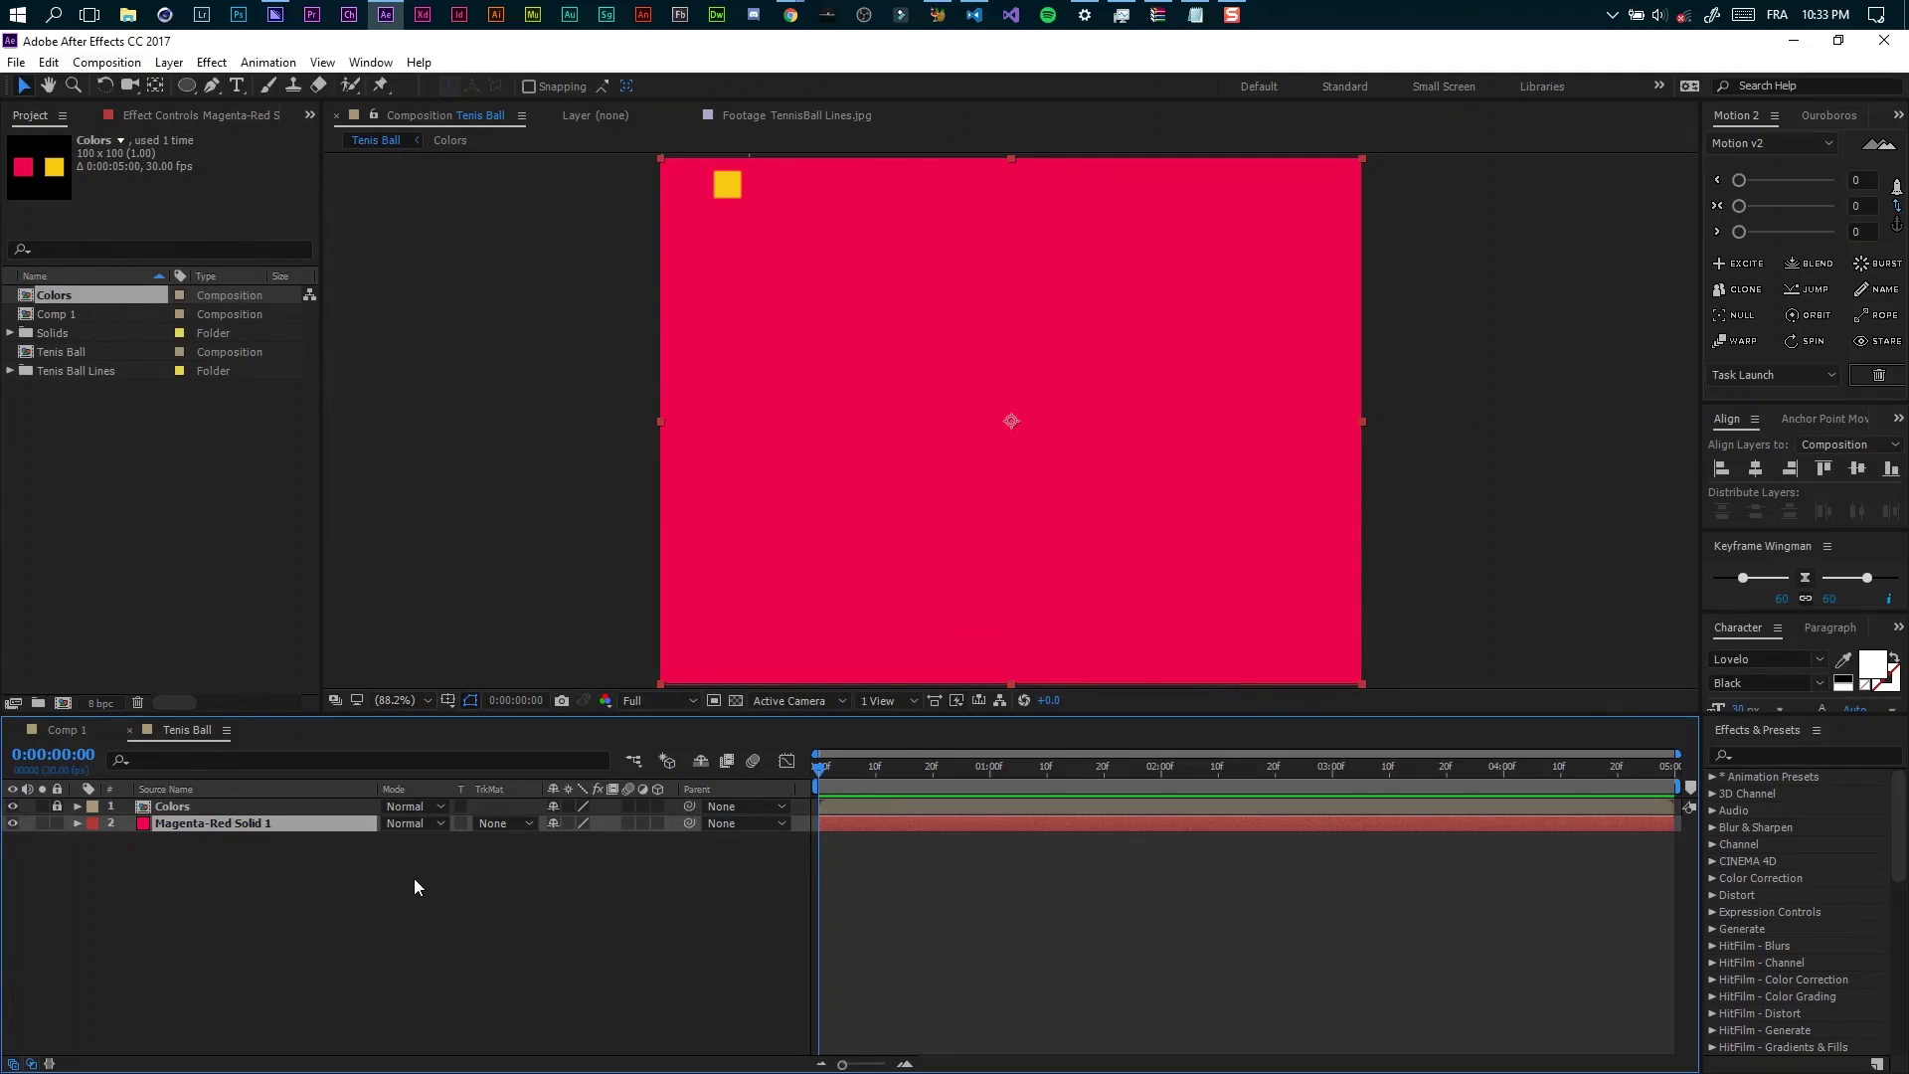
# Create a new shape layer containing an ellipse with a fill.
pyautogui.click(475, 908)
pyautogui.rightClick(617, 911)
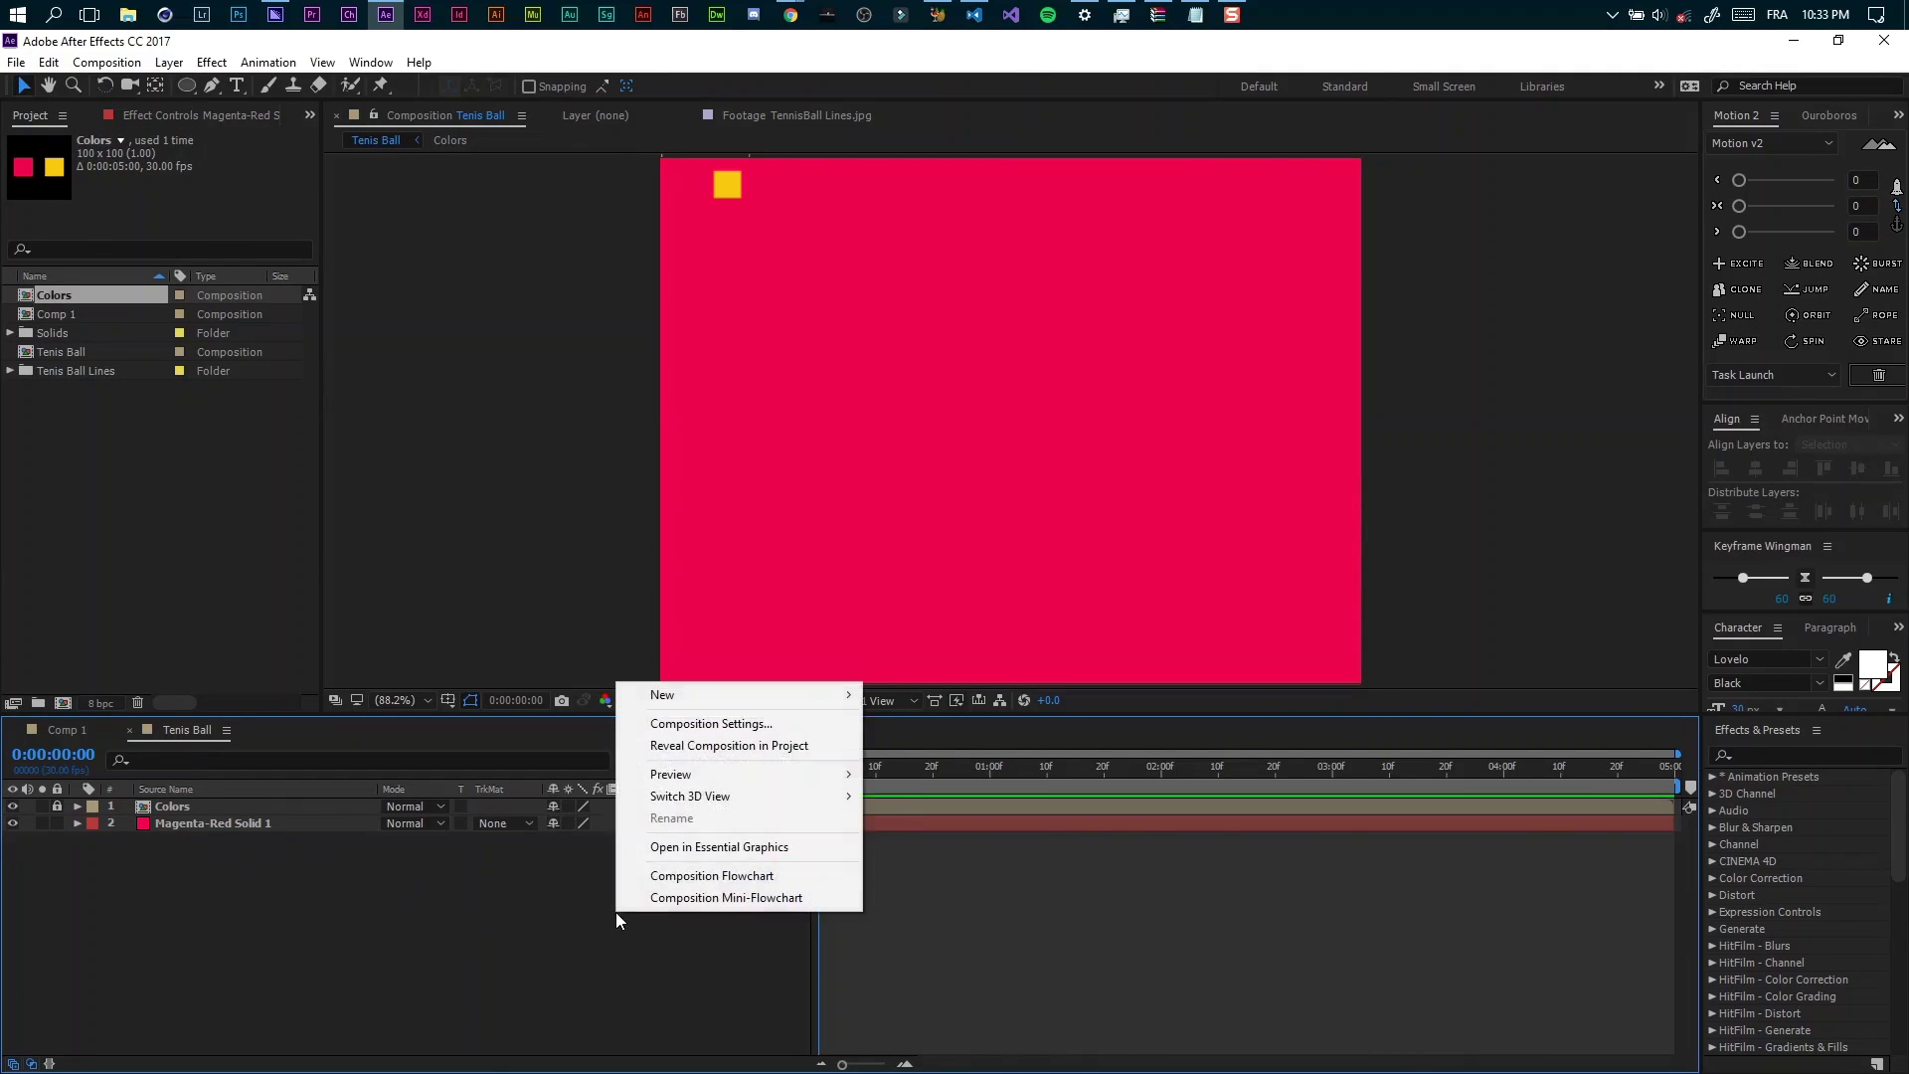
pyautogui.moveTo(662, 695)
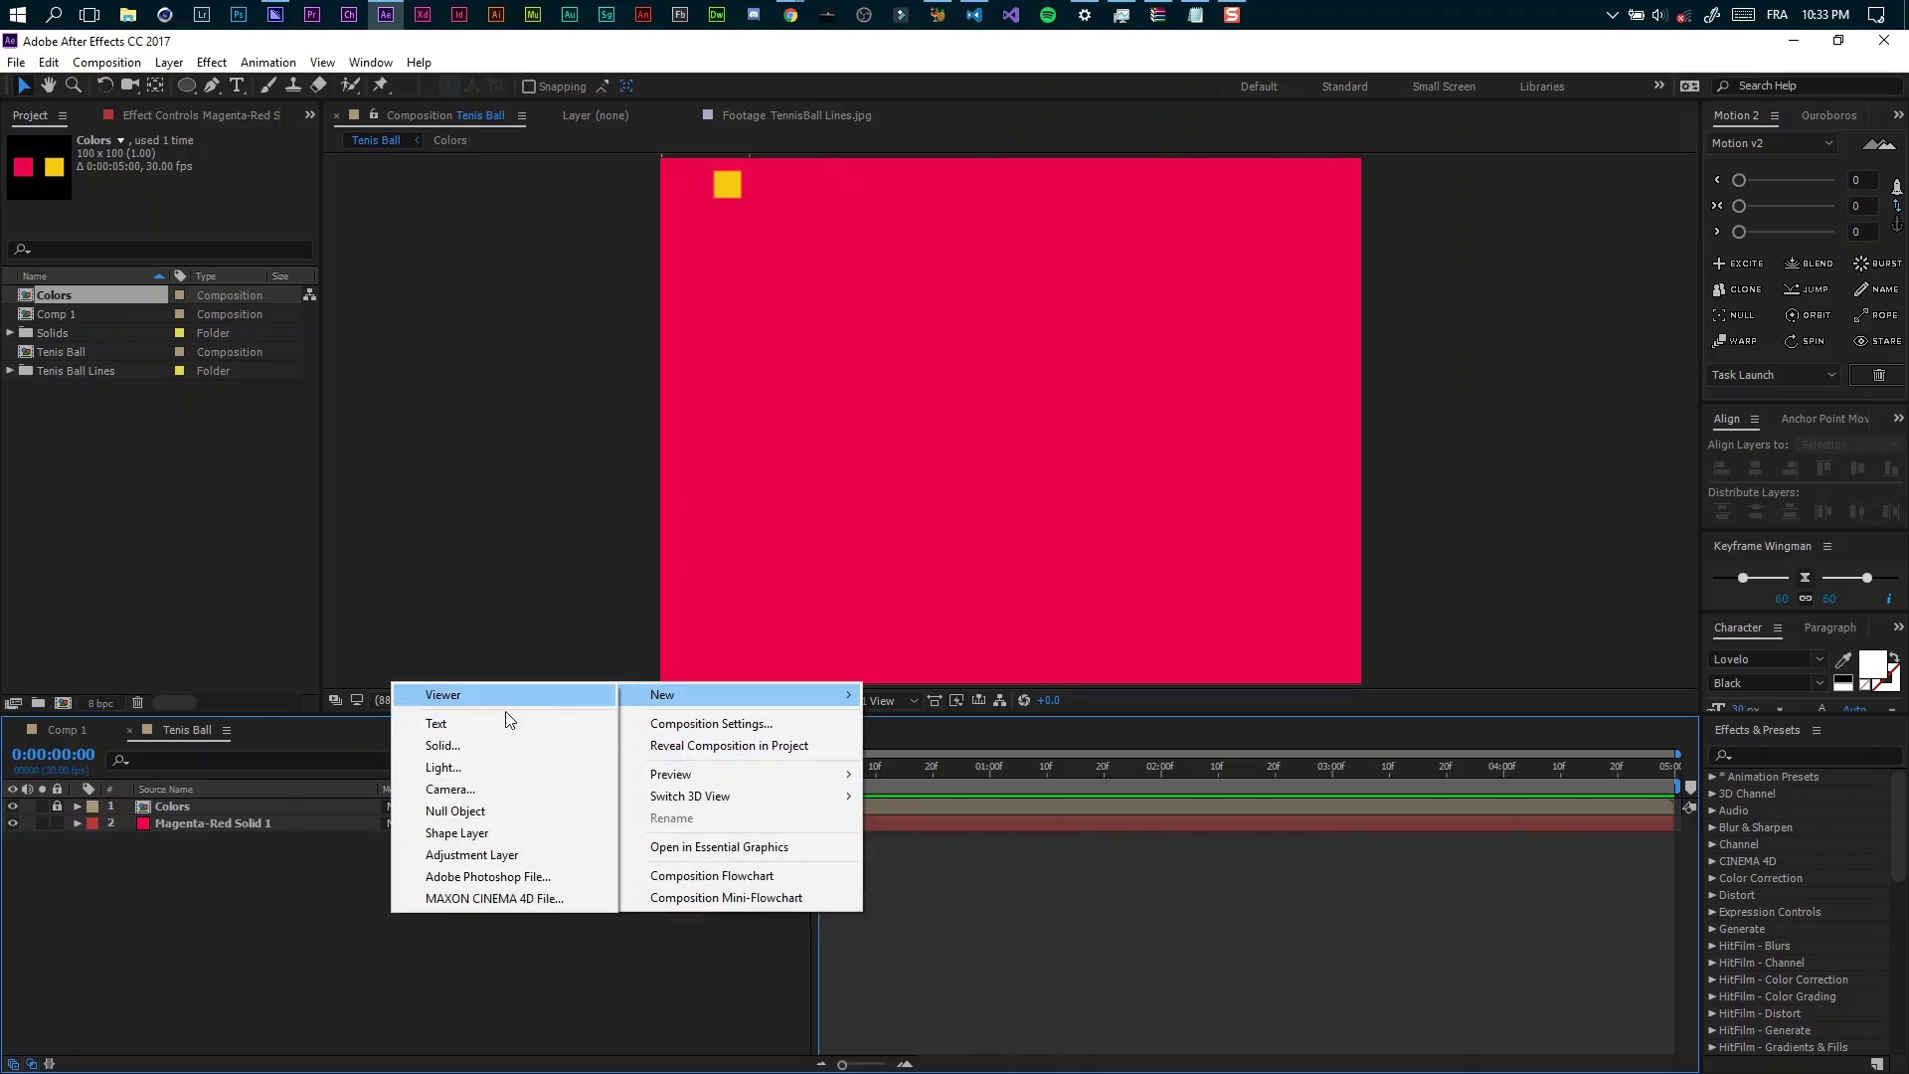
pyautogui.click(473, 833)
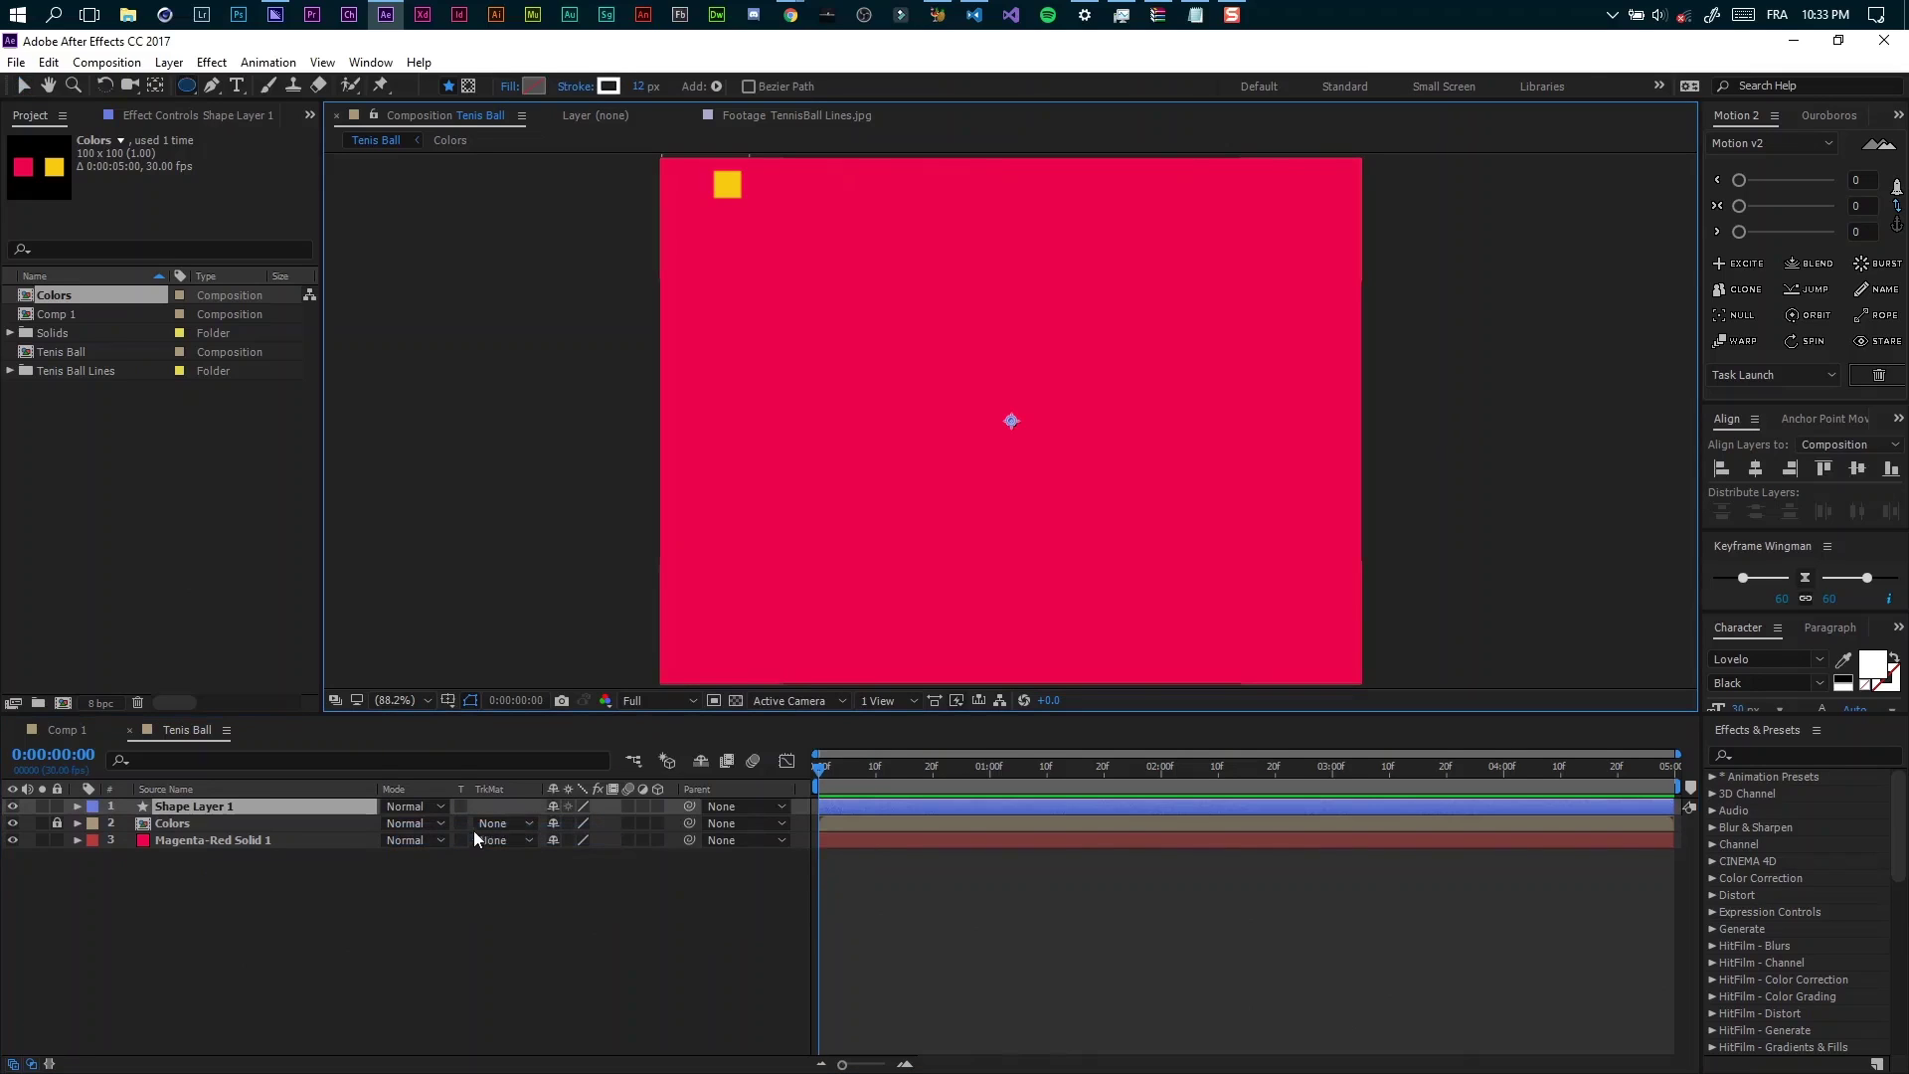
pyautogui.click(716, 87)
pyautogui.click(763, 143)
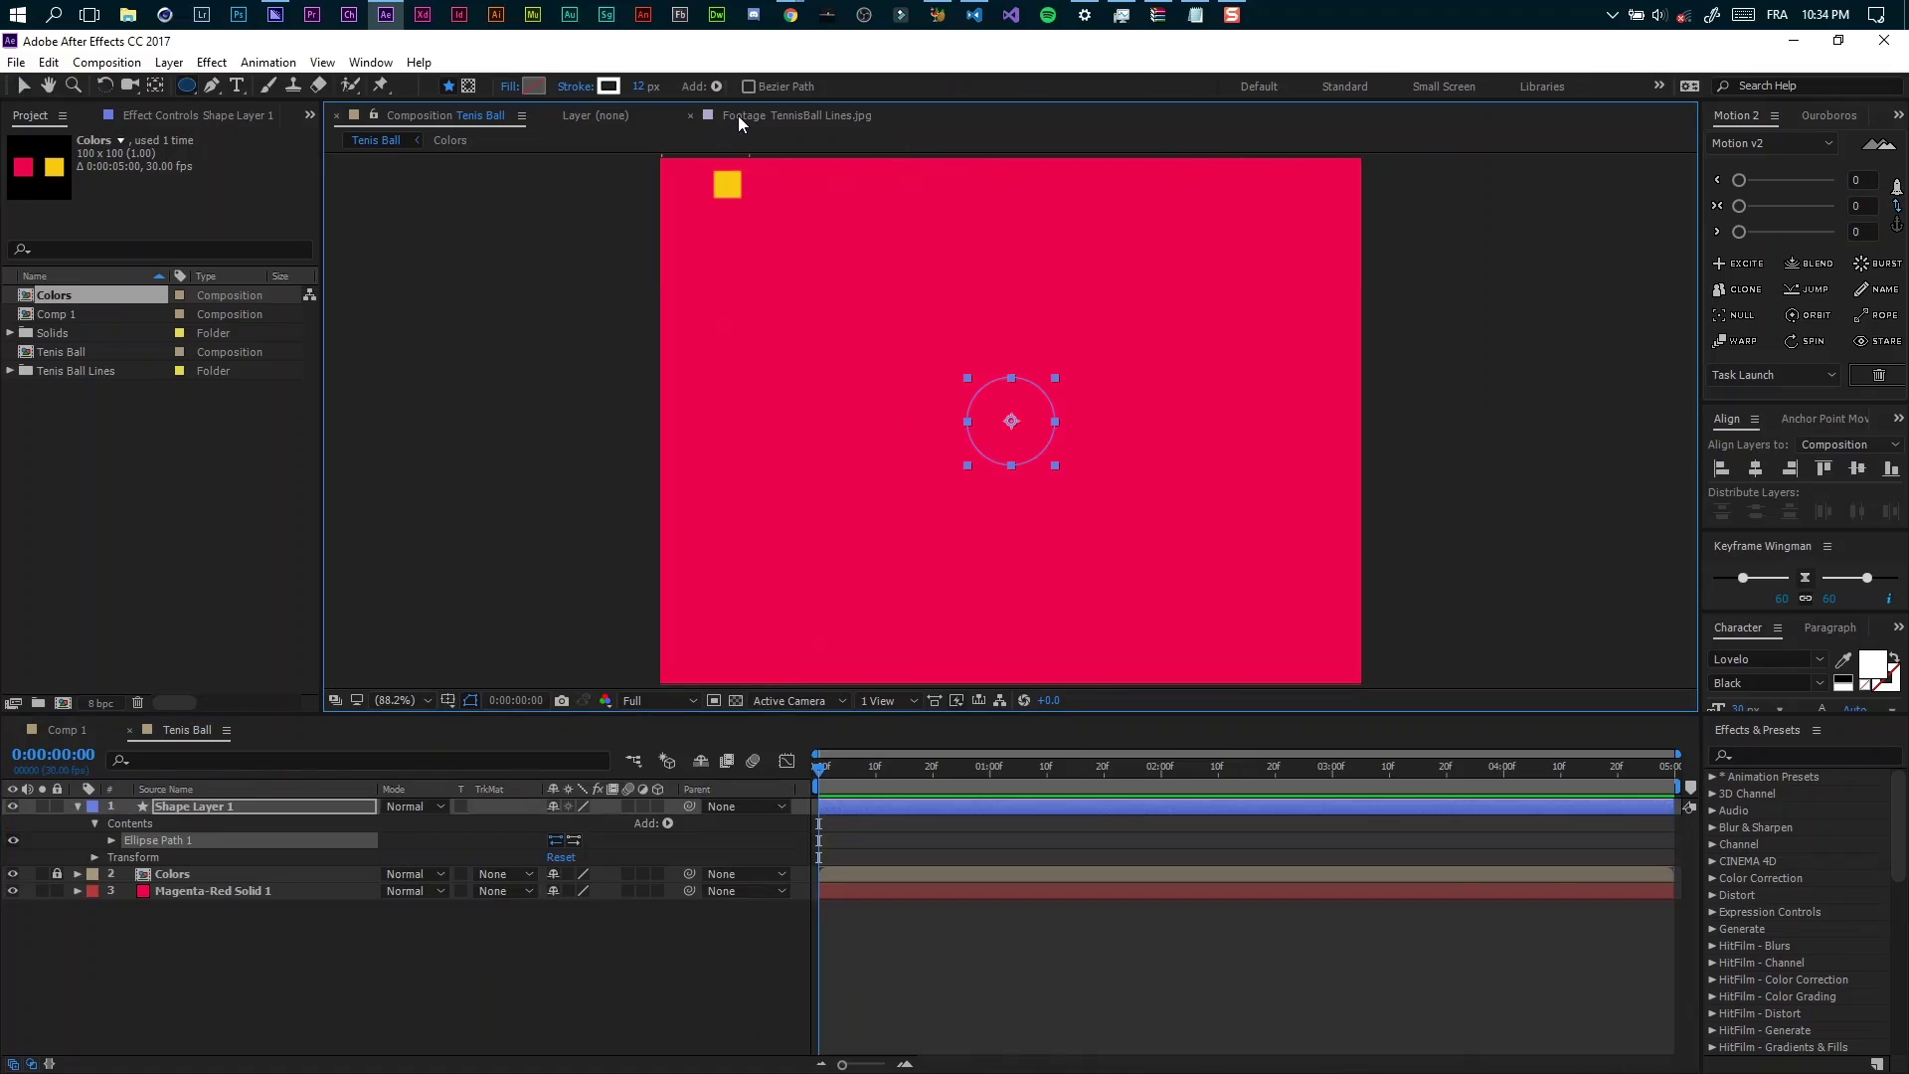
pyautogui.click(718, 87)
pyautogui.click(765, 210)
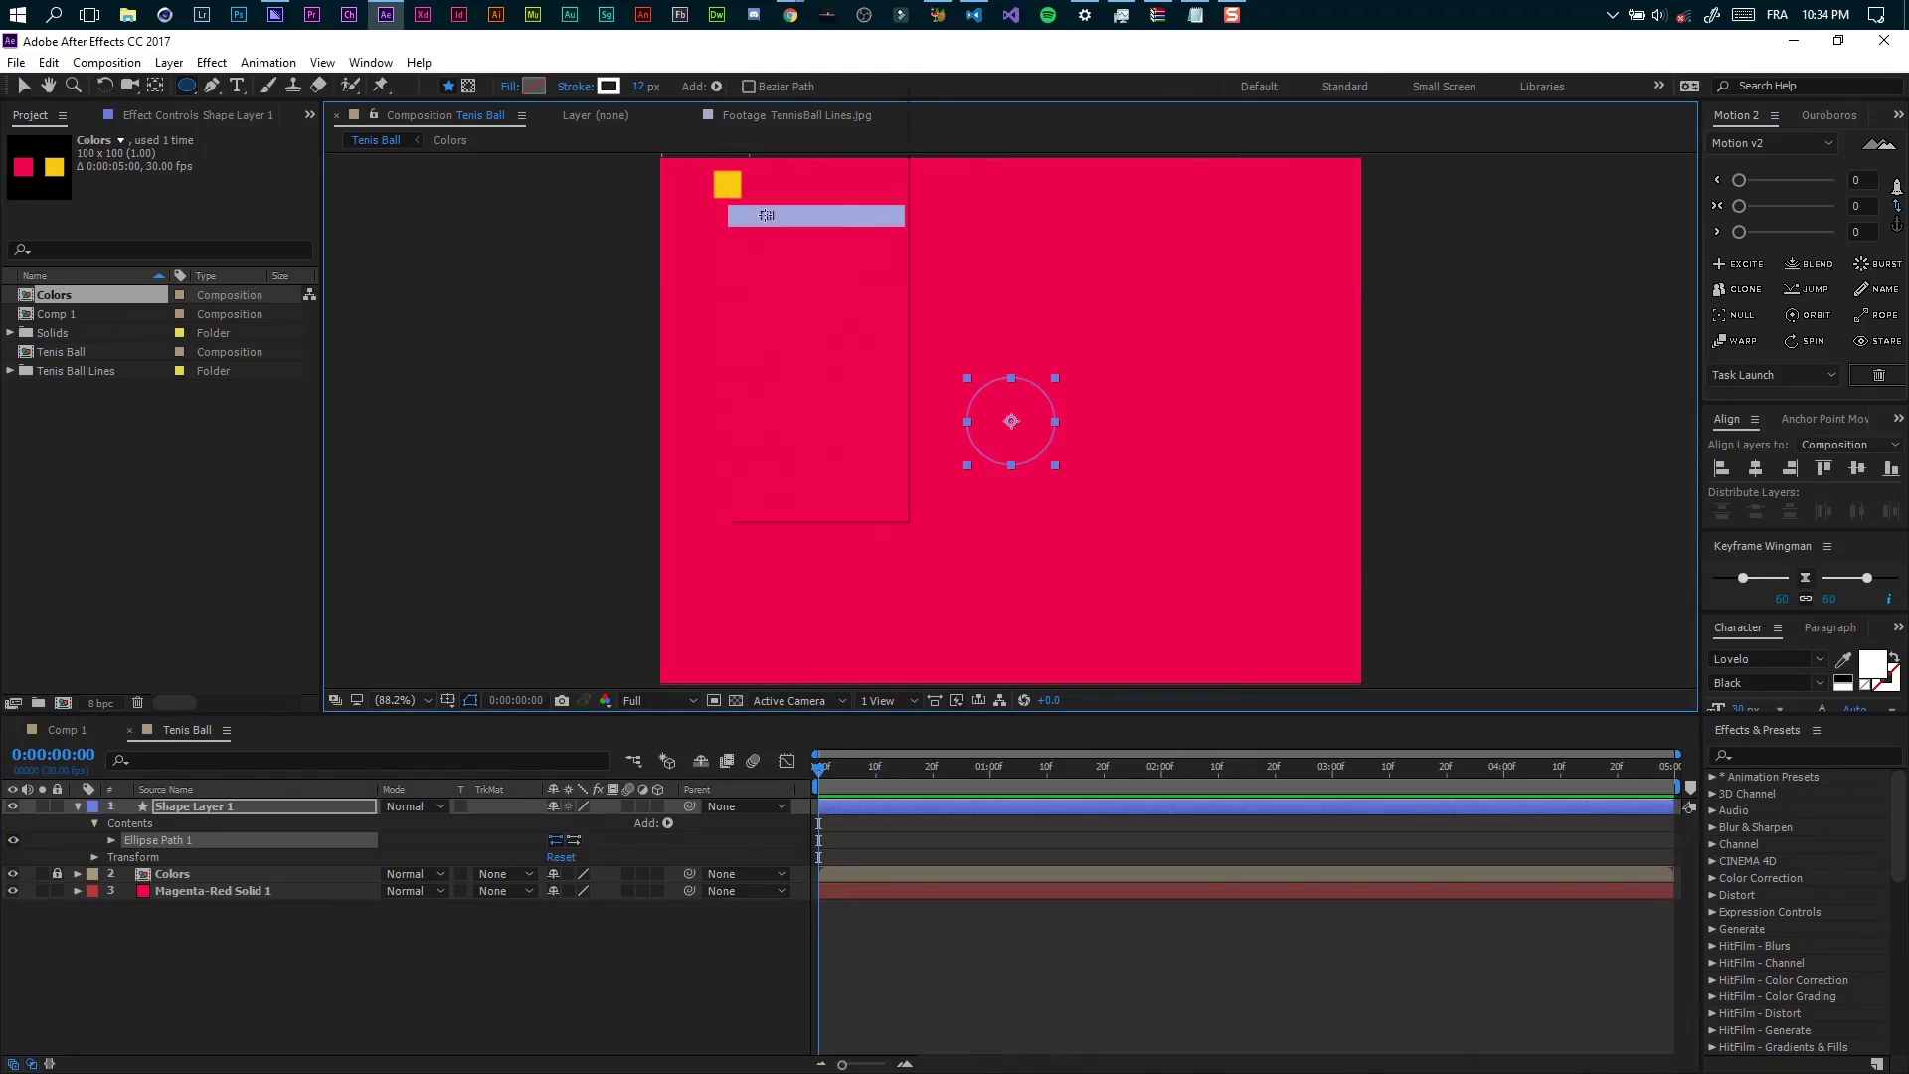
pyautogui.click(76, 807)
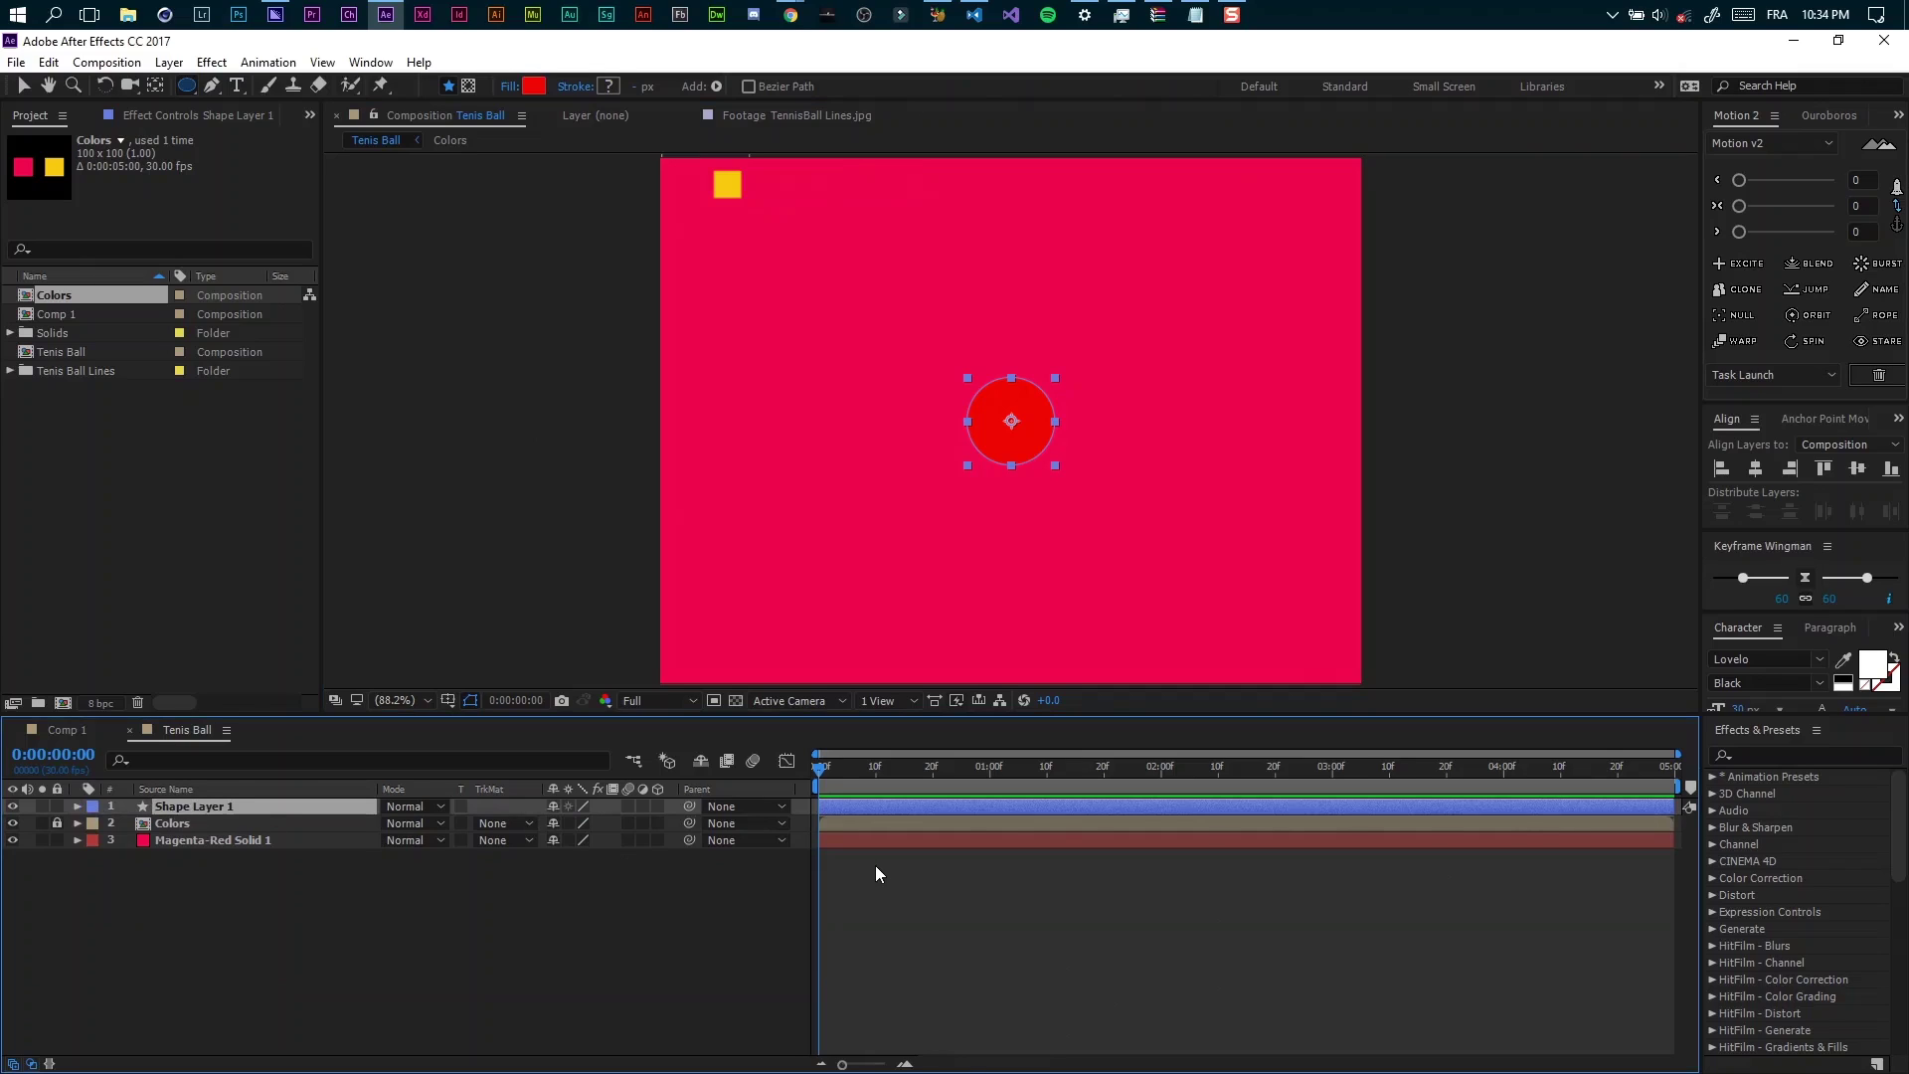
# Color the circle yellow (F7C910) from the swatch and scale it to 211%.
pyautogui.click(534, 85)
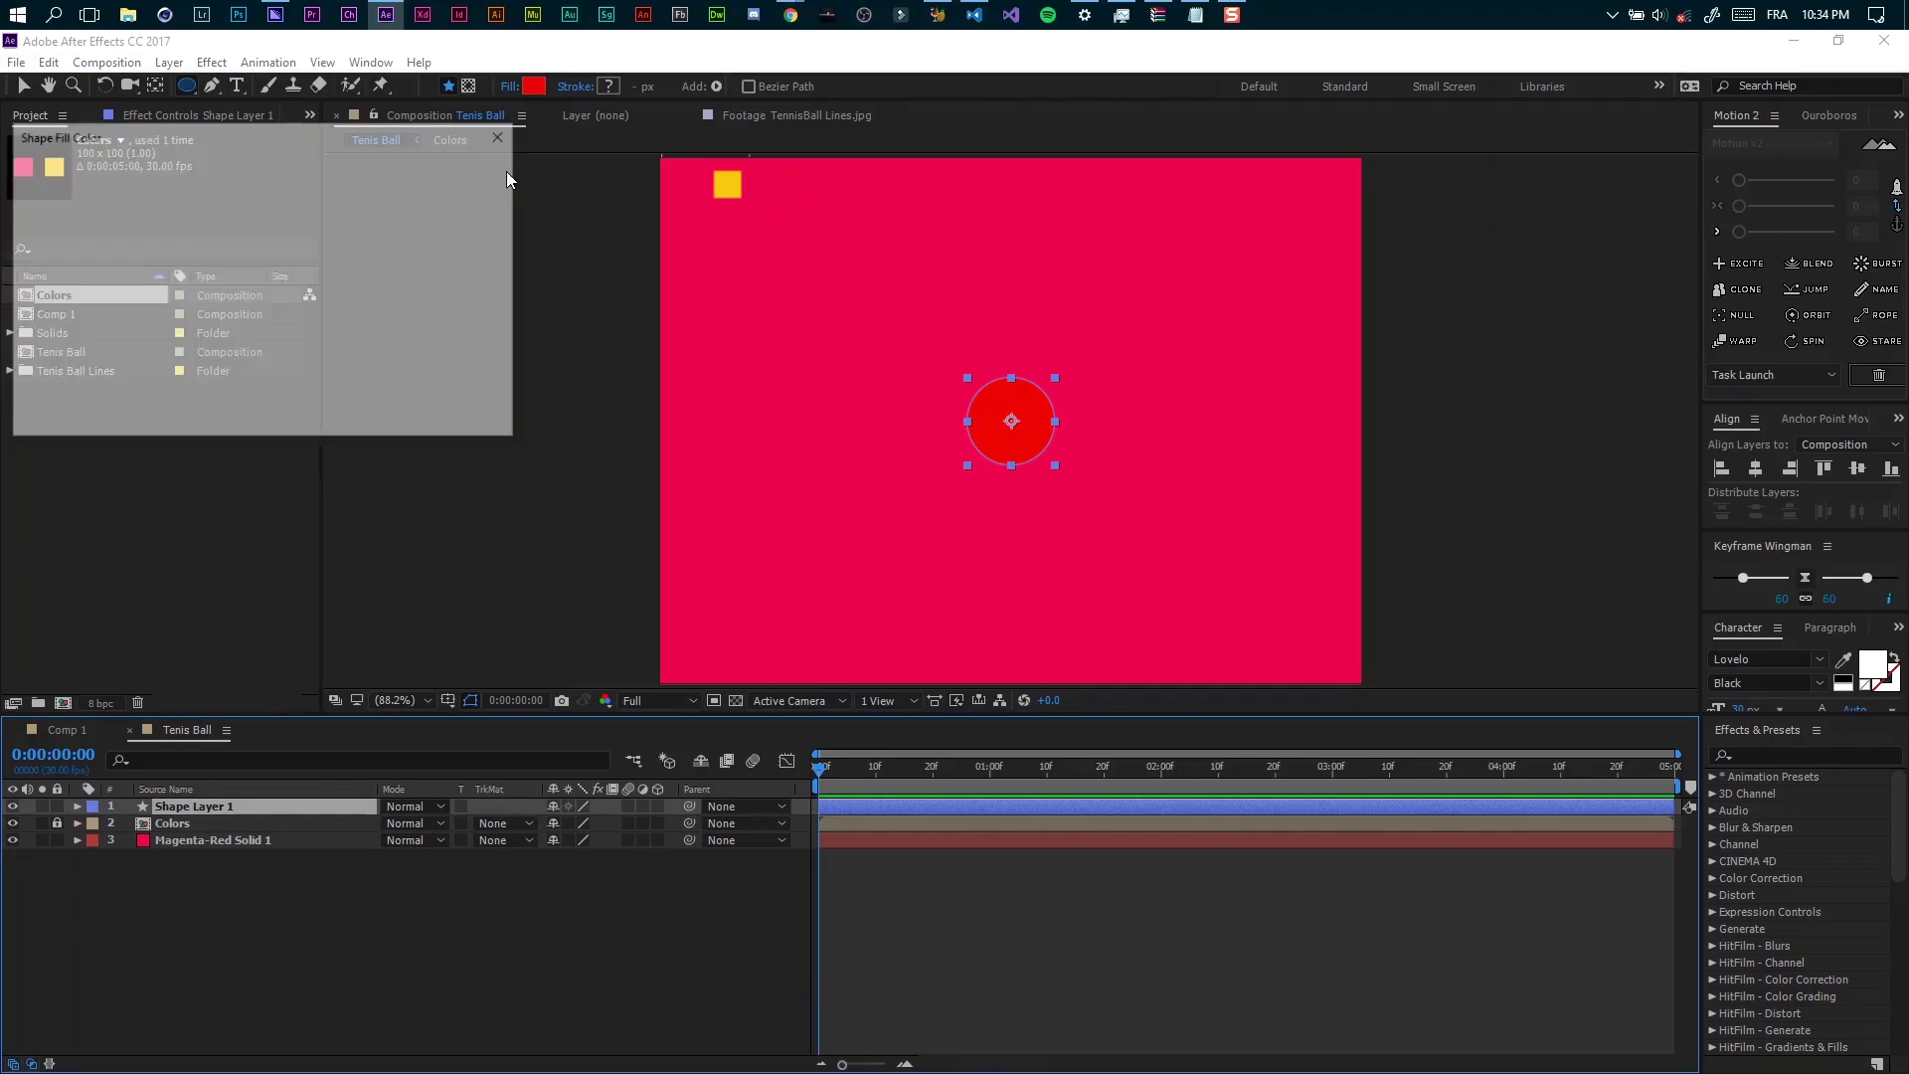
pyautogui.click(428, 270)
pyautogui.click(725, 187)
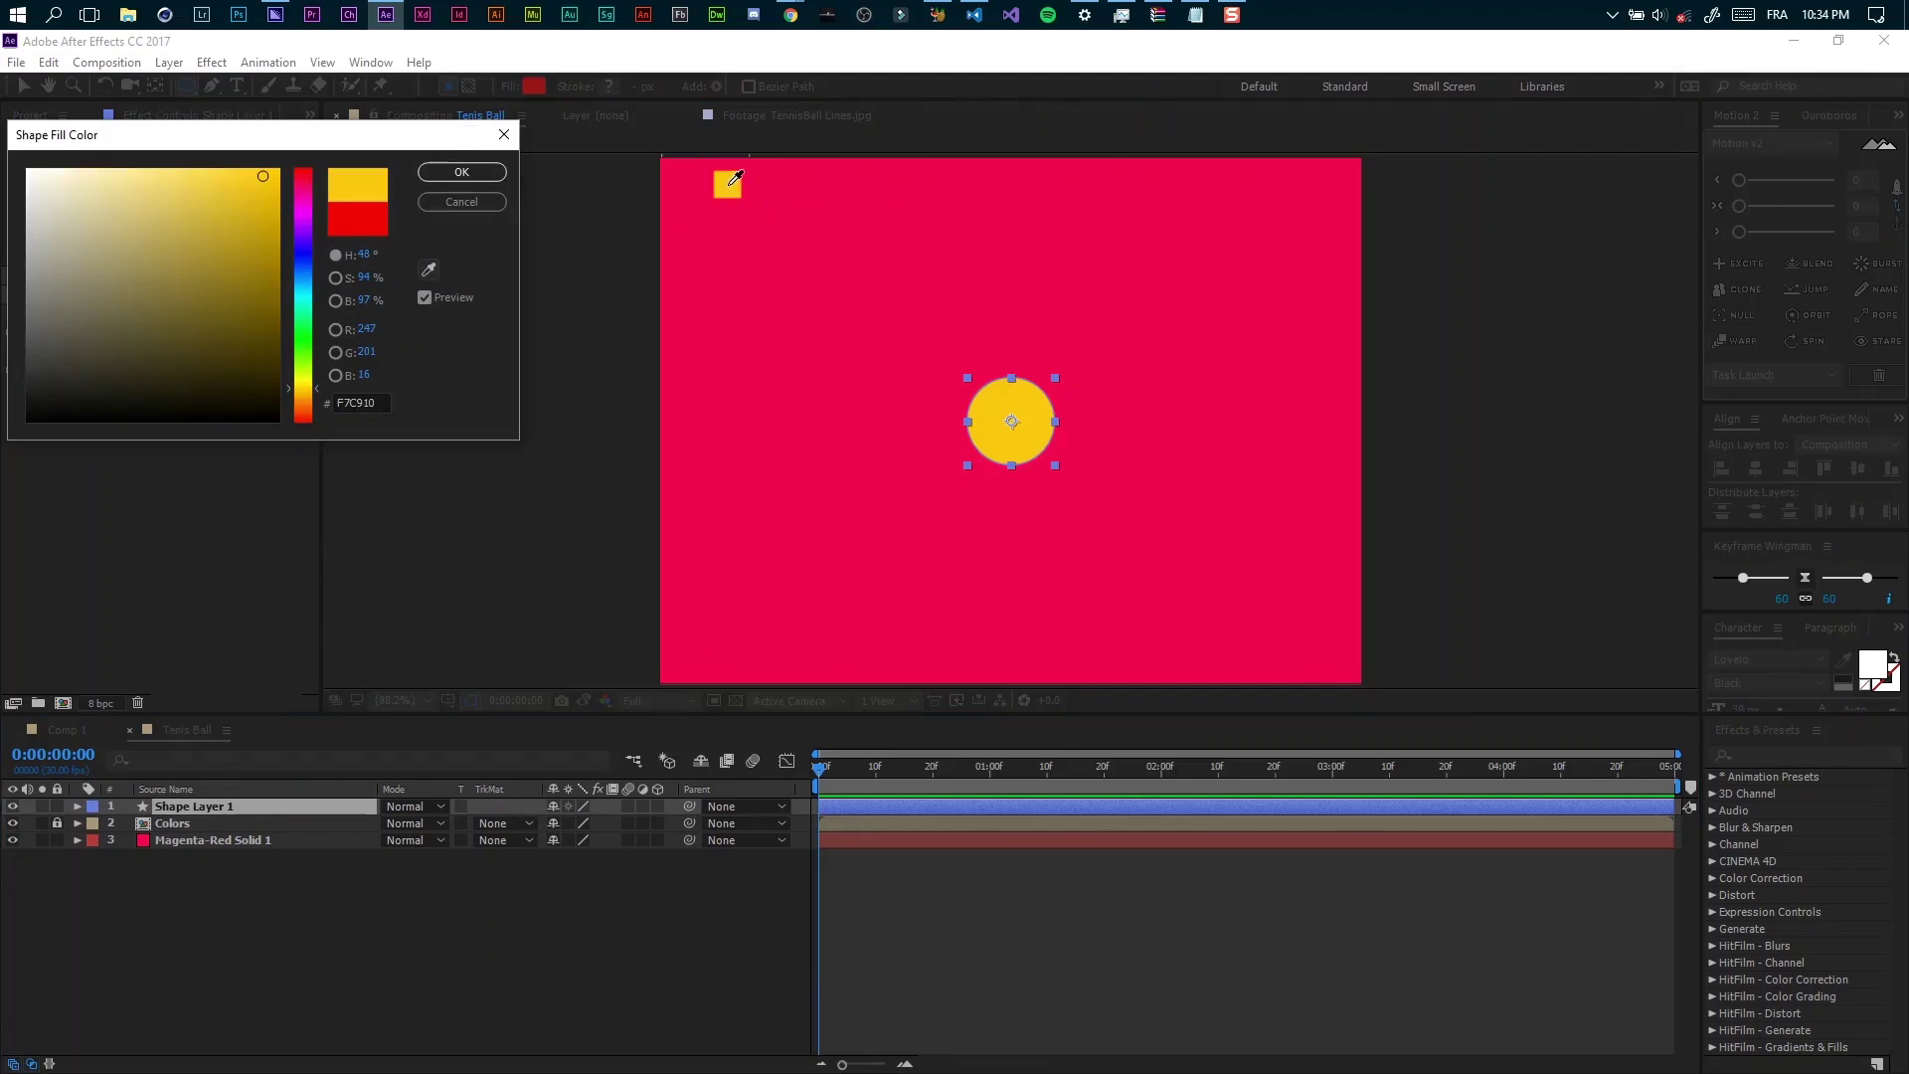
pyautogui.click(474, 181)
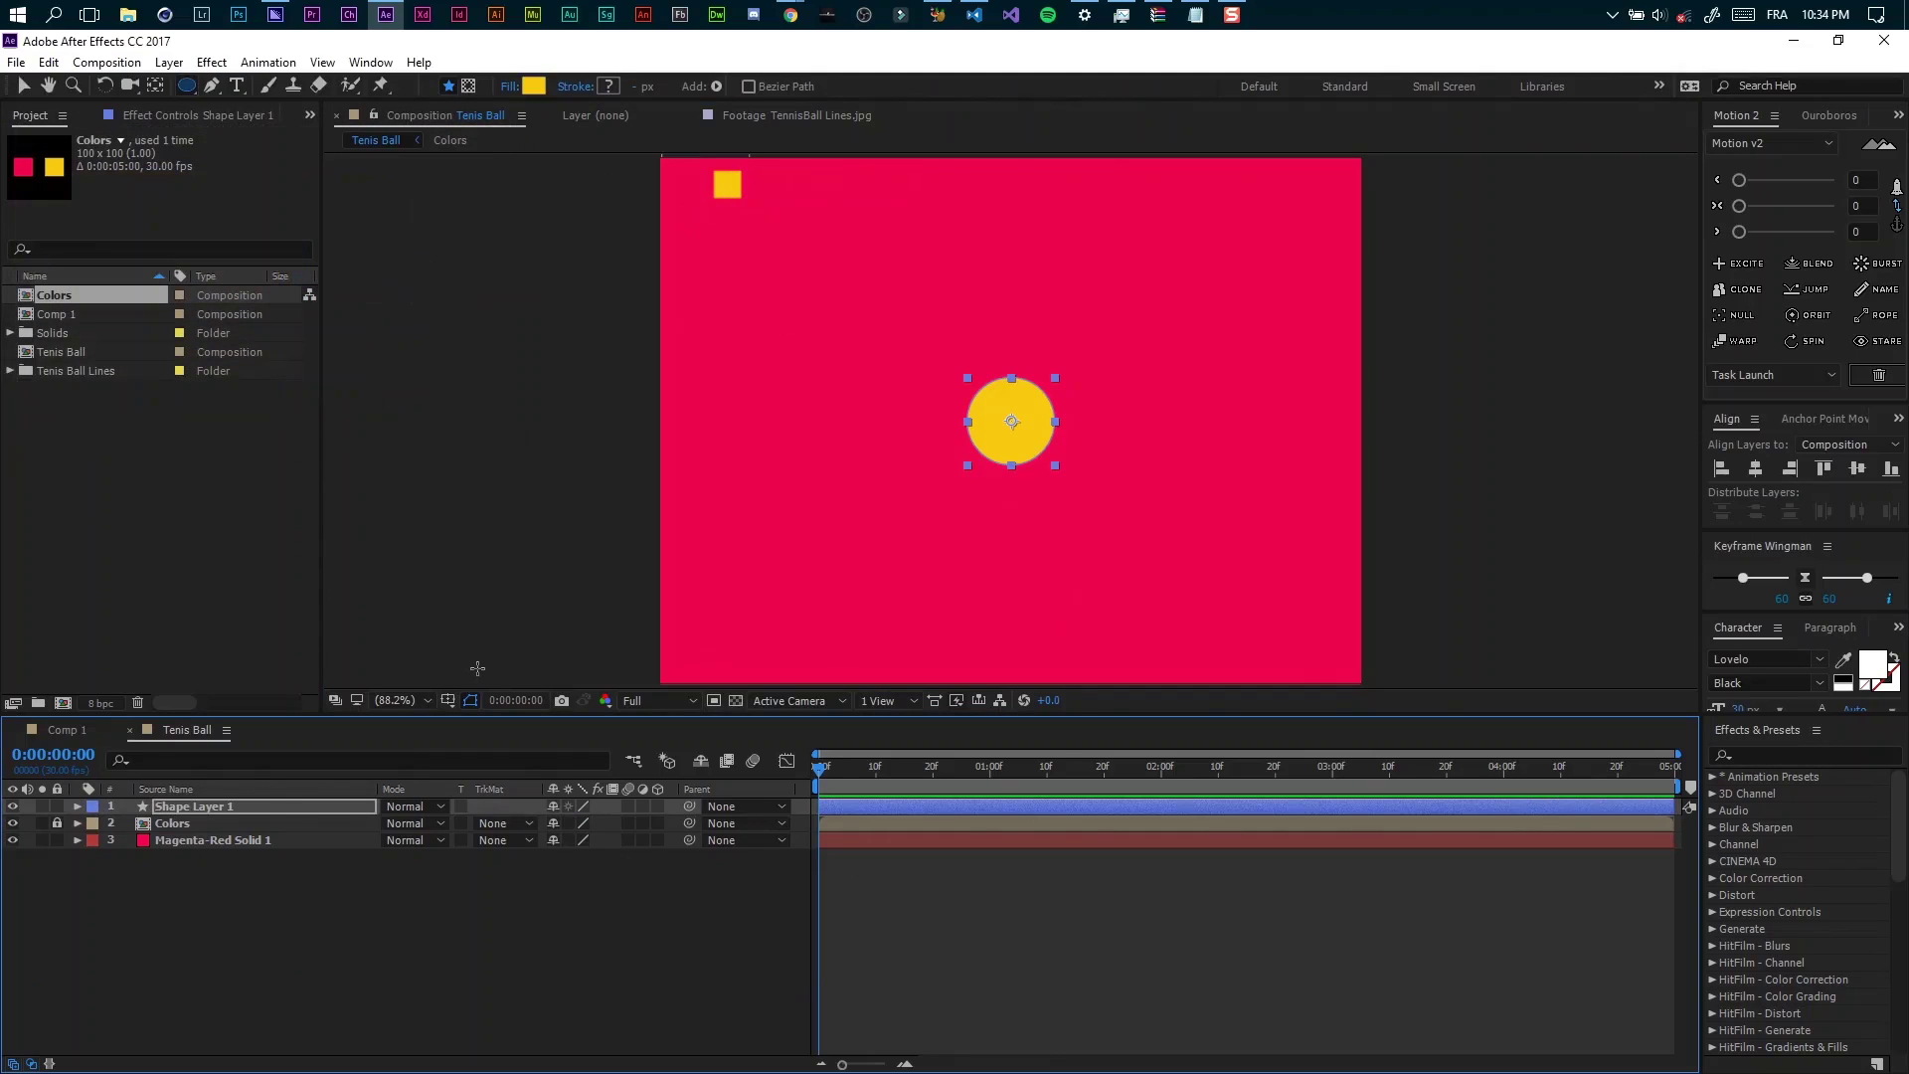
pyautogui.press('s')
pyautogui.moveTo(577, 822); pyautogui.dragTo(696, 831)
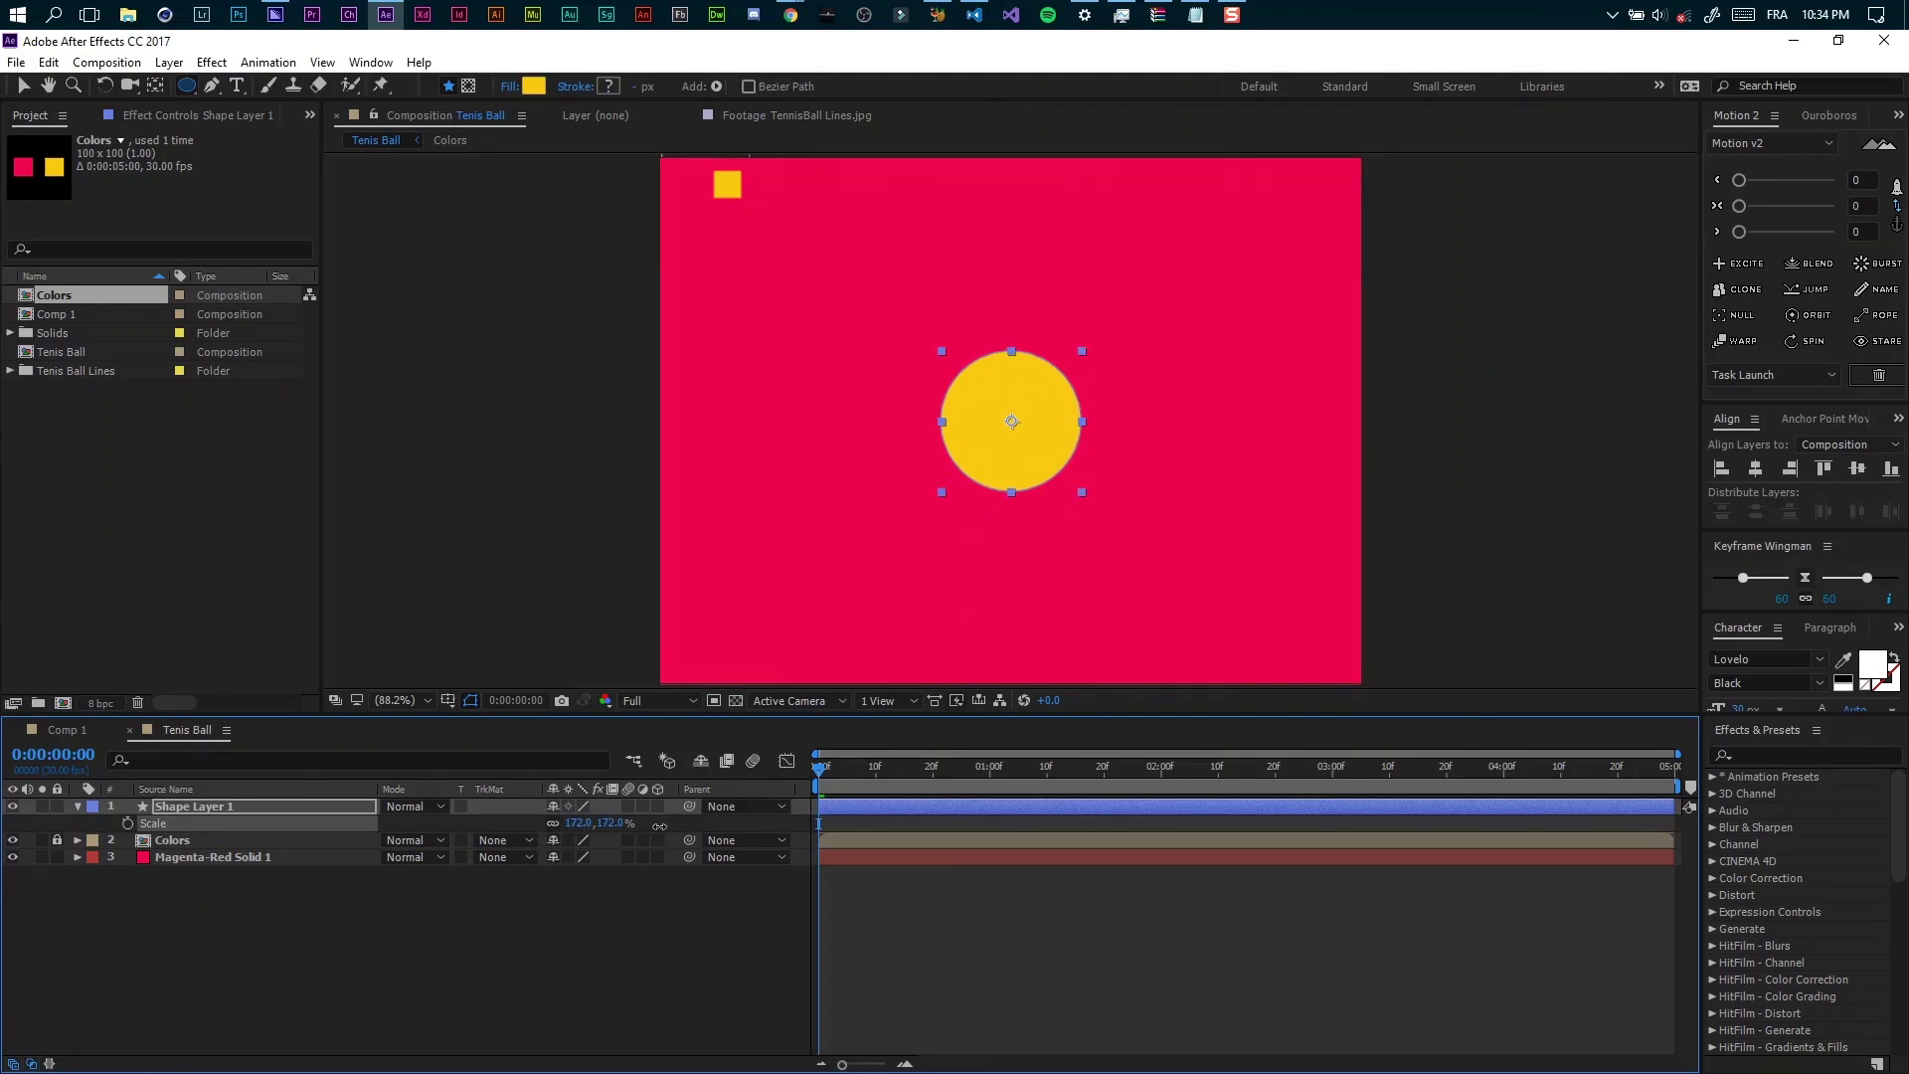
pyautogui.click(78, 807)
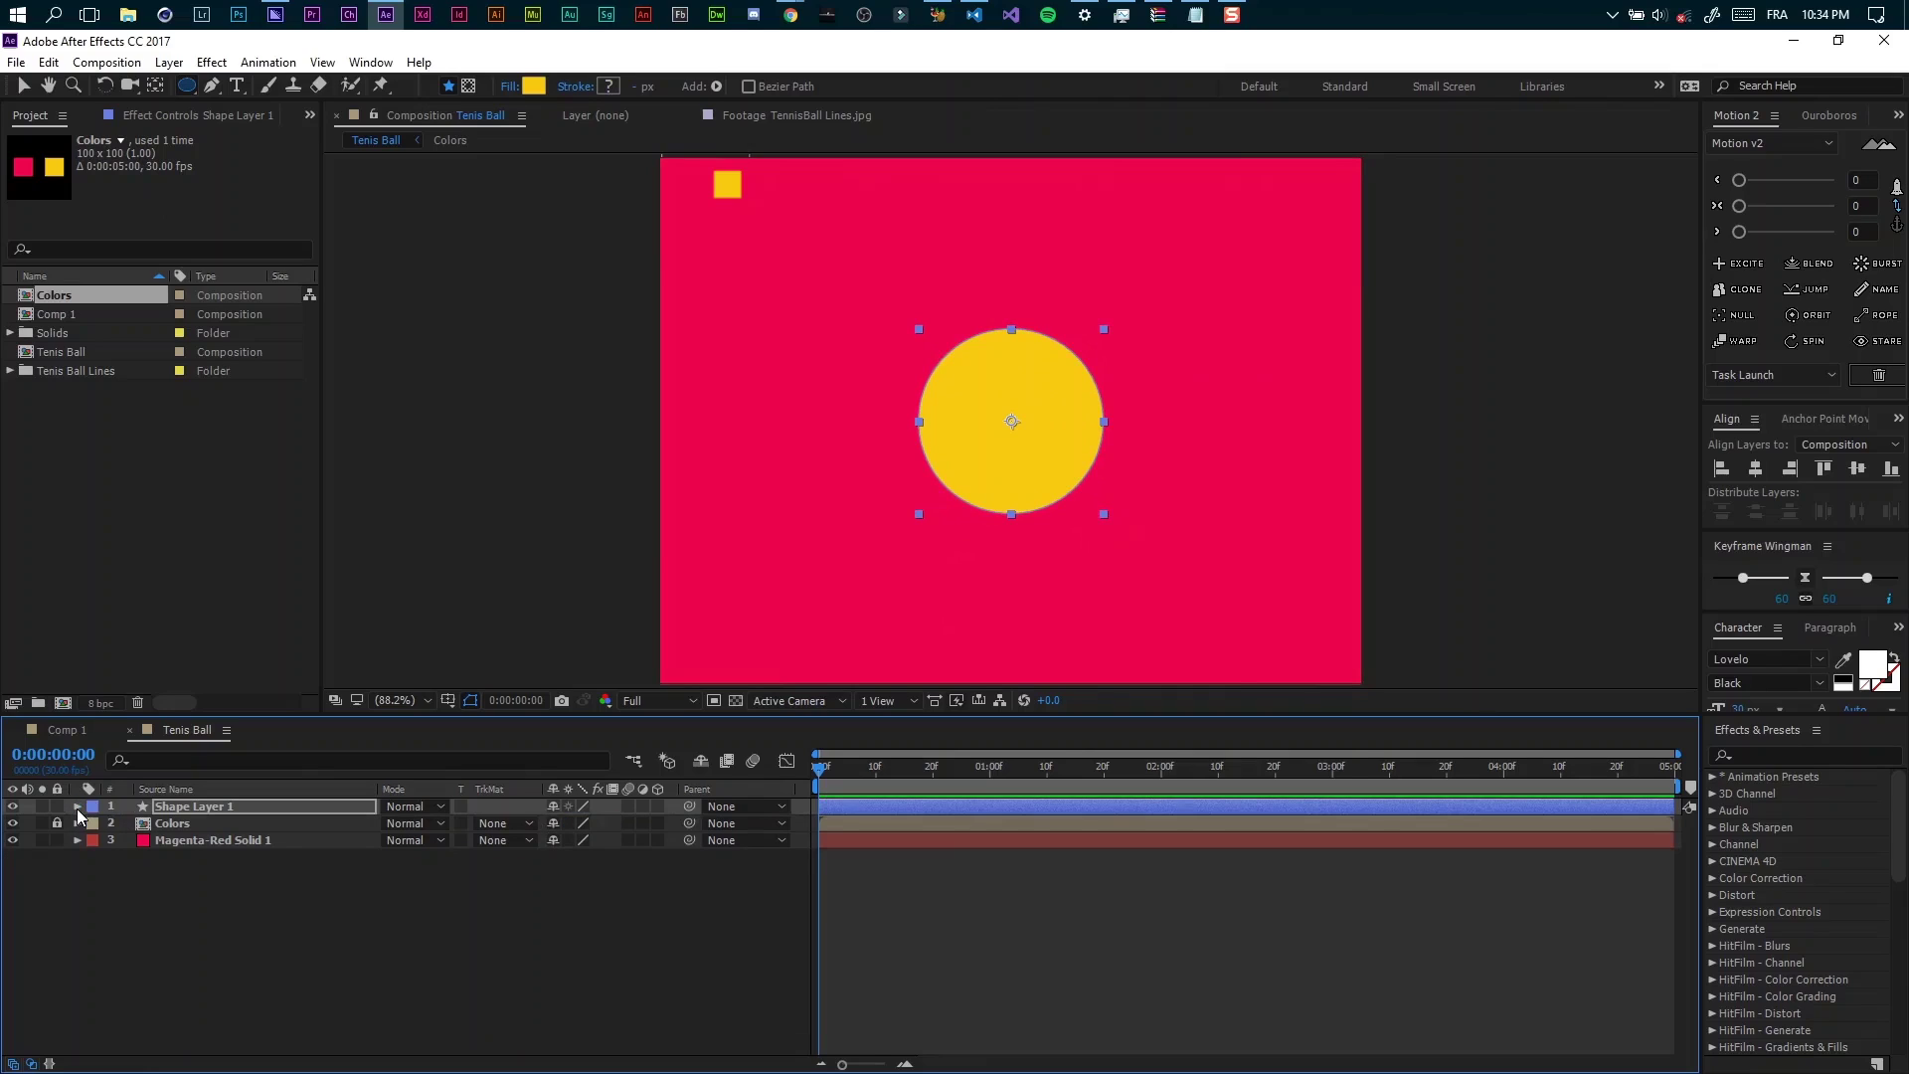
pyautogui.click(210, 814)
# Duplicate the circle as Shape Layer 2 with a black (000000) fill, ready for mask drawing.
pyautogui.hotkey('ctrl', 'd')
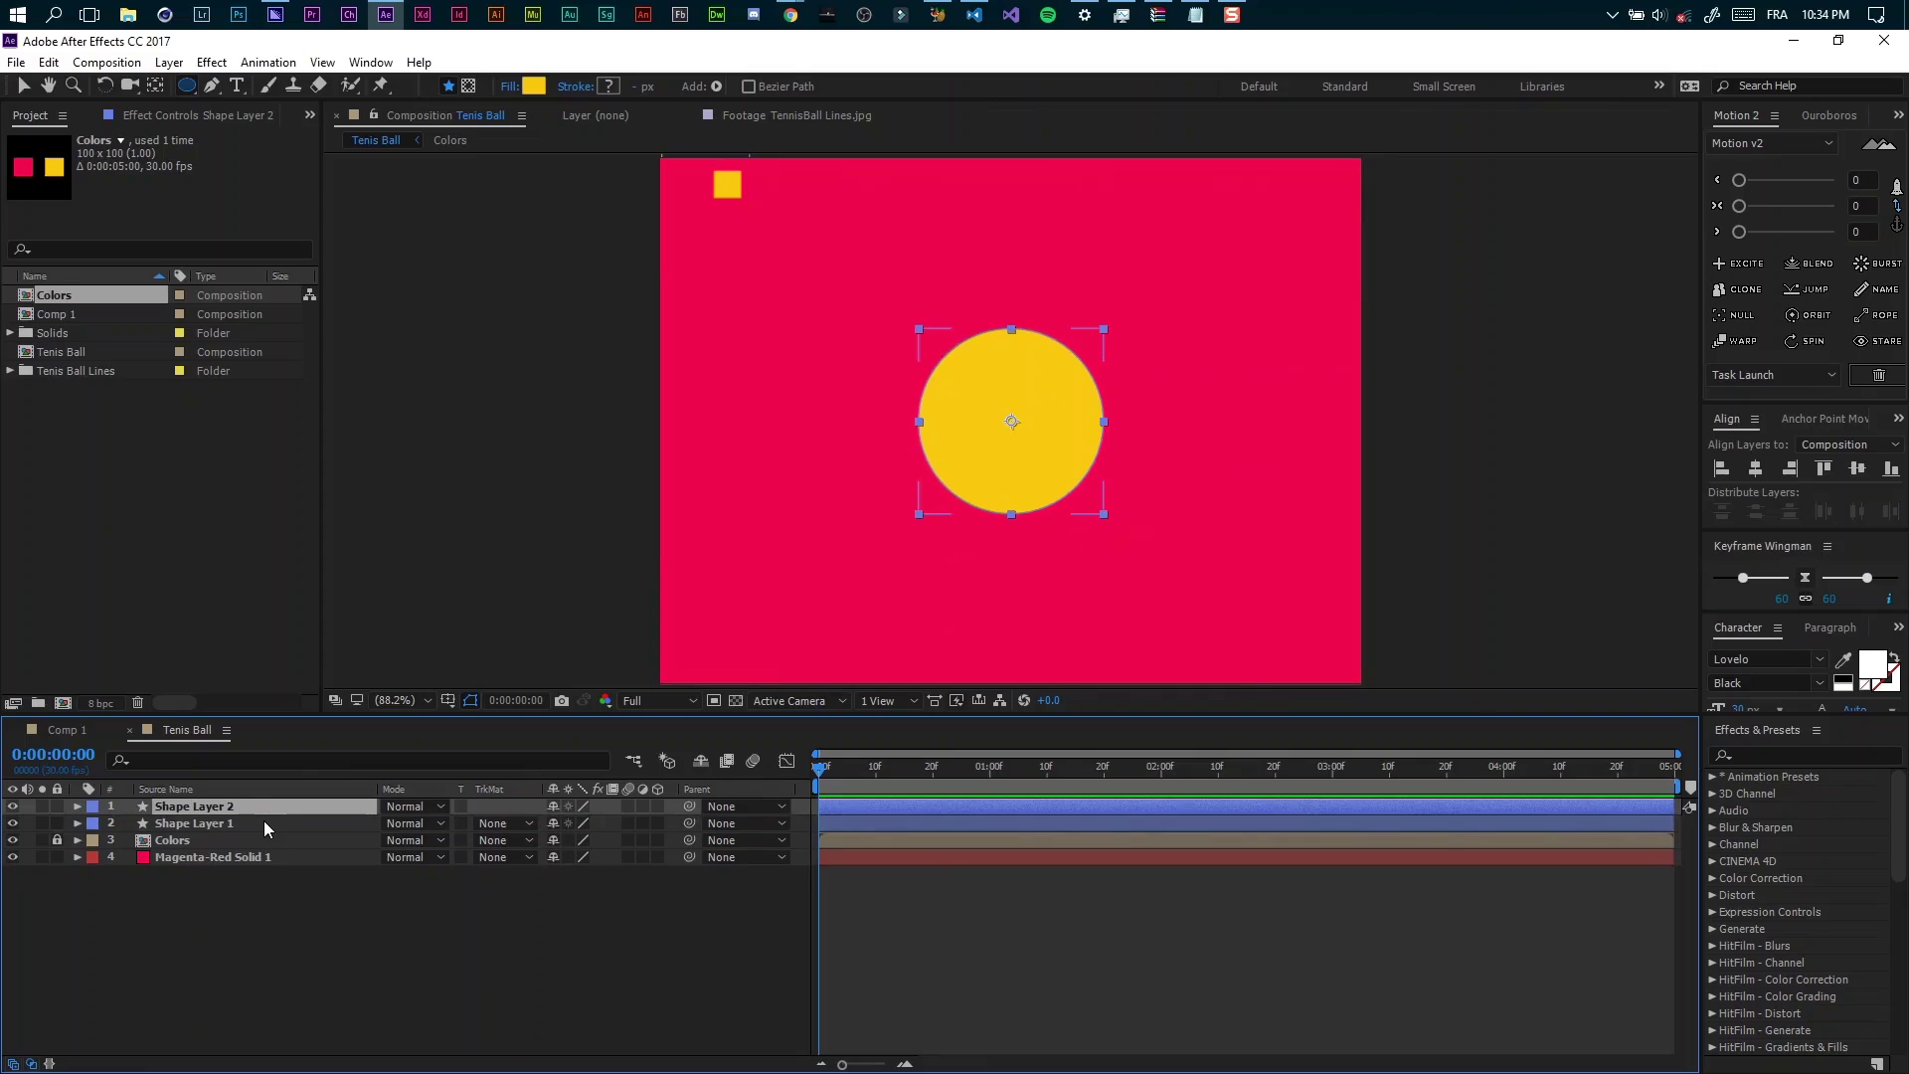
pyautogui.click(534, 86)
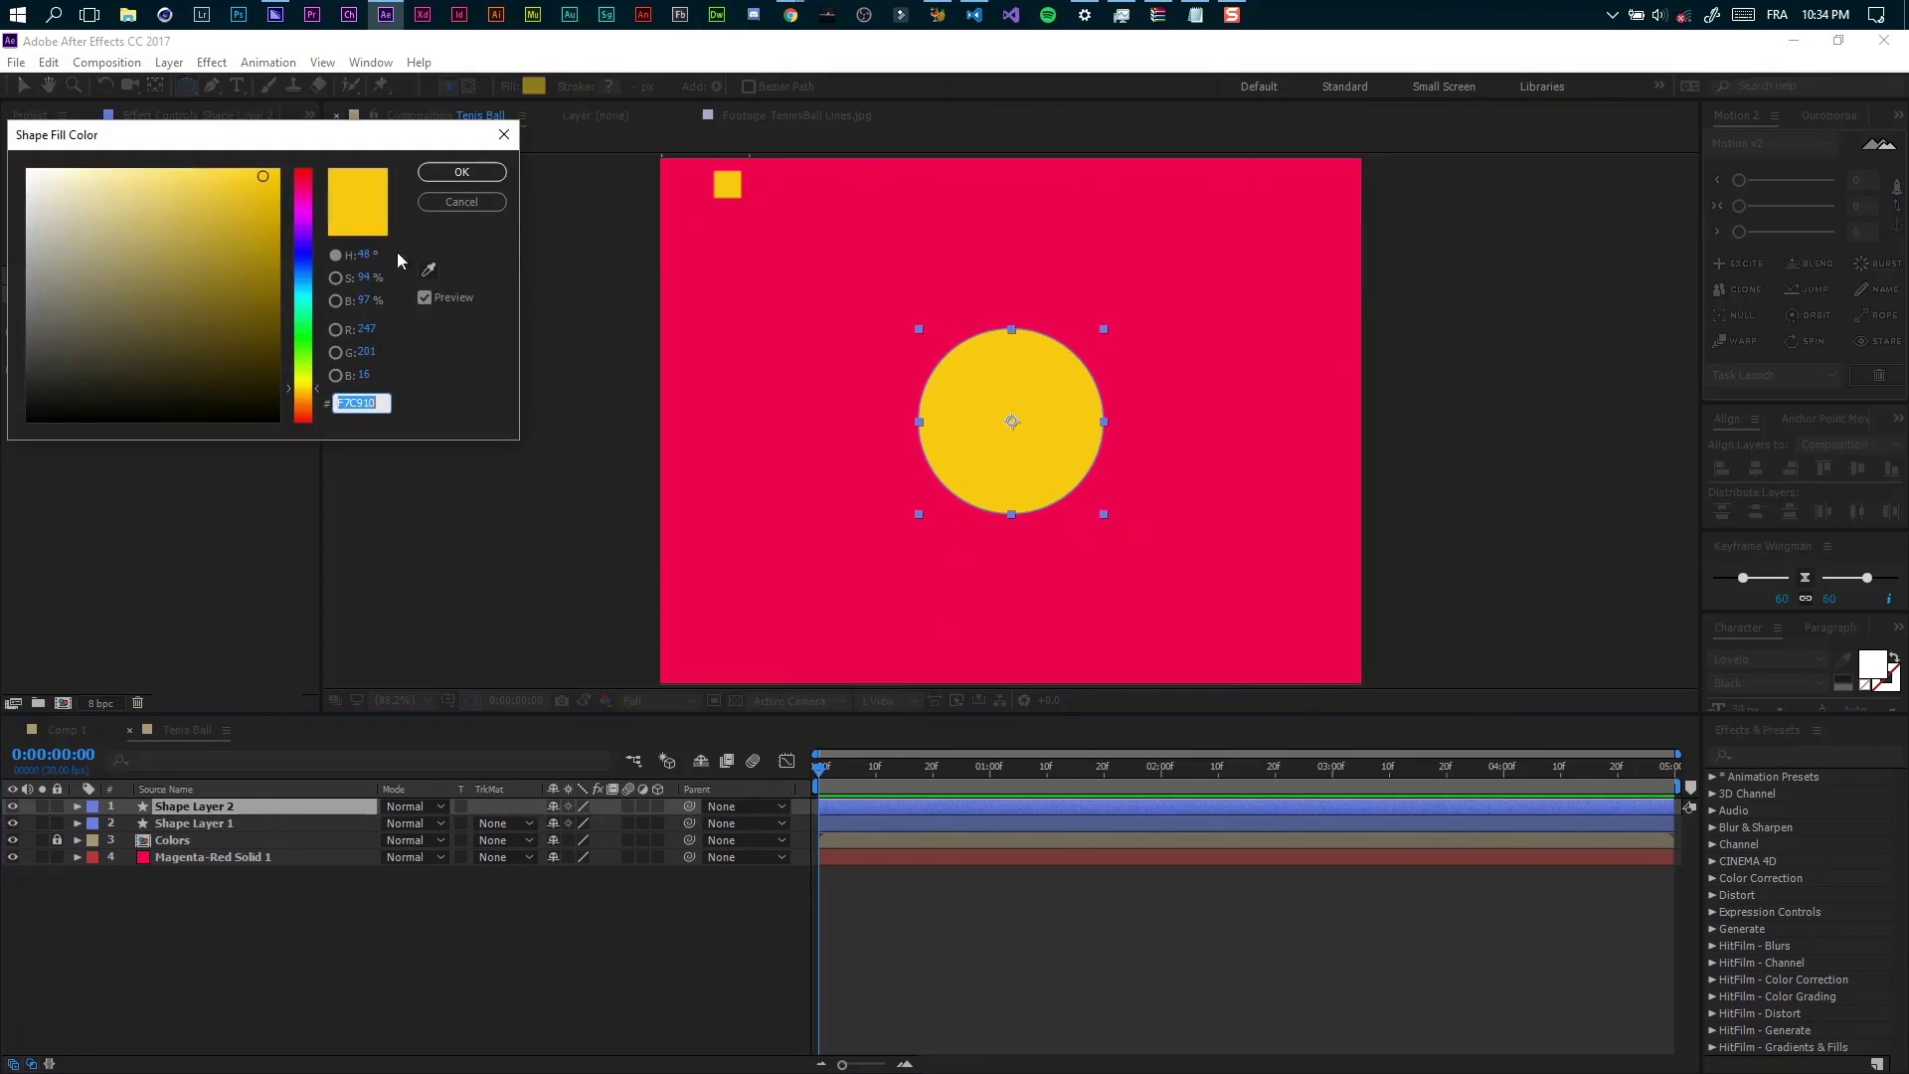
pyautogui.moveTo(270, 413); pyautogui.dragTo(336, 469)
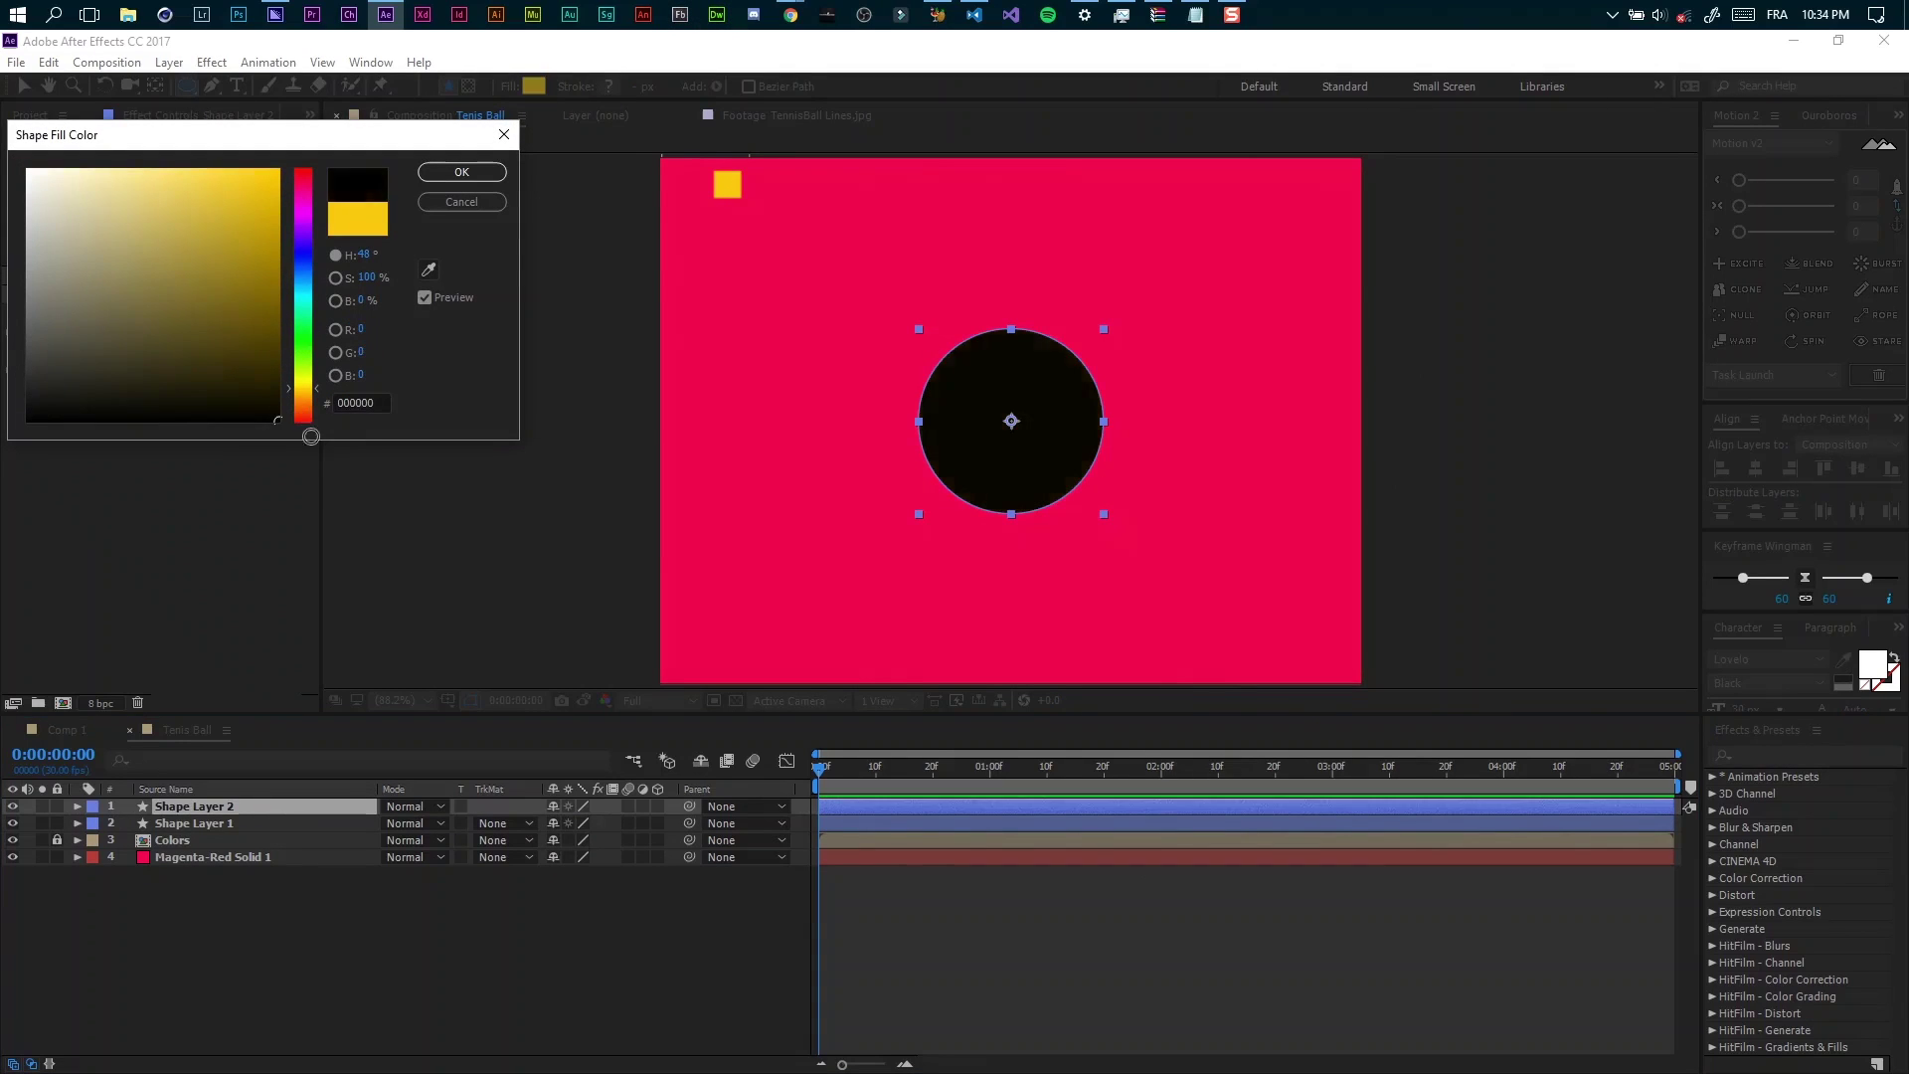
pyautogui.click(449, 173)
pyautogui.click(221, 88)
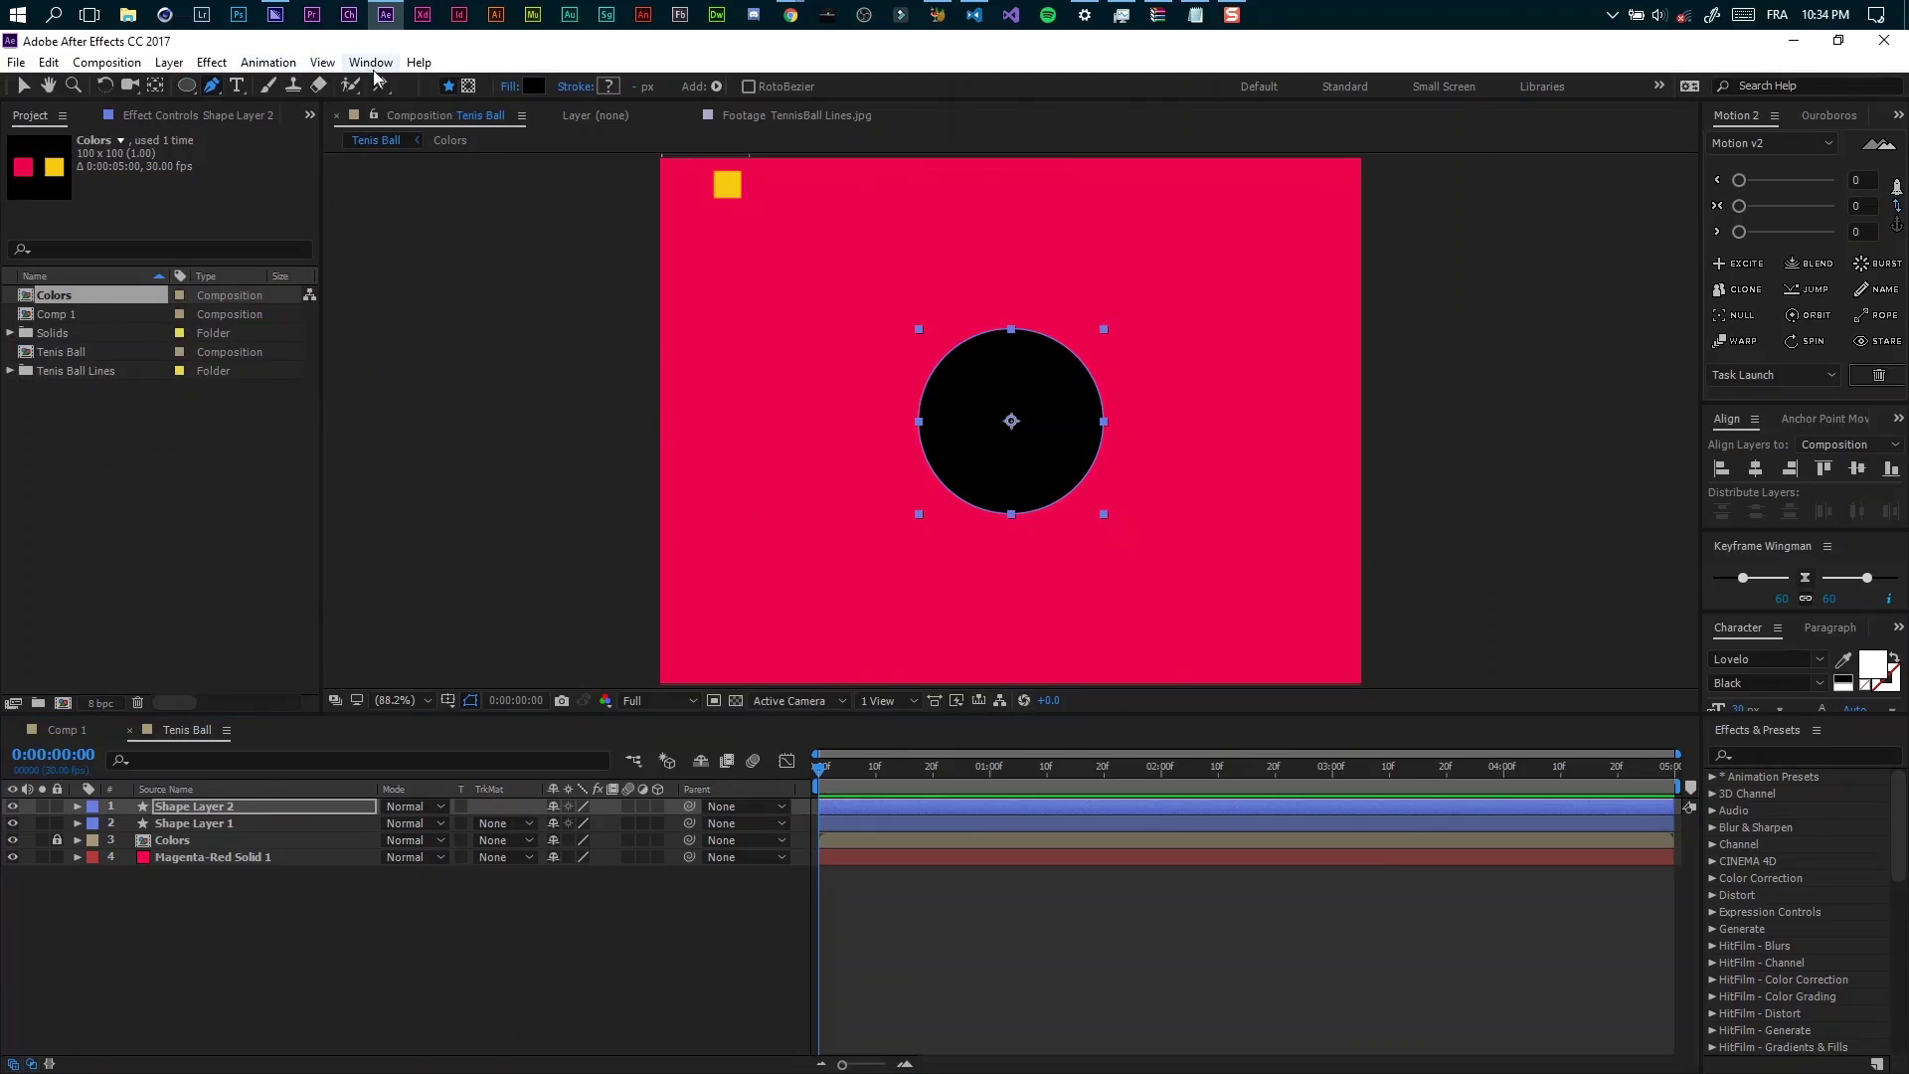
# Draw a pen mask covering the lower-right crescent of the black circle.
pyautogui.click(470, 86)
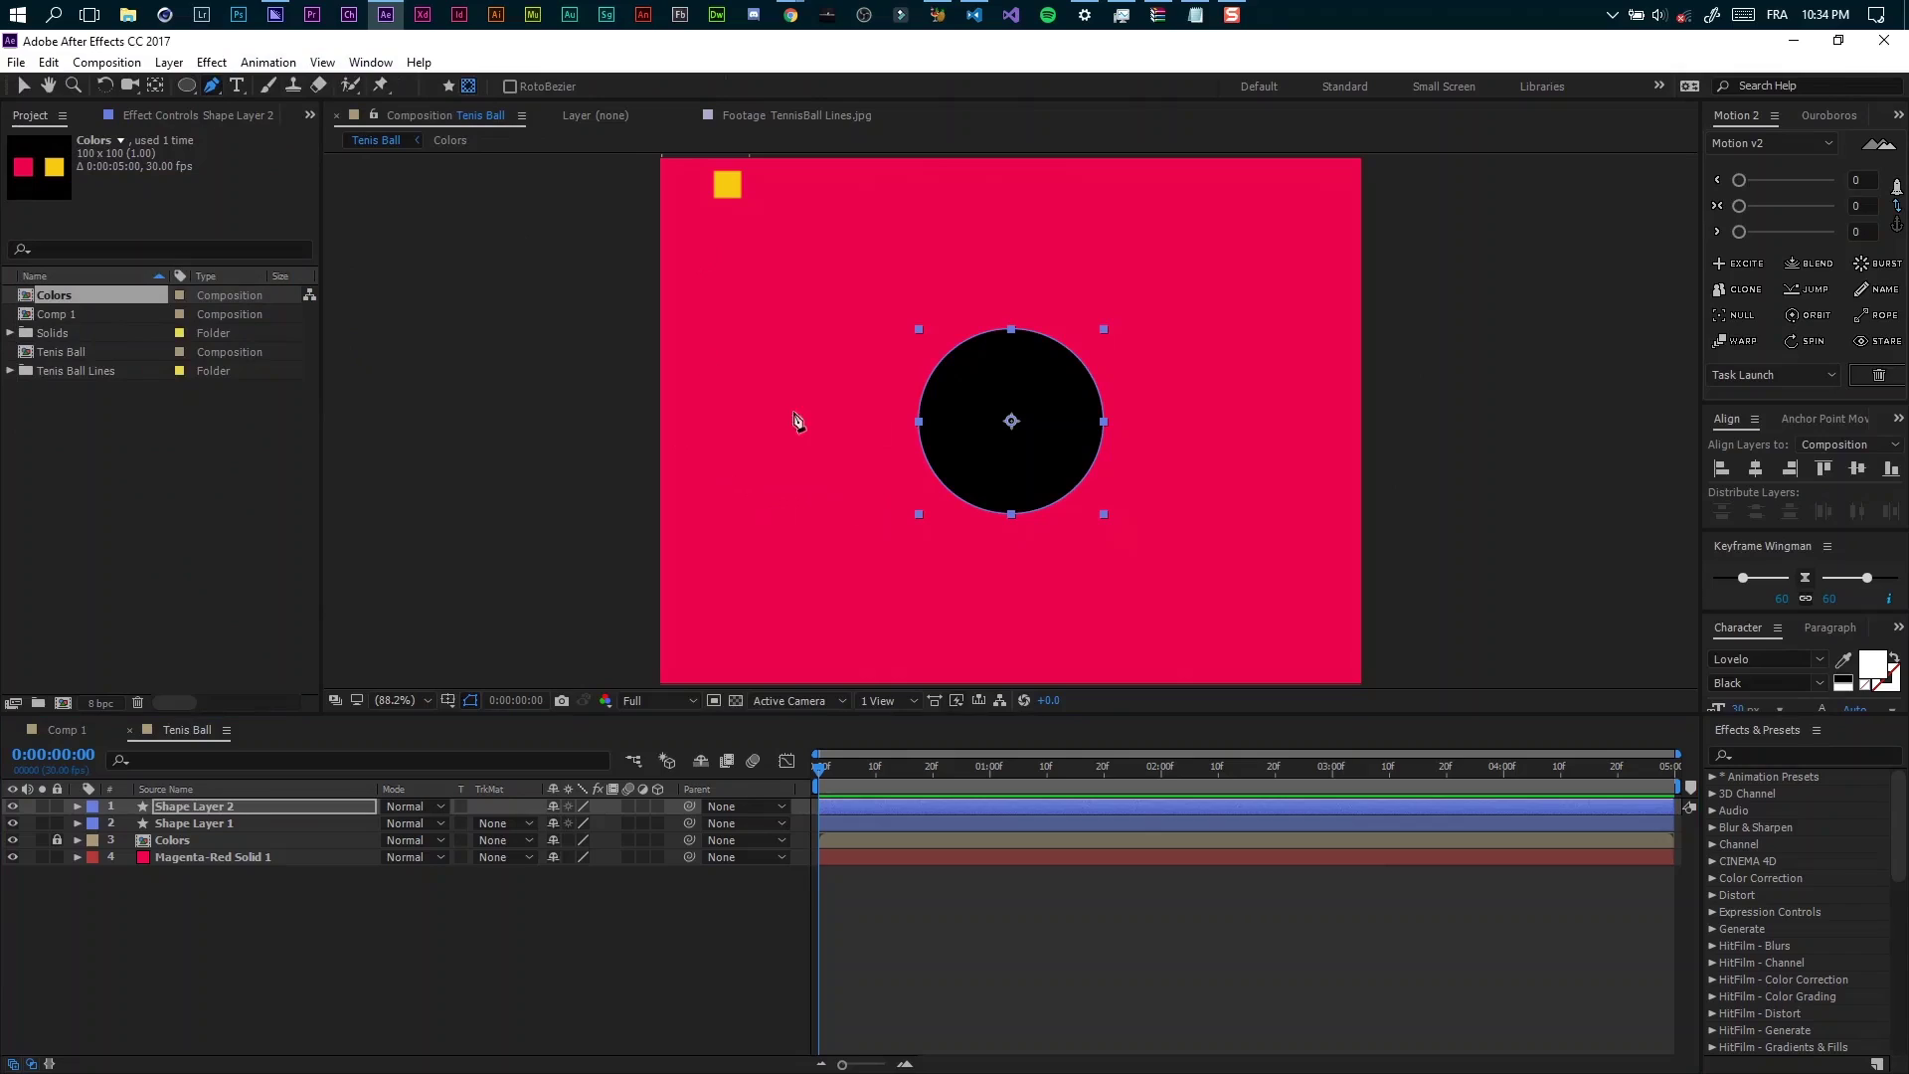
pyautogui.click(923, 486)
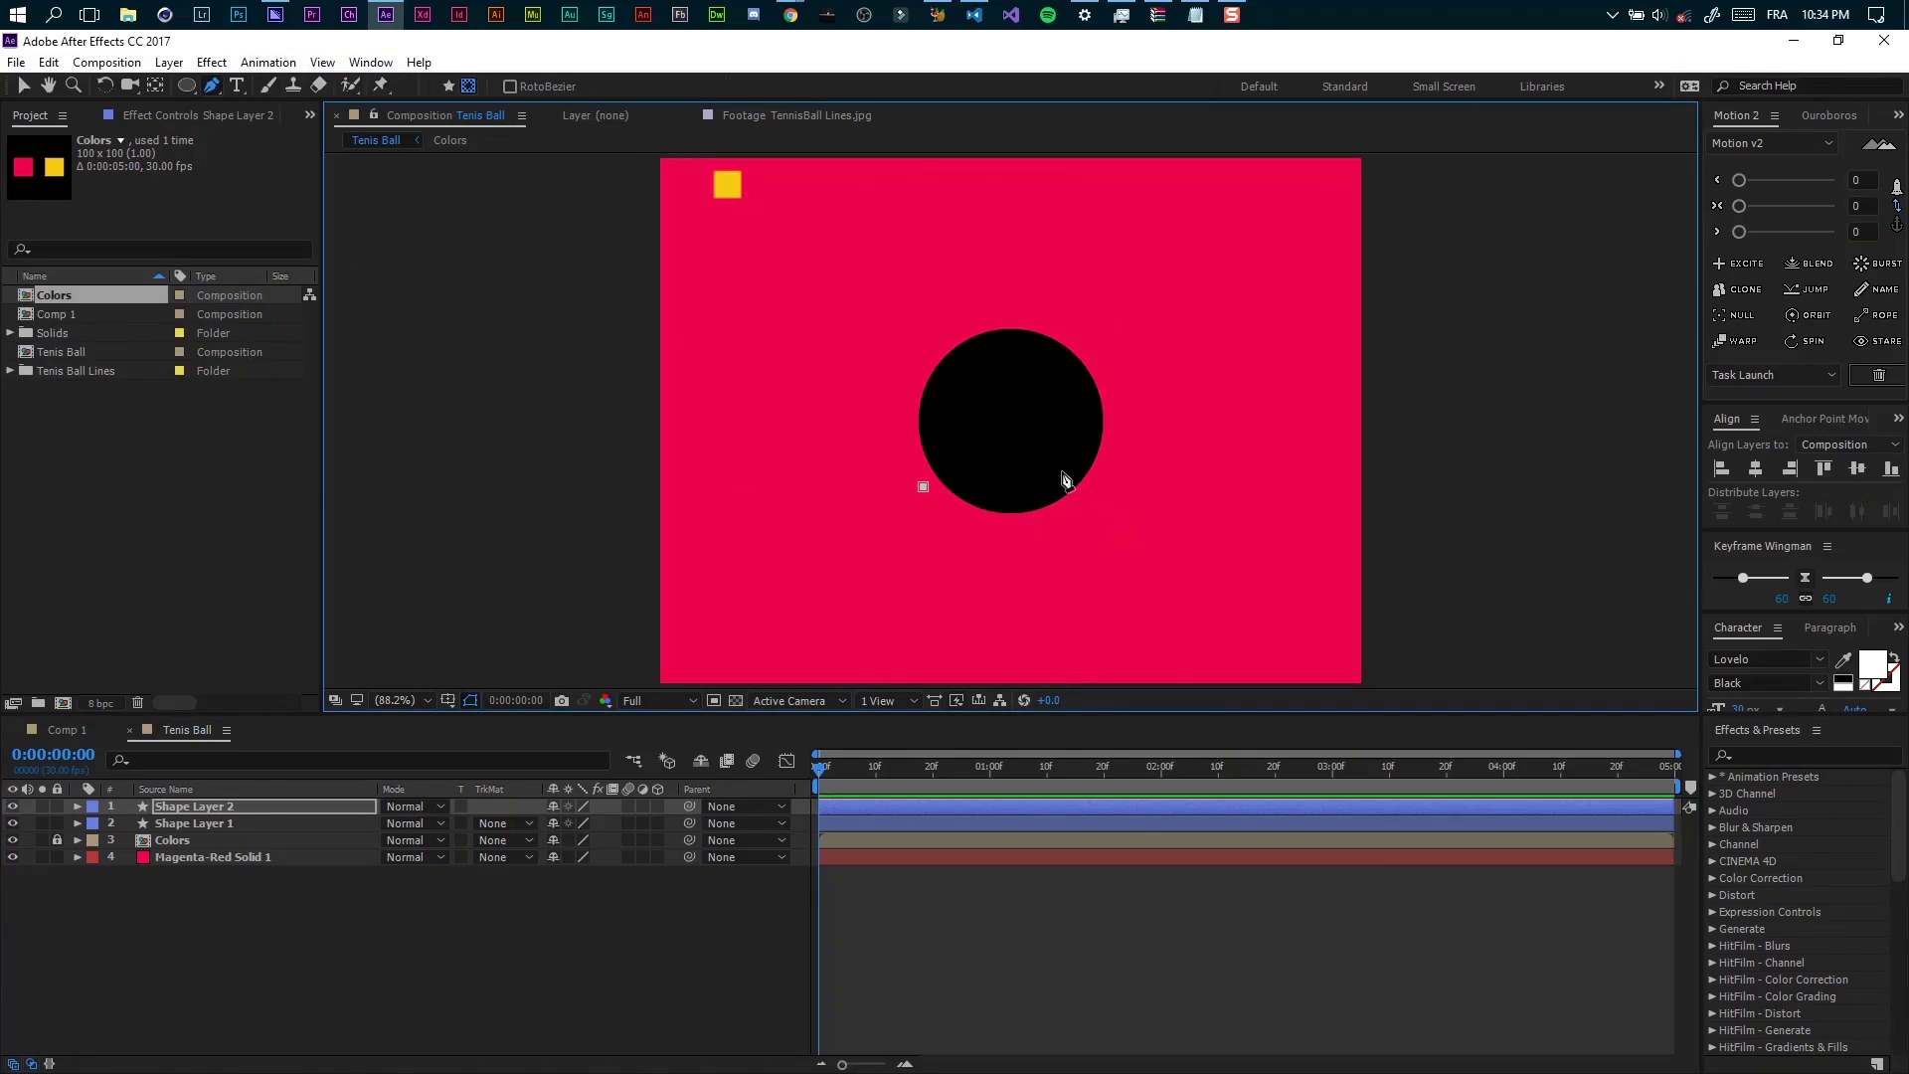
pyautogui.moveTo(1090, 459); pyautogui.dragTo(1123, 427)
pyautogui.moveTo(1136, 384); pyautogui.dragTo(1096, 526)
pyautogui.click(1096, 526)
pyautogui.click(977, 552)
pyautogui.click(922, 486)
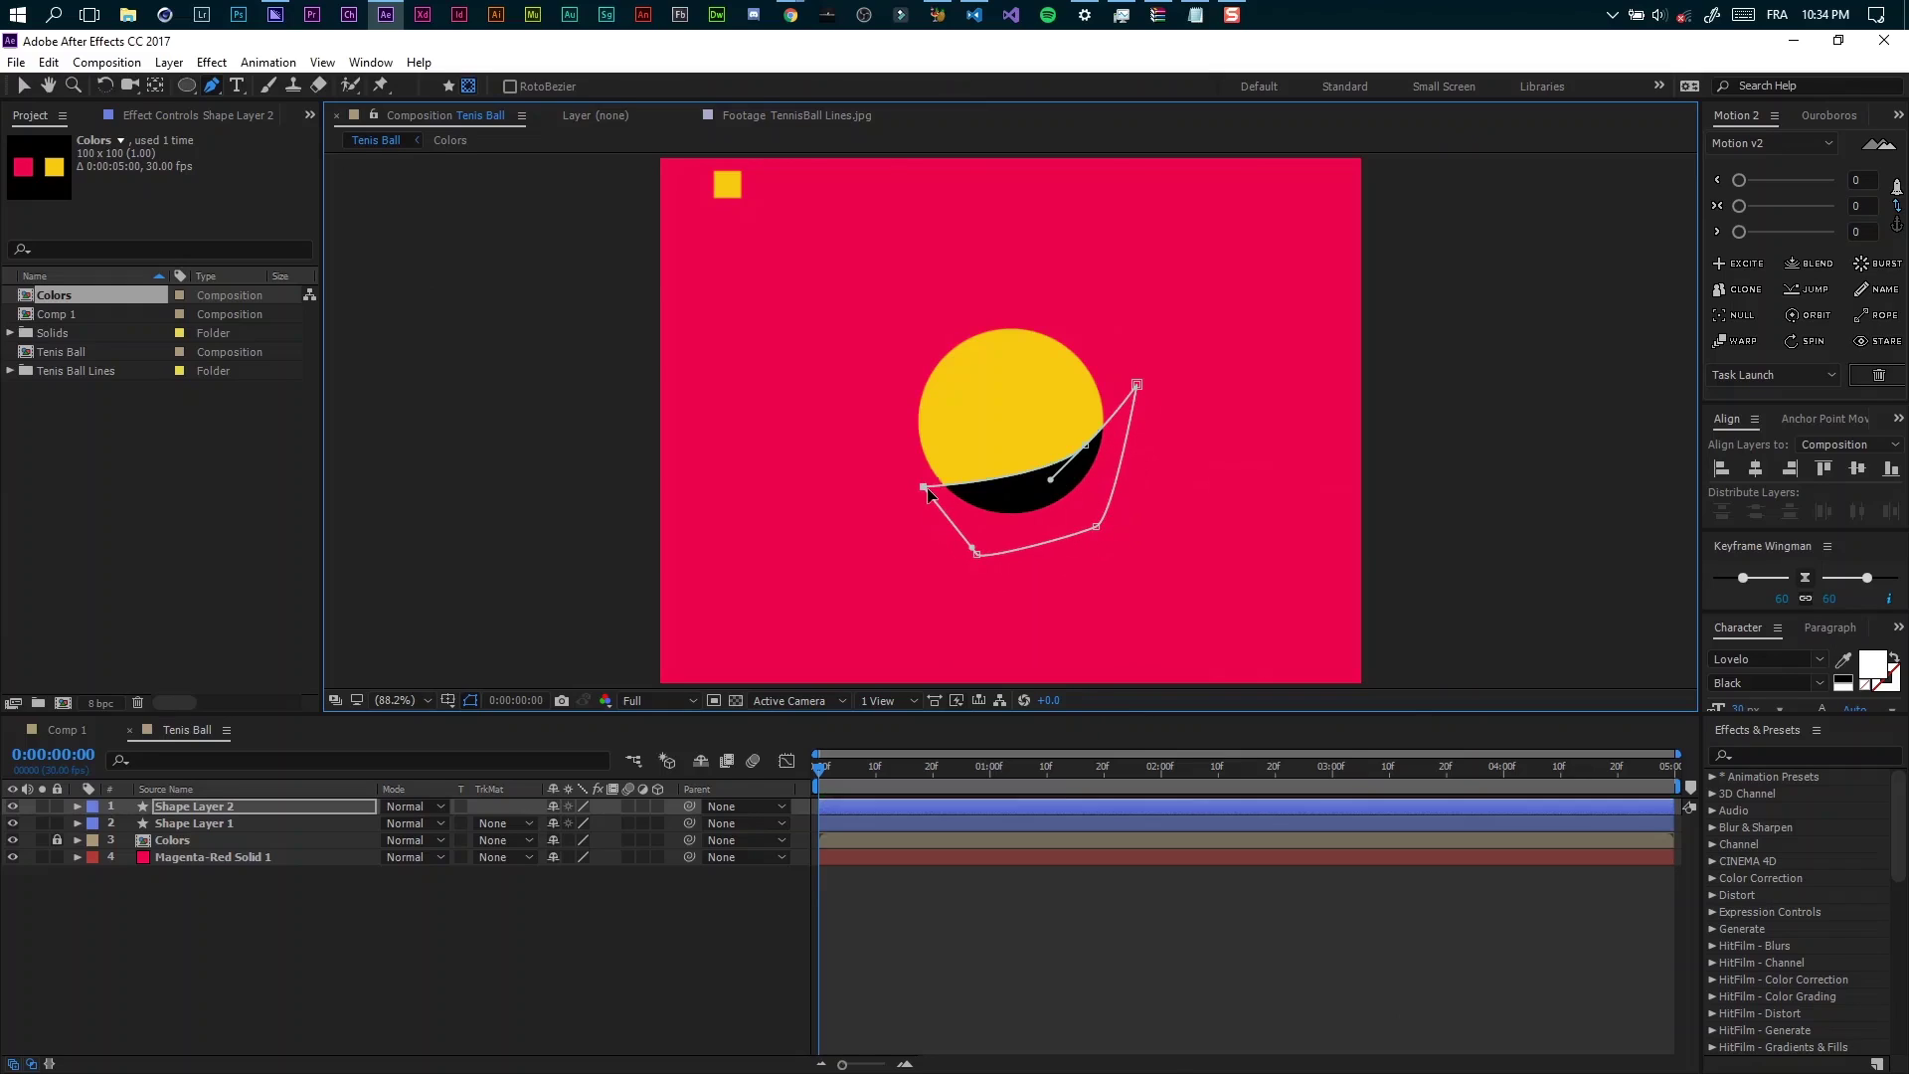
pyautogui.moveTo(918, 481); pyautogui.dragTo(908, 465)
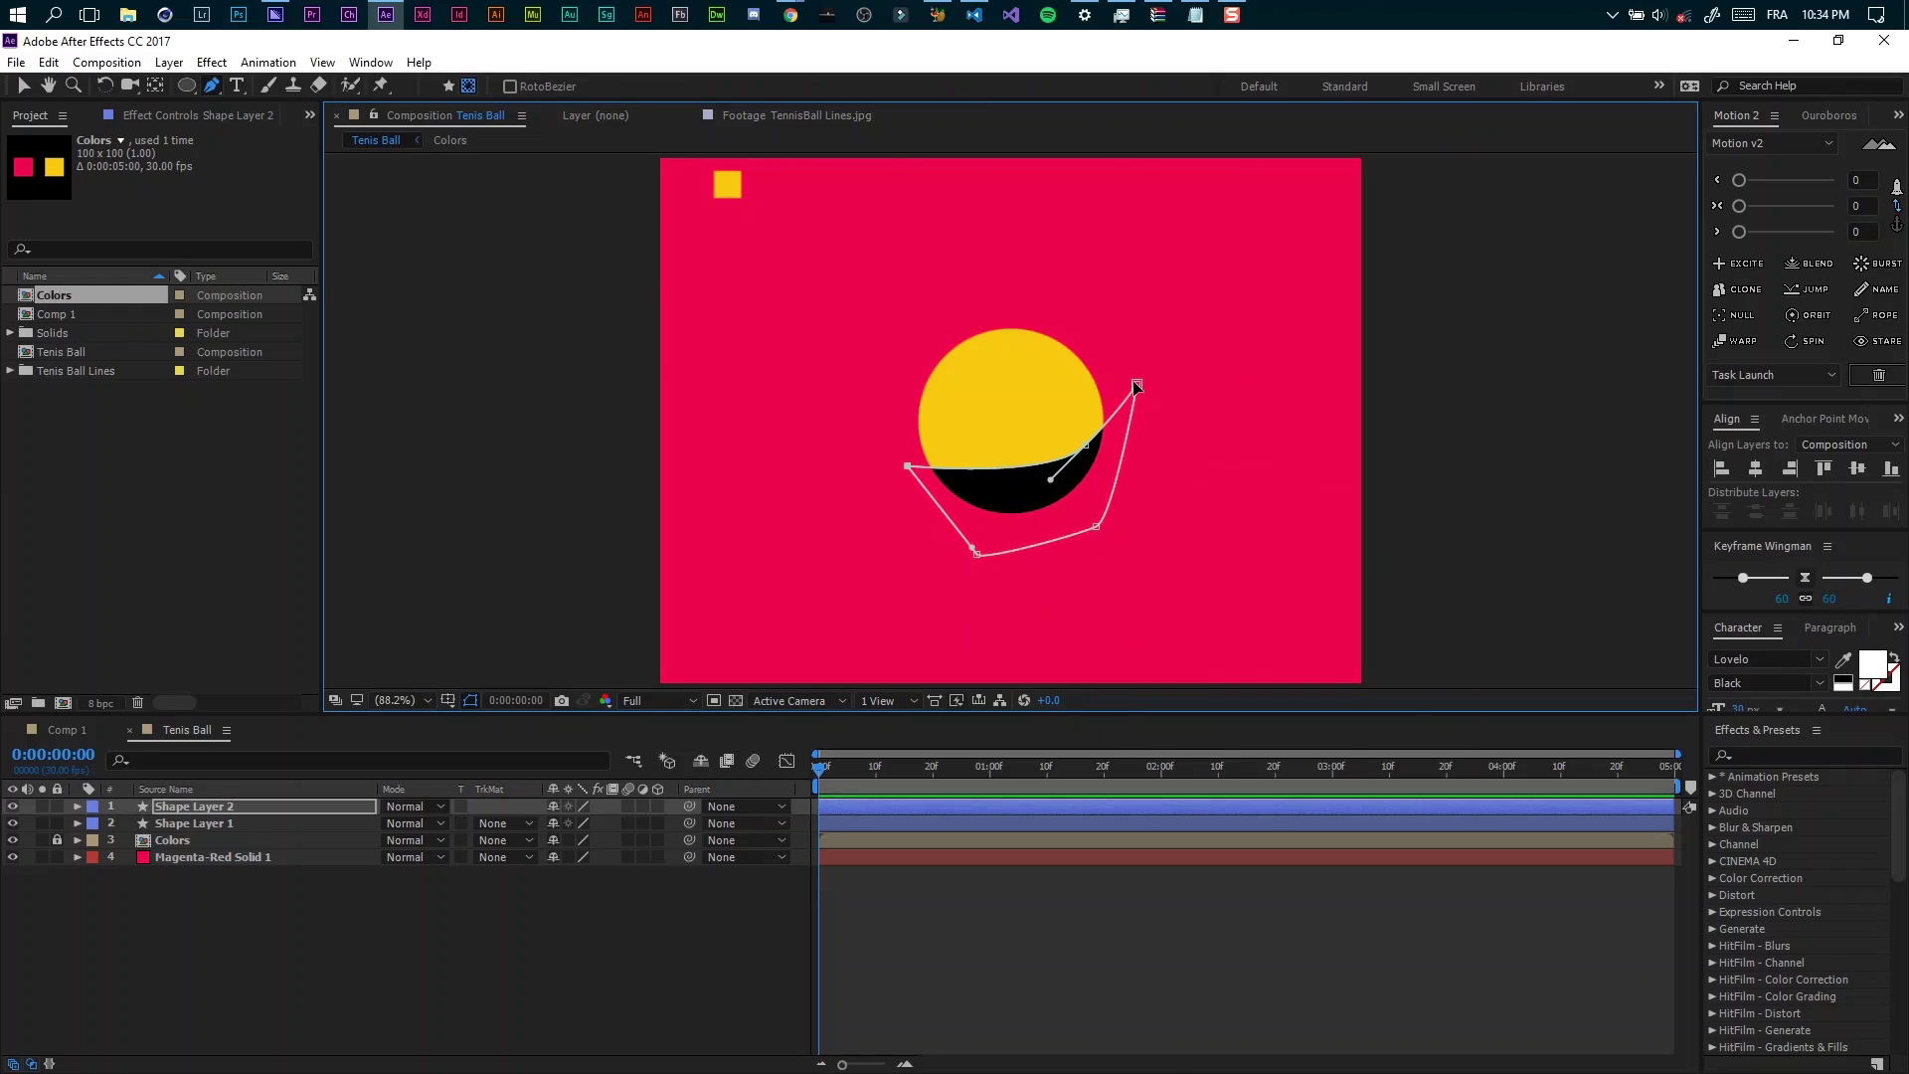
pyautogui.moveTo(1136, 386); pyautogui.dragTo(1103, 371)
pyautogui.moveTo(1026, 463)
pyautogui.mouseDown()
pyautogui.moveTo(991, 496)
pyautogui.moveTo(1042, 463)
pyautogui.mouseUp()
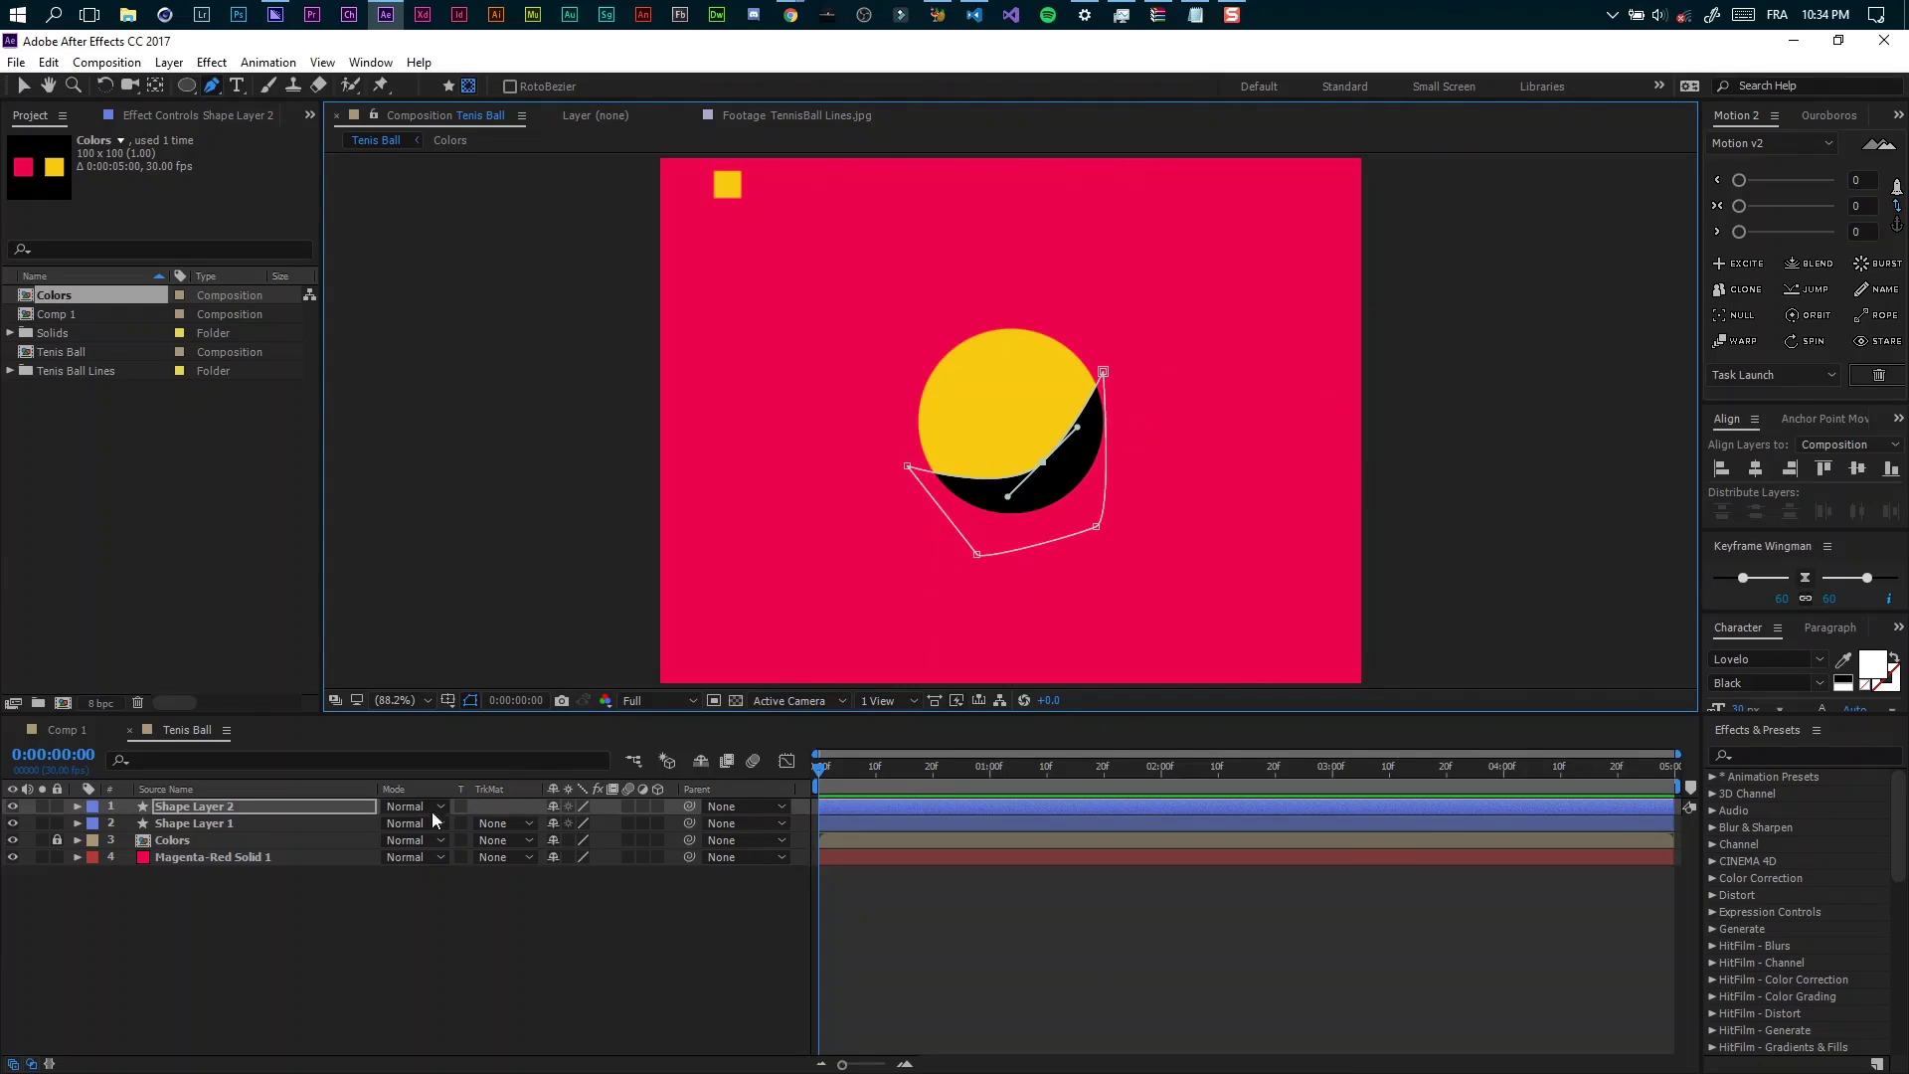
# Set the masked layer to 10% opacity with Dancing Dissolve blending mode.
pyautogui.press('t')
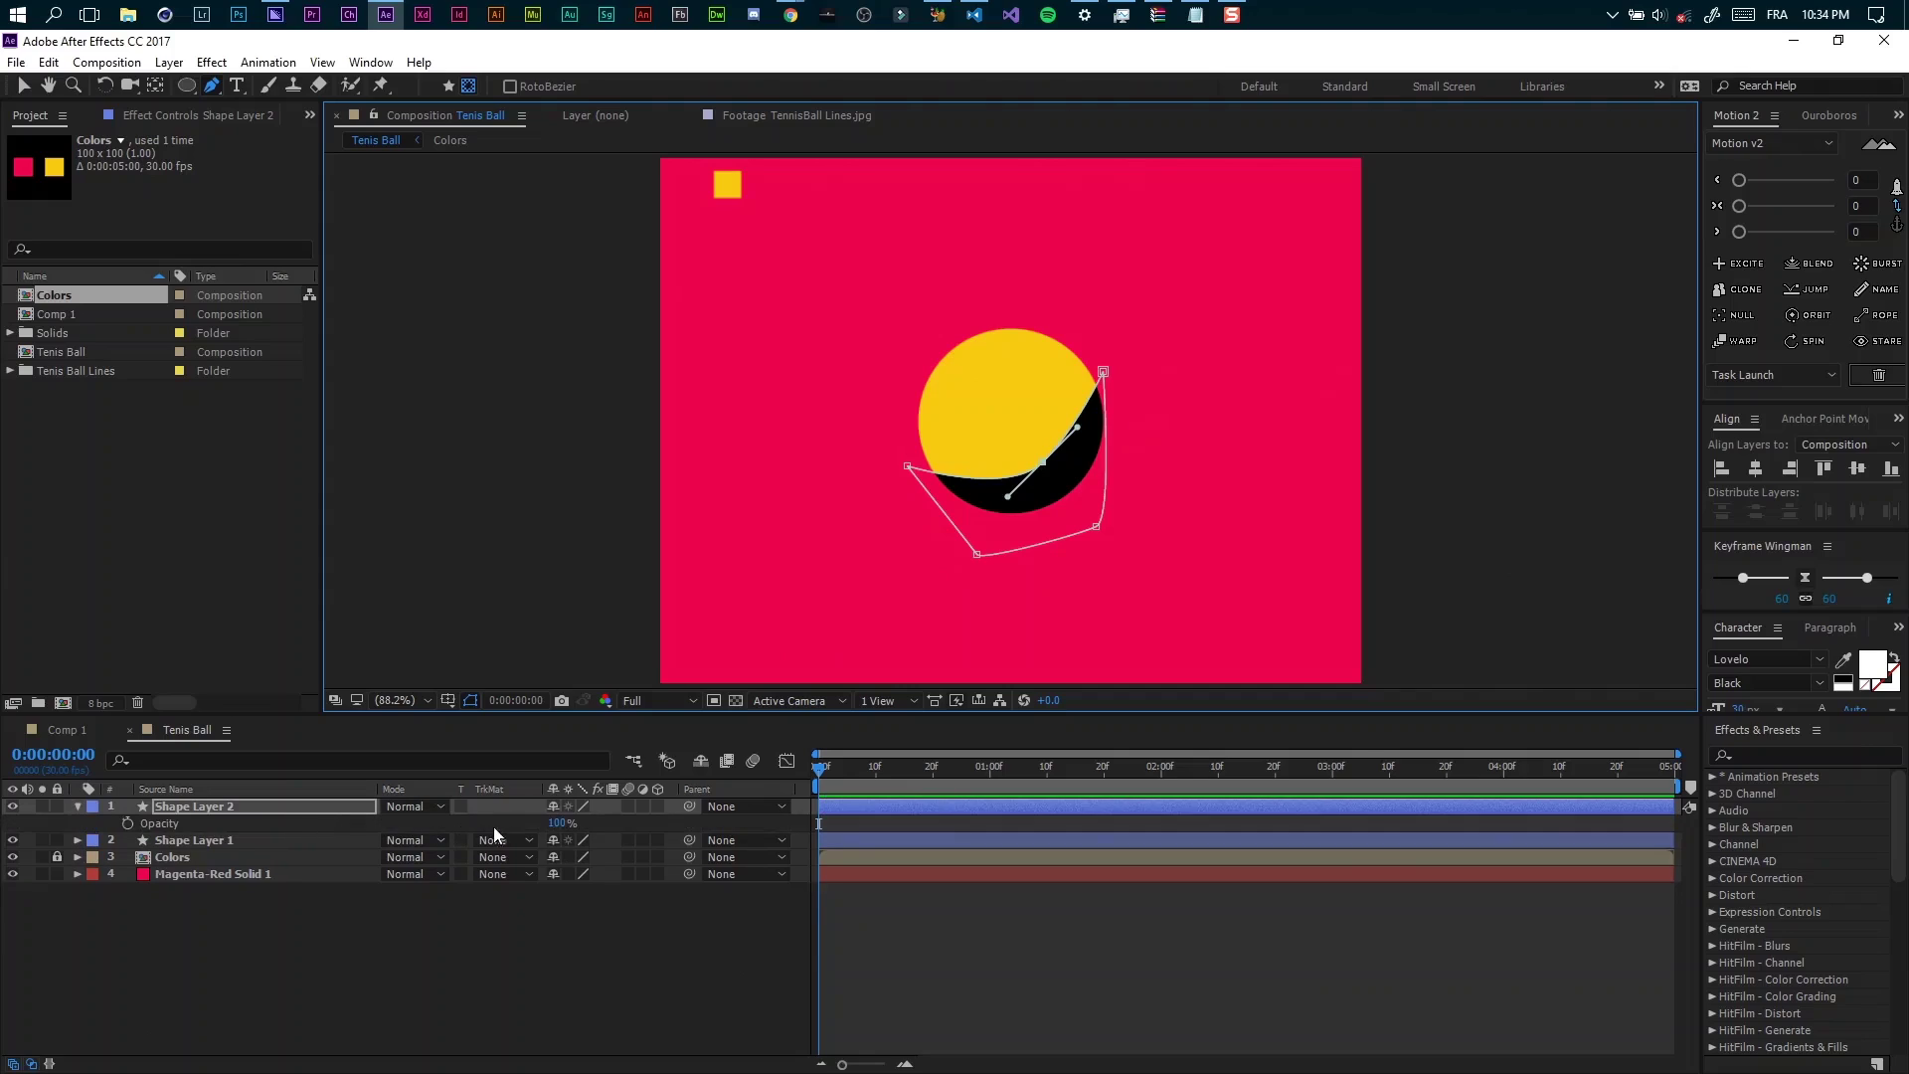
pyautogui.click(552, 825)
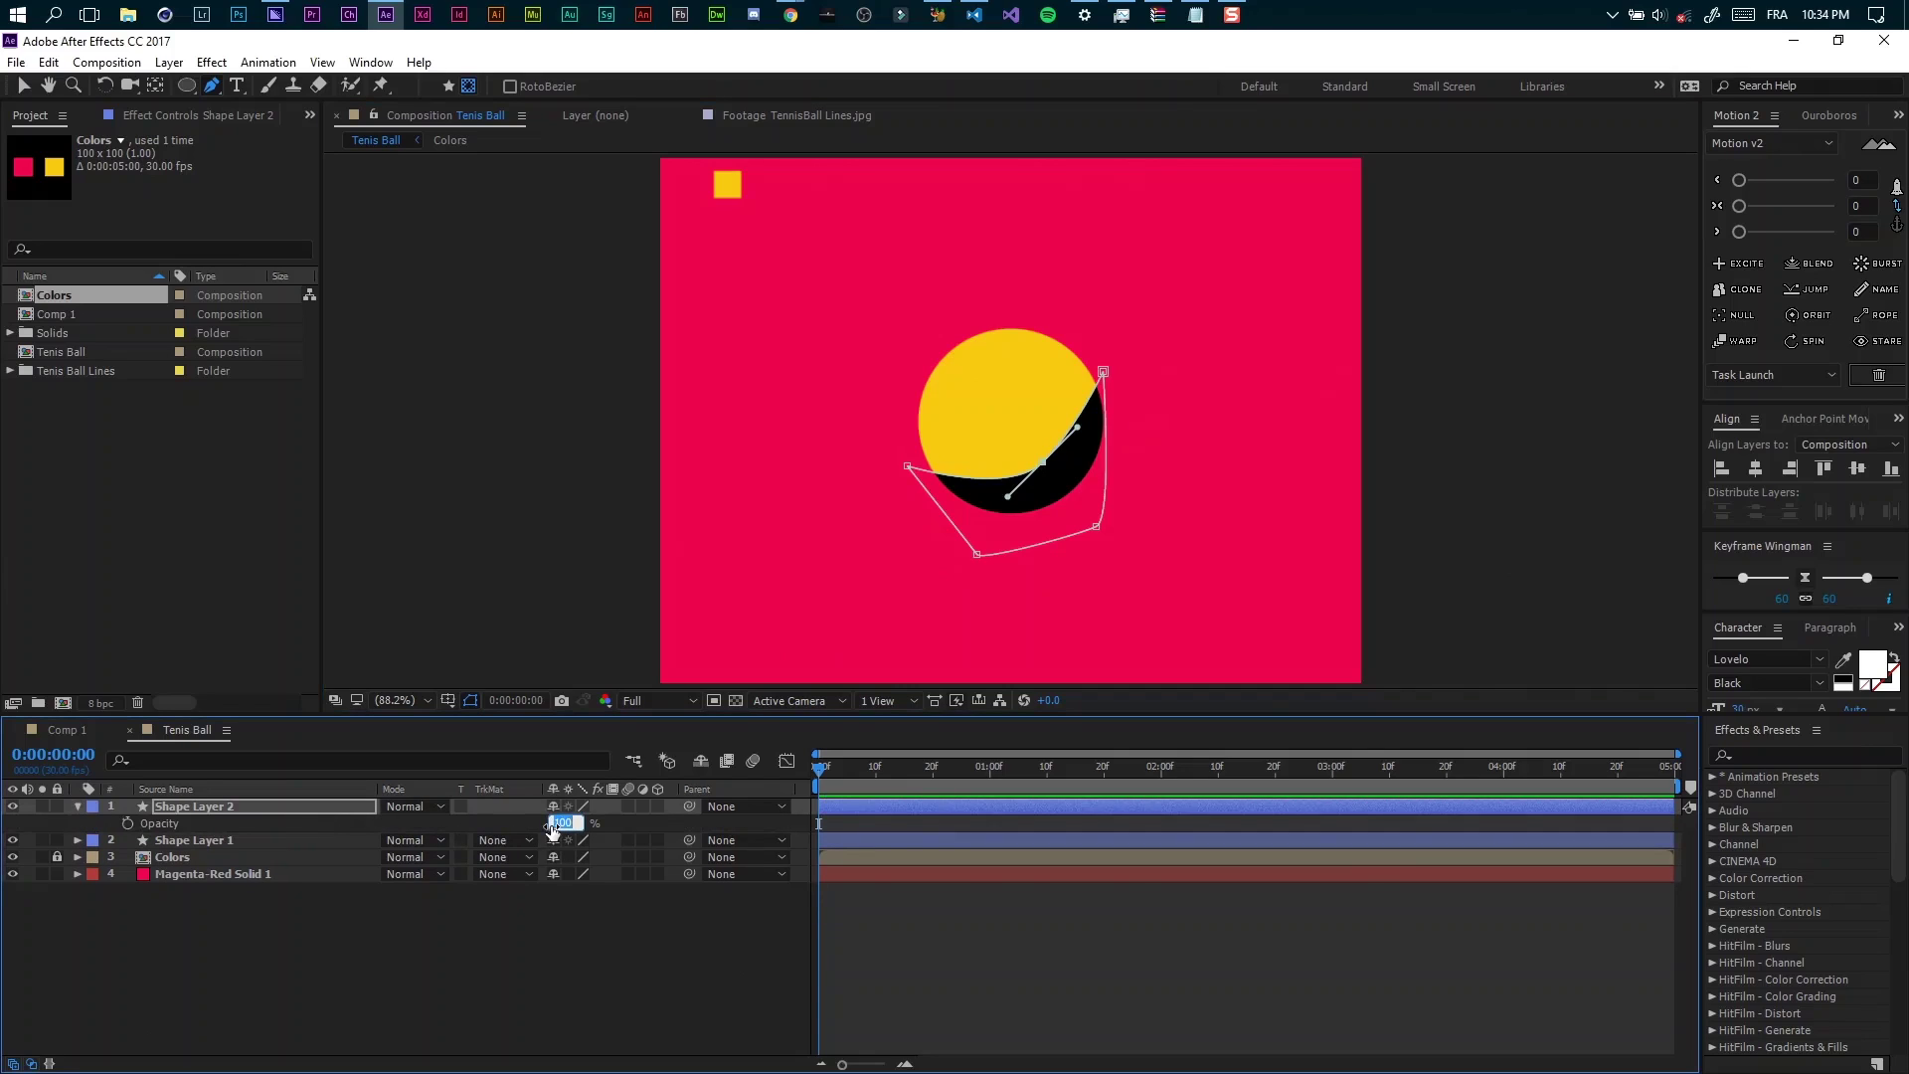
pyautogui.write('10')
pyautogui.press('Return')
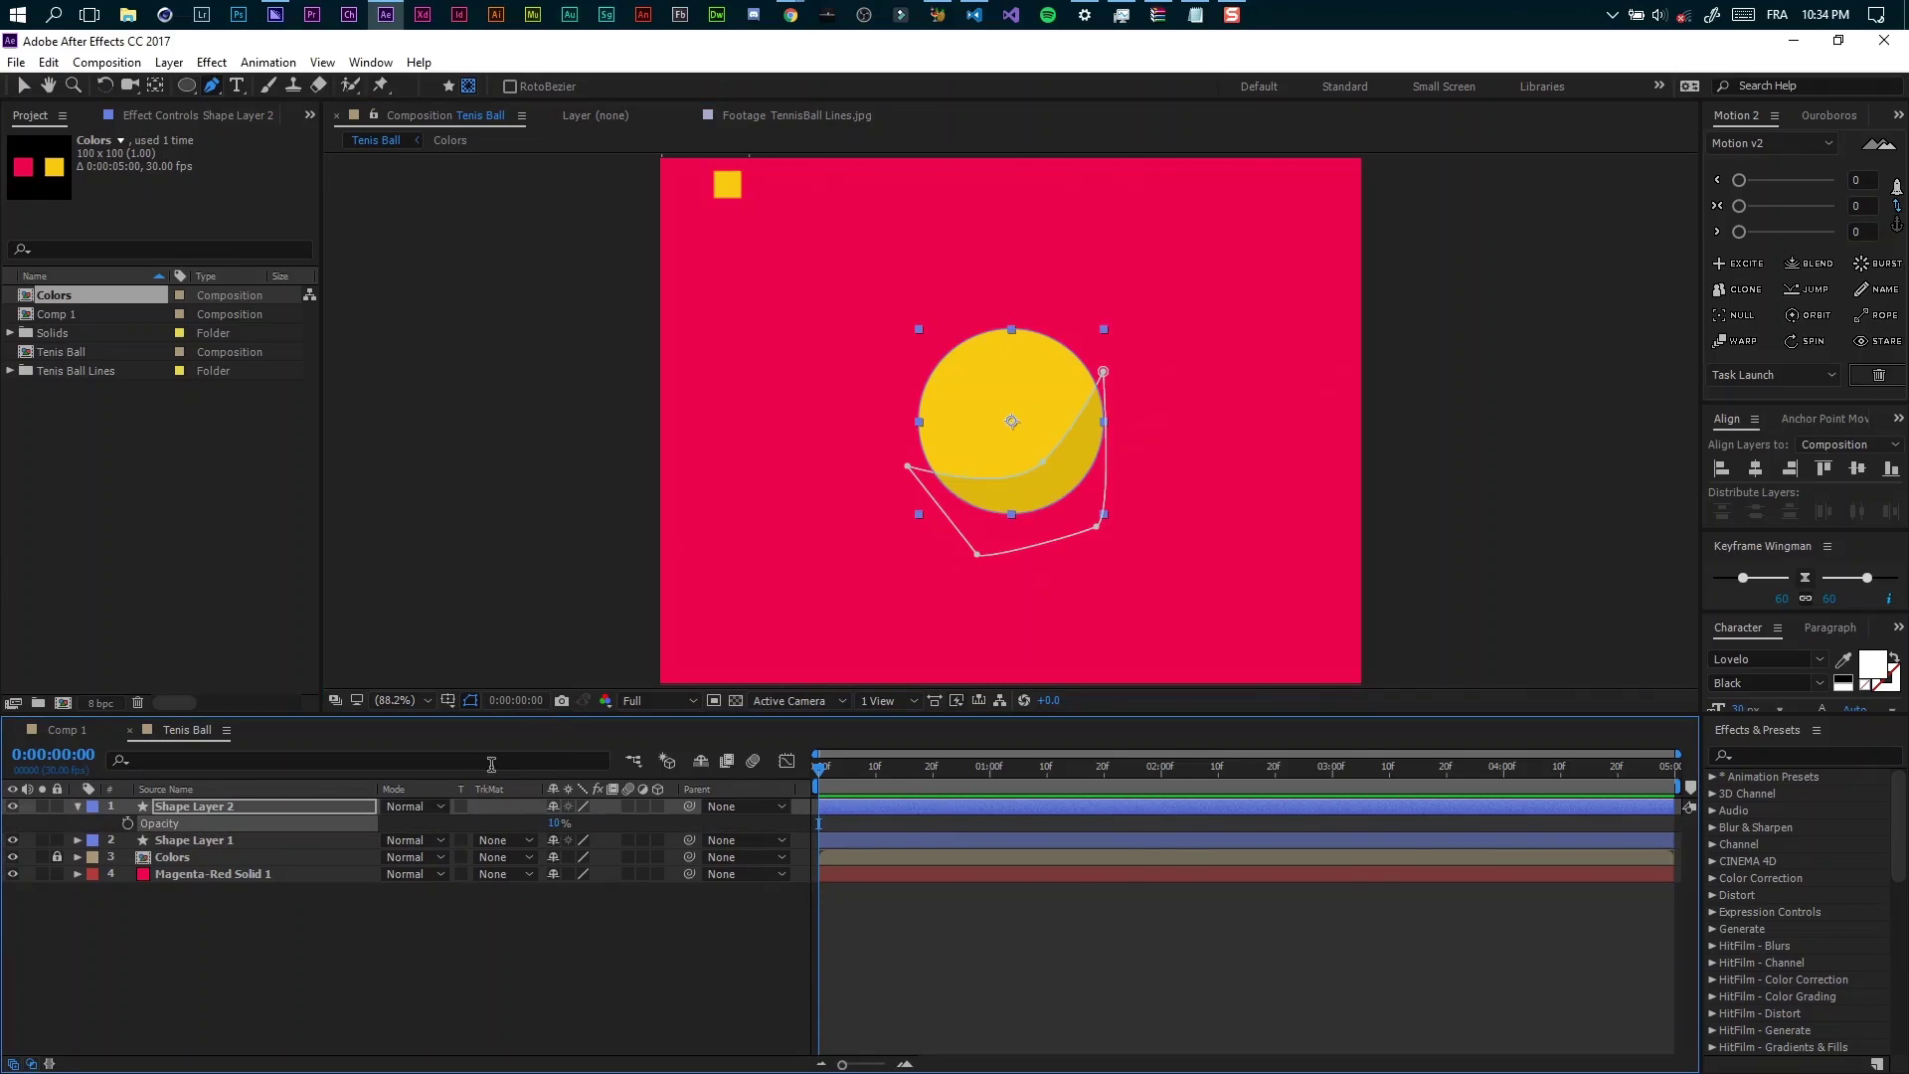
pyautogui.click(440, 806)
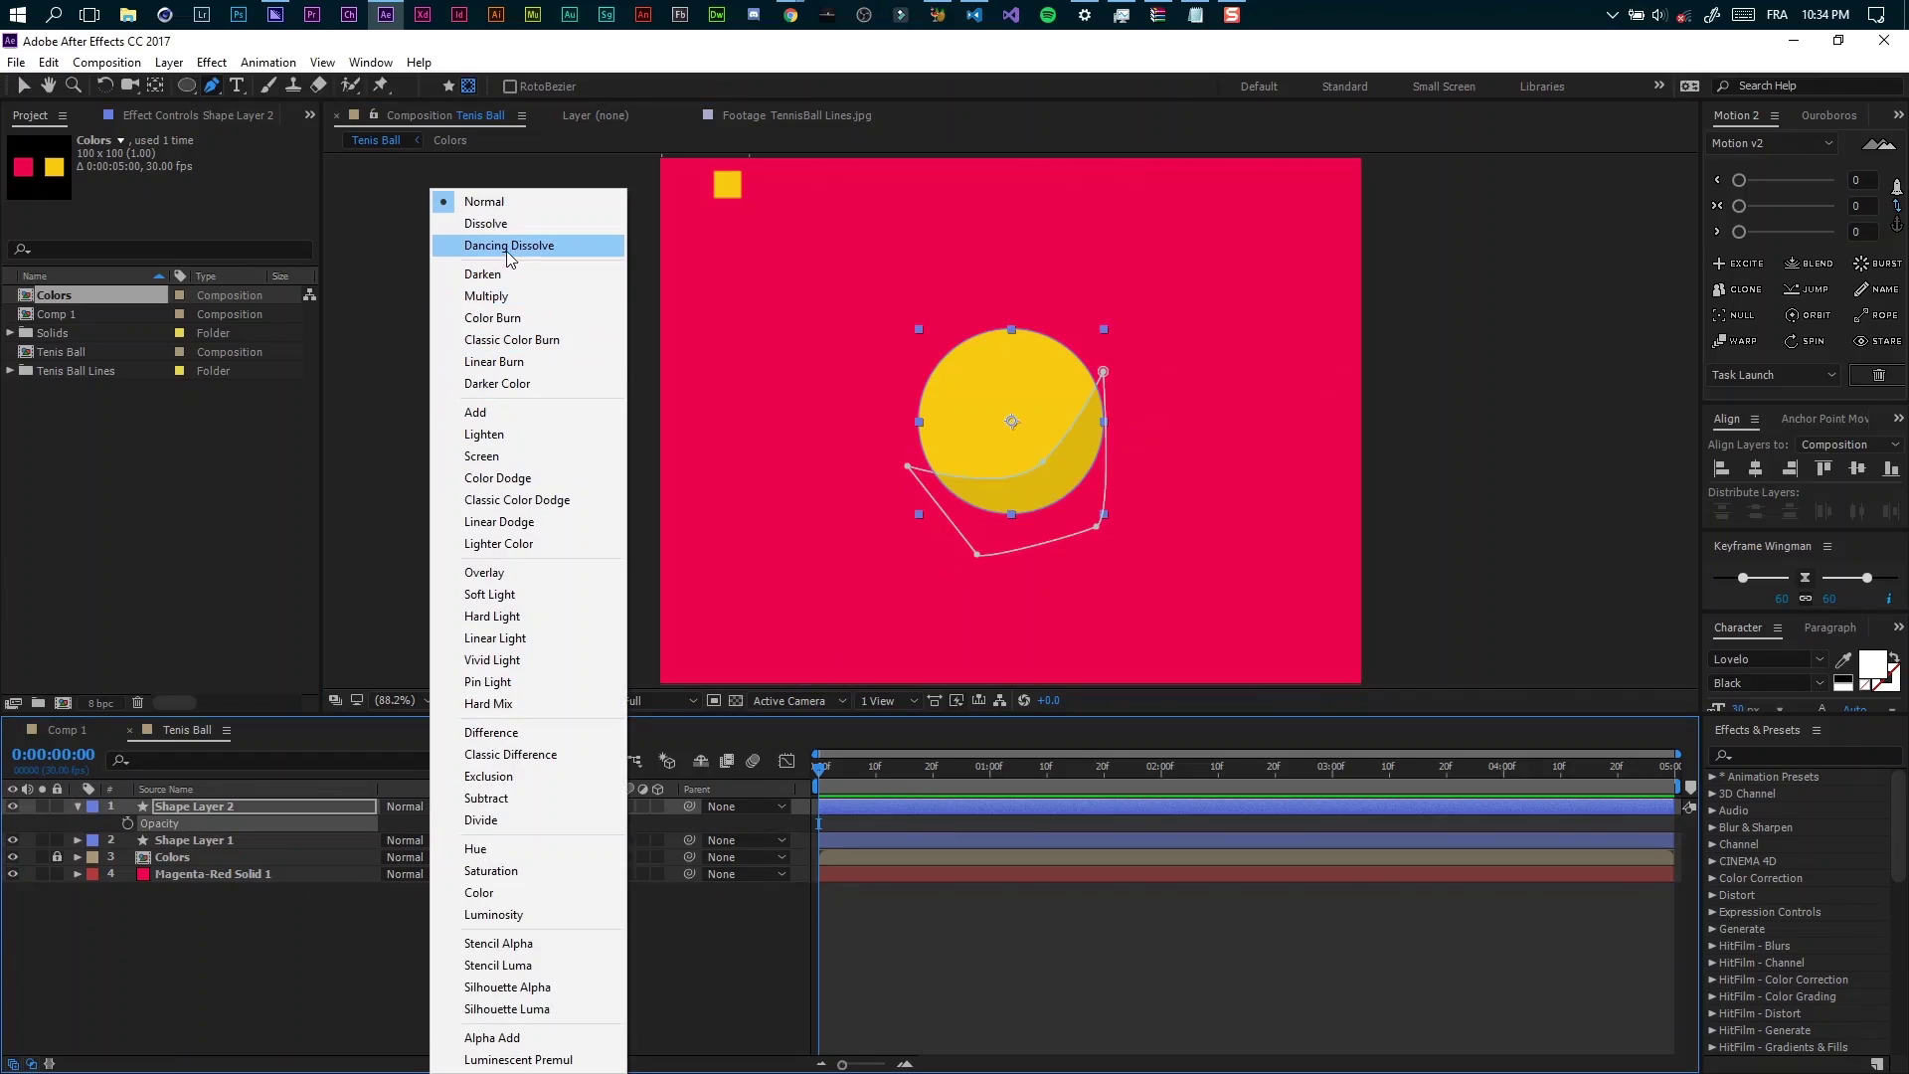
pyautogui.click(484, 248)
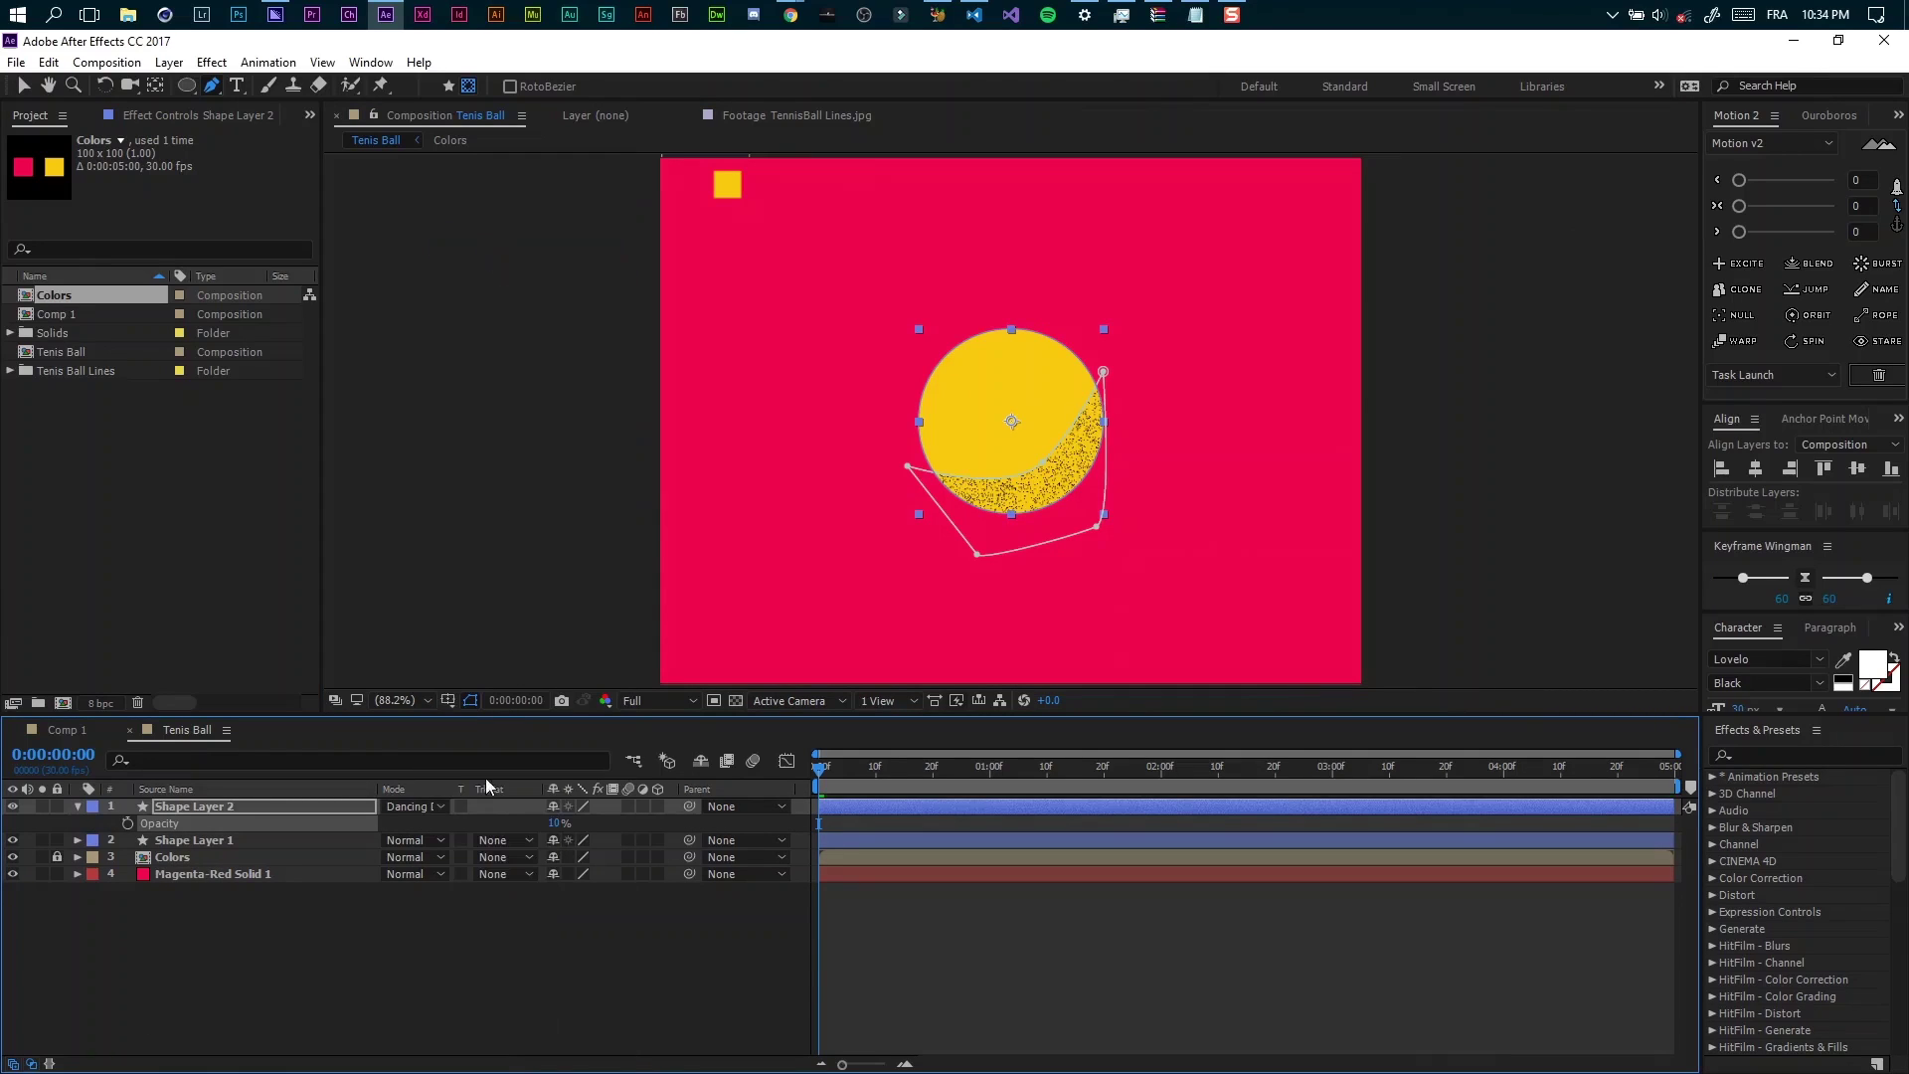
pyautogui.click(345, 809)
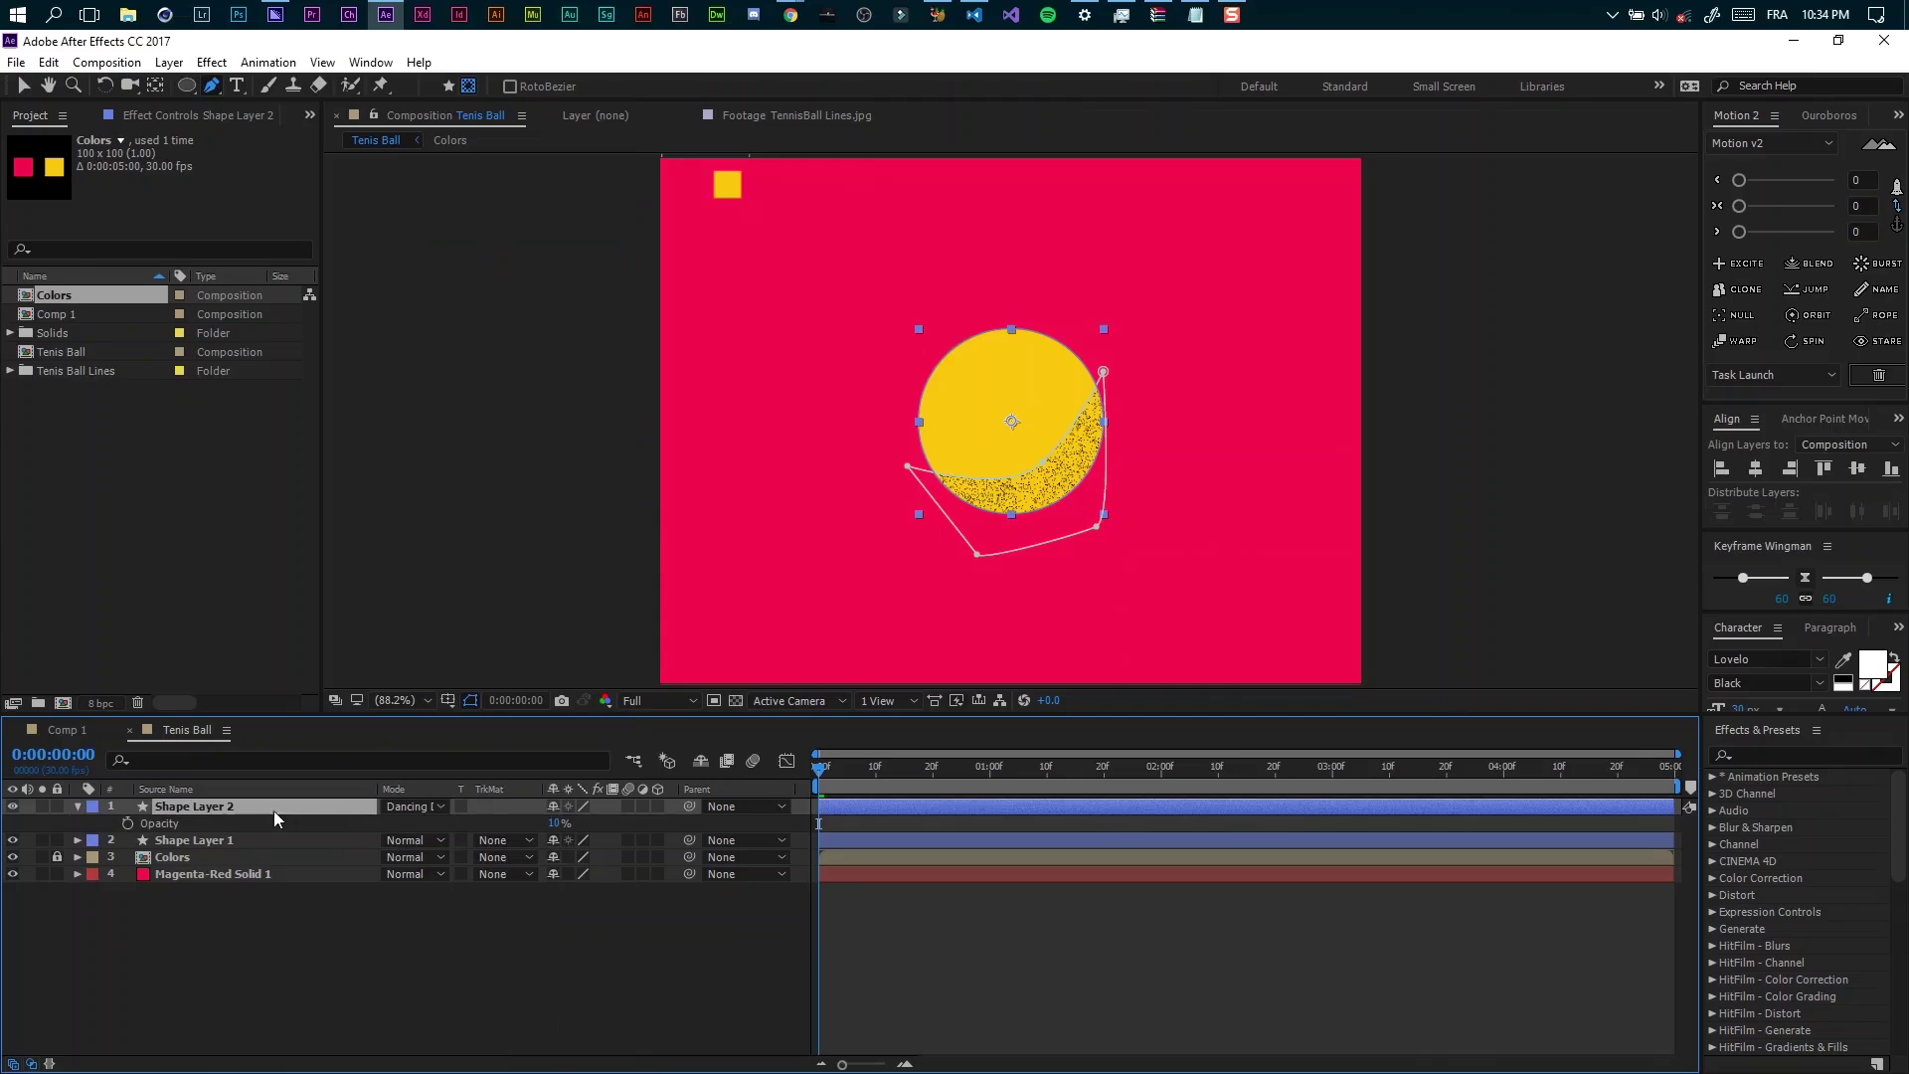
# Feather the shadow's Mask 1 edge by 28 pixels.
pyautogui.click(78, 806)
pyautogui.click(78, 806)
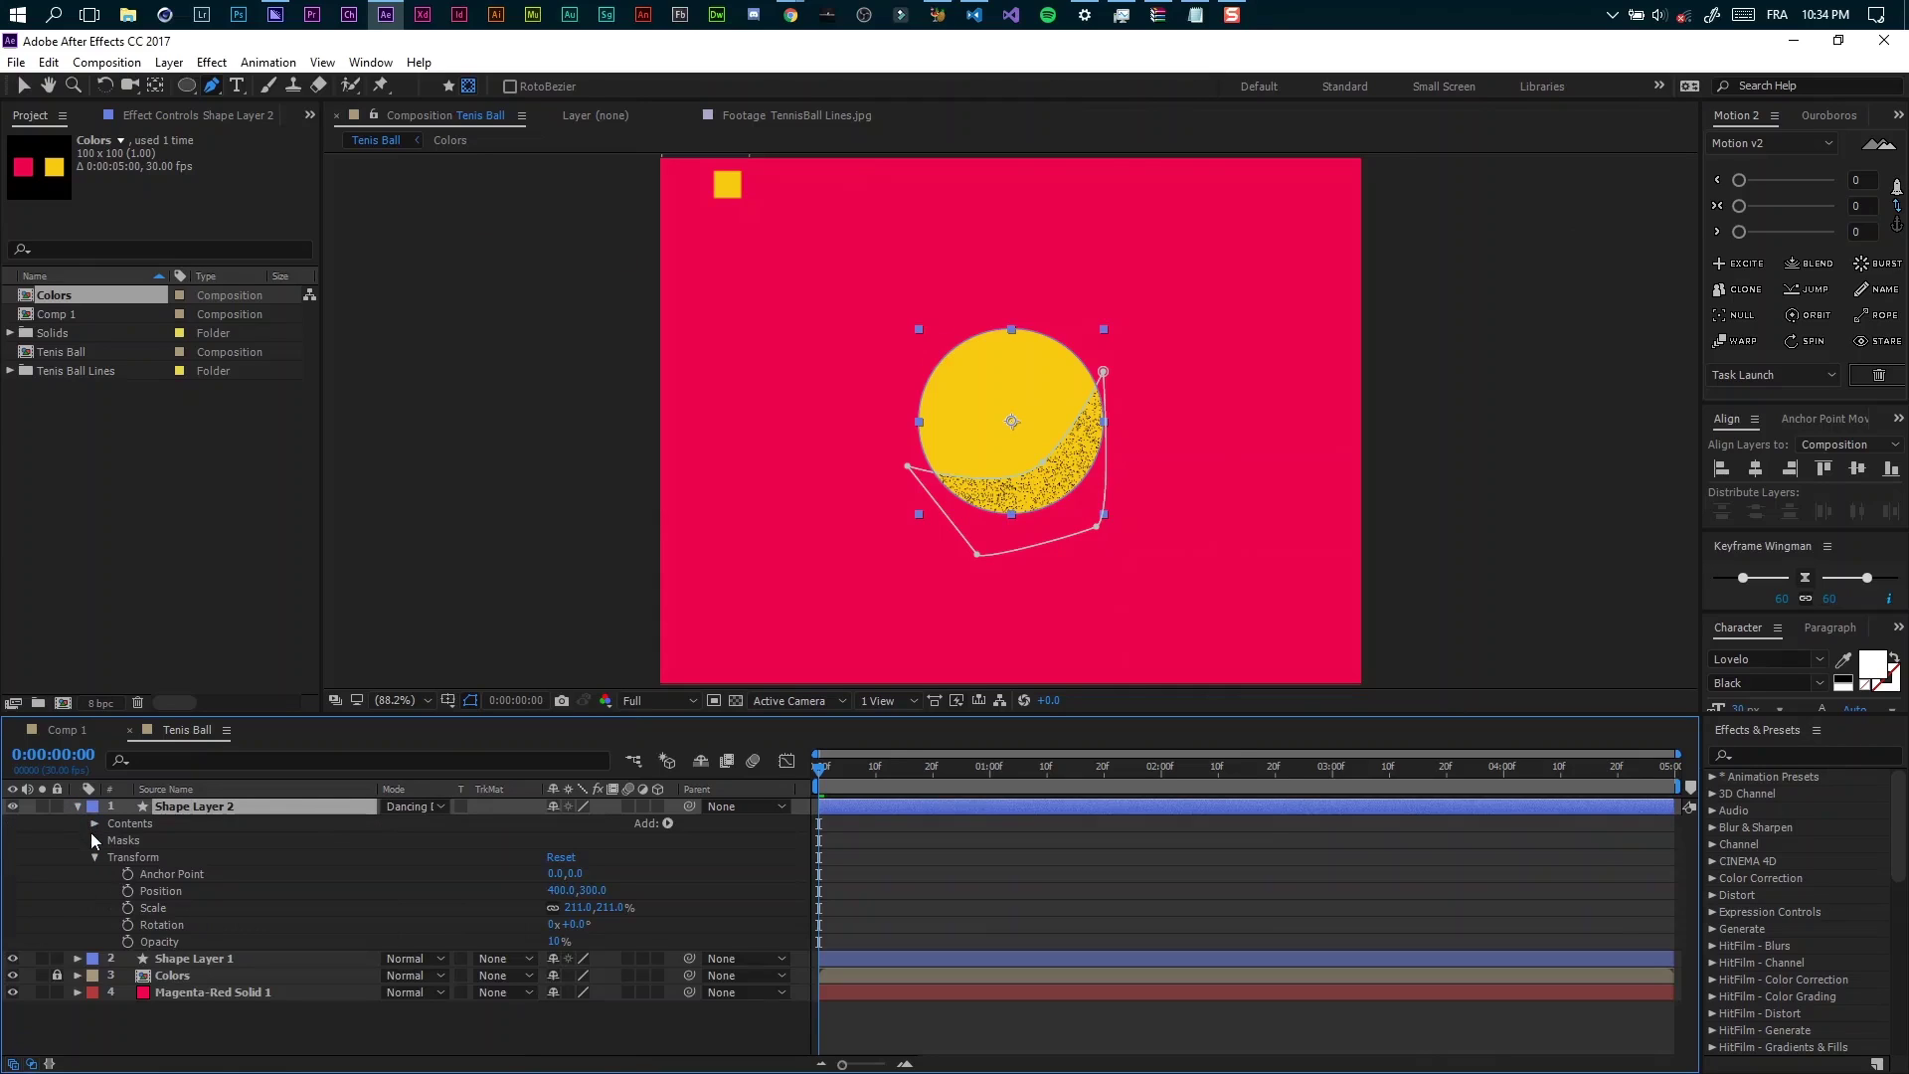
pyautogui.click(95, 856)
pyautogui.click(96, 841)
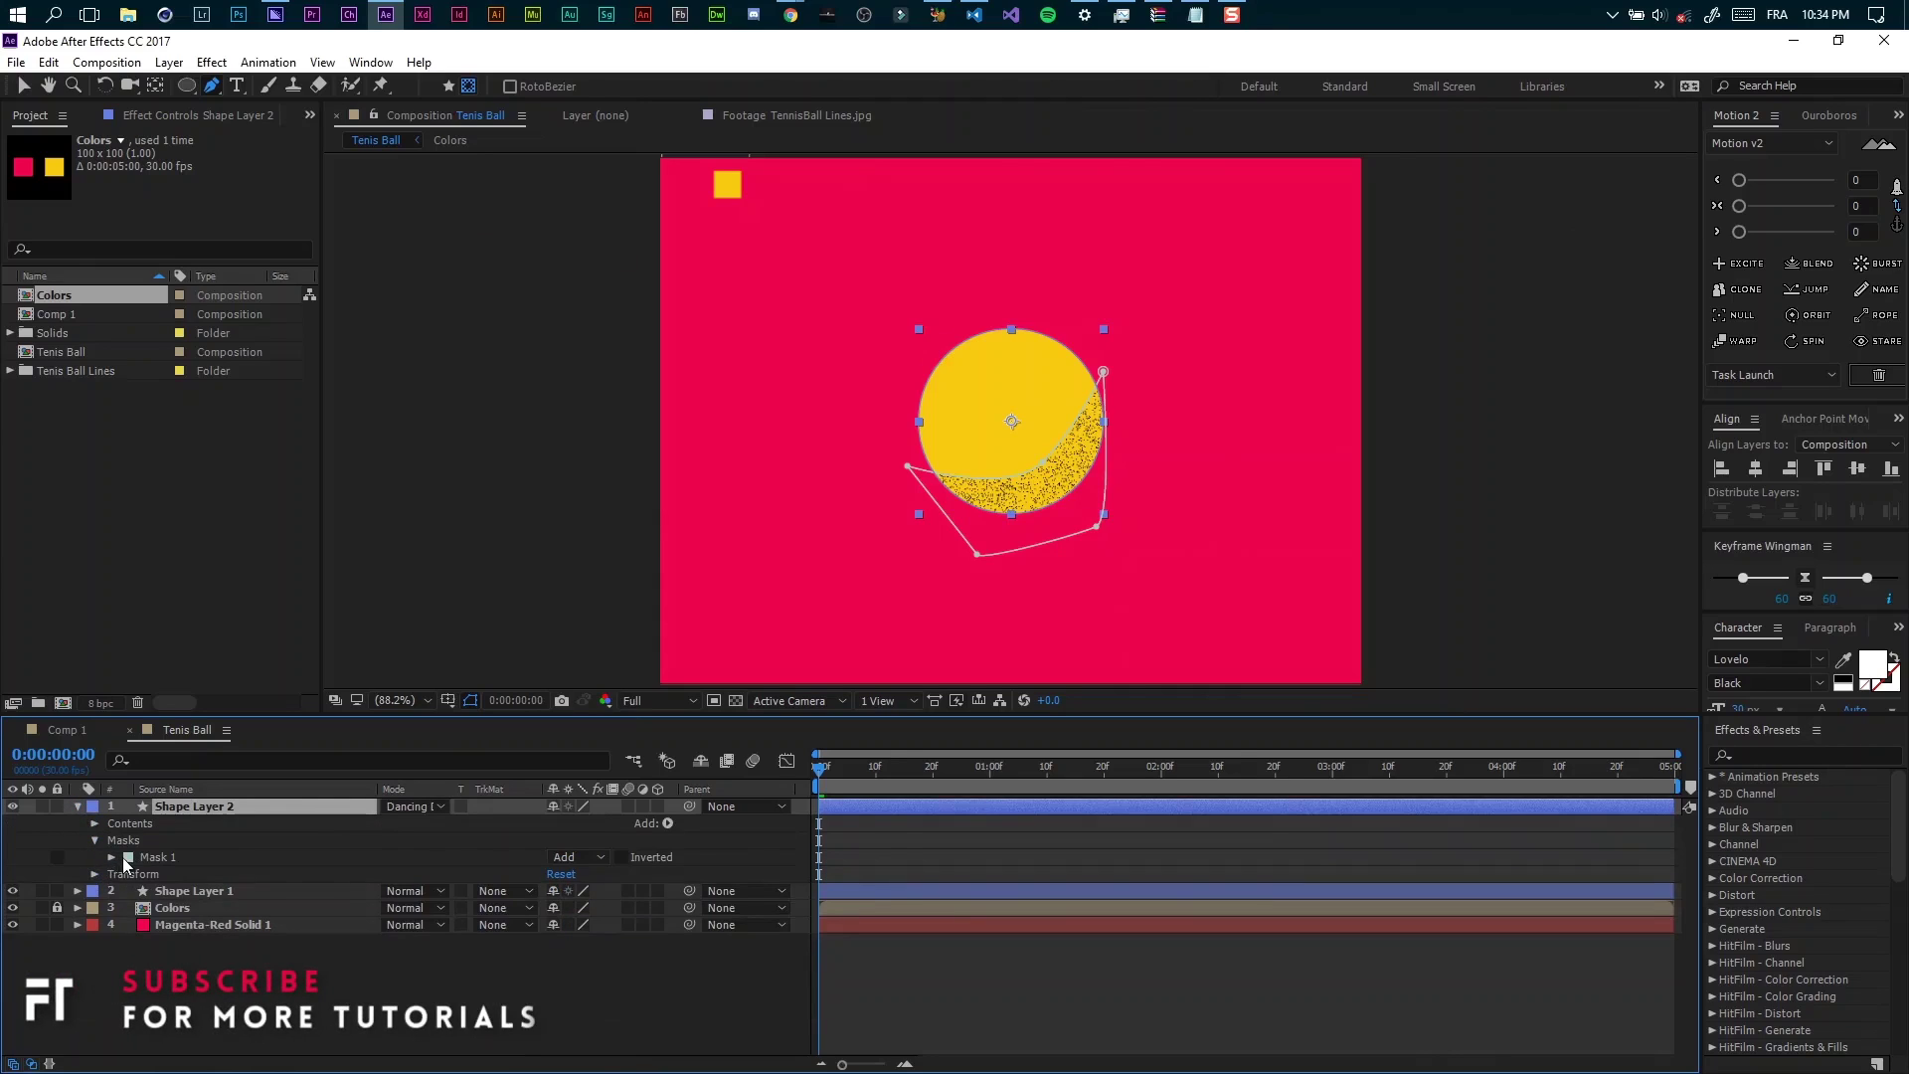
pyautogui.click(111, 856)
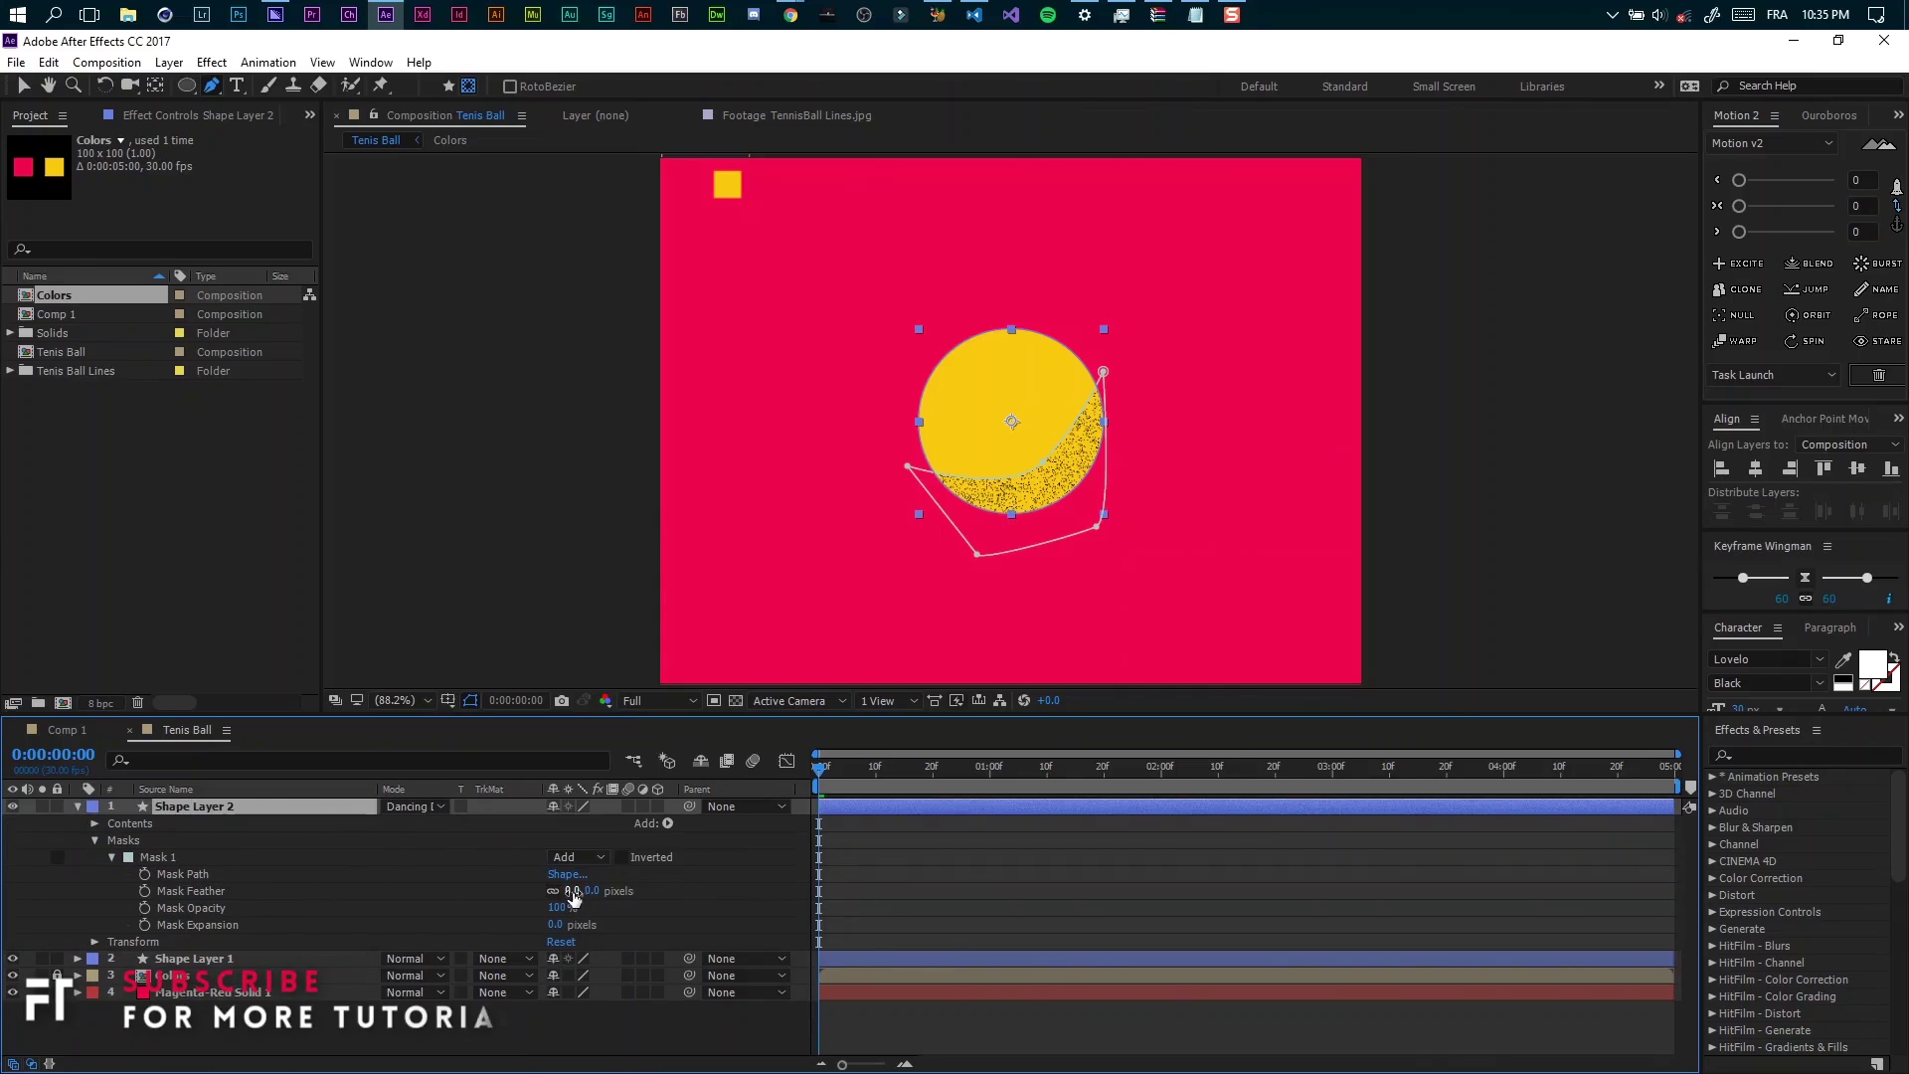
pyautogui.moveTo(571, 891)
pyautogui.mouseDown()
pyautogui.moveTo(613, 888)
pyautogui.moveTo(588, 884)
pyautogui.mouseUp()
pyautogui.click(159, 856)
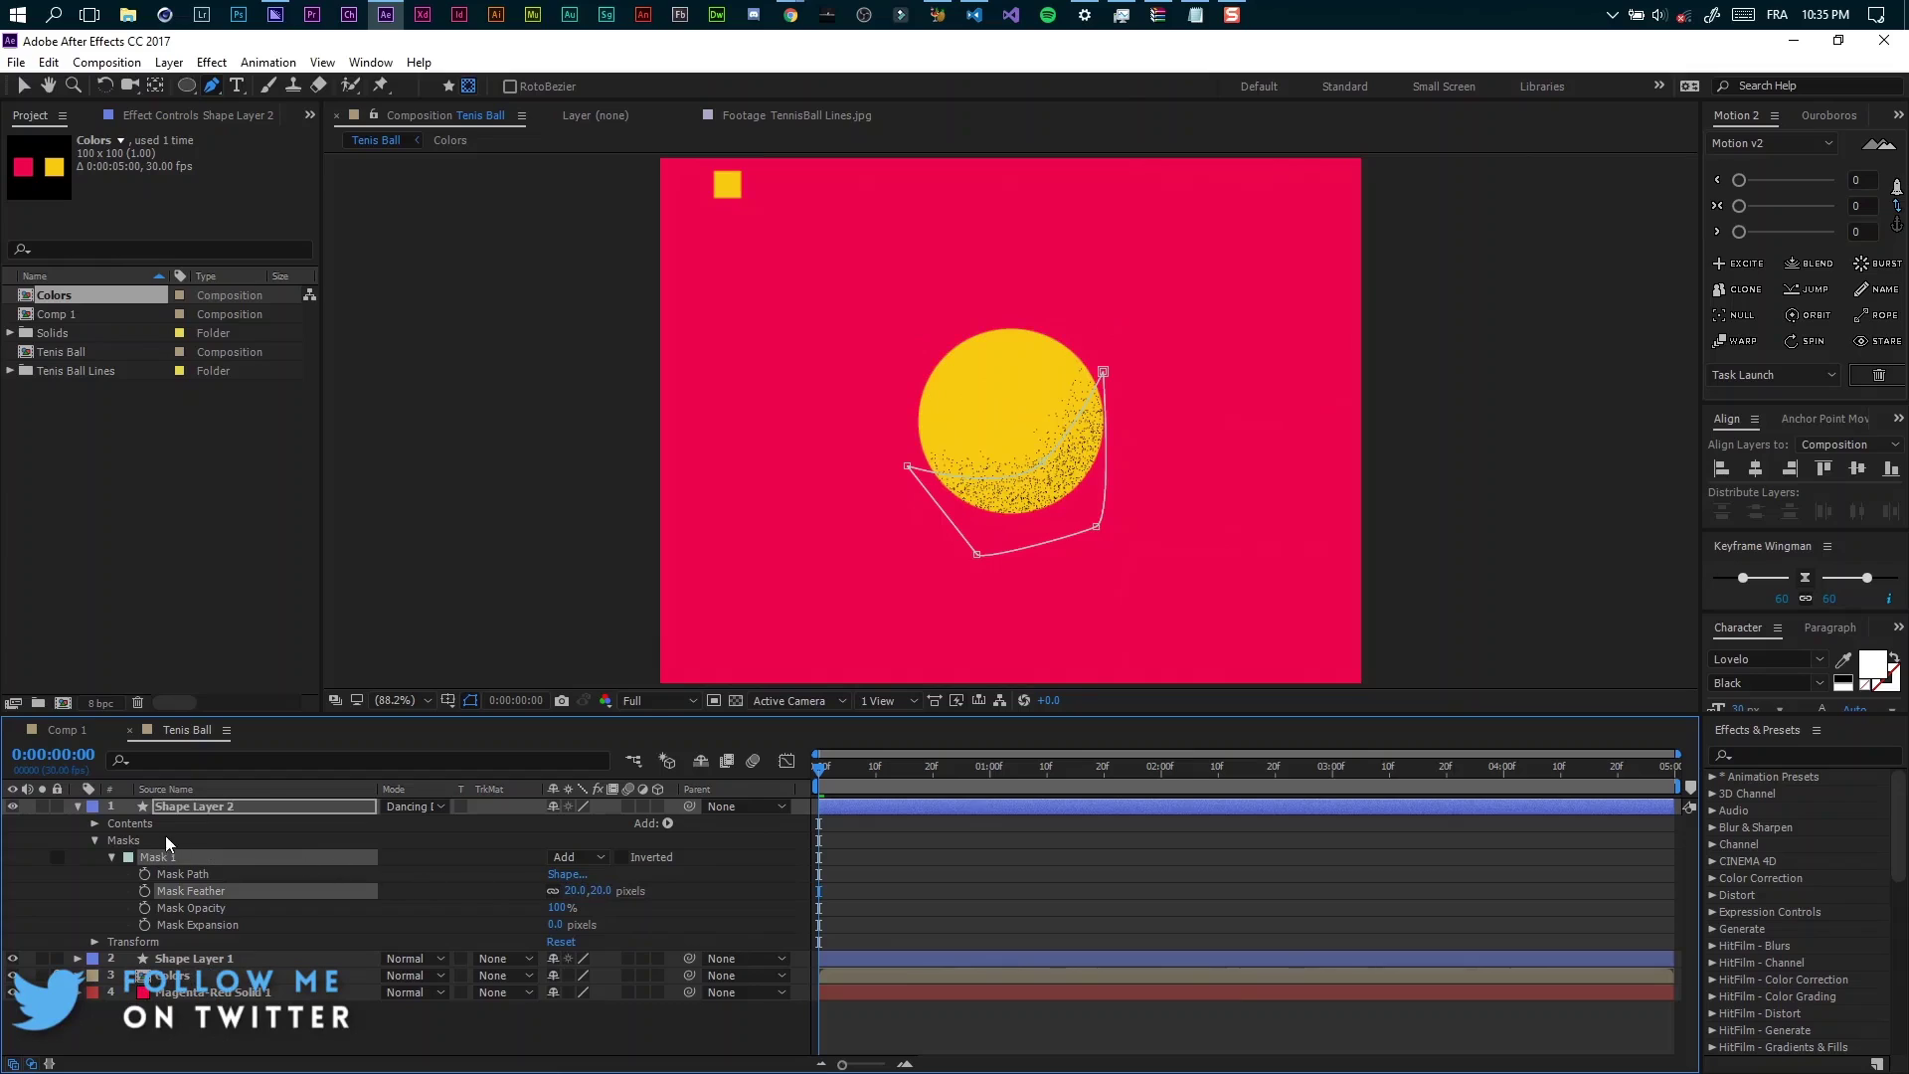
# Raise the shadow layer's opacity to 15%.
pyautogui.click(229, 810)
pyautogui.press('t')
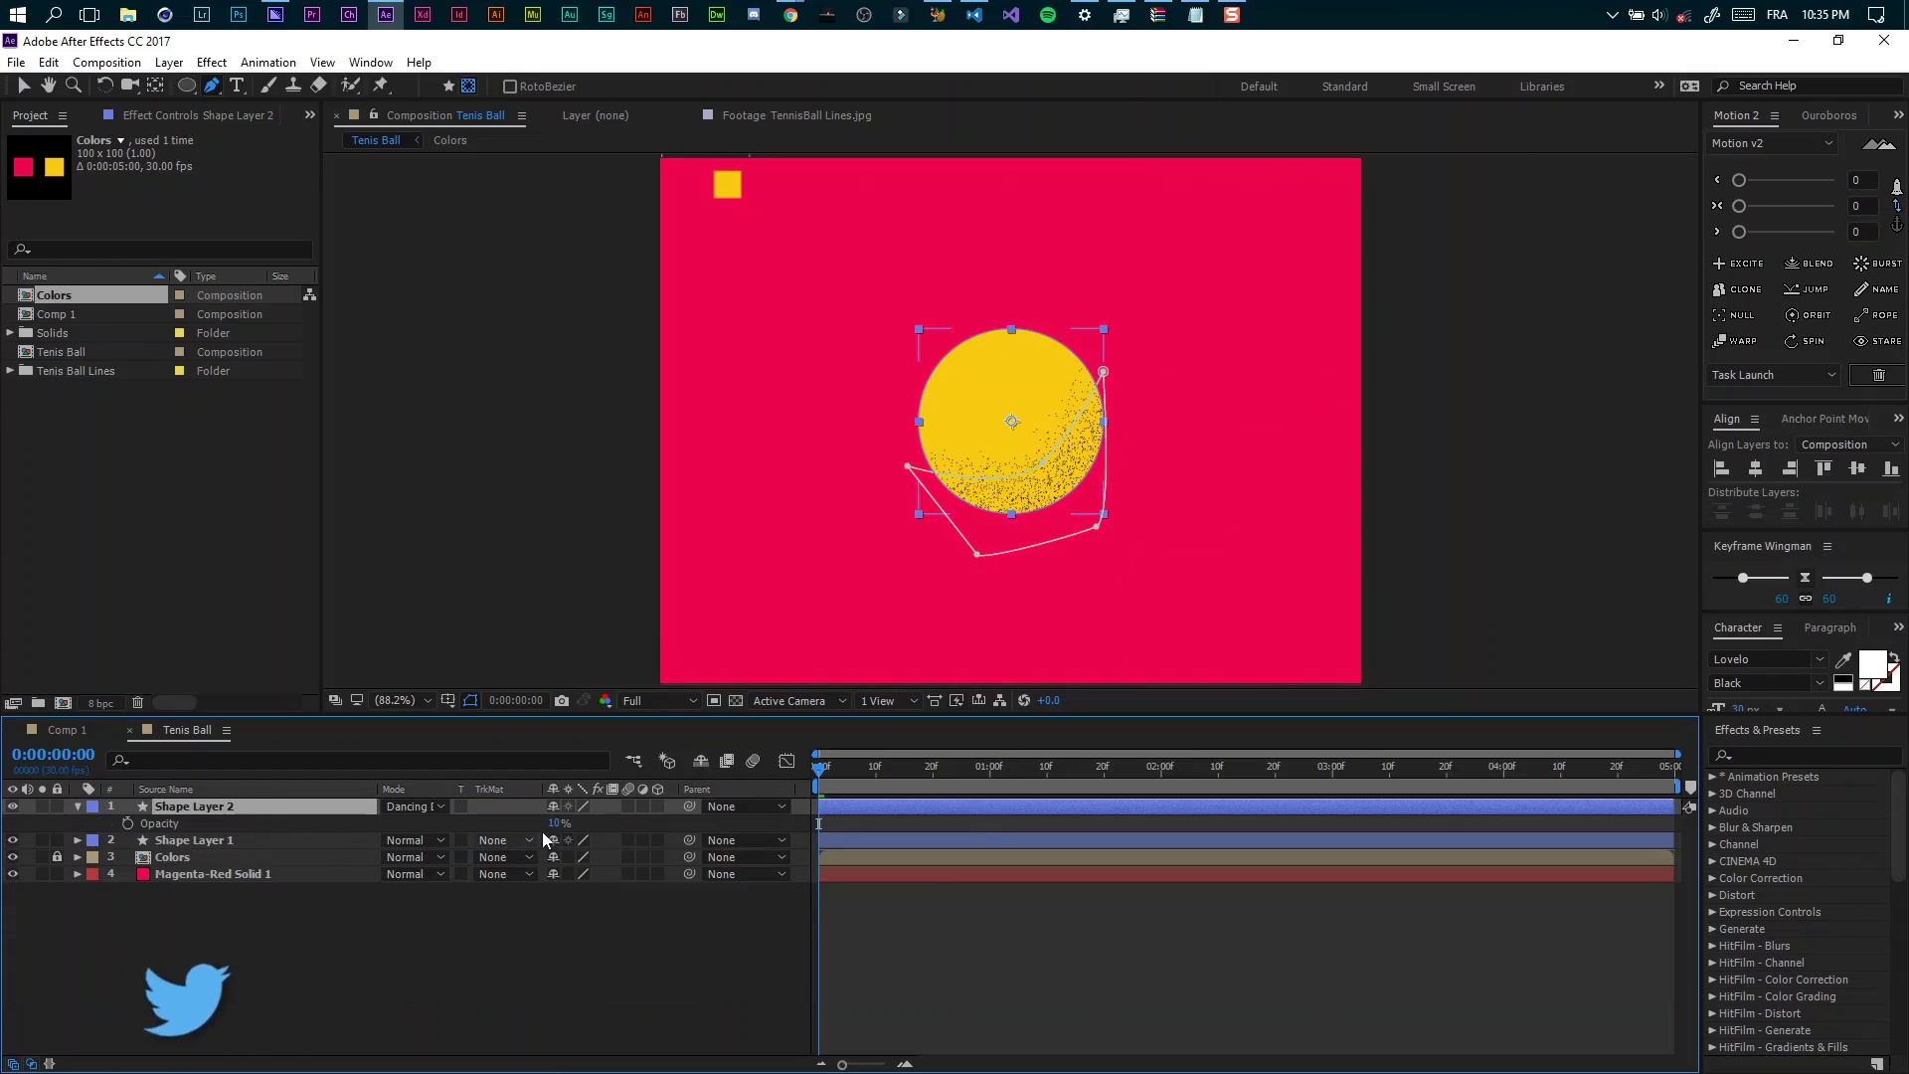
pyautogui.click(556, 823)
pyautogui.press('Return')
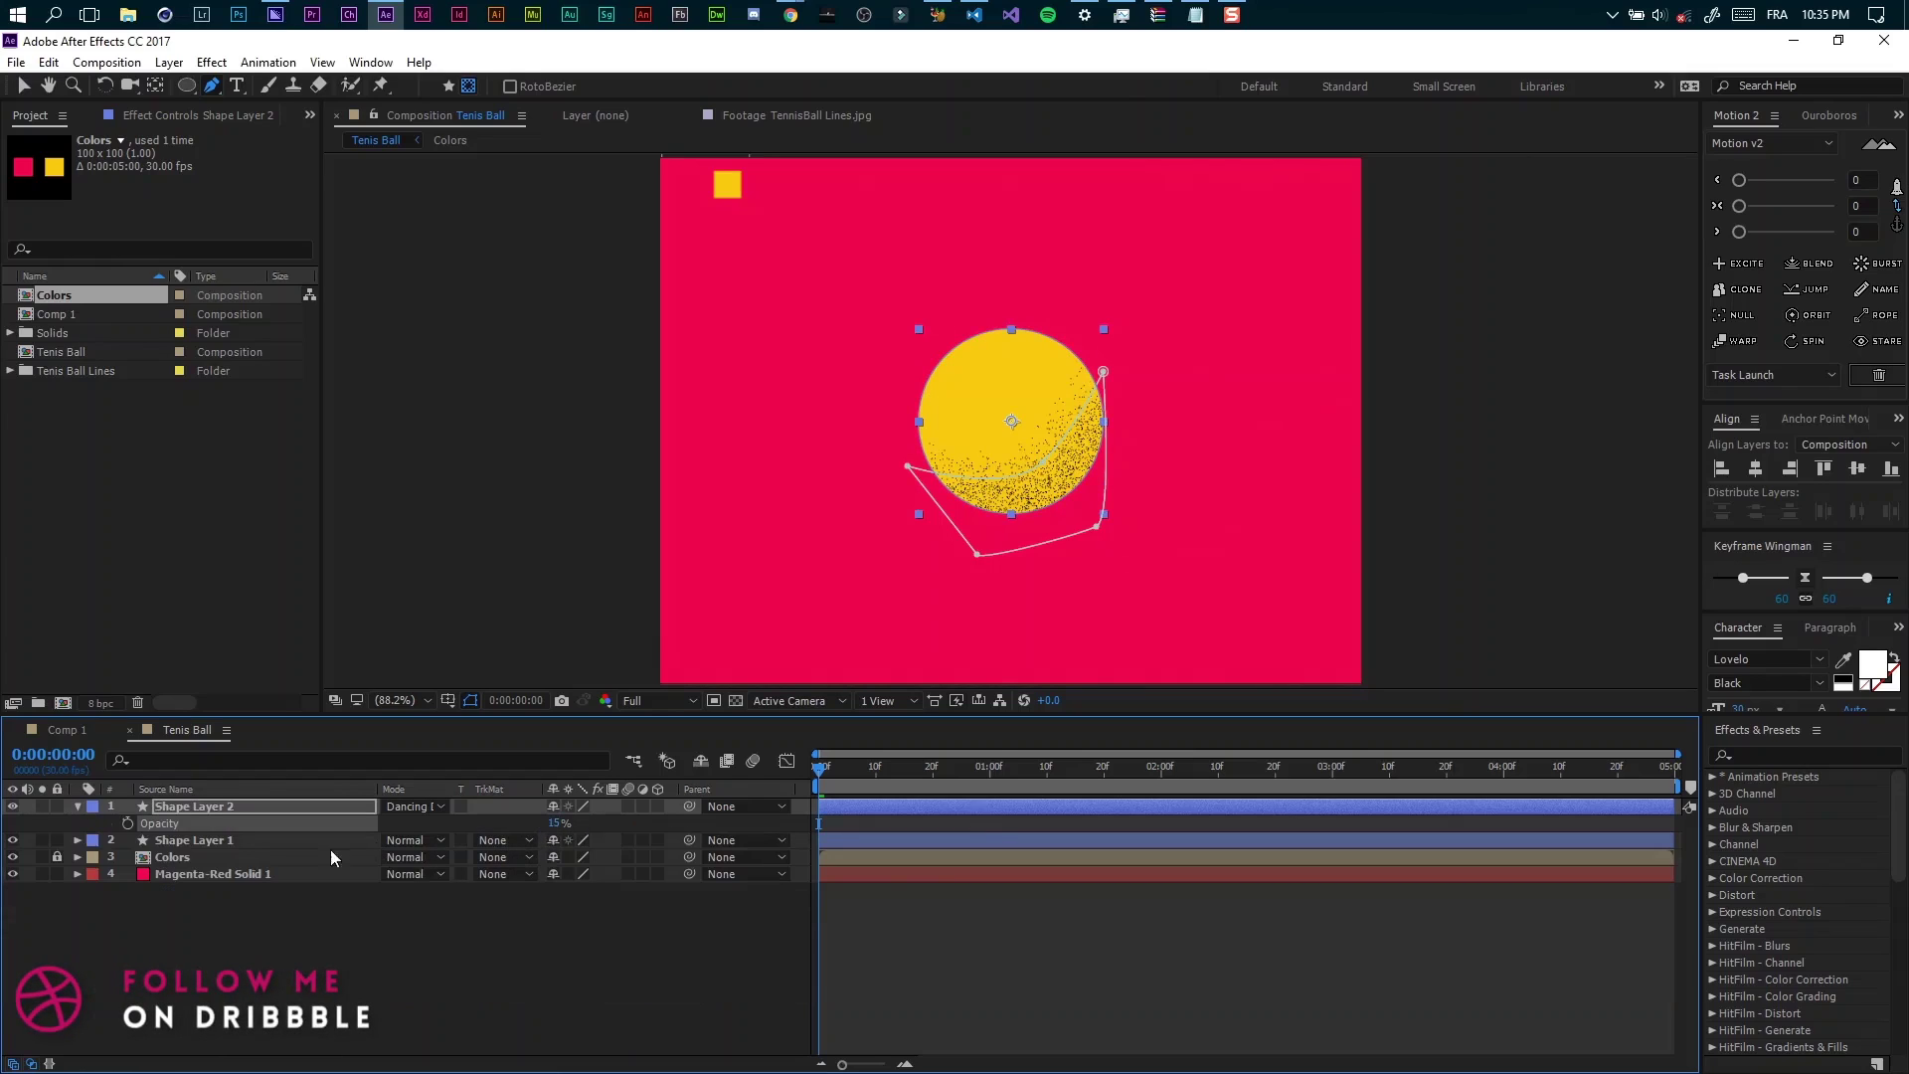
pyautogui.press('r')
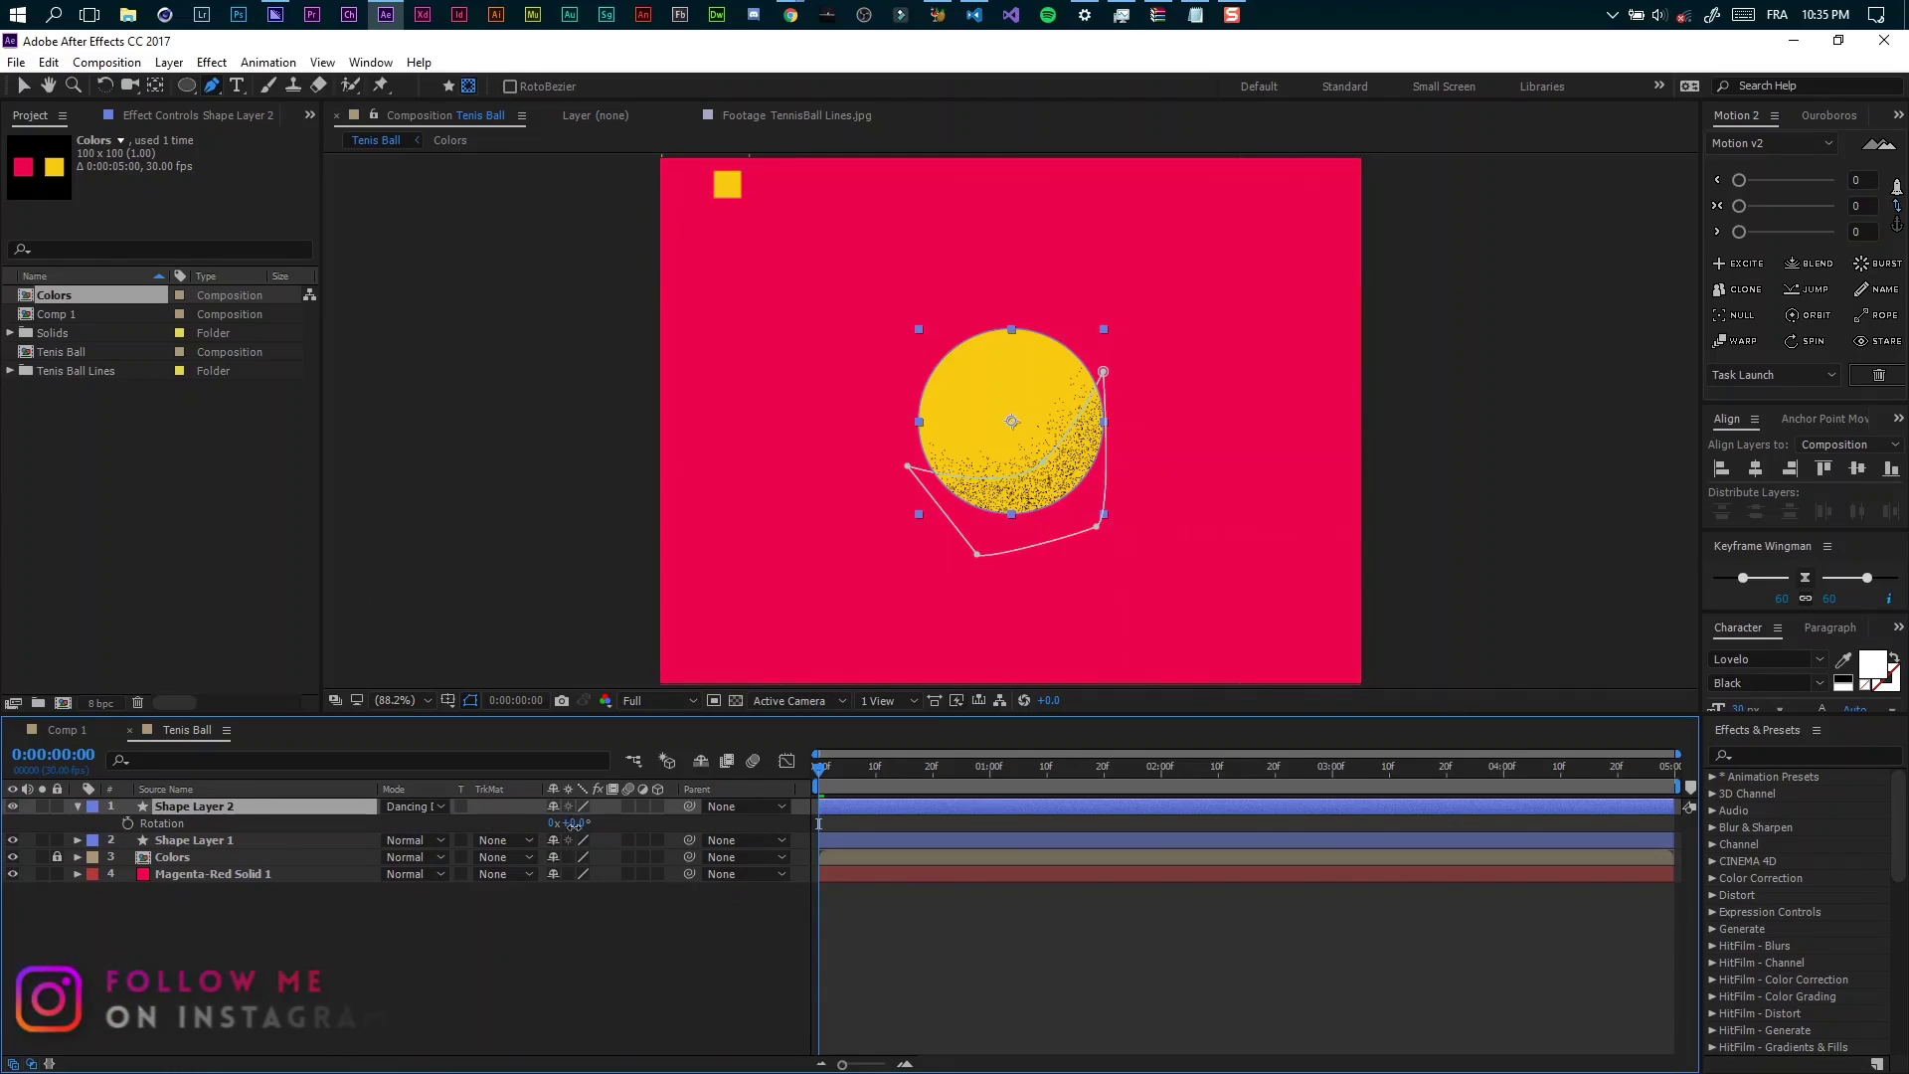
# Rotate Shape Layer 2 to 171° so the speckled shading sits on the ball's upper left.
pyautogui.moveTo(572, 823); pyautogui.dragTo(417, 857)
pyautogui.click(572, 823)
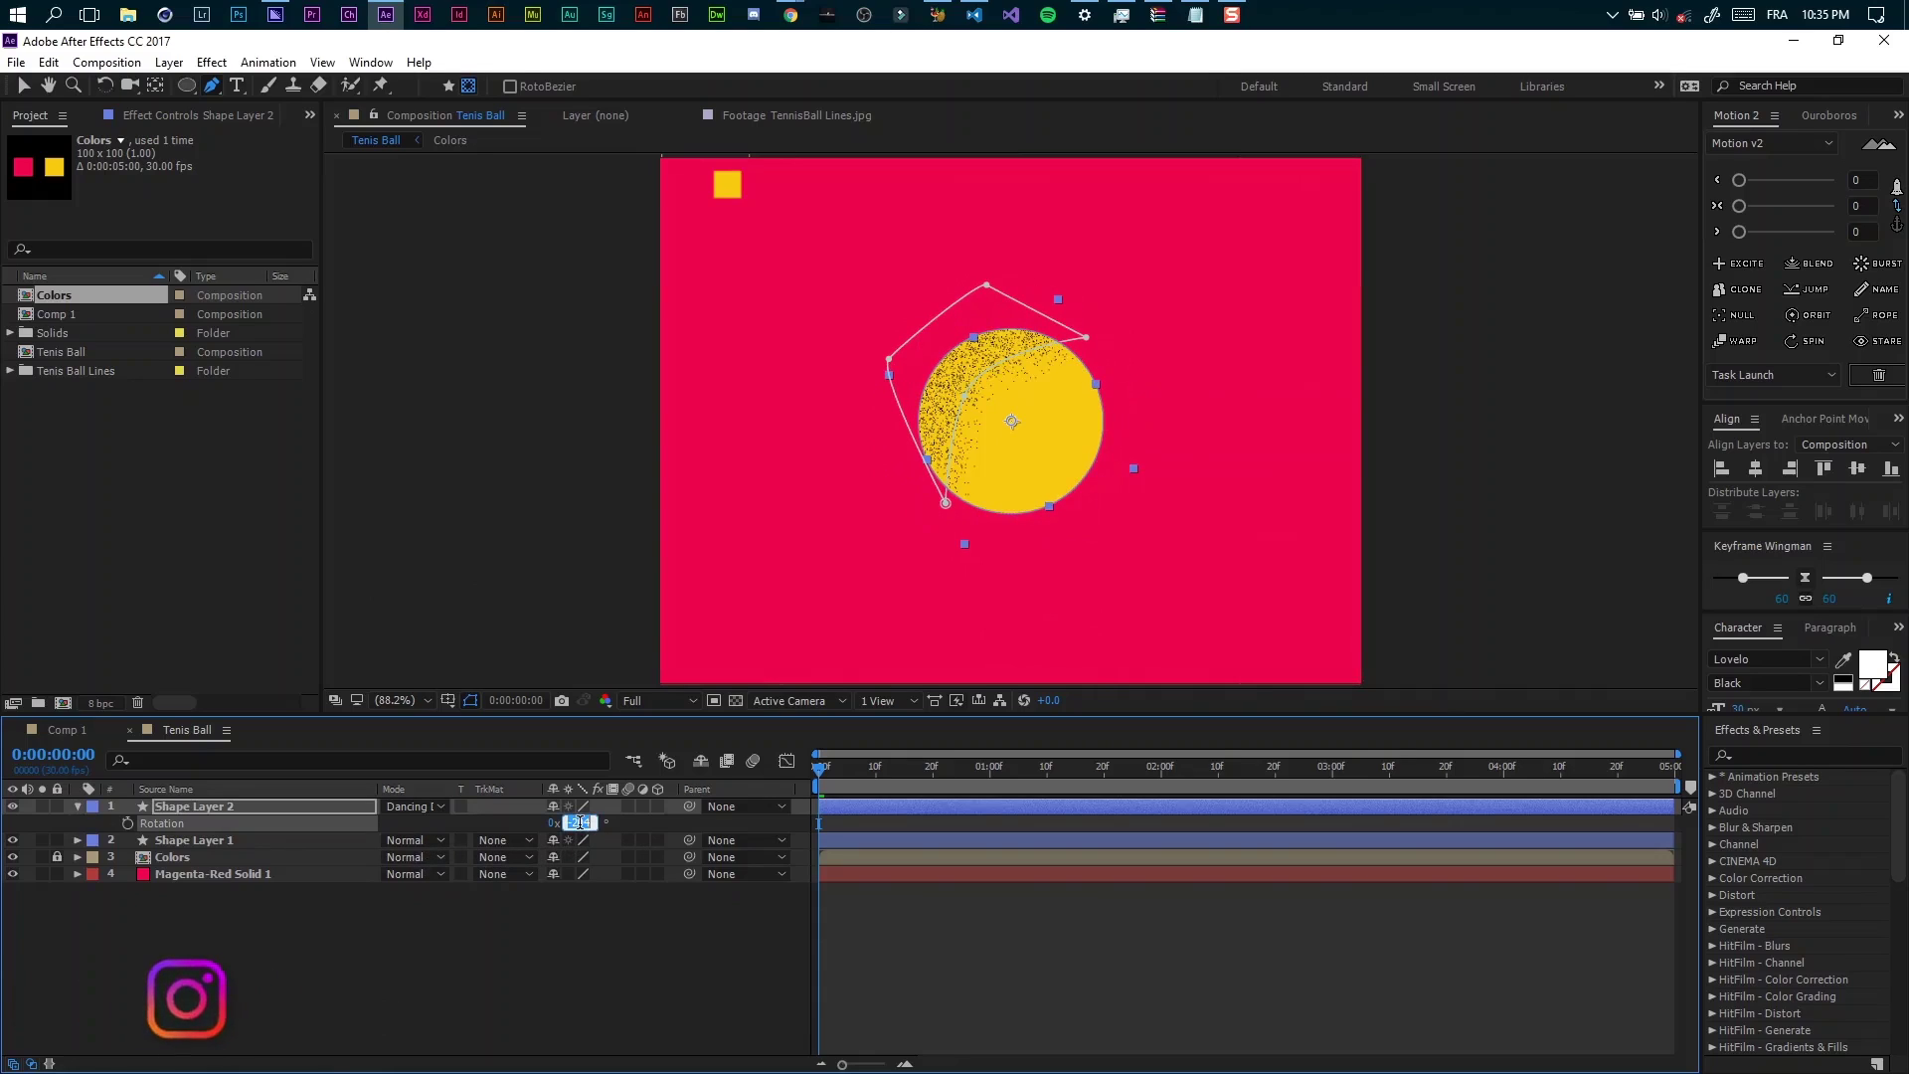
pyautogui.write('20')
pyautogui.press('Return')
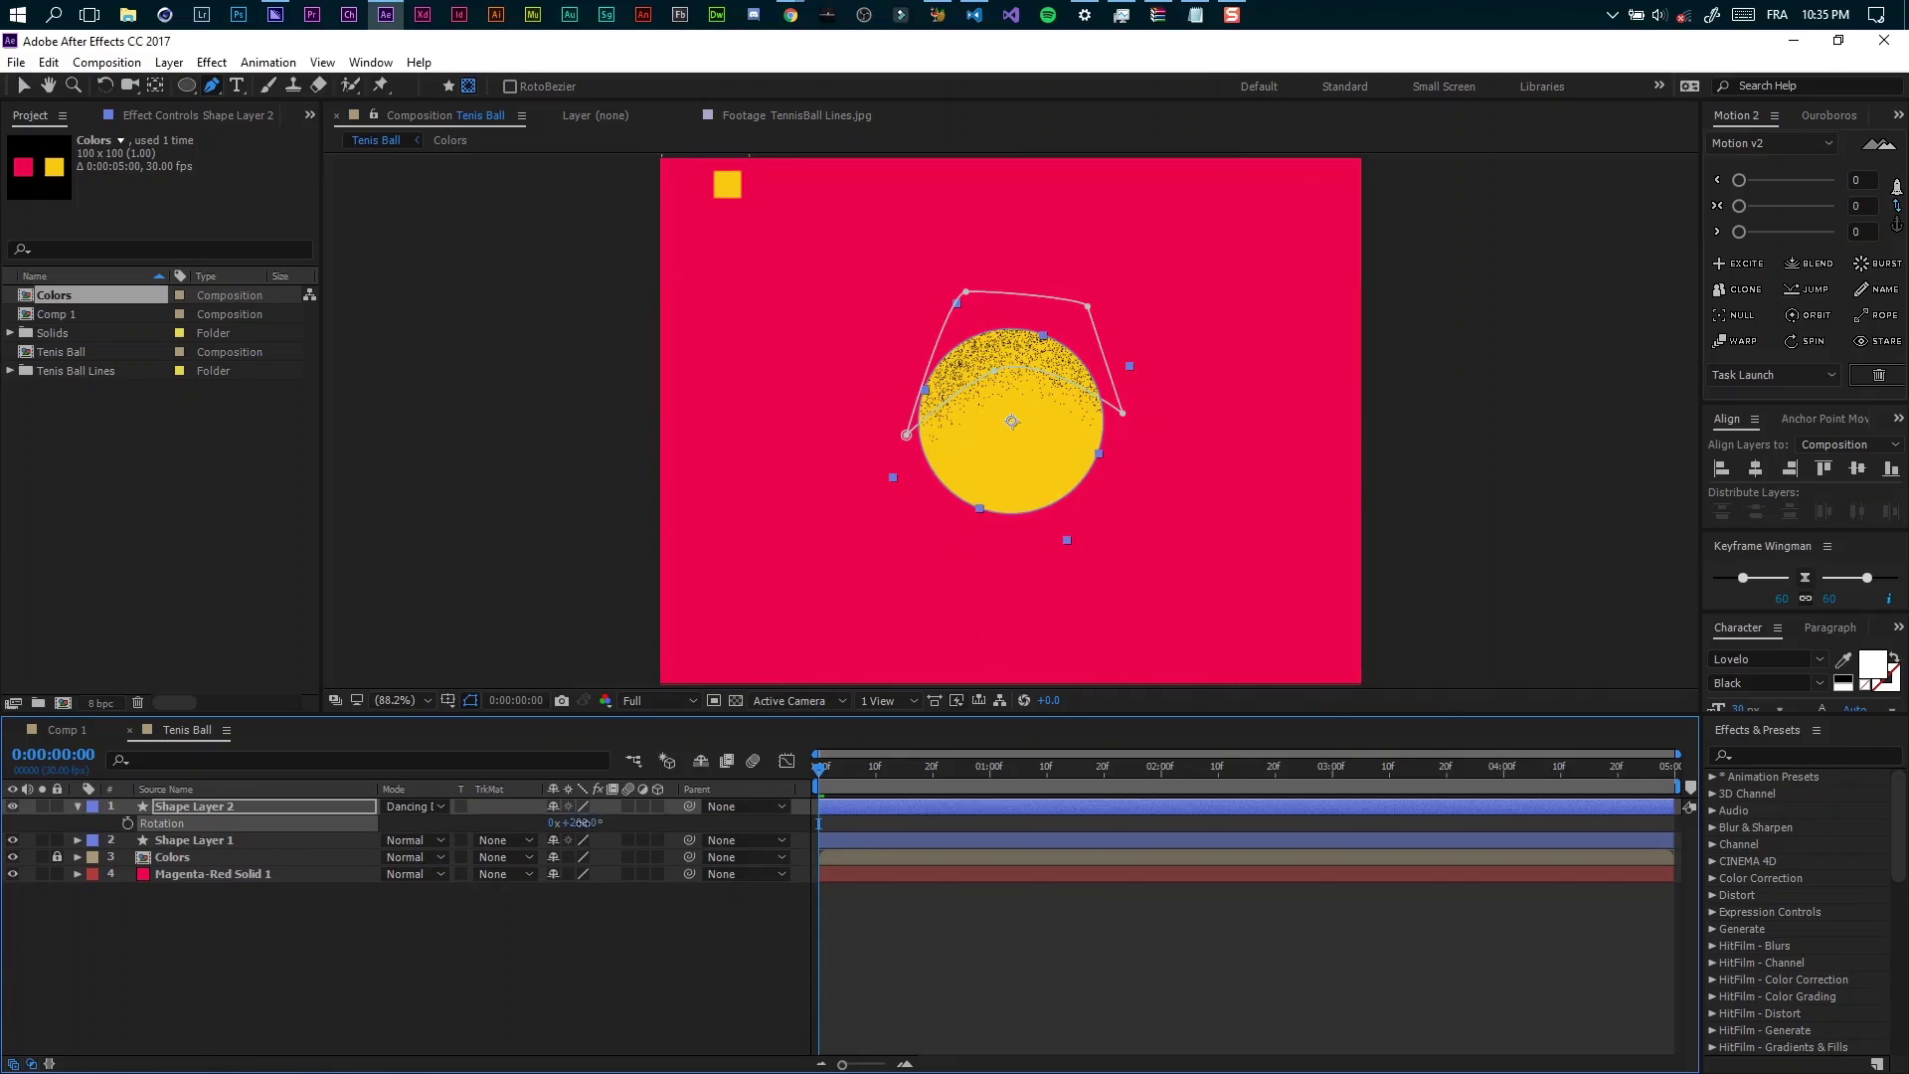
pyautogui.write('5')
pyautogui.press('Return')
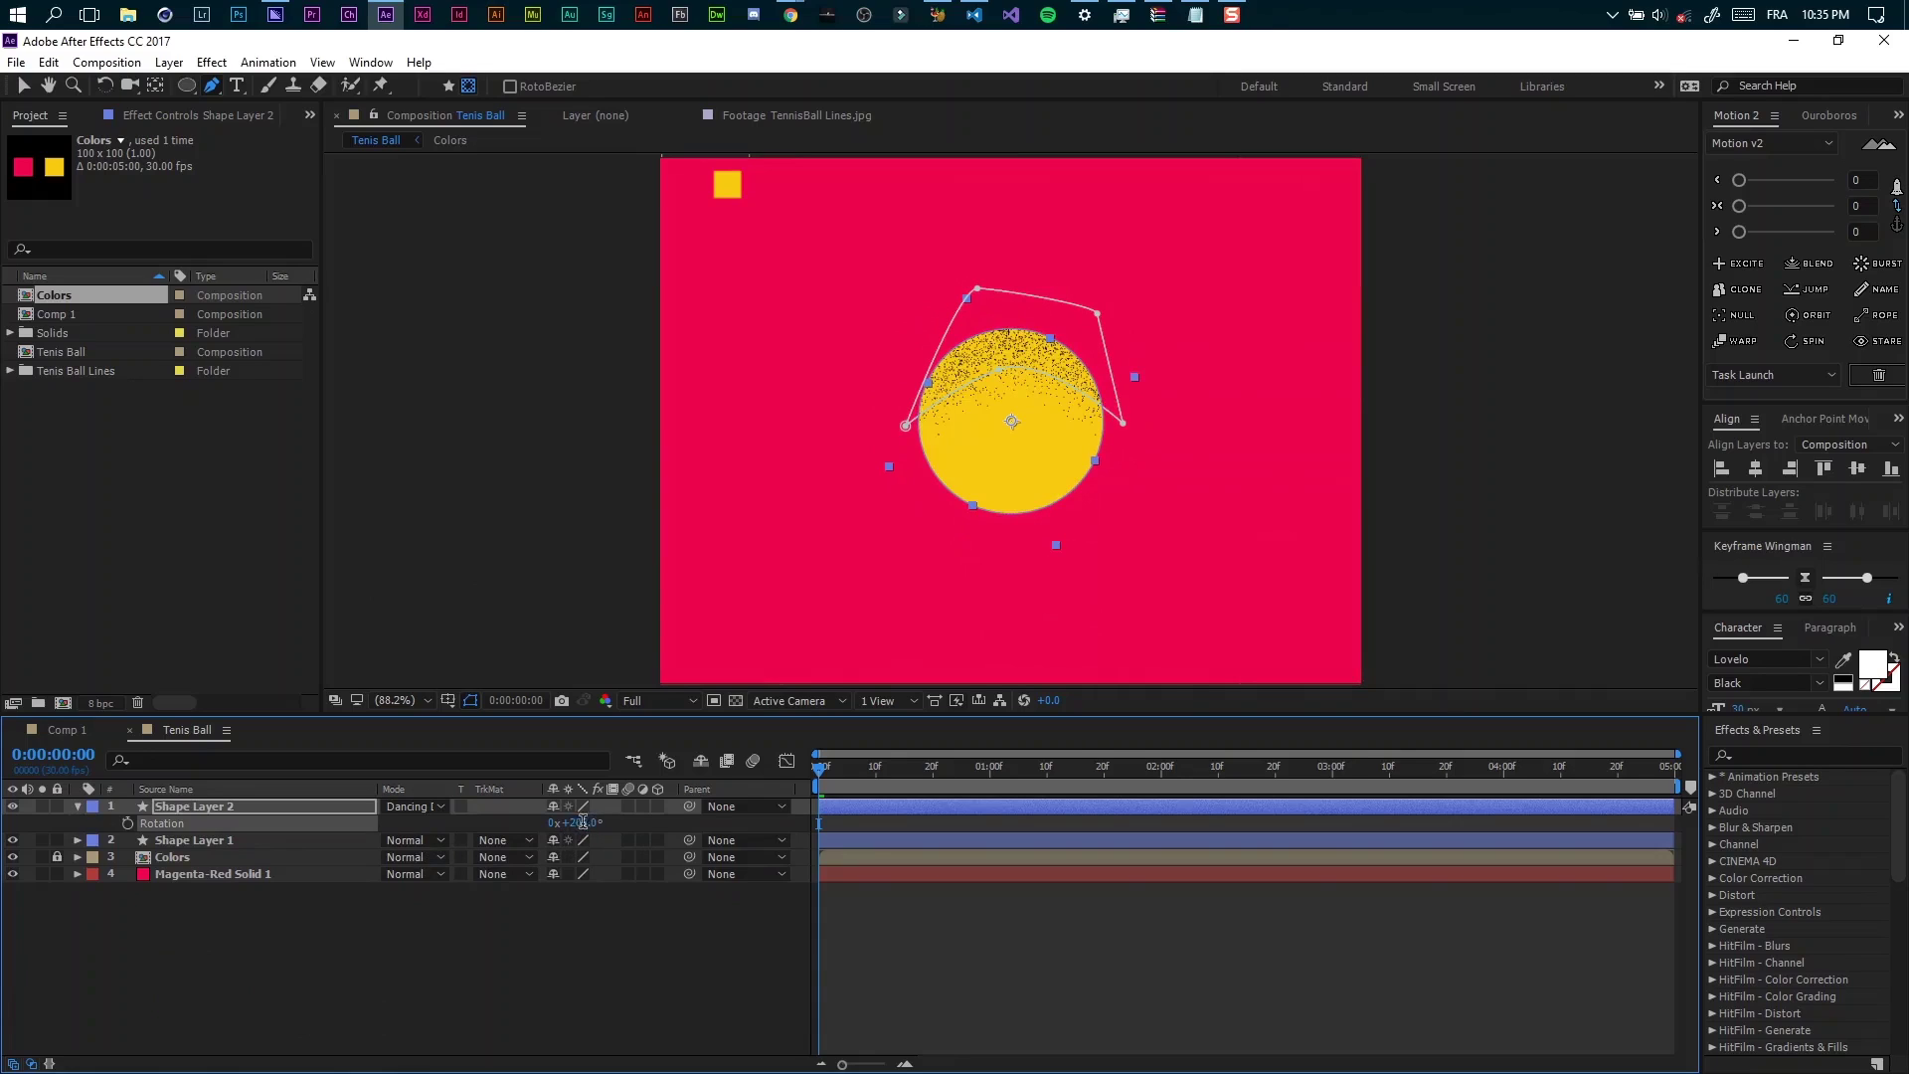
pyautogui.press('Return')
pyautogui.moveTo(576, 823); pyautogui.dragTo(564, 838)
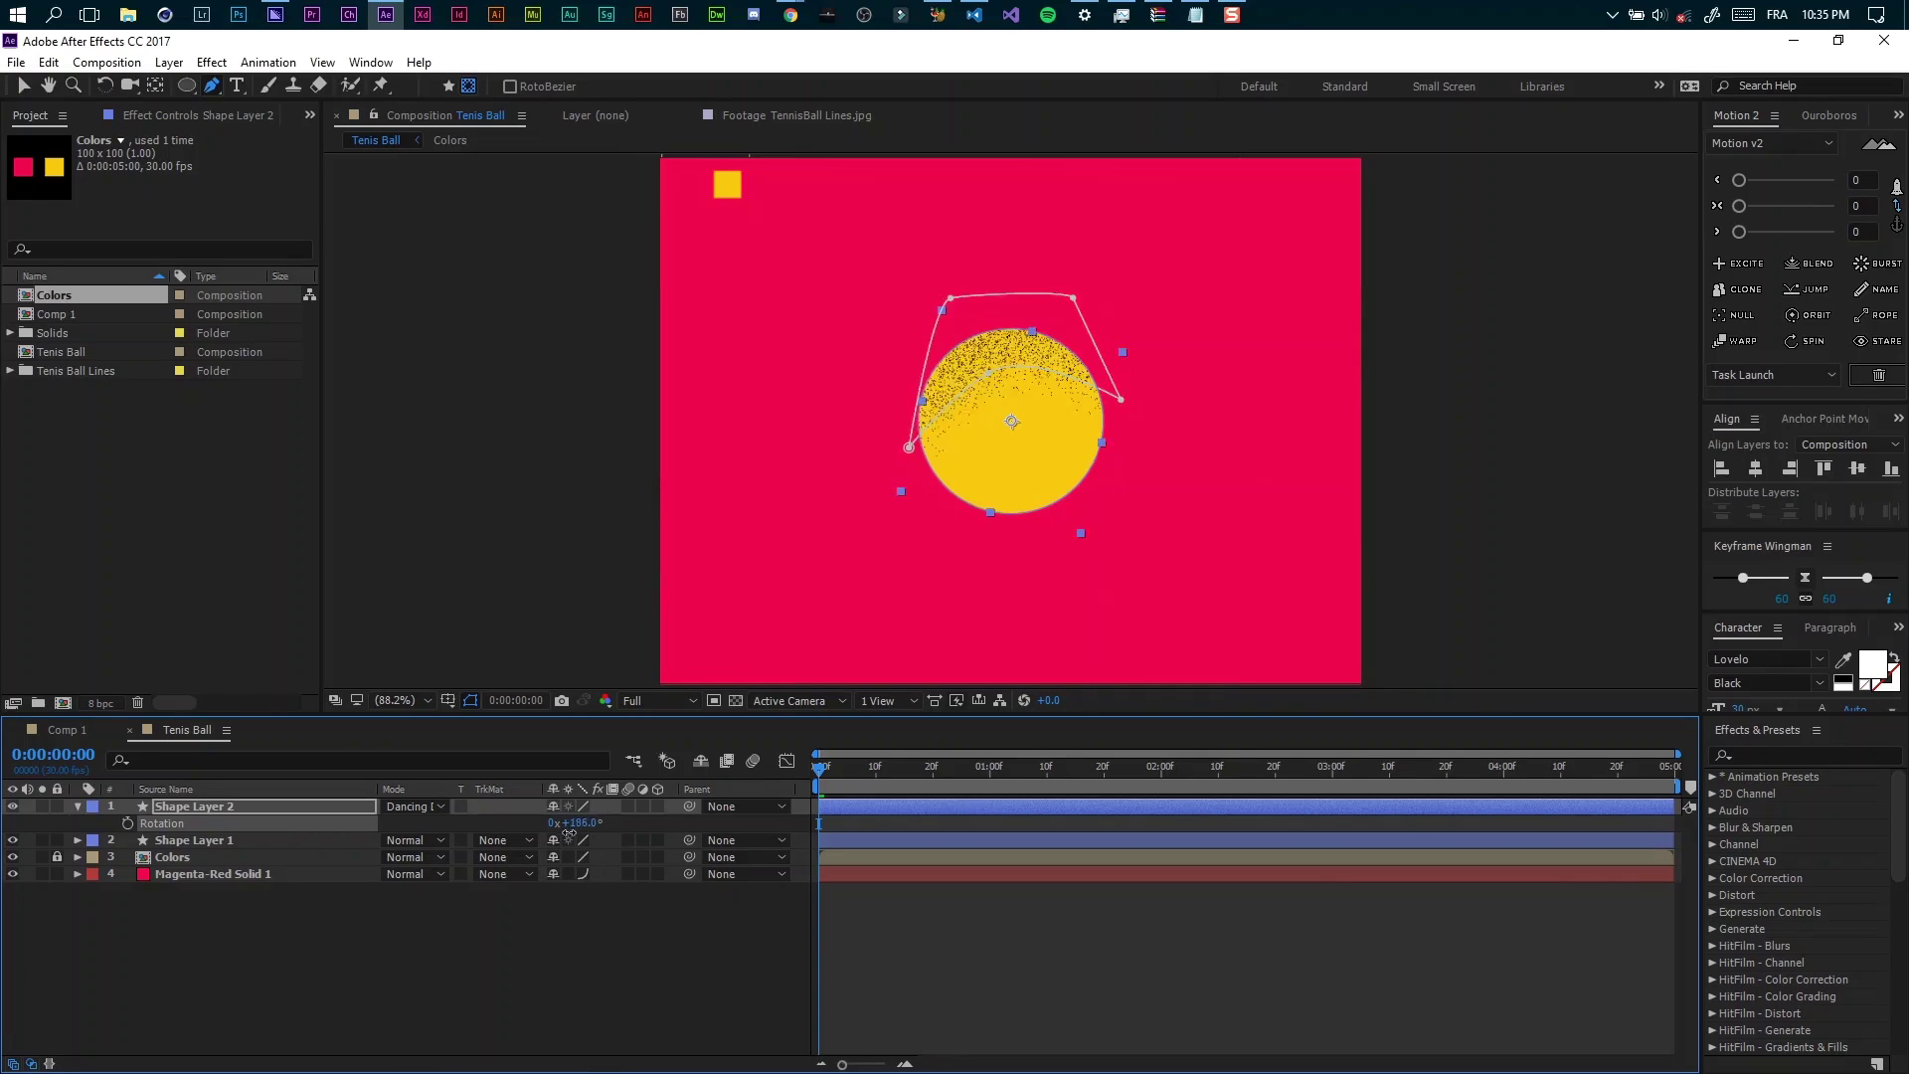
pyautogui.click(521, 909)
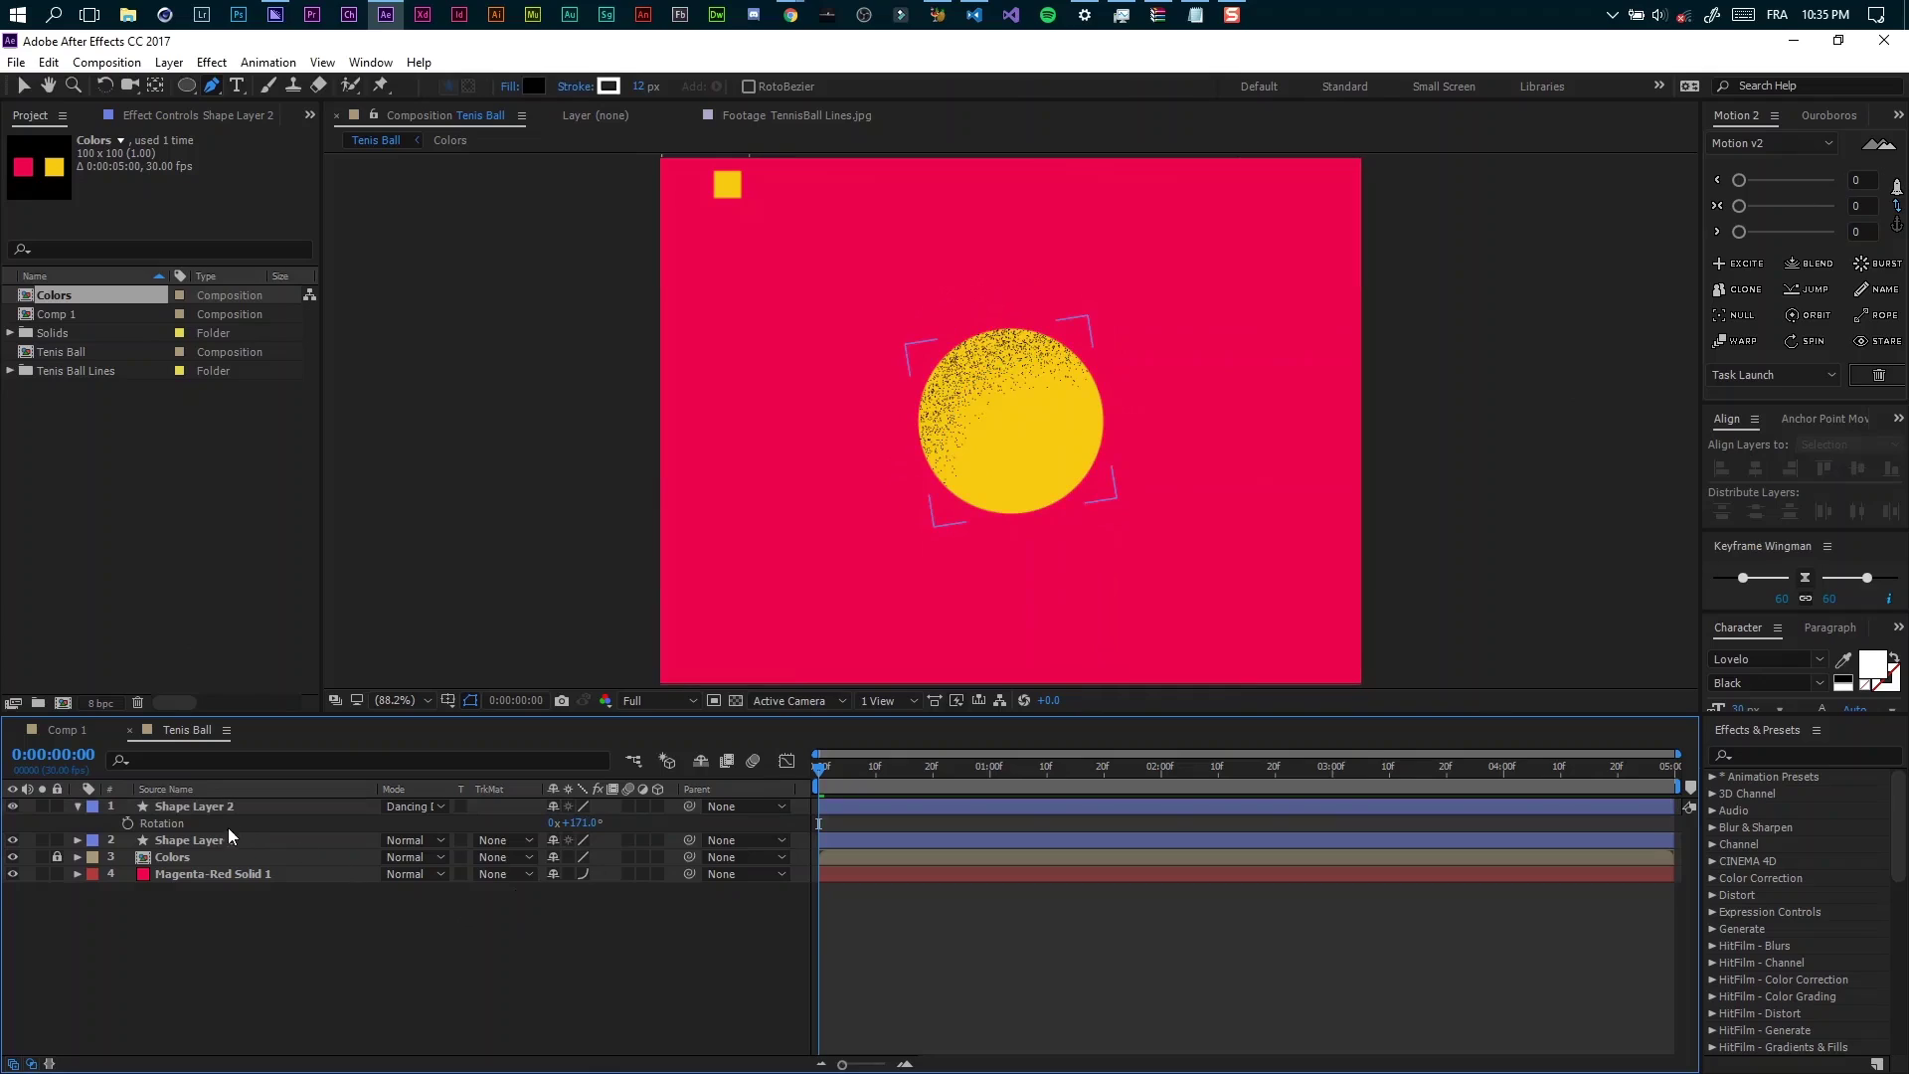
# Keyframe Shape Layer 2's rotation from 0x+171° to 1x+171° at the last frame.
pyautogui.click(77, 807)
pyautogui.click(200, 807)
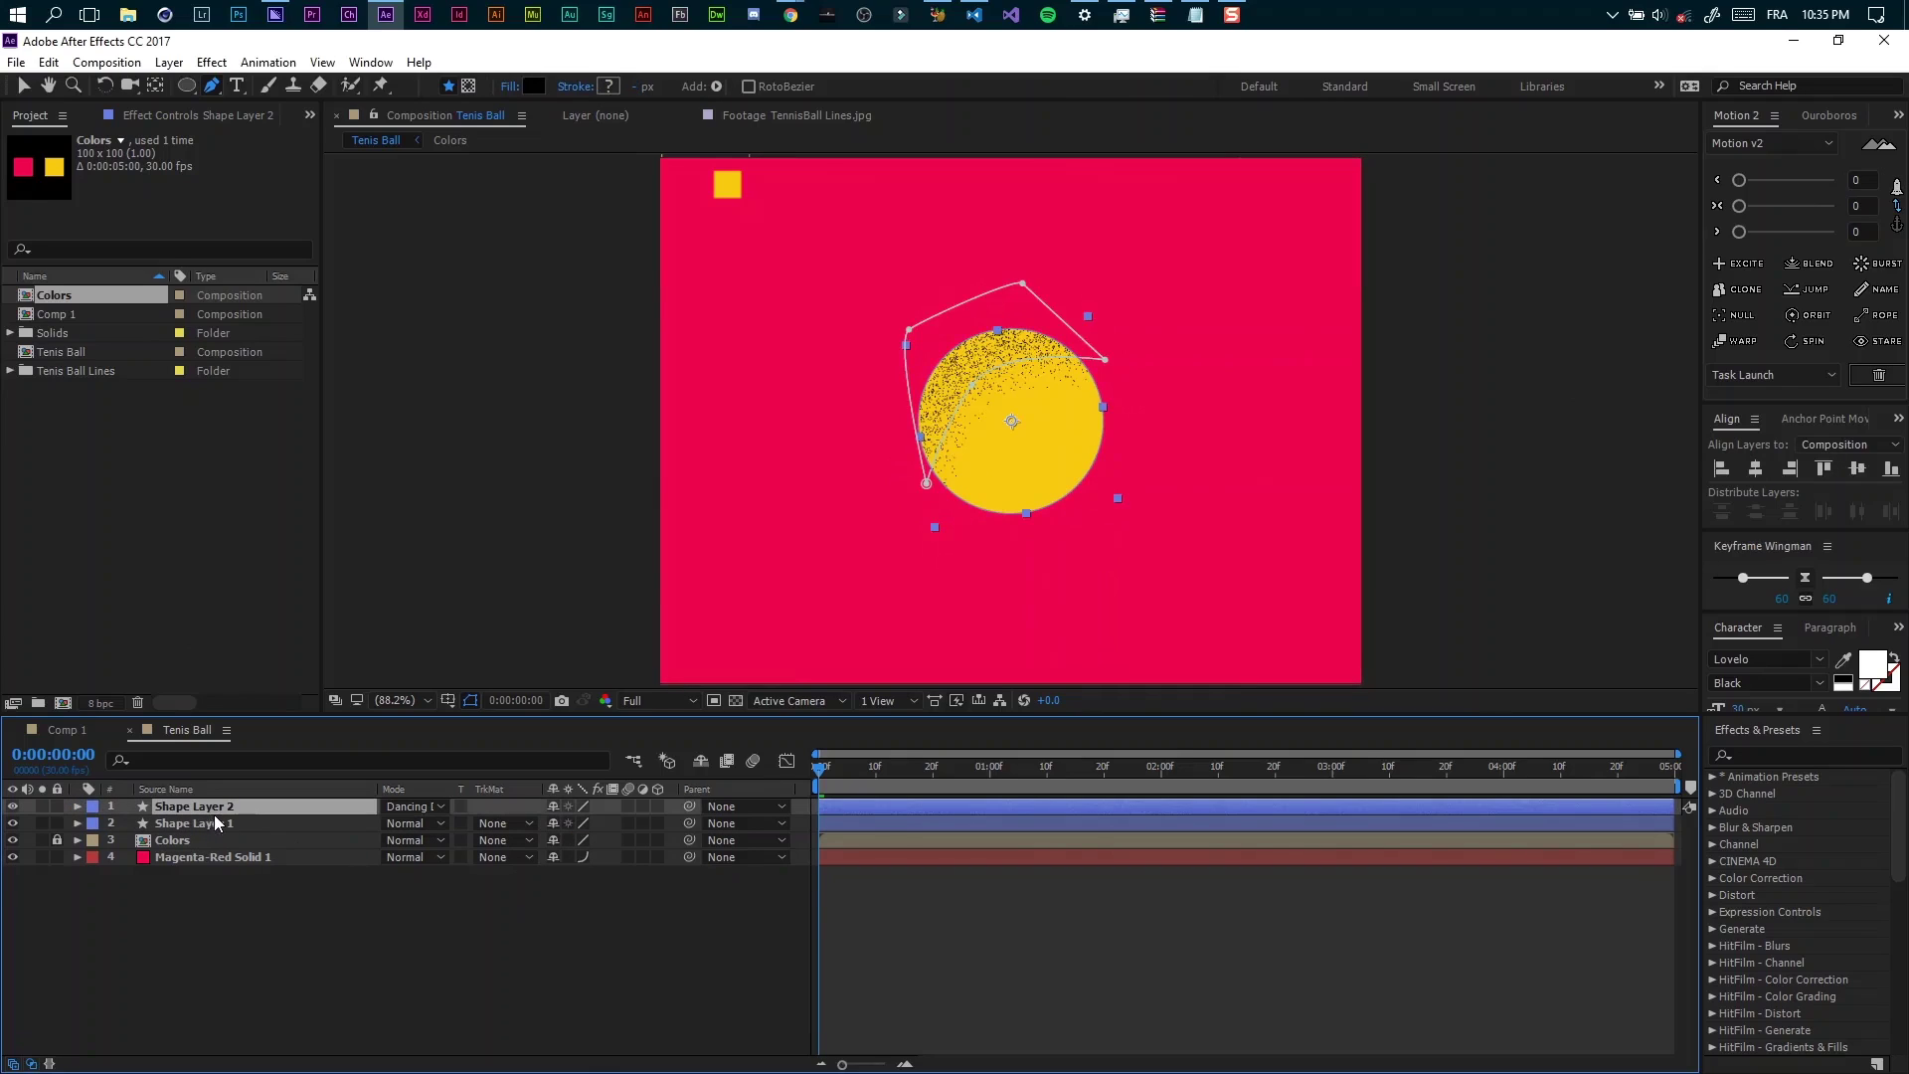
pyautogui.press('r')
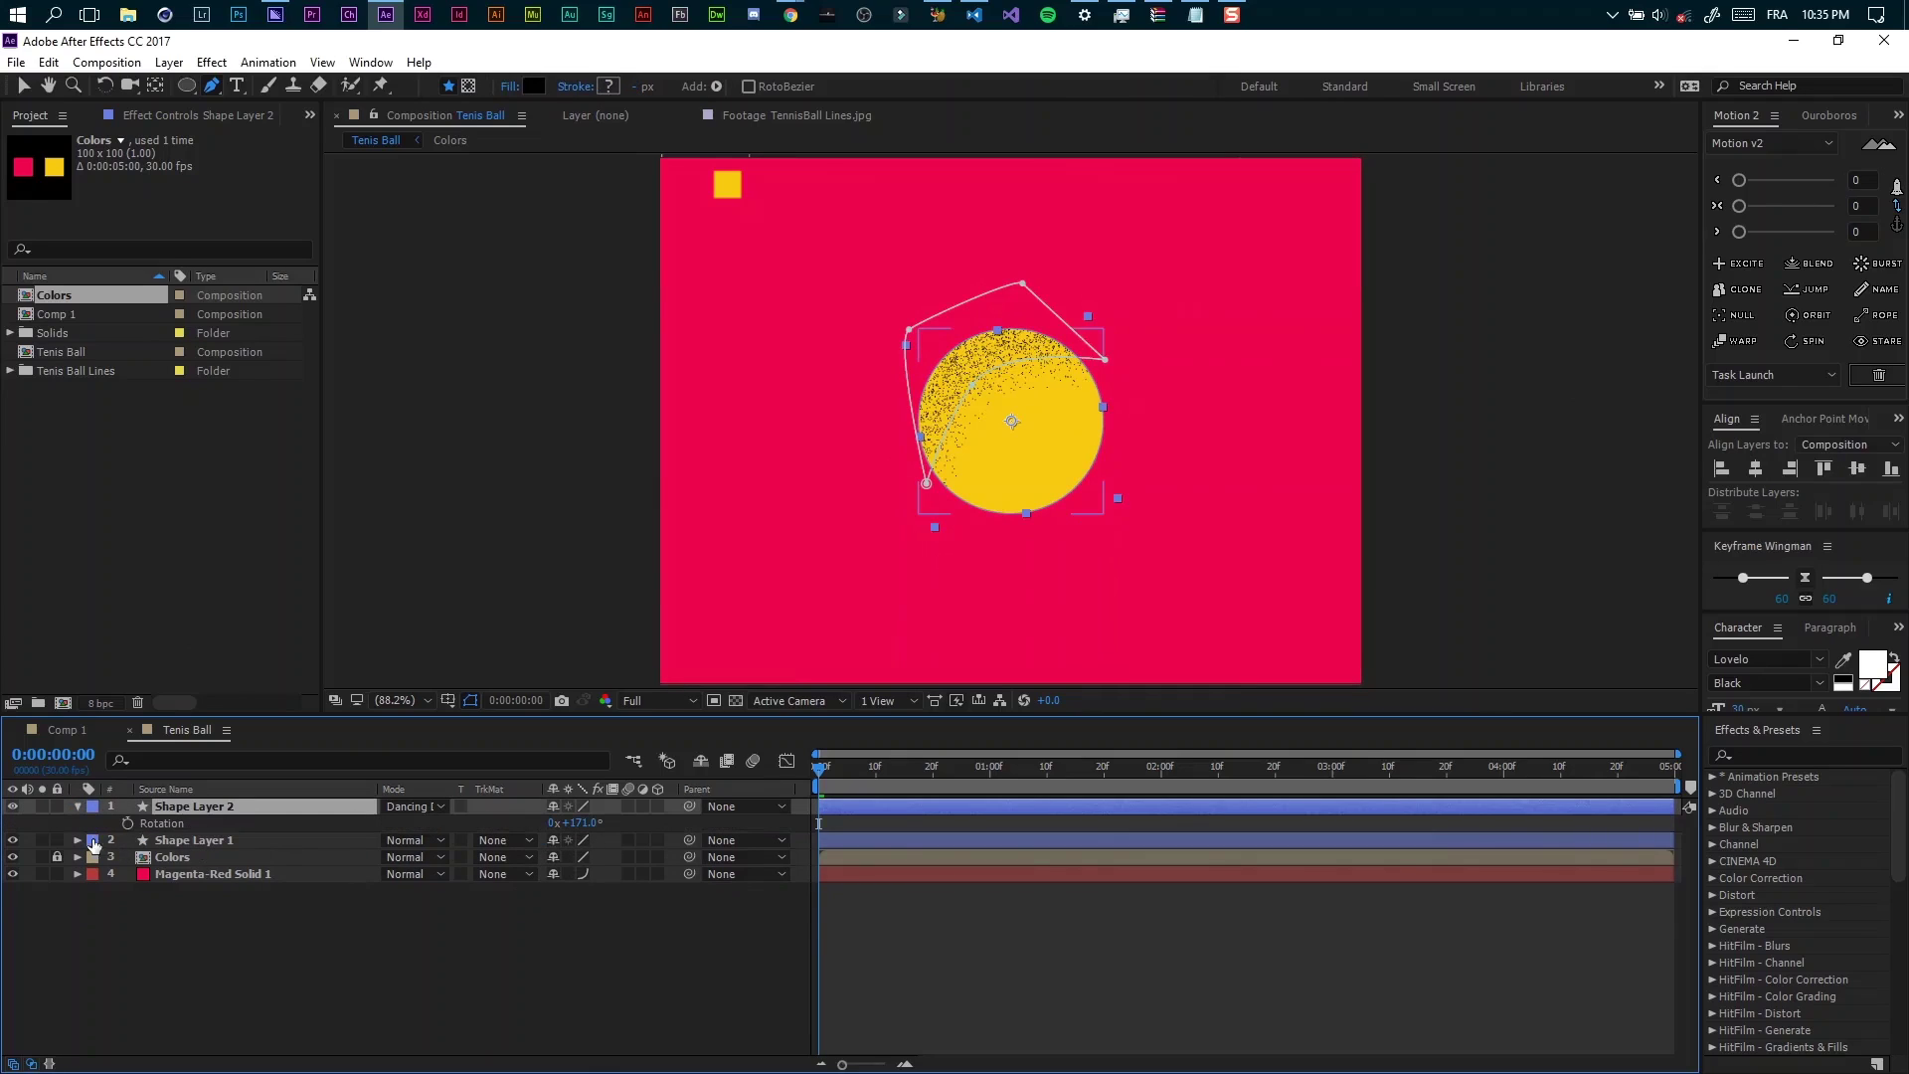
pyautogui.click(140, 825)
pyautogui.press('Return')
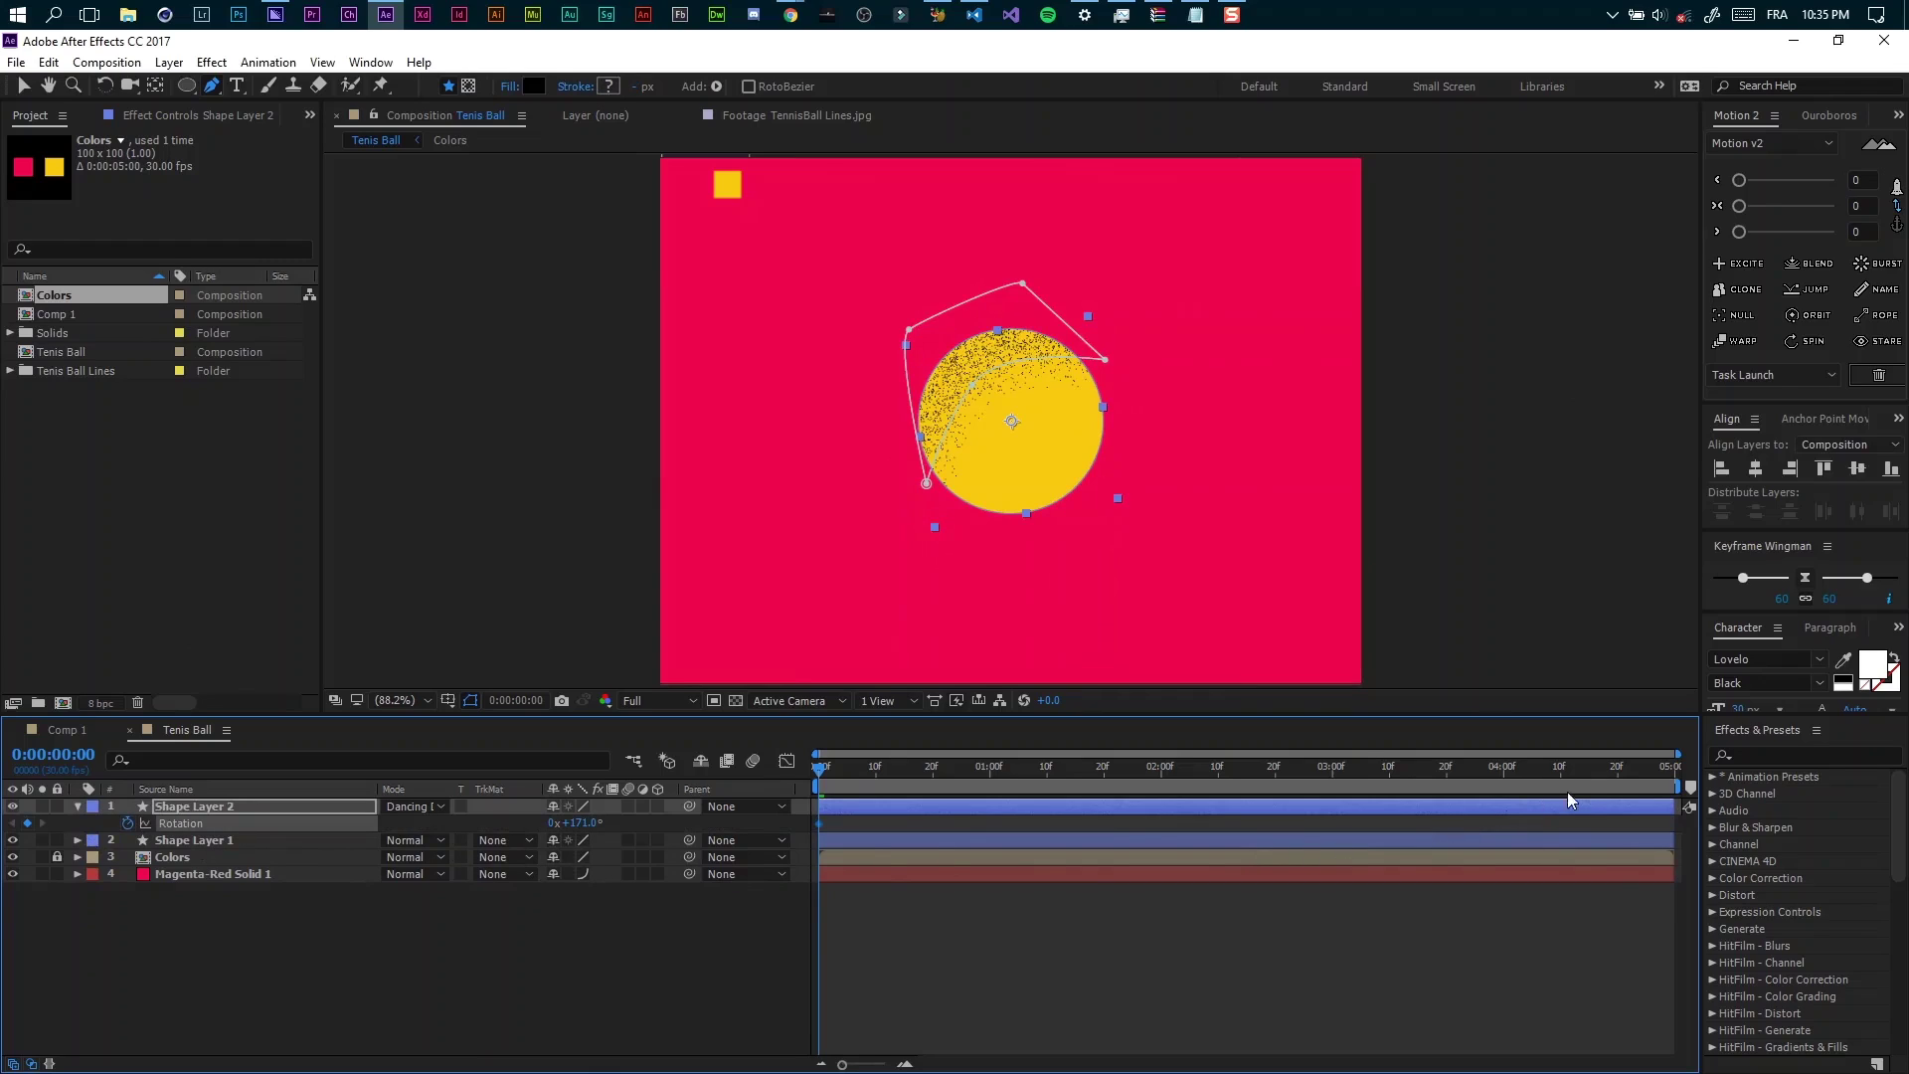
pyautogui.press('End')
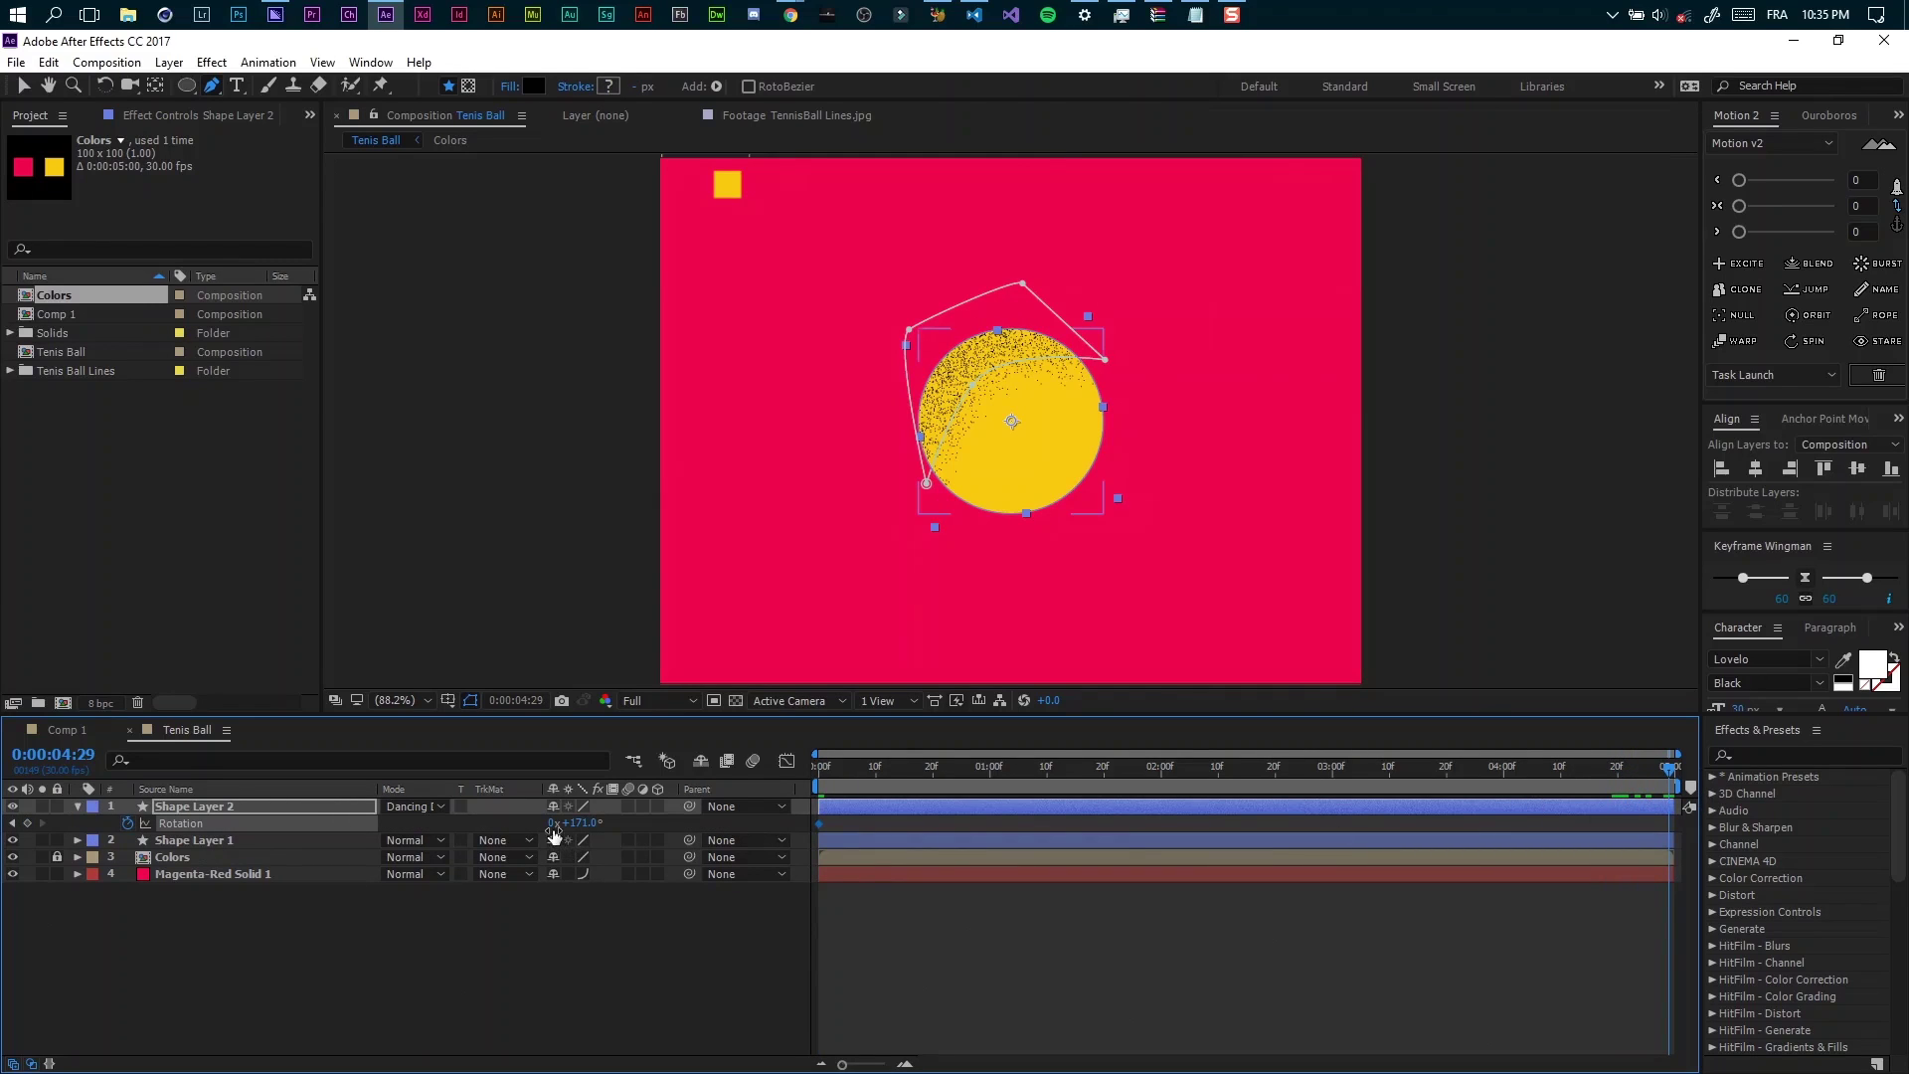
pyautogui.click(552, 823)
pyautogui.press('Return')
pyautogui.moveTo(923, 773); pyautogui.dragTo(798, 785)
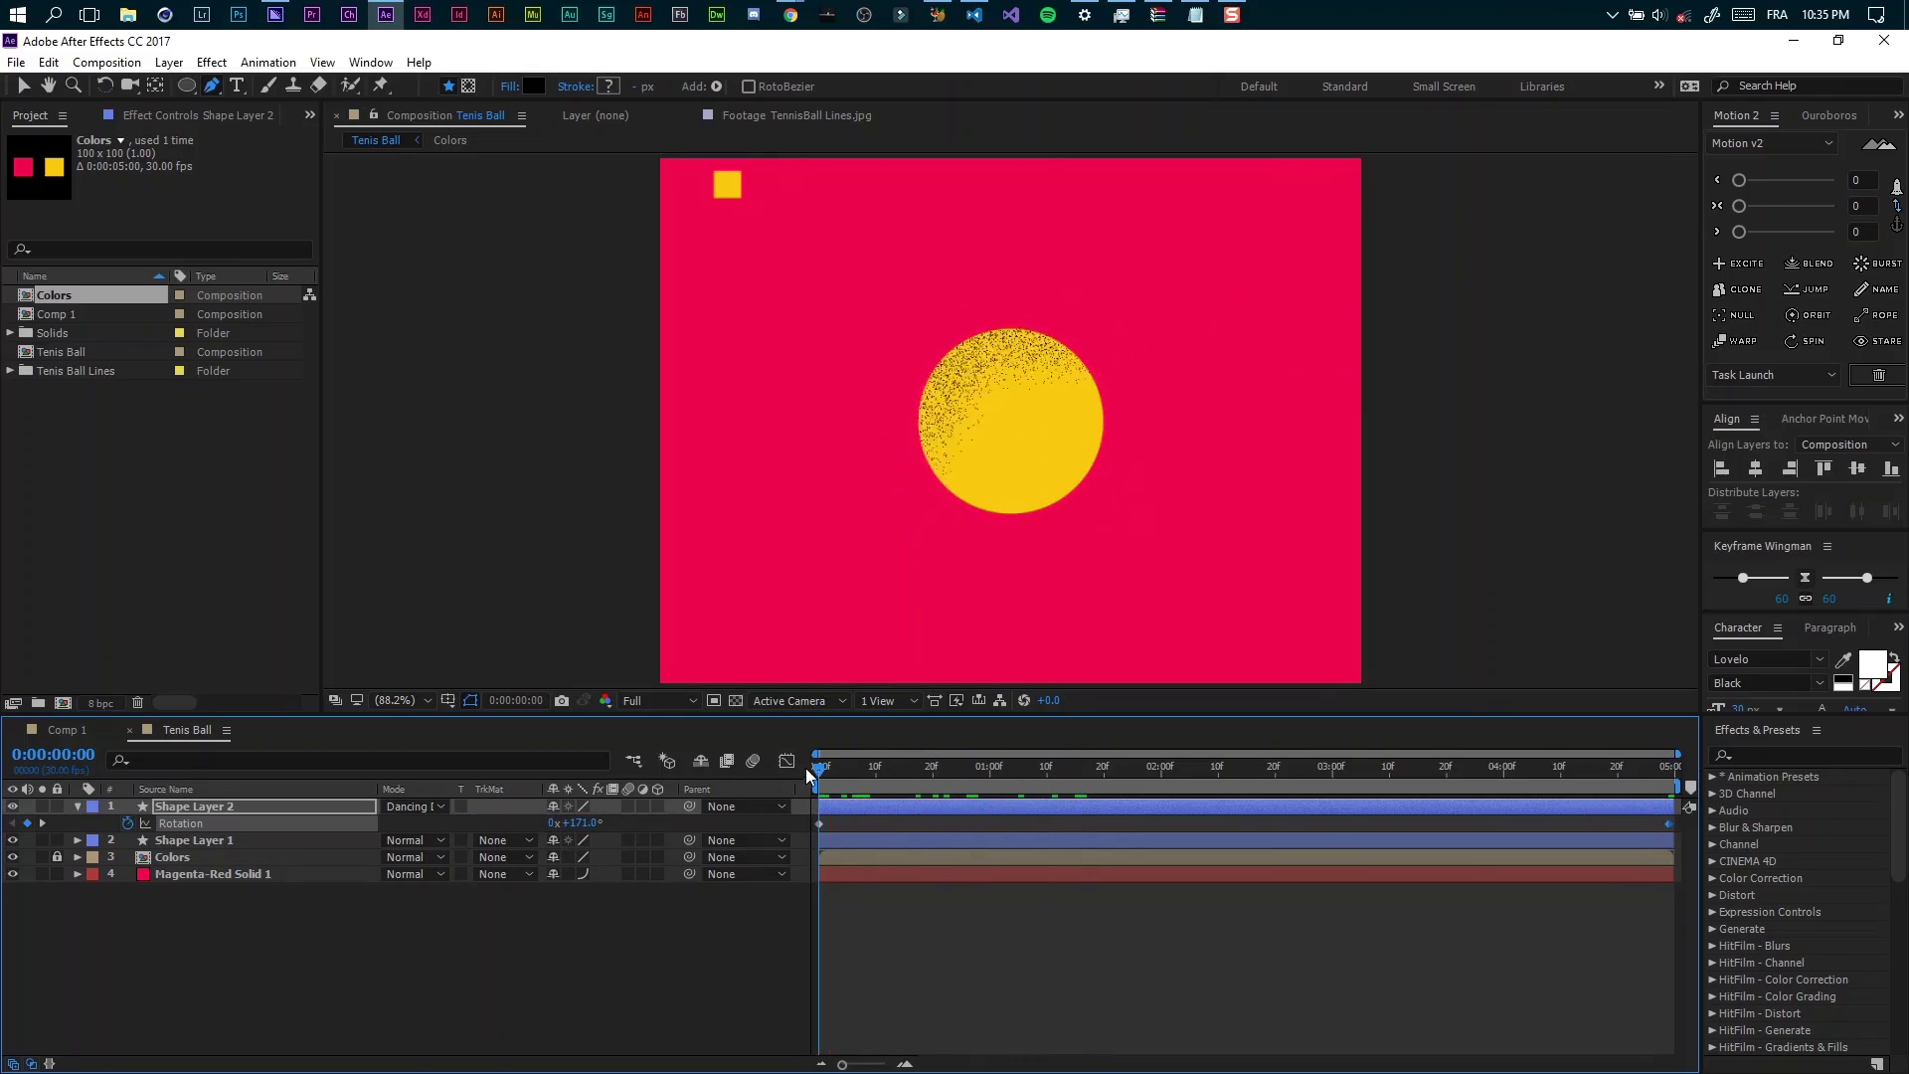
# Preview the spinning shading, then collapse and deselect Shape Layer 2.
pyautogui.press('space')
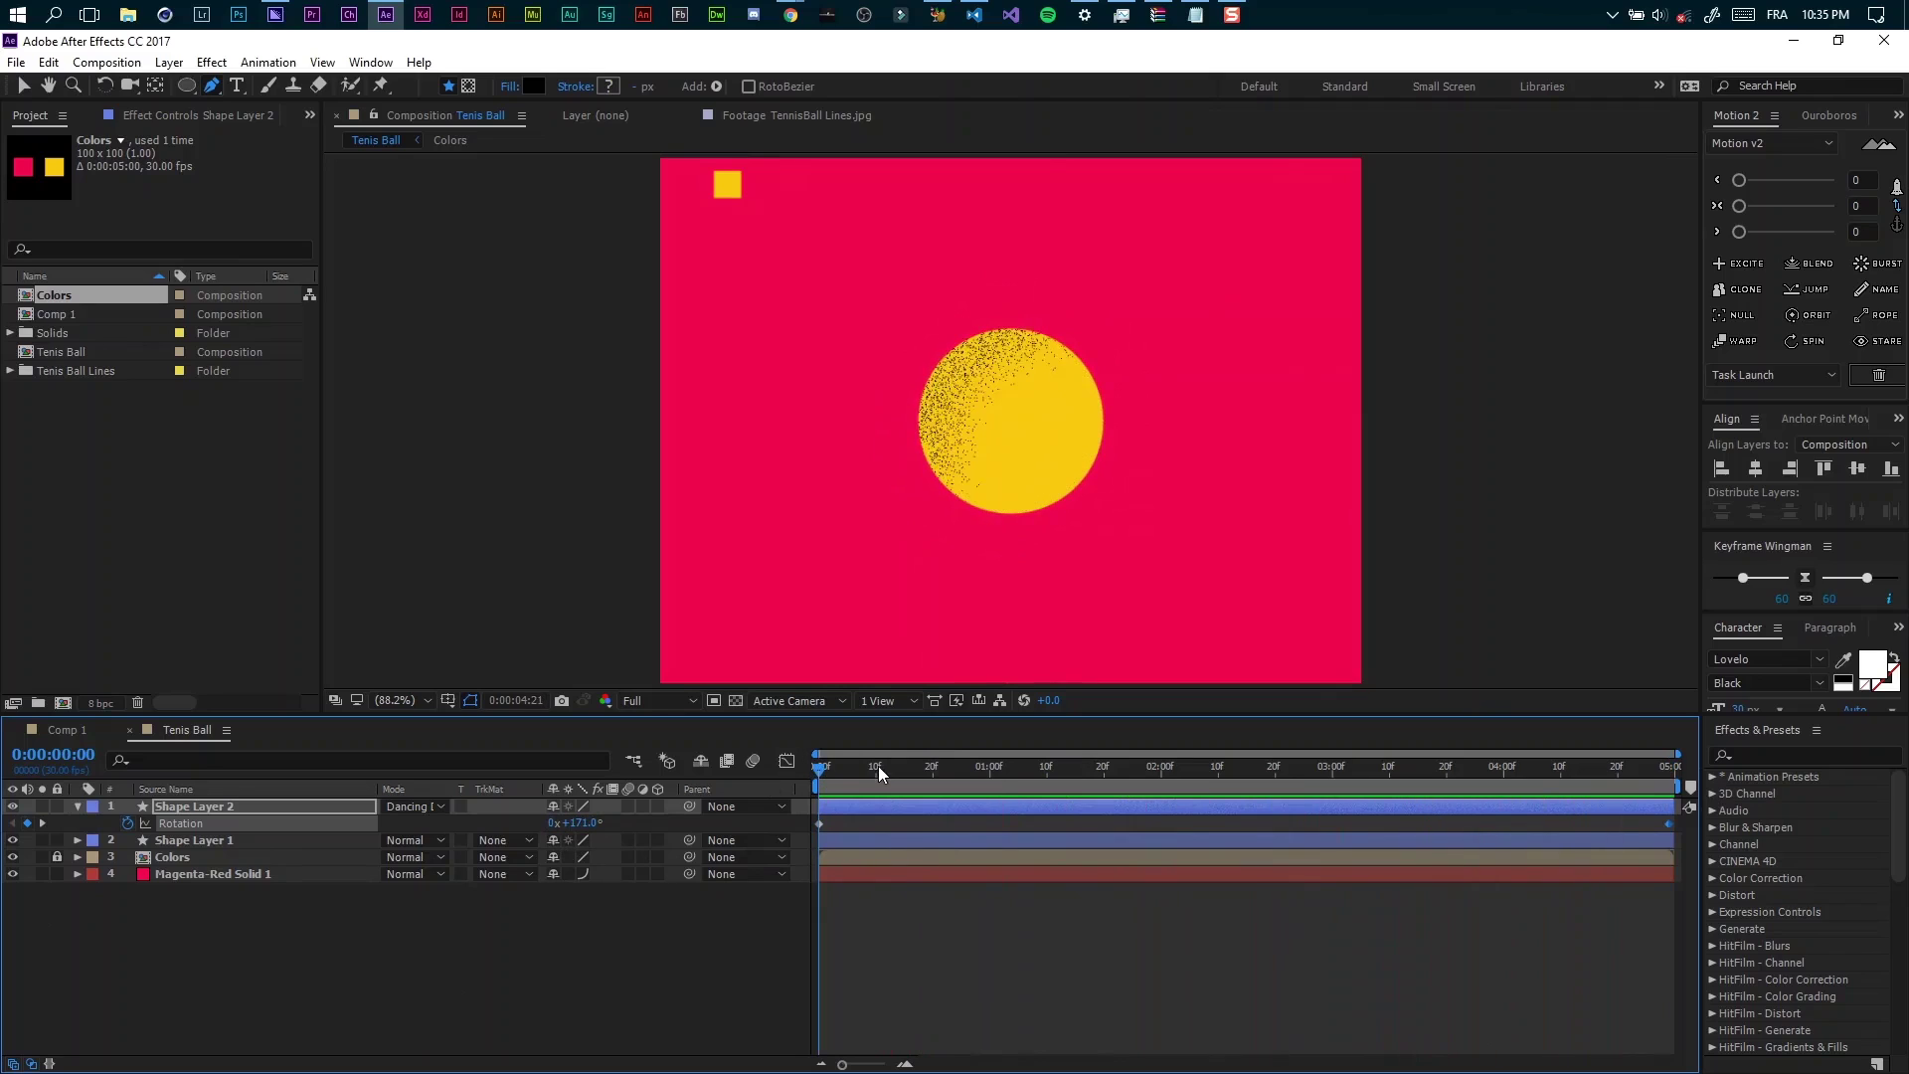
pyautogui.press('space')
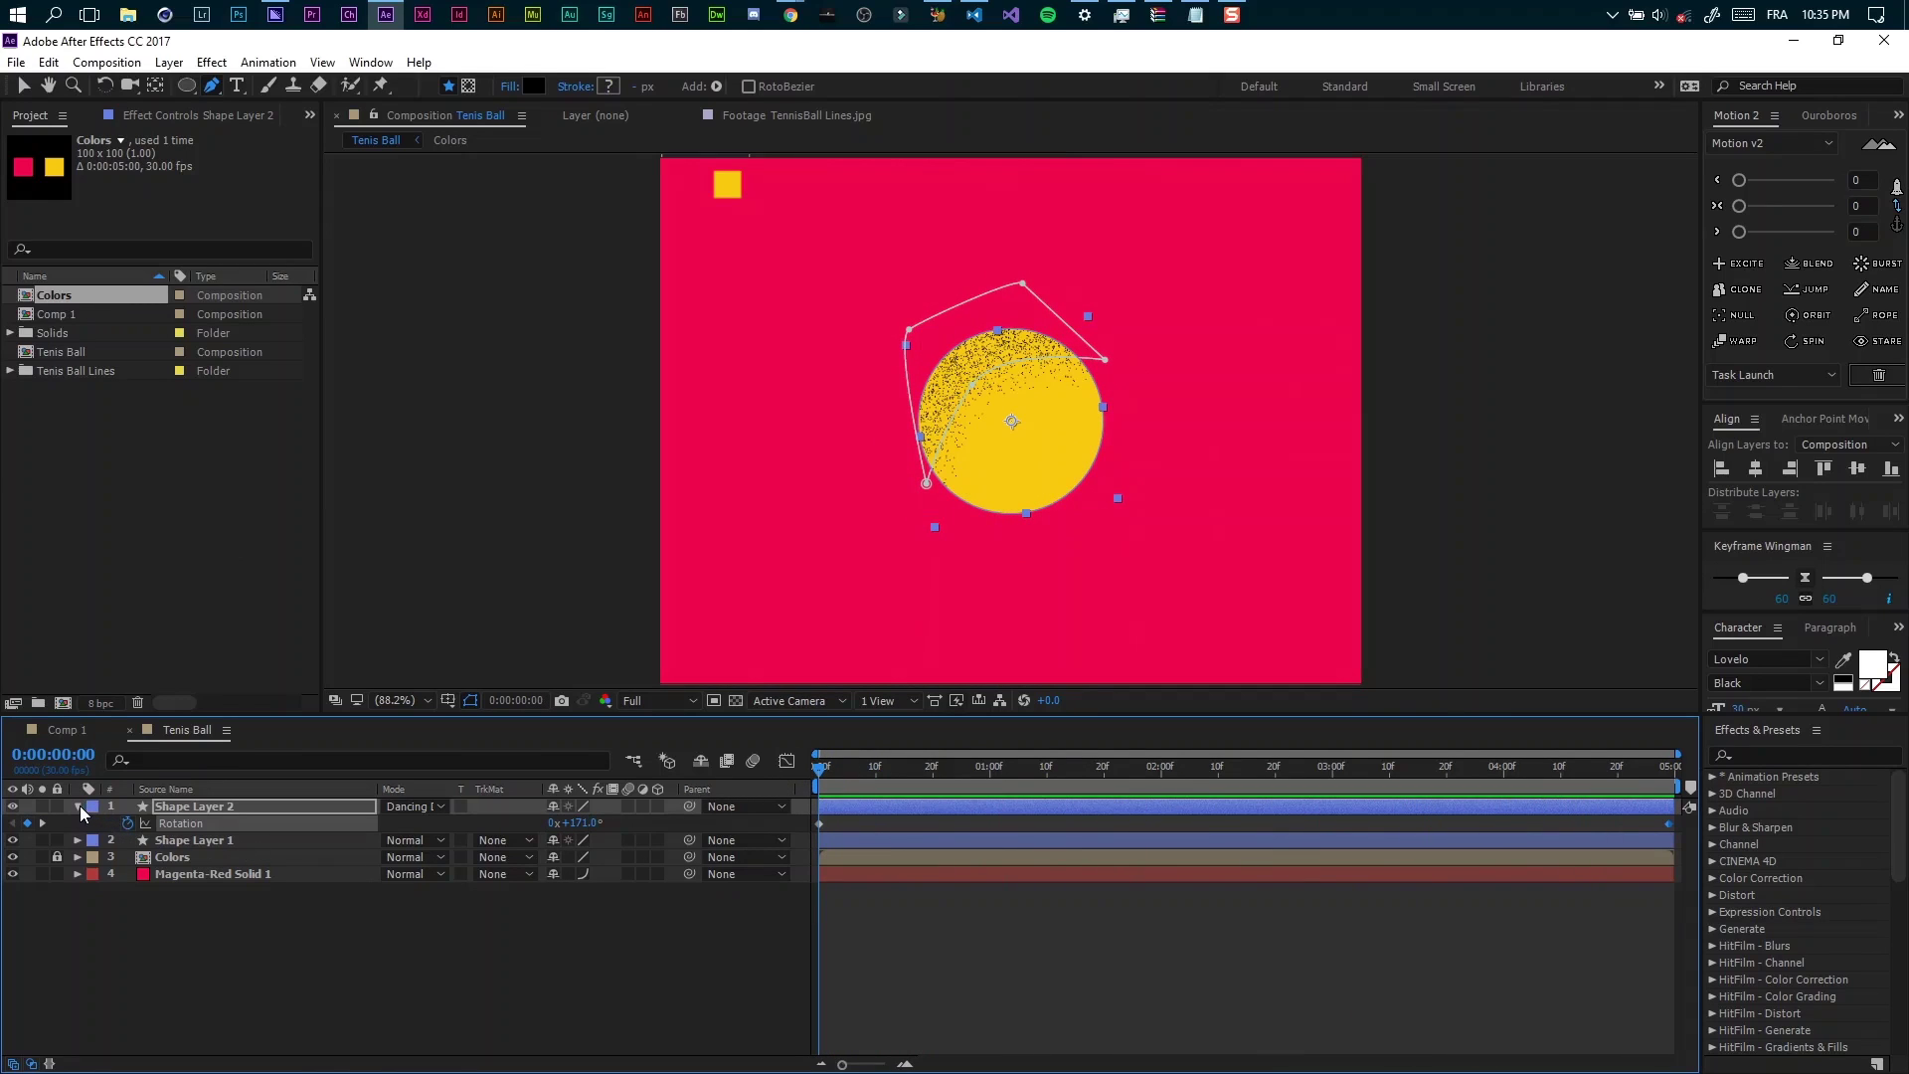
pyautogui.click(78, 807)
pyautogui.click(223, 885)
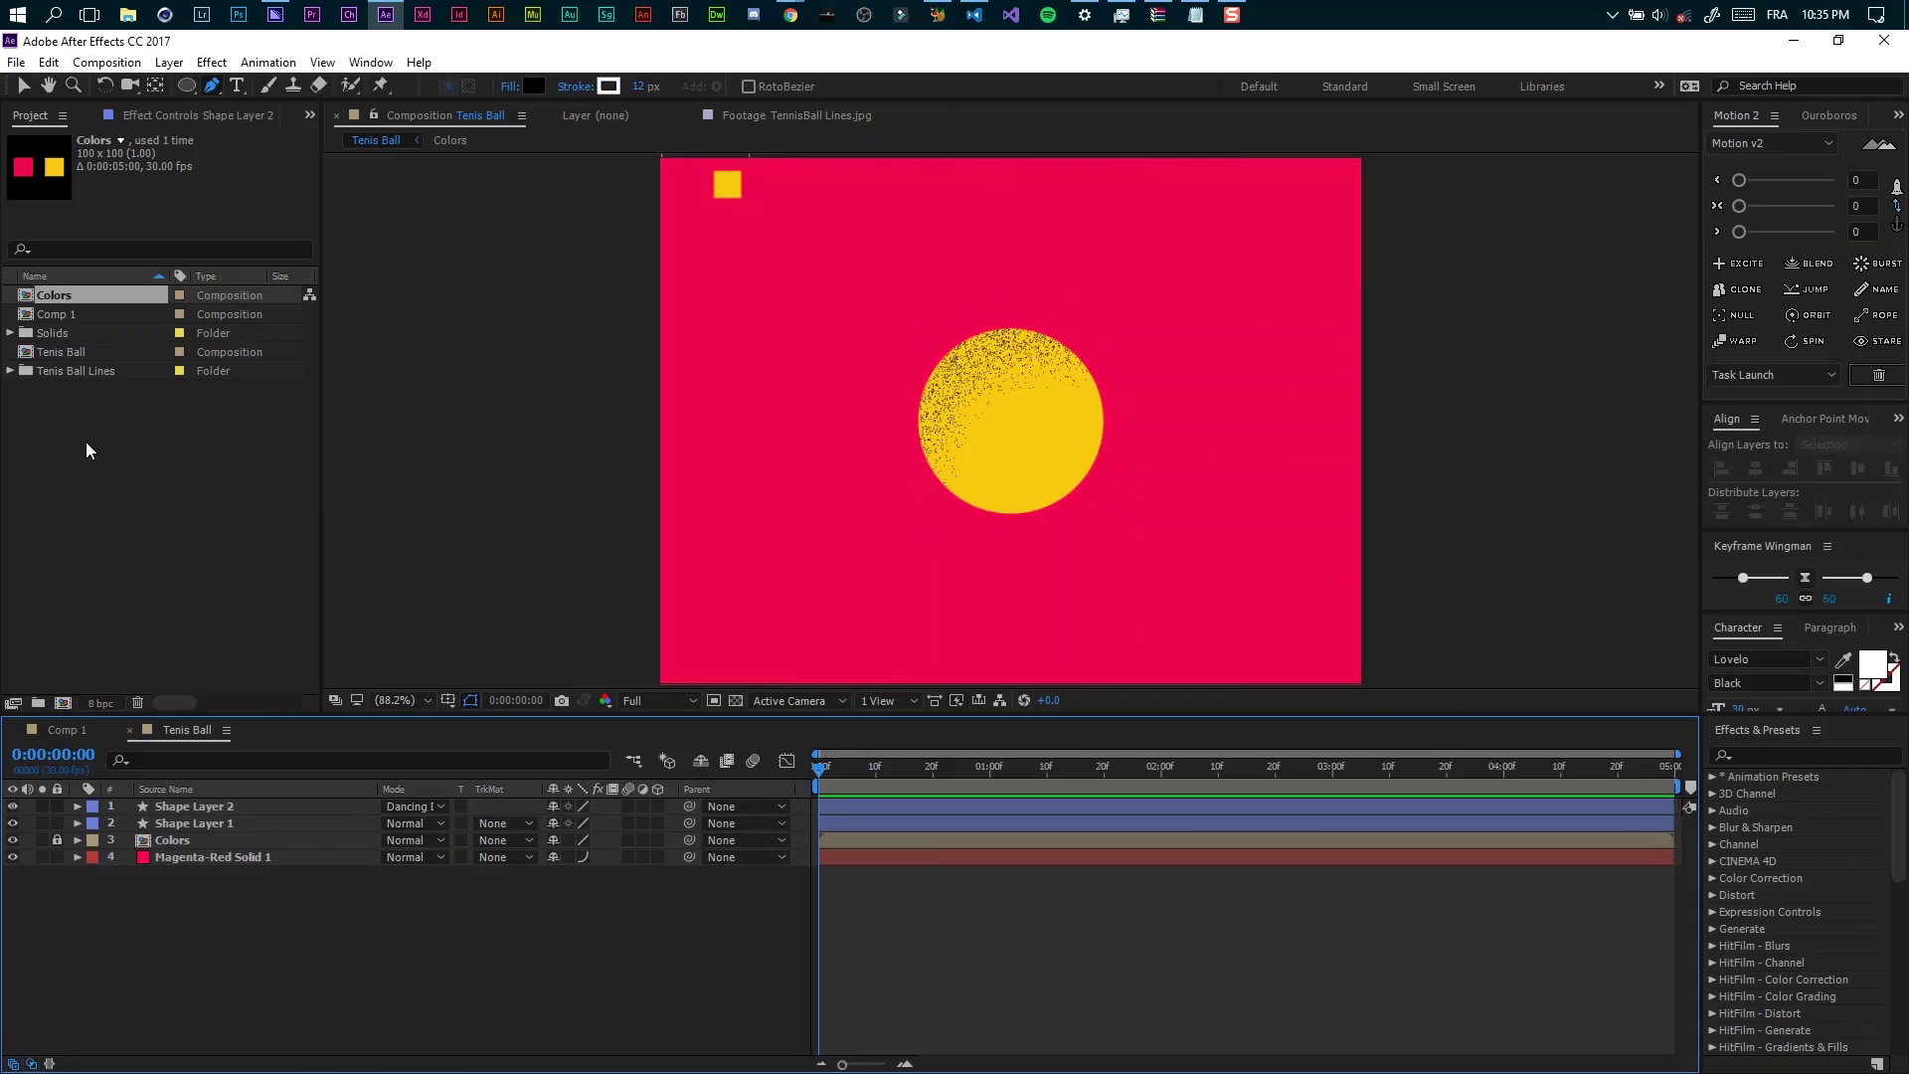
# Add TennisBall Lines.jpg from the Tenis Ball Lines folder to Tenis Ball, scaled to 56%.
pyautogui.click(11, 371)
pyautogui.click(85, 389)
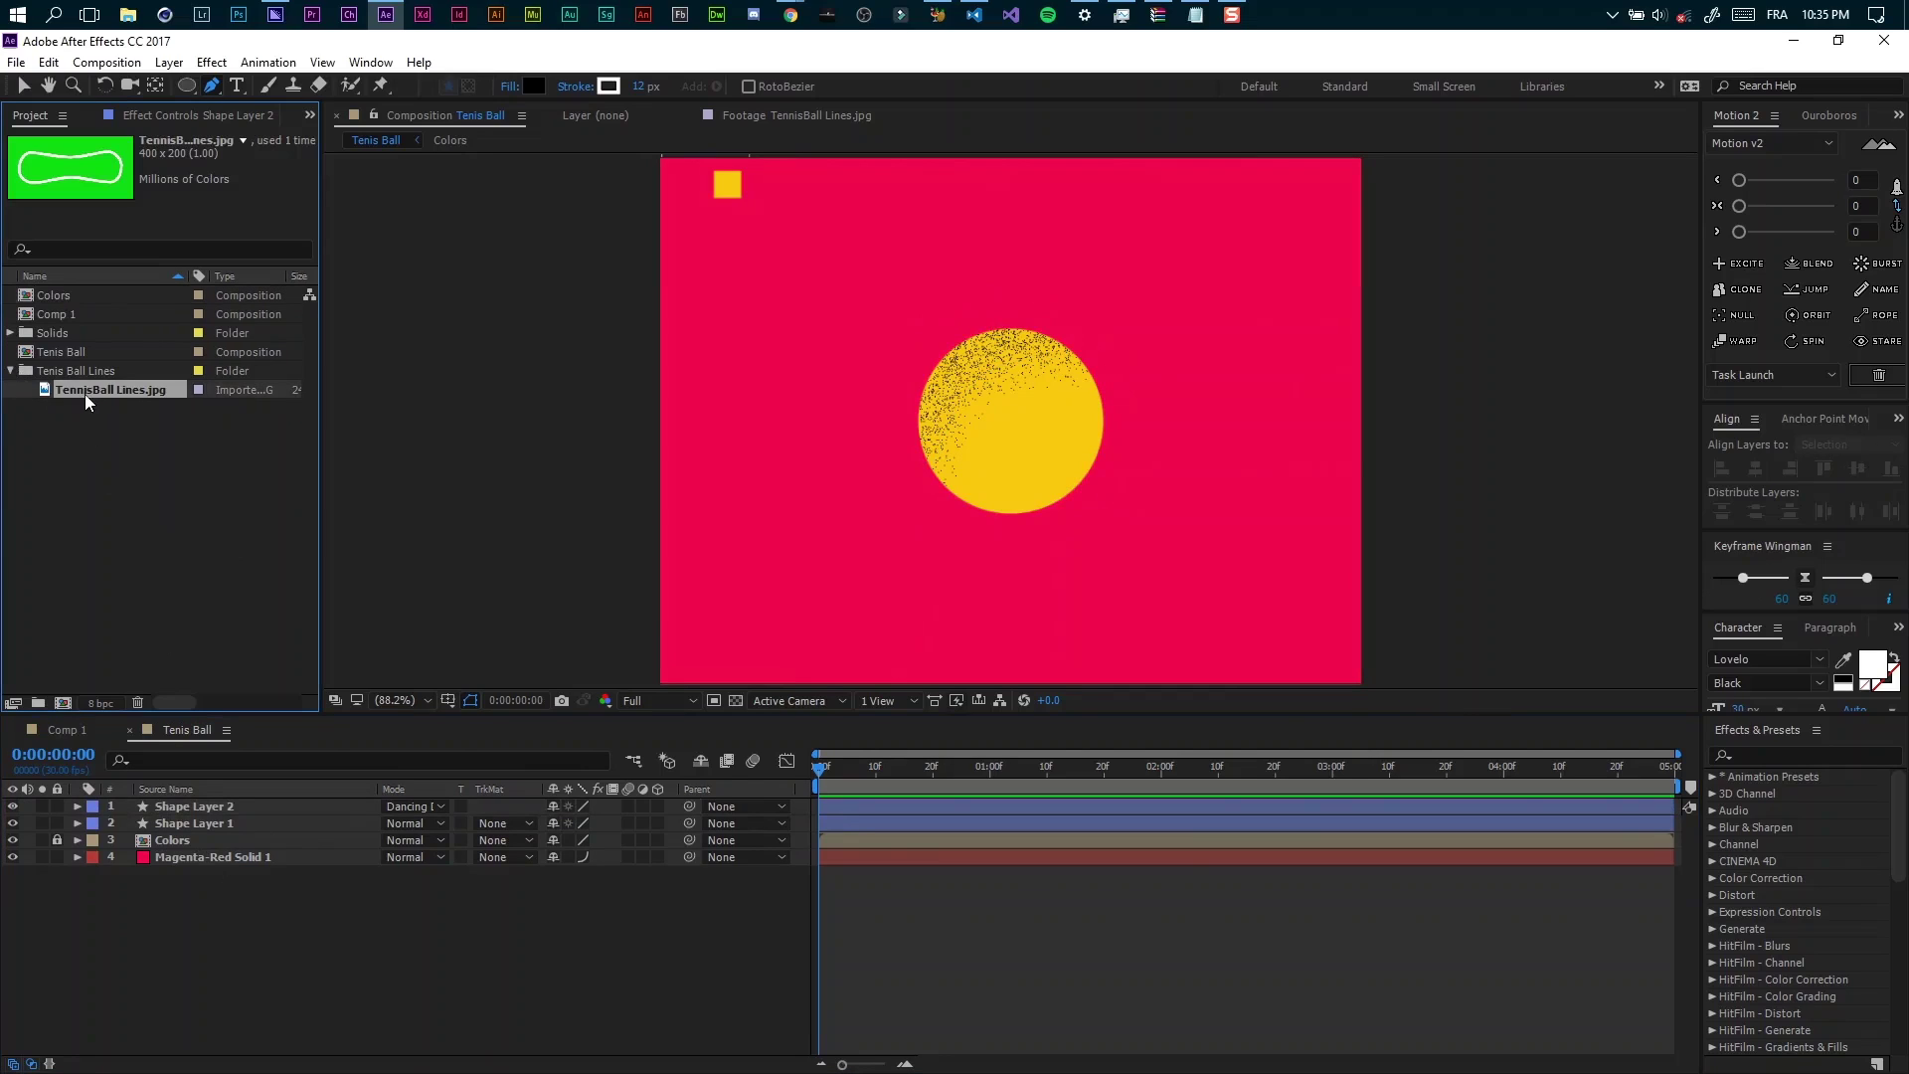
pyautogui.doubleClick(95, 390)
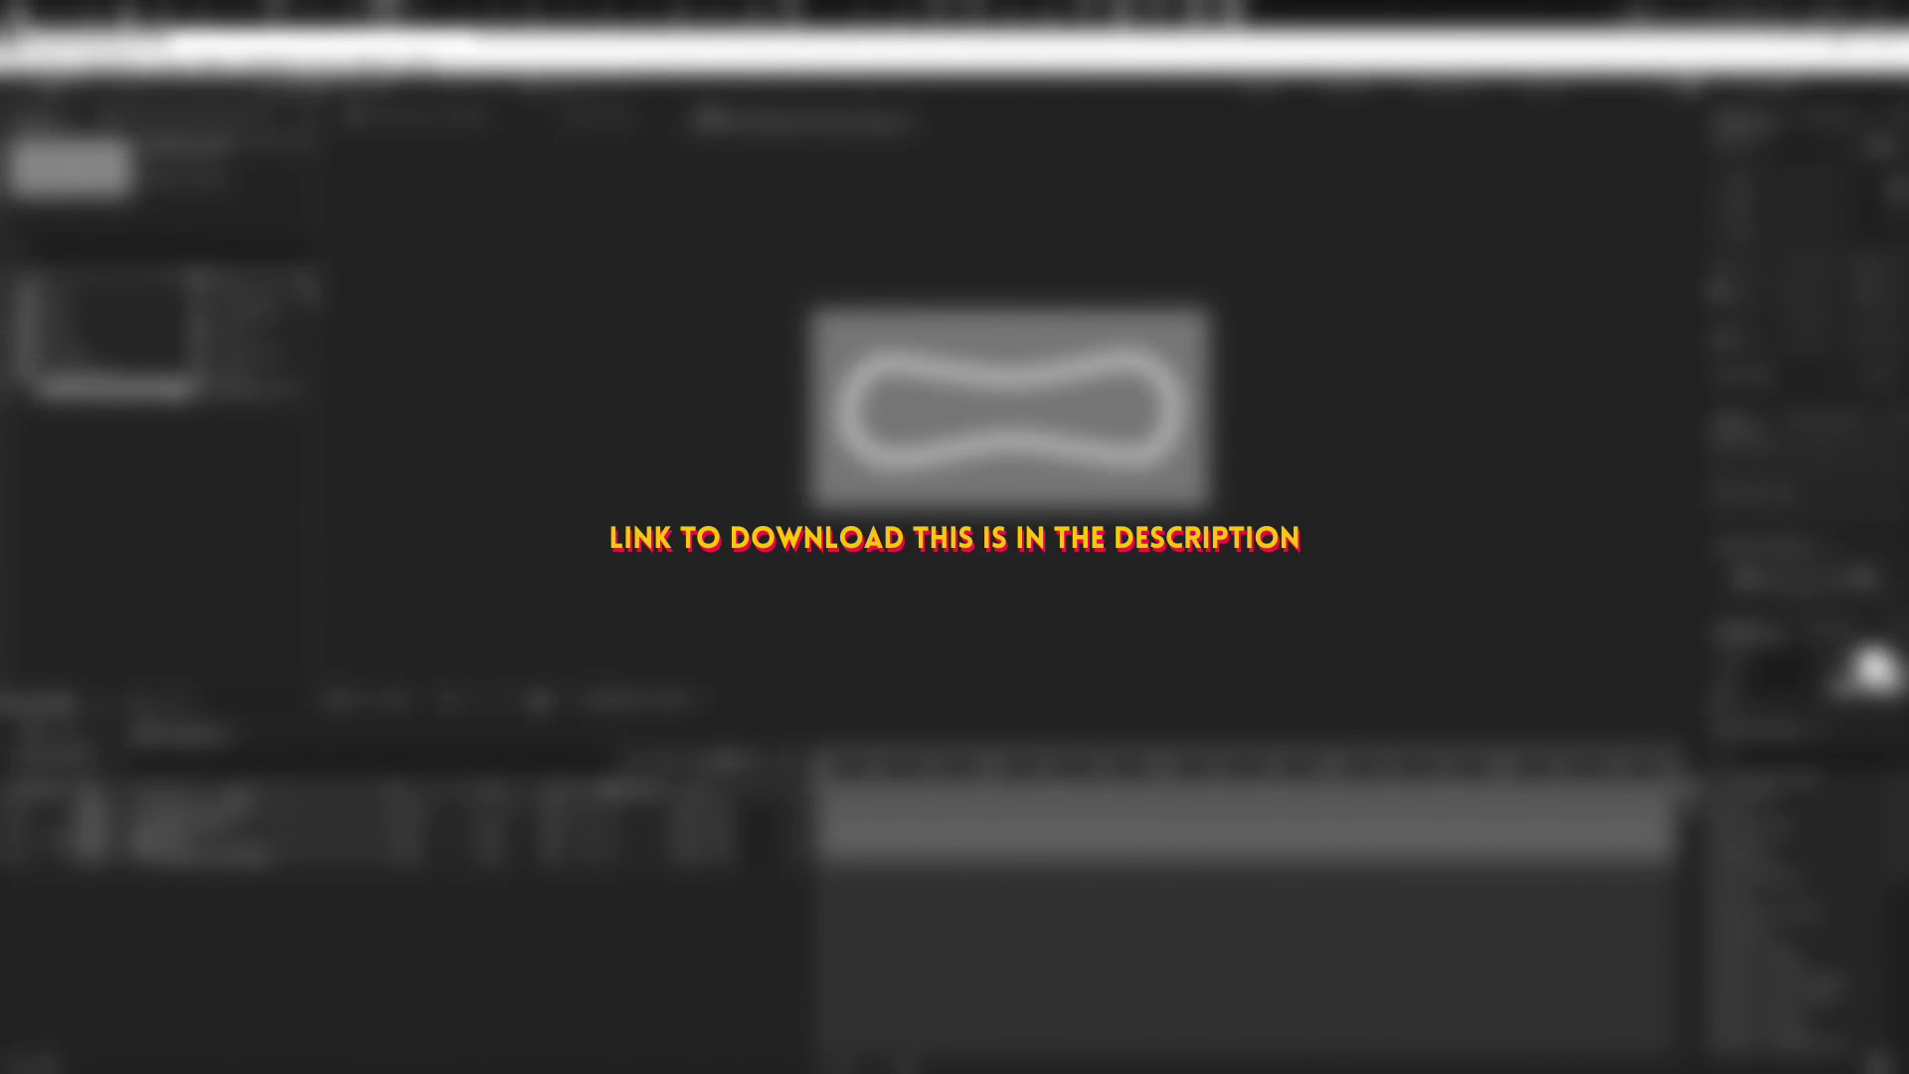
pyautogui.moveTo(96, 389); pyautogui.dragTo(238, 803)
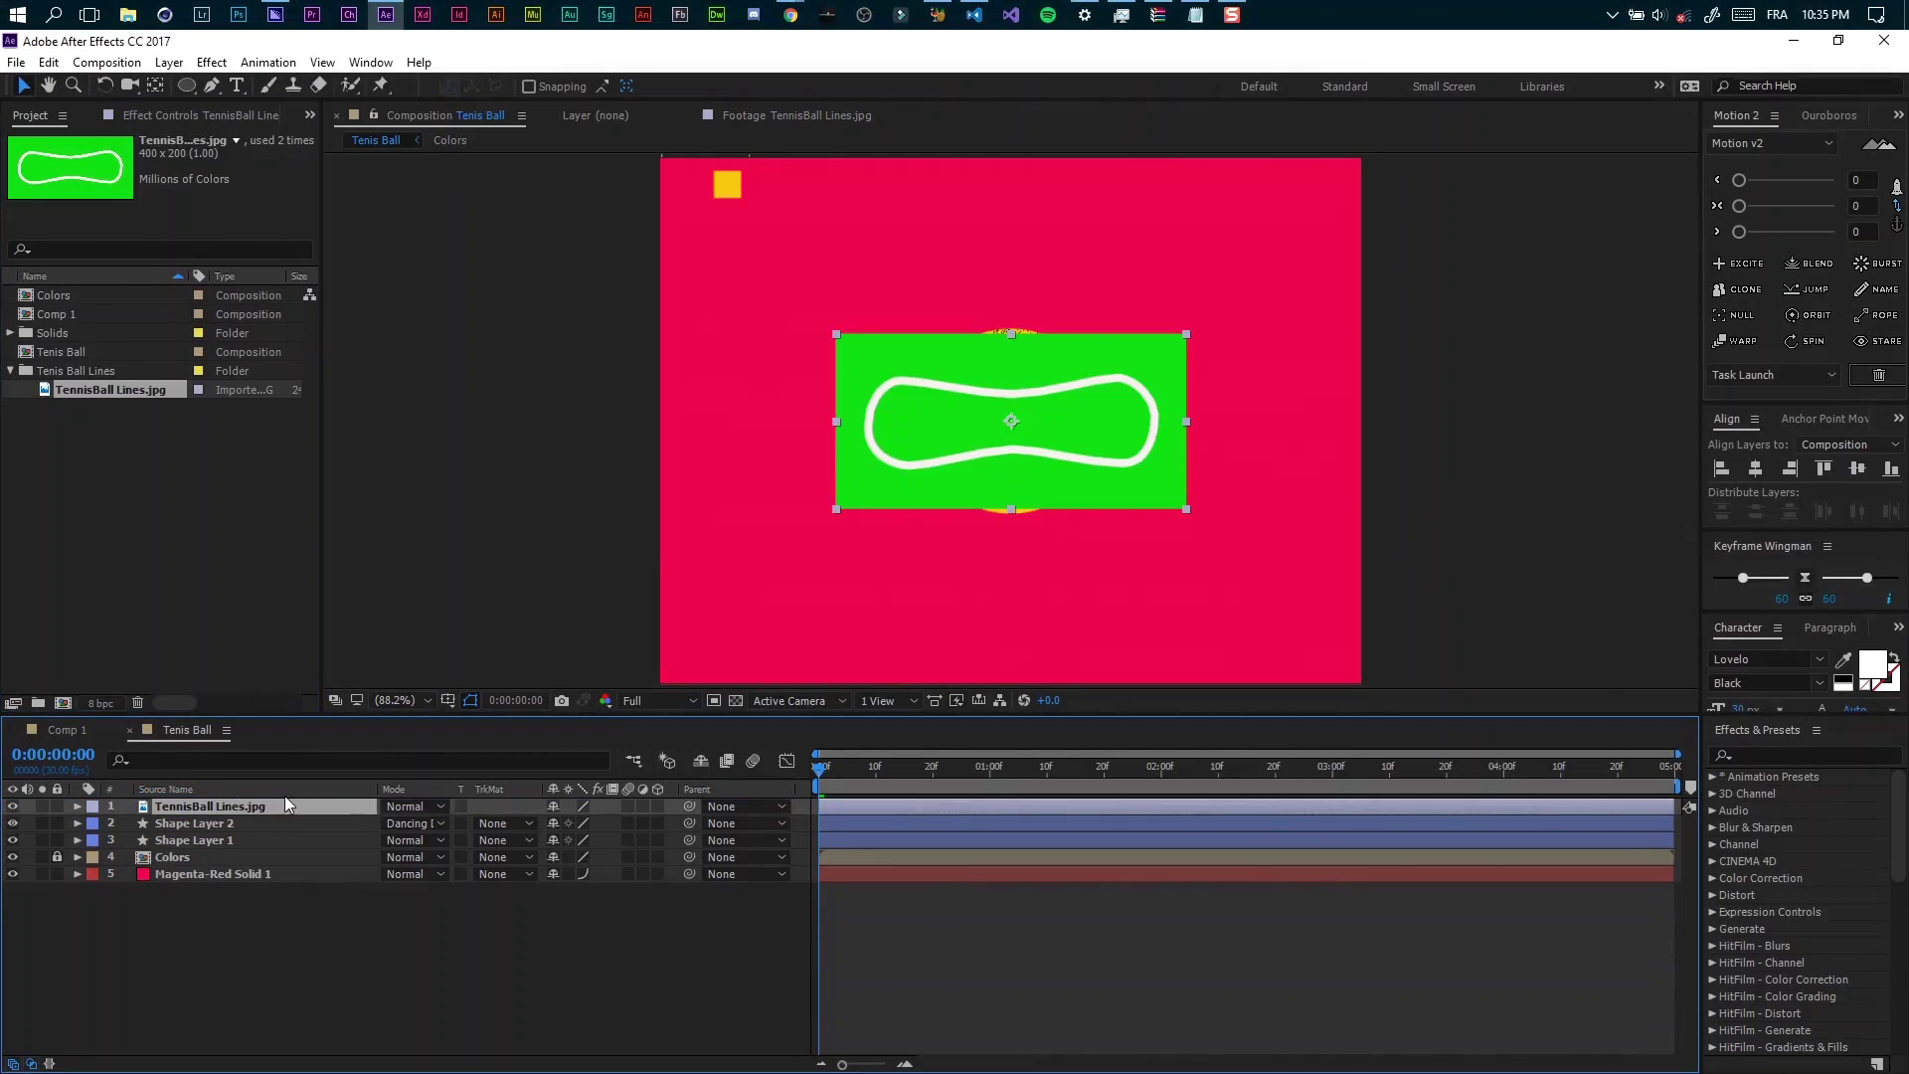
pyautogui.press('s')
pyautogui.moveTo(580, 830); pyautogui.dragTo(537, 843)
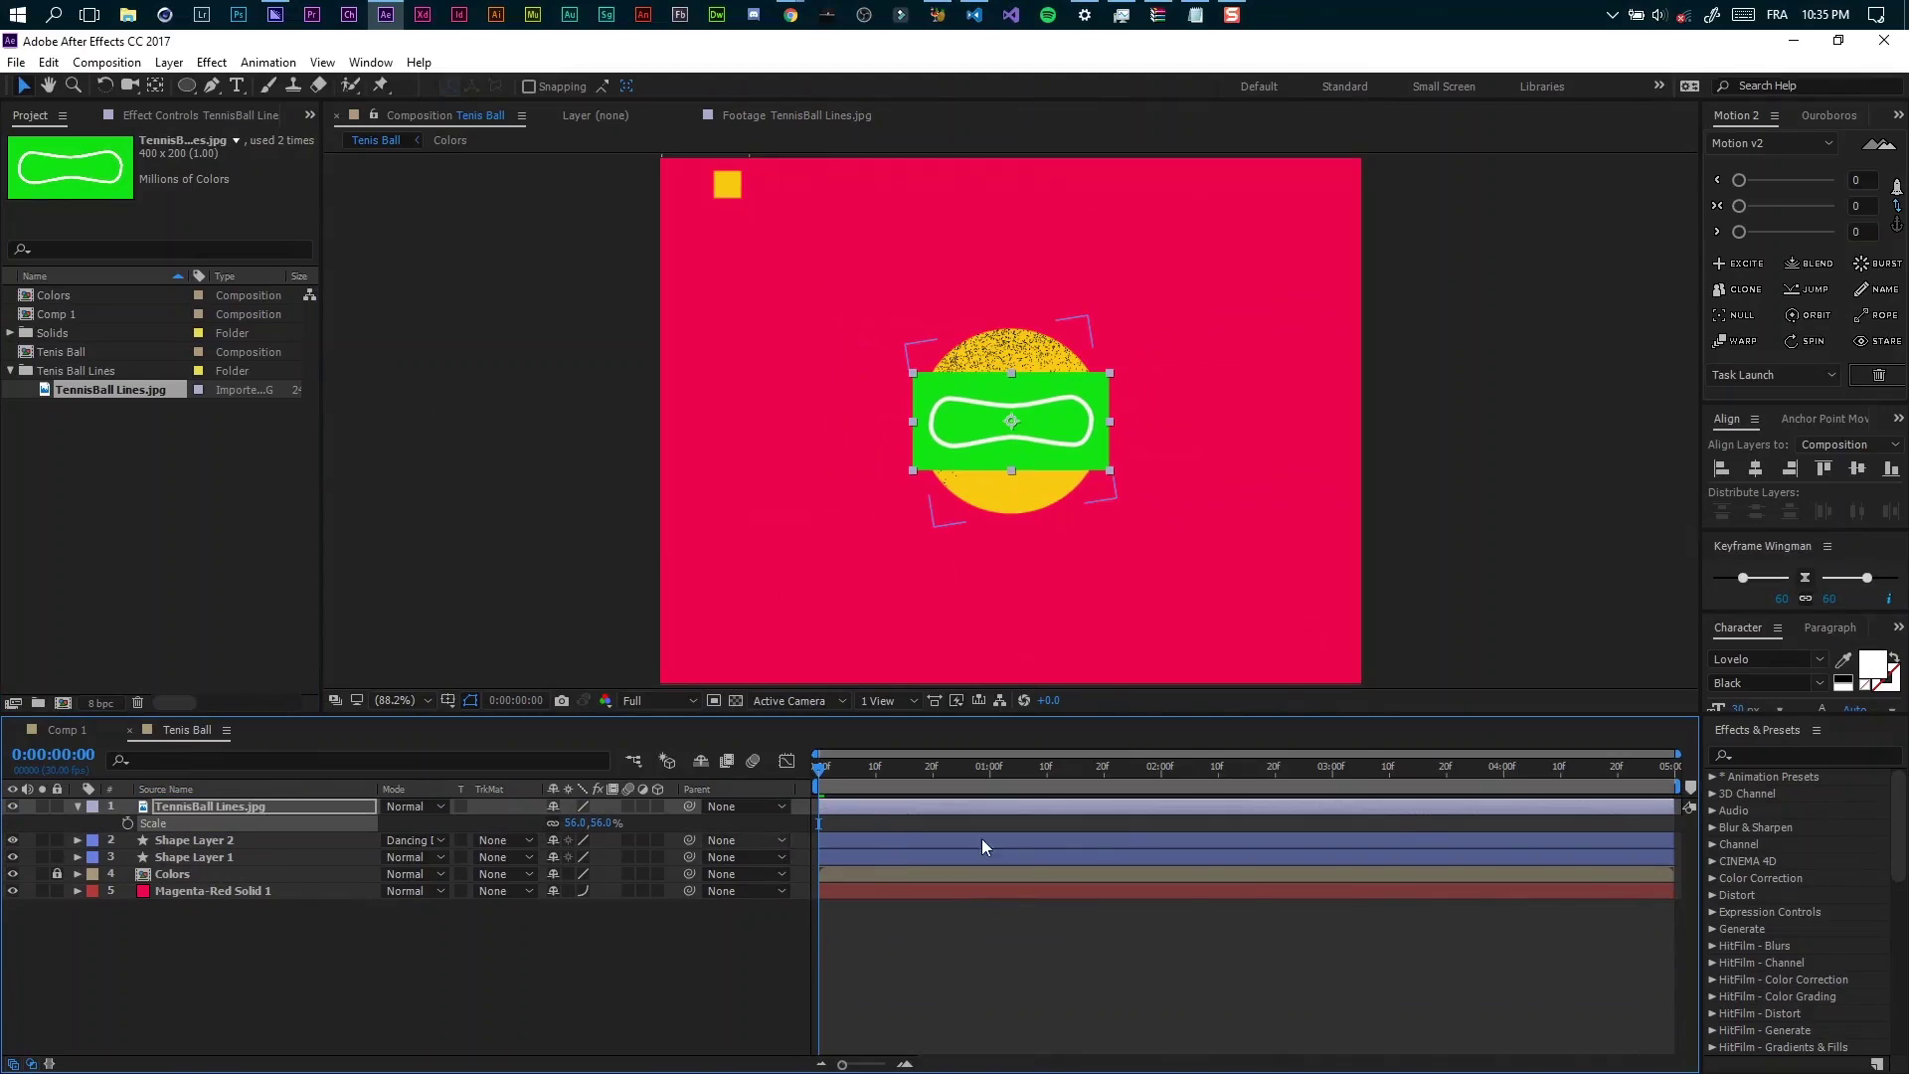
pyautogui.click(1728, 758)
# Apply Keylight to TennisBall Lines.jpg and sample its green background as the Screen Colour.
pyautogui.write('keyl')
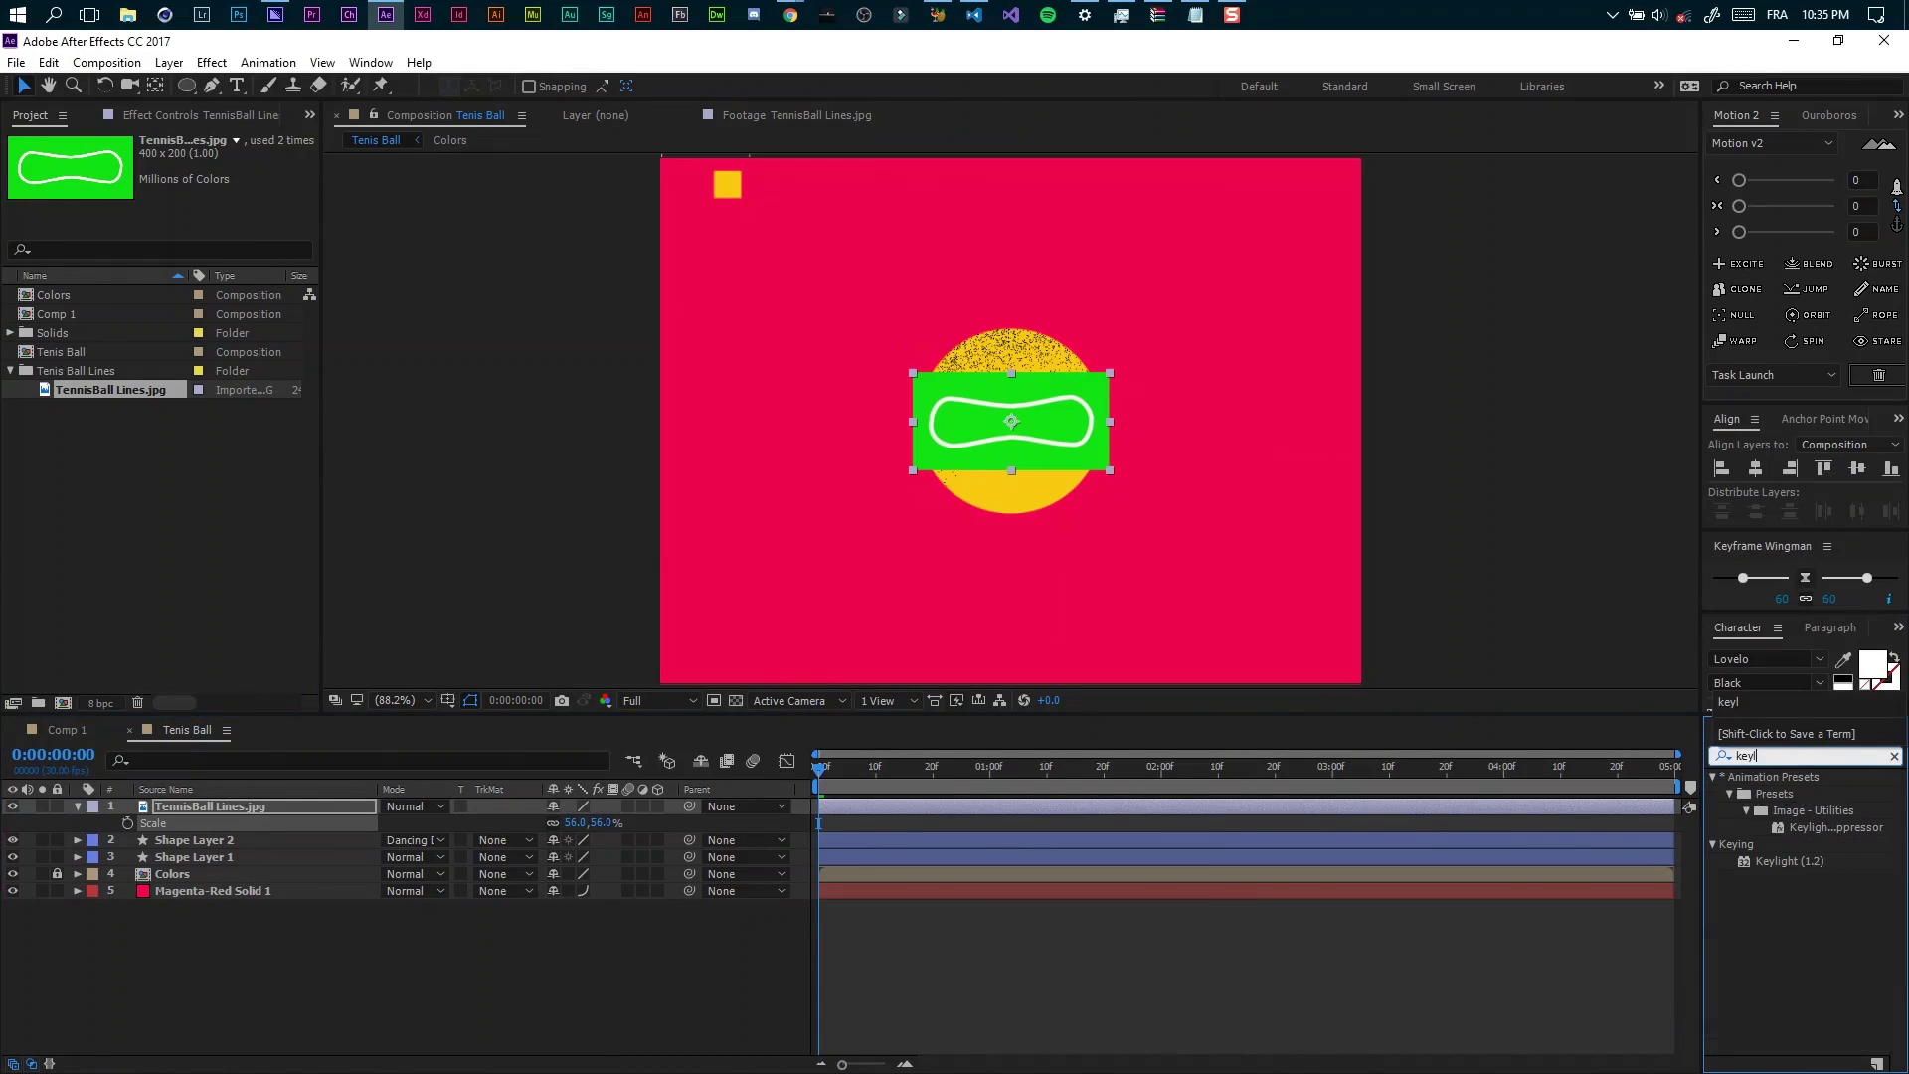
pyautogui.moveTo(1791, 867); pyautogui.dragTo(1028, 438)
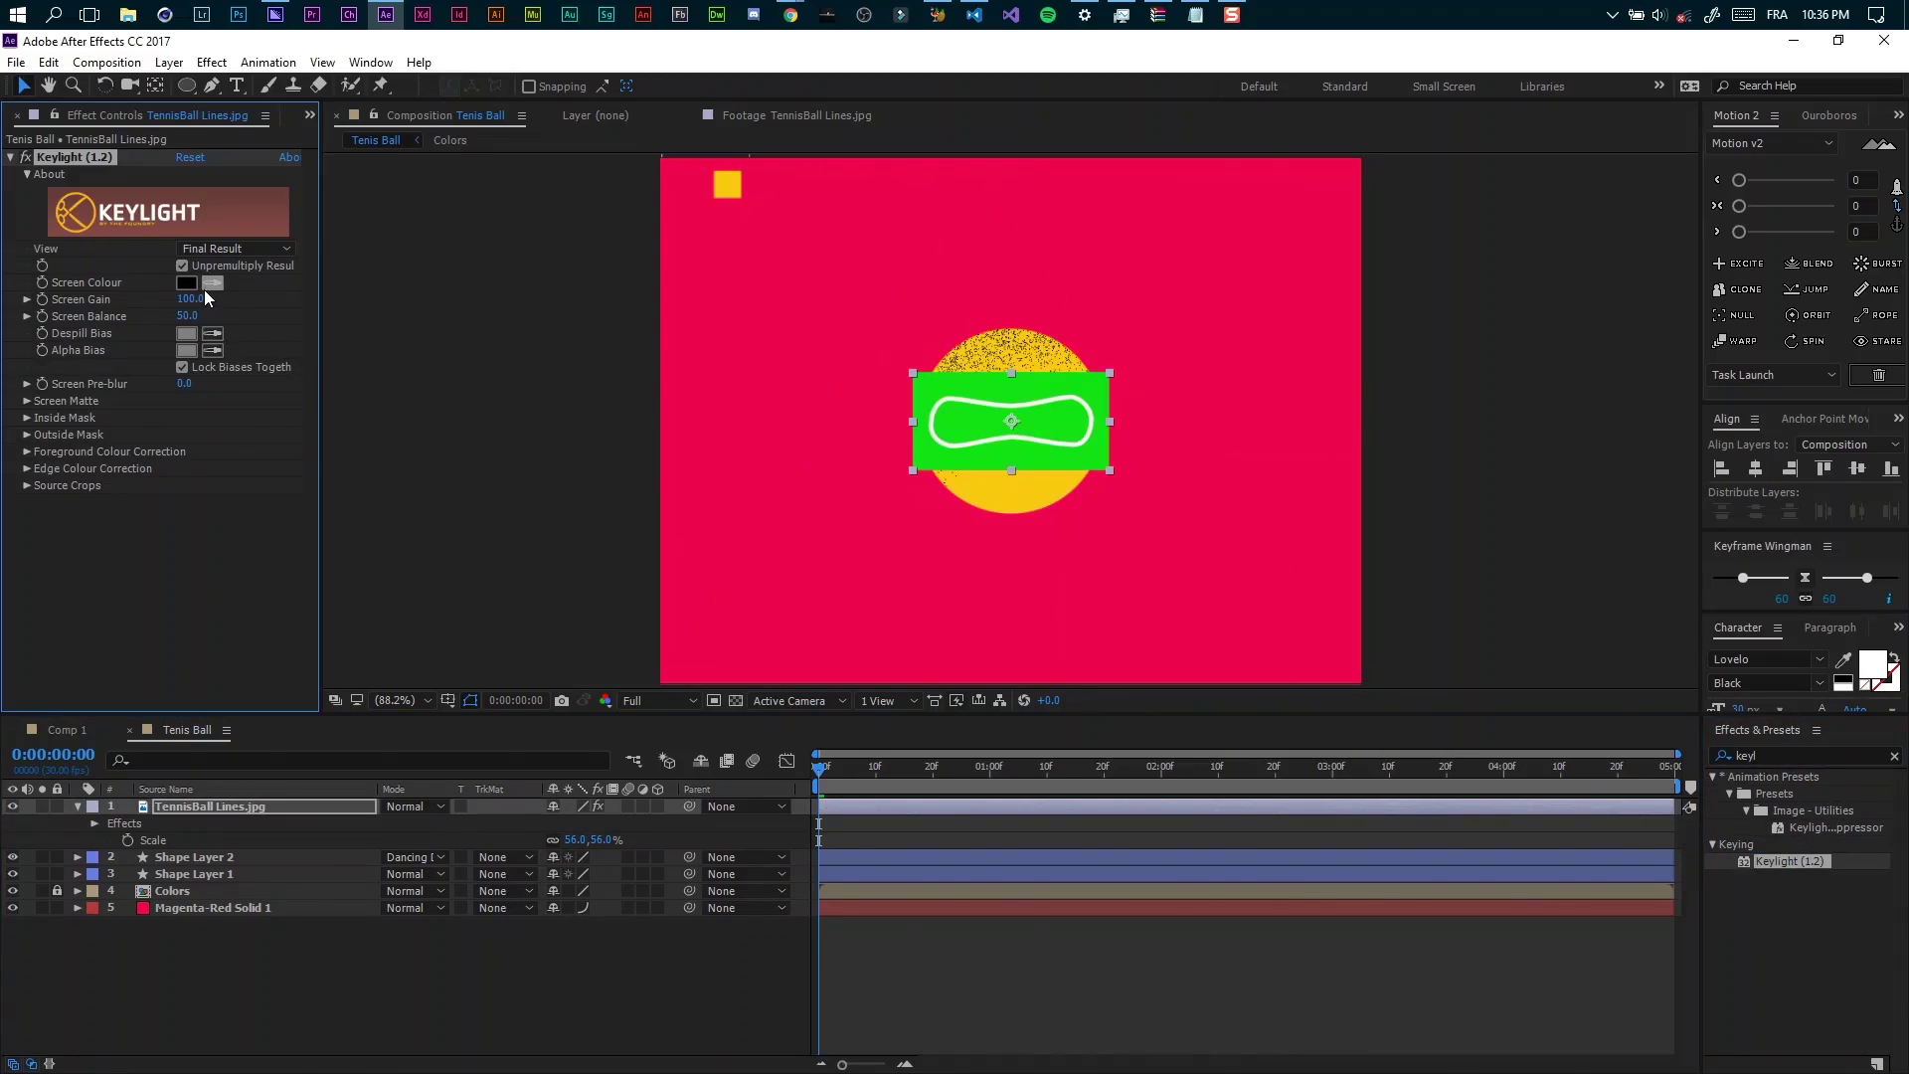
pyautogui.click(1002, 379)
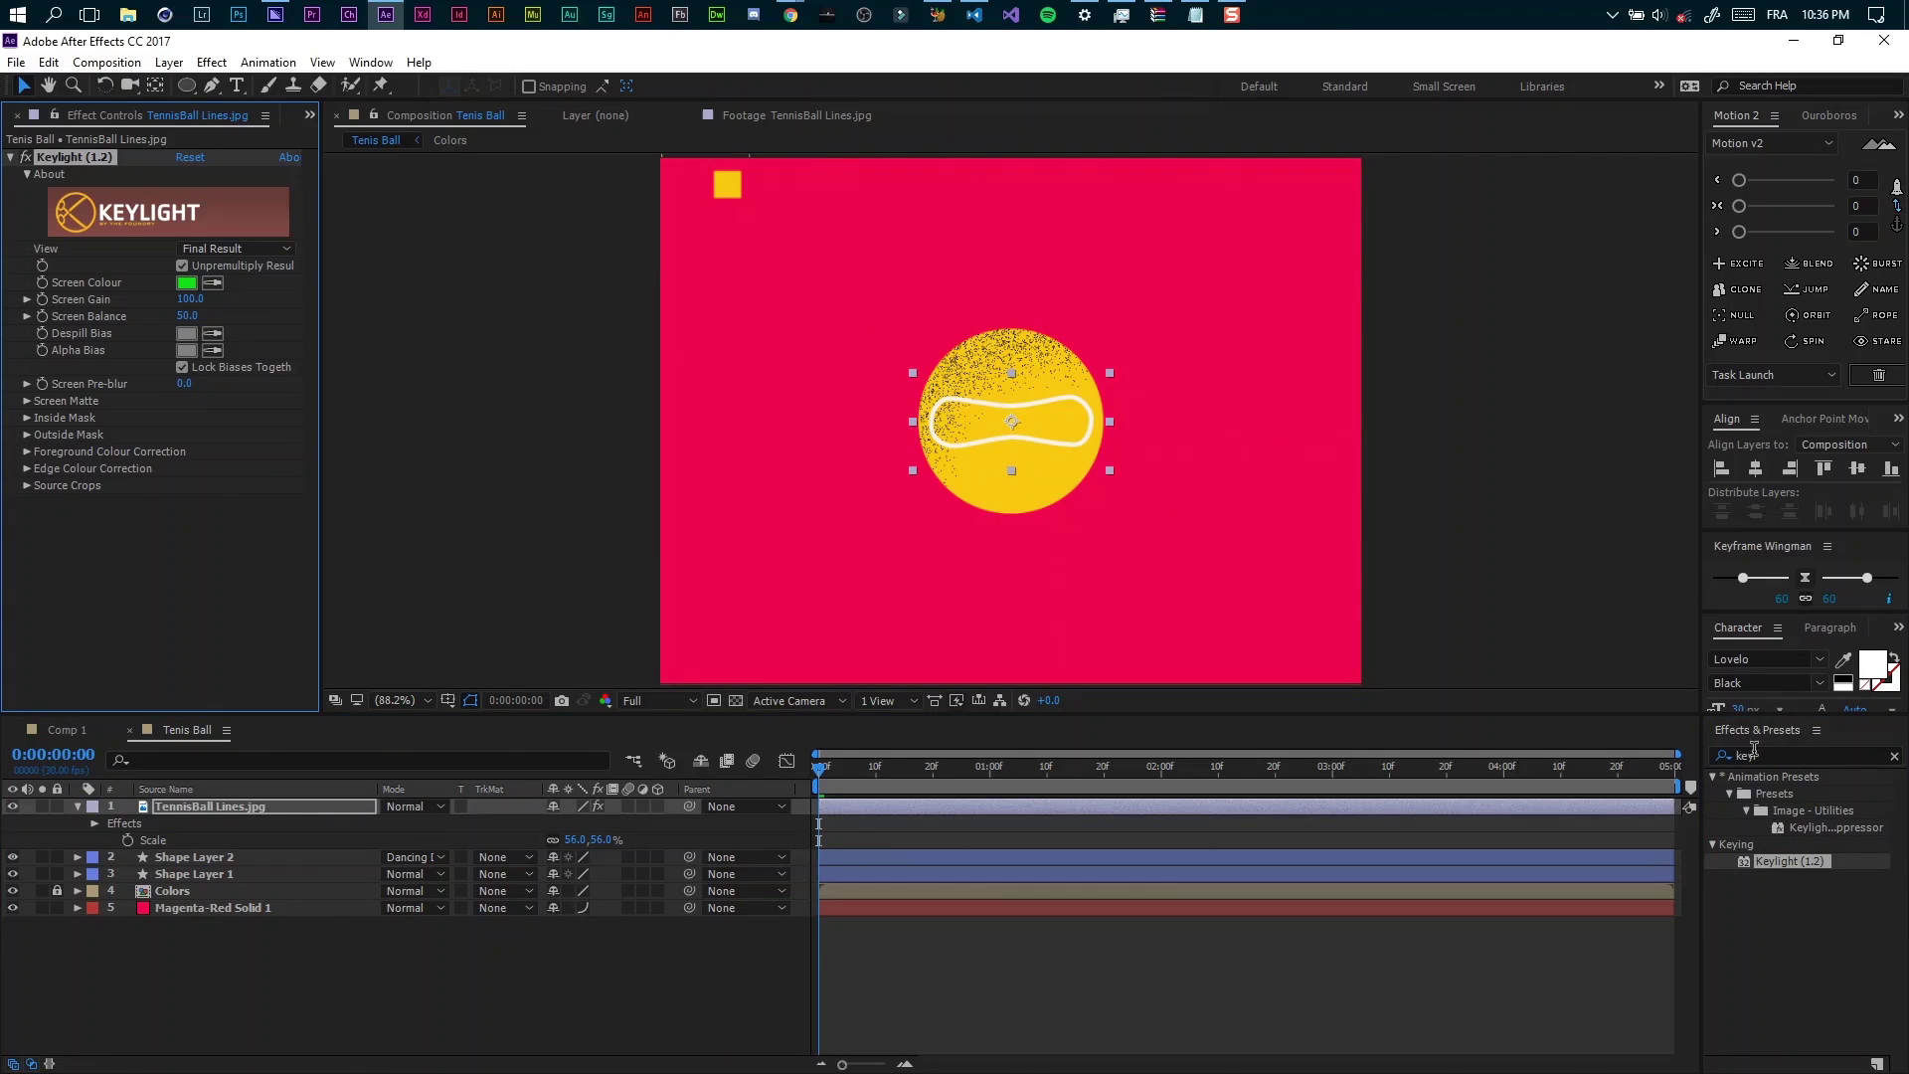
pyautogui.click(1714, 747)
# Apply CC Sphere to the seam layer and raise its Light Height to 100.
pyautogui.write('p')
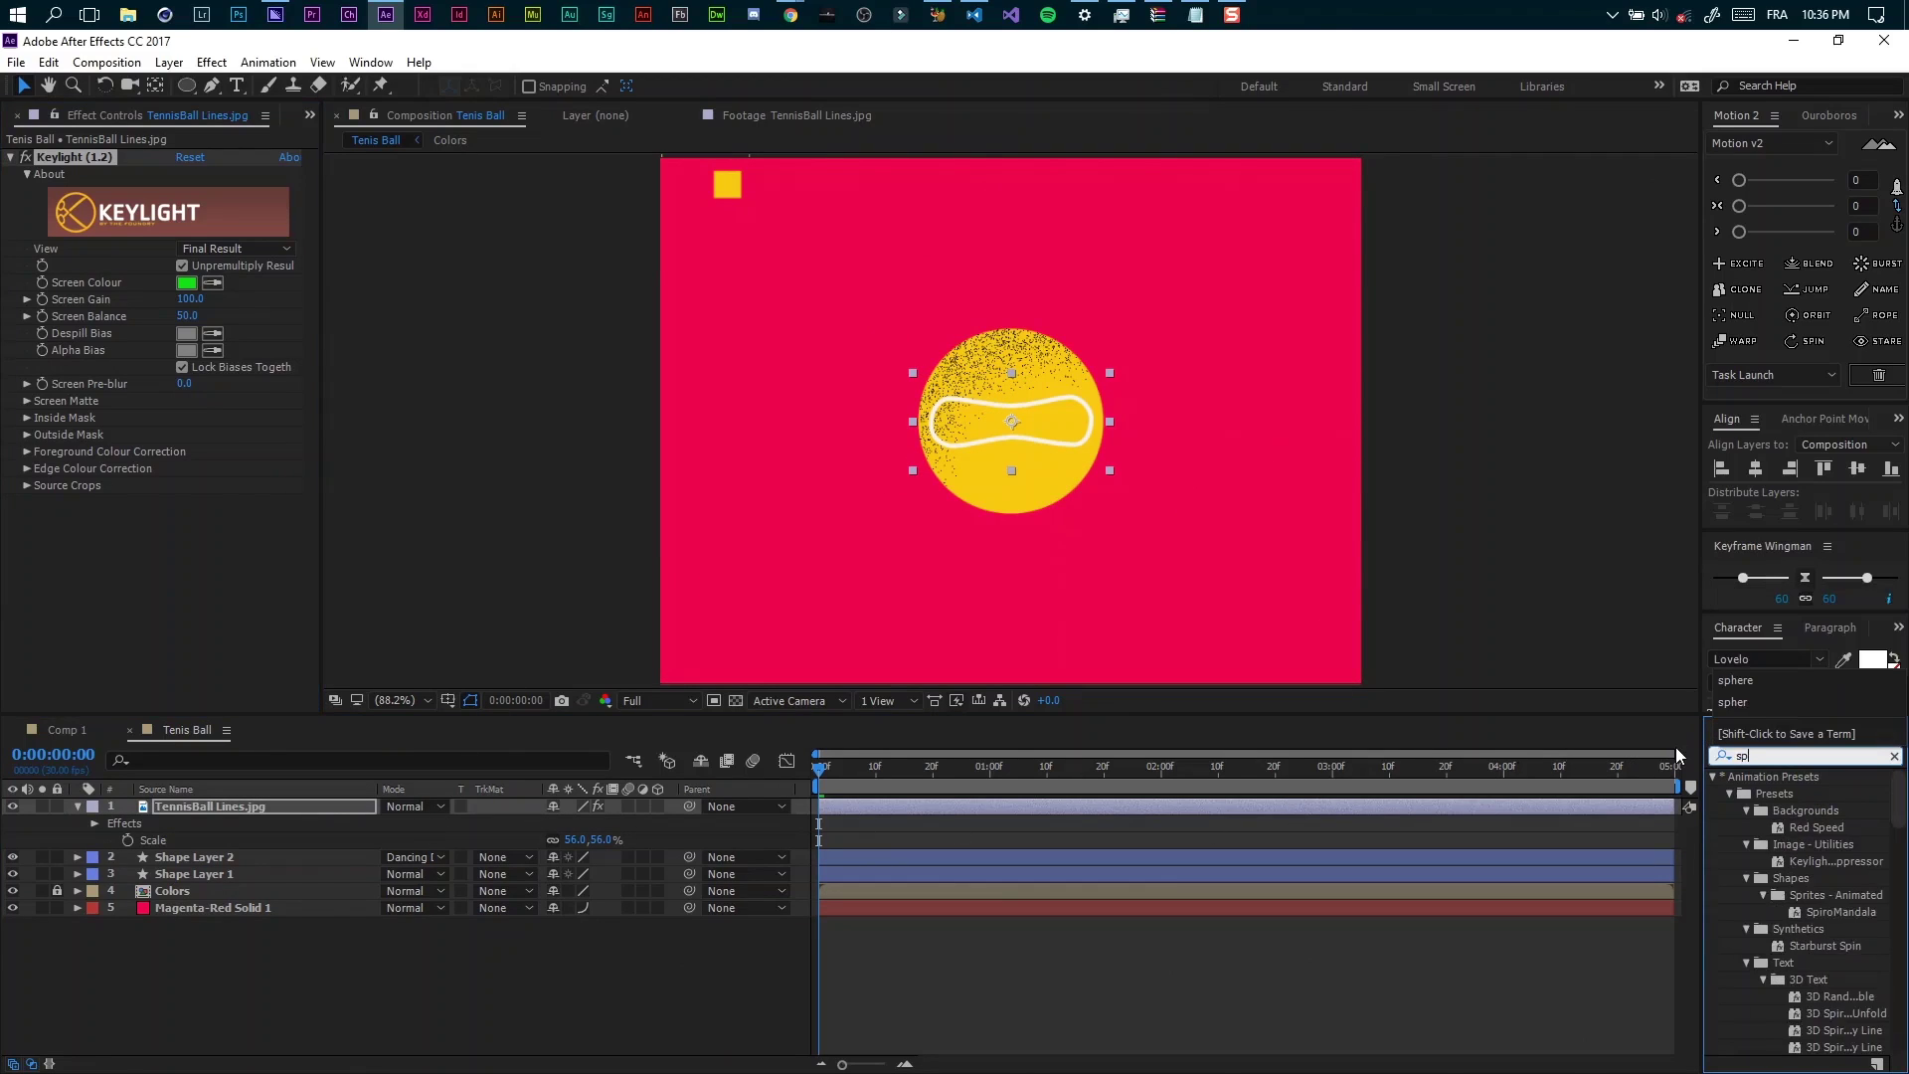
pyautogui.write('h')
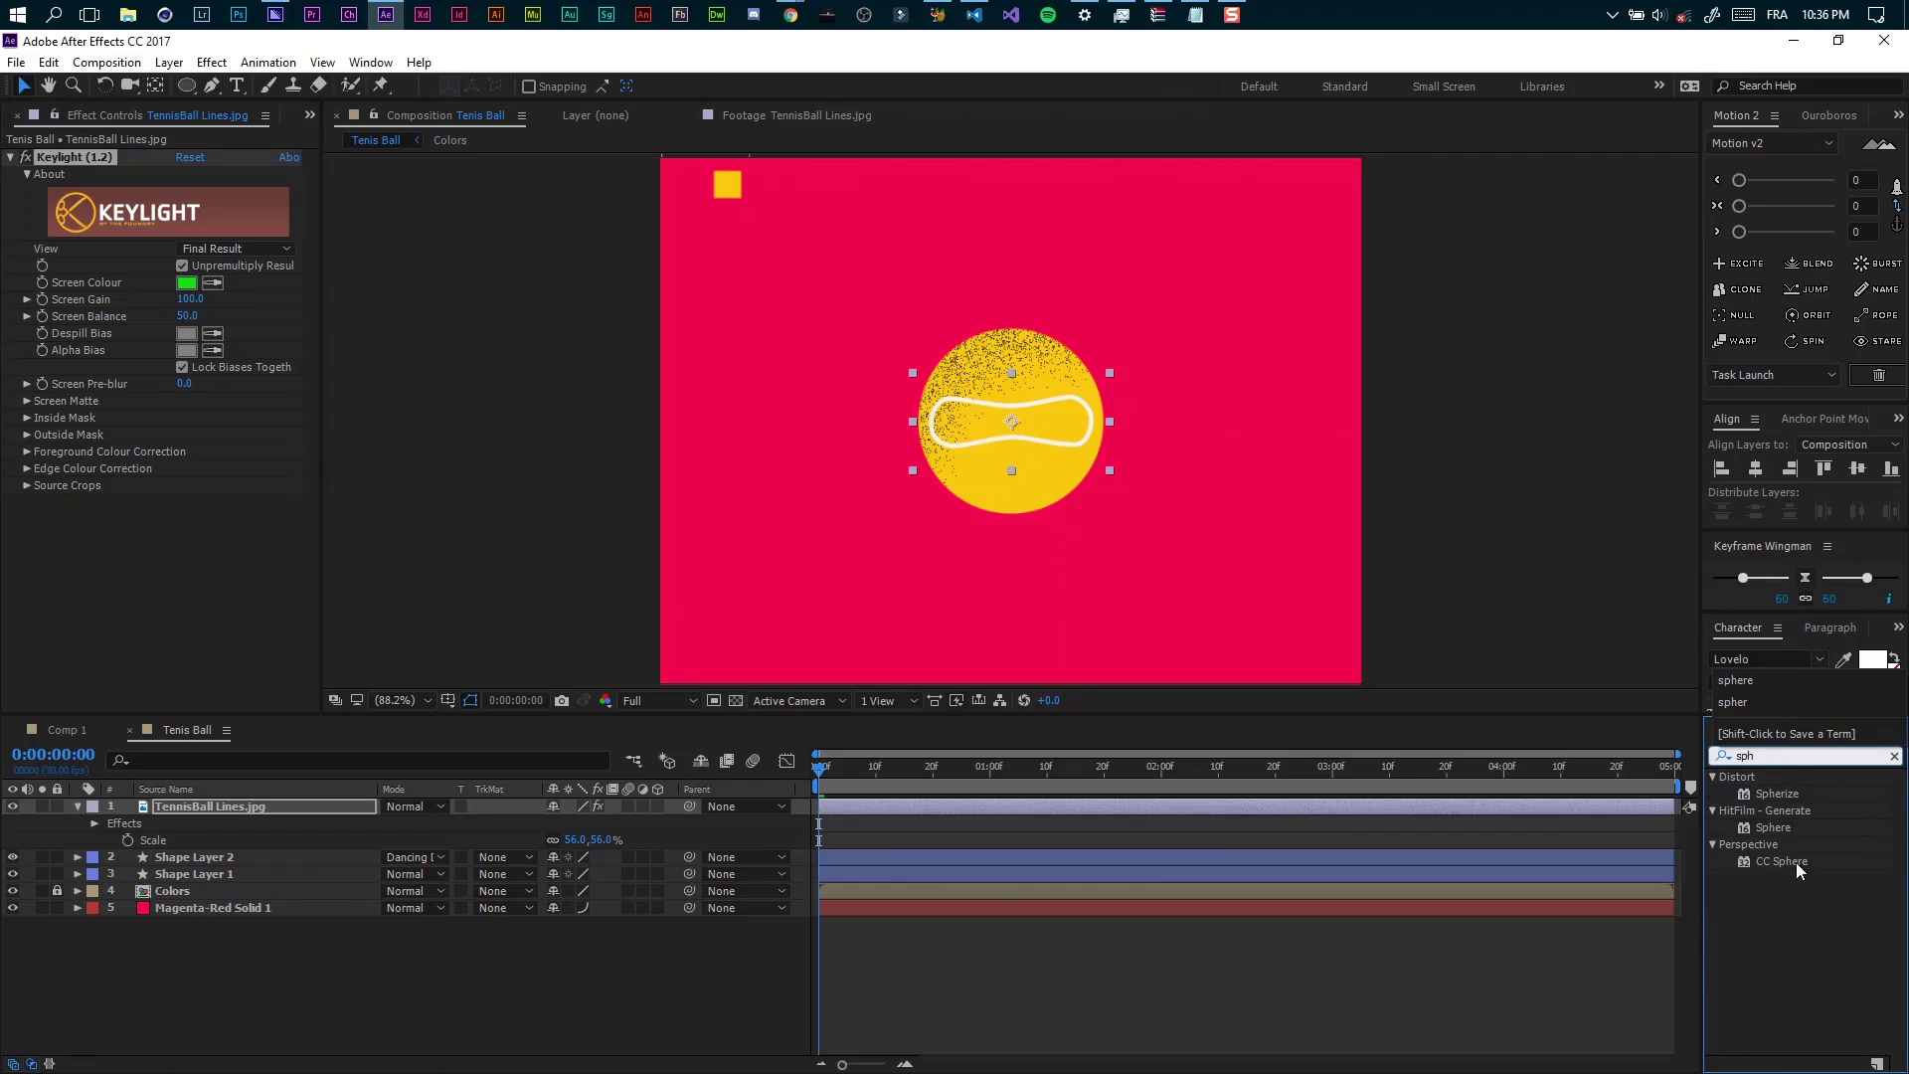
pyautogui.doubleClick(1797, 870)
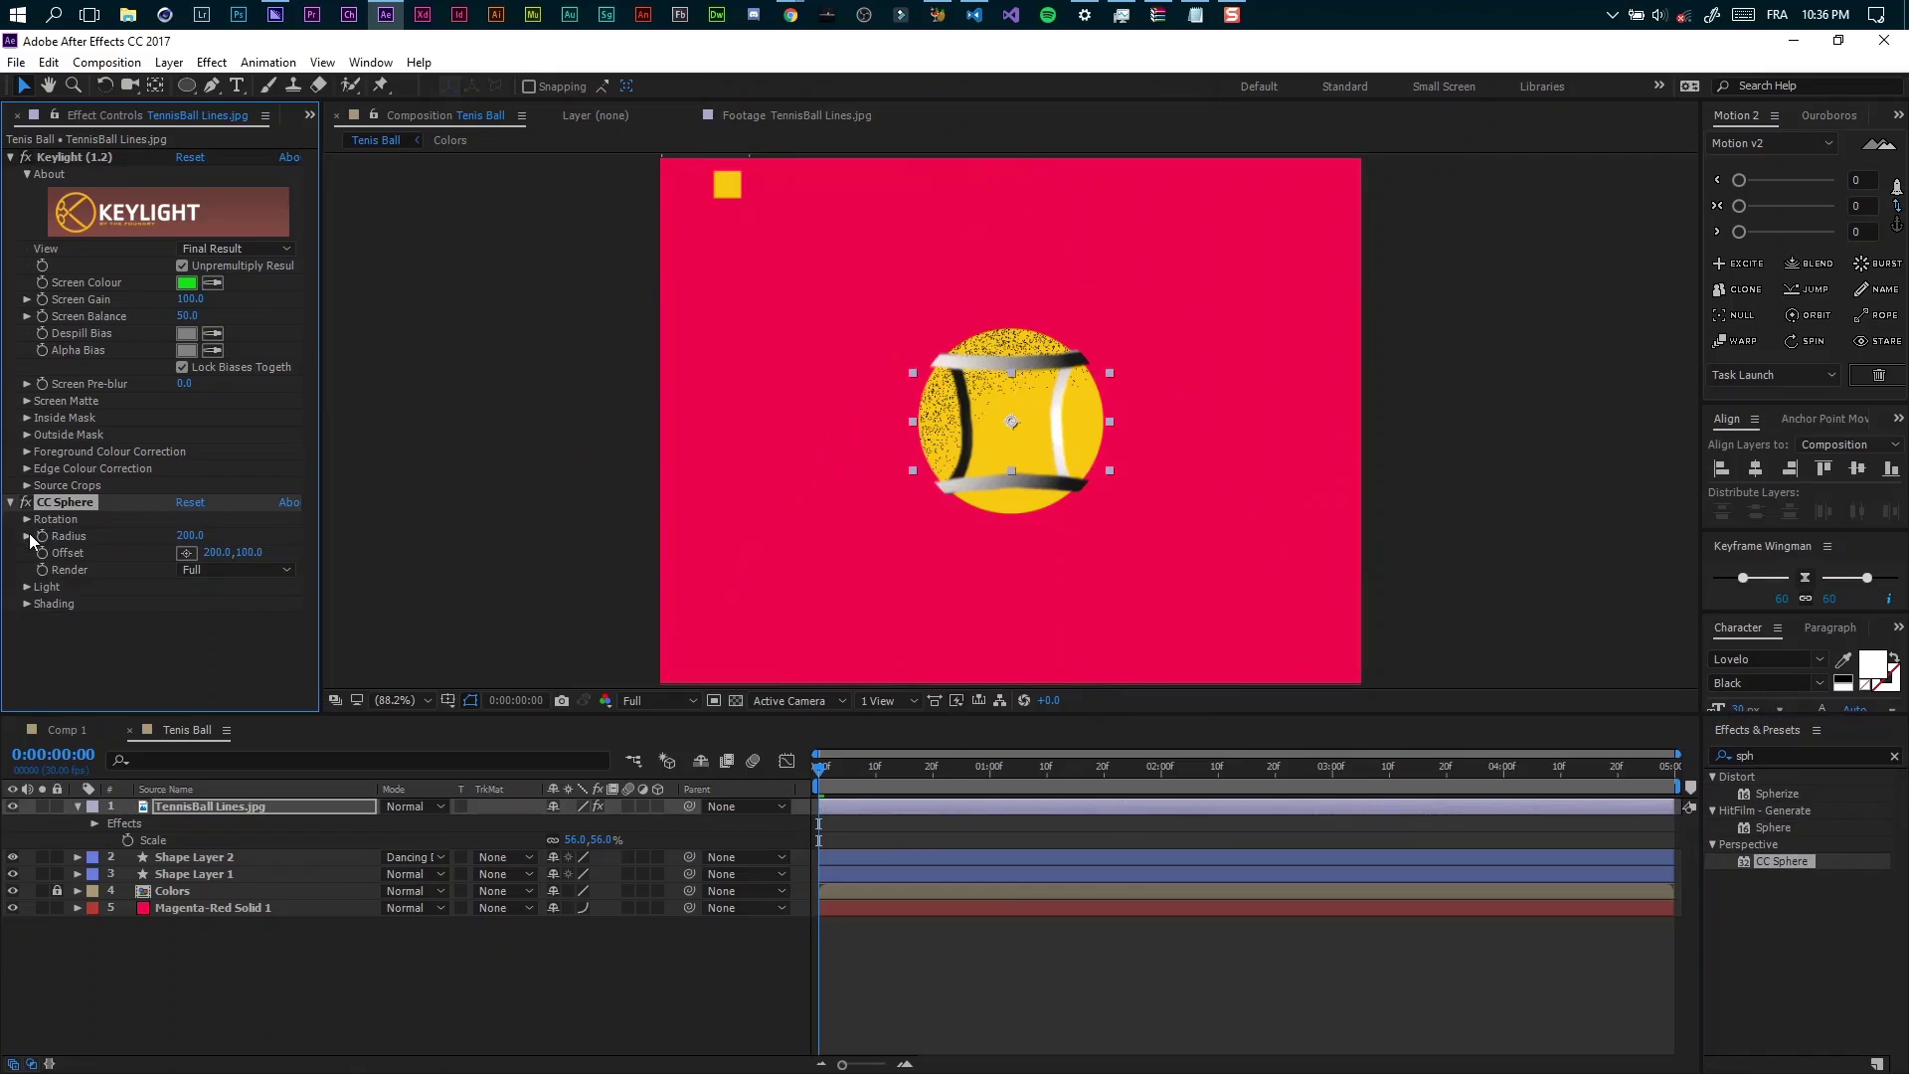
pyautogui.click(28, 586)
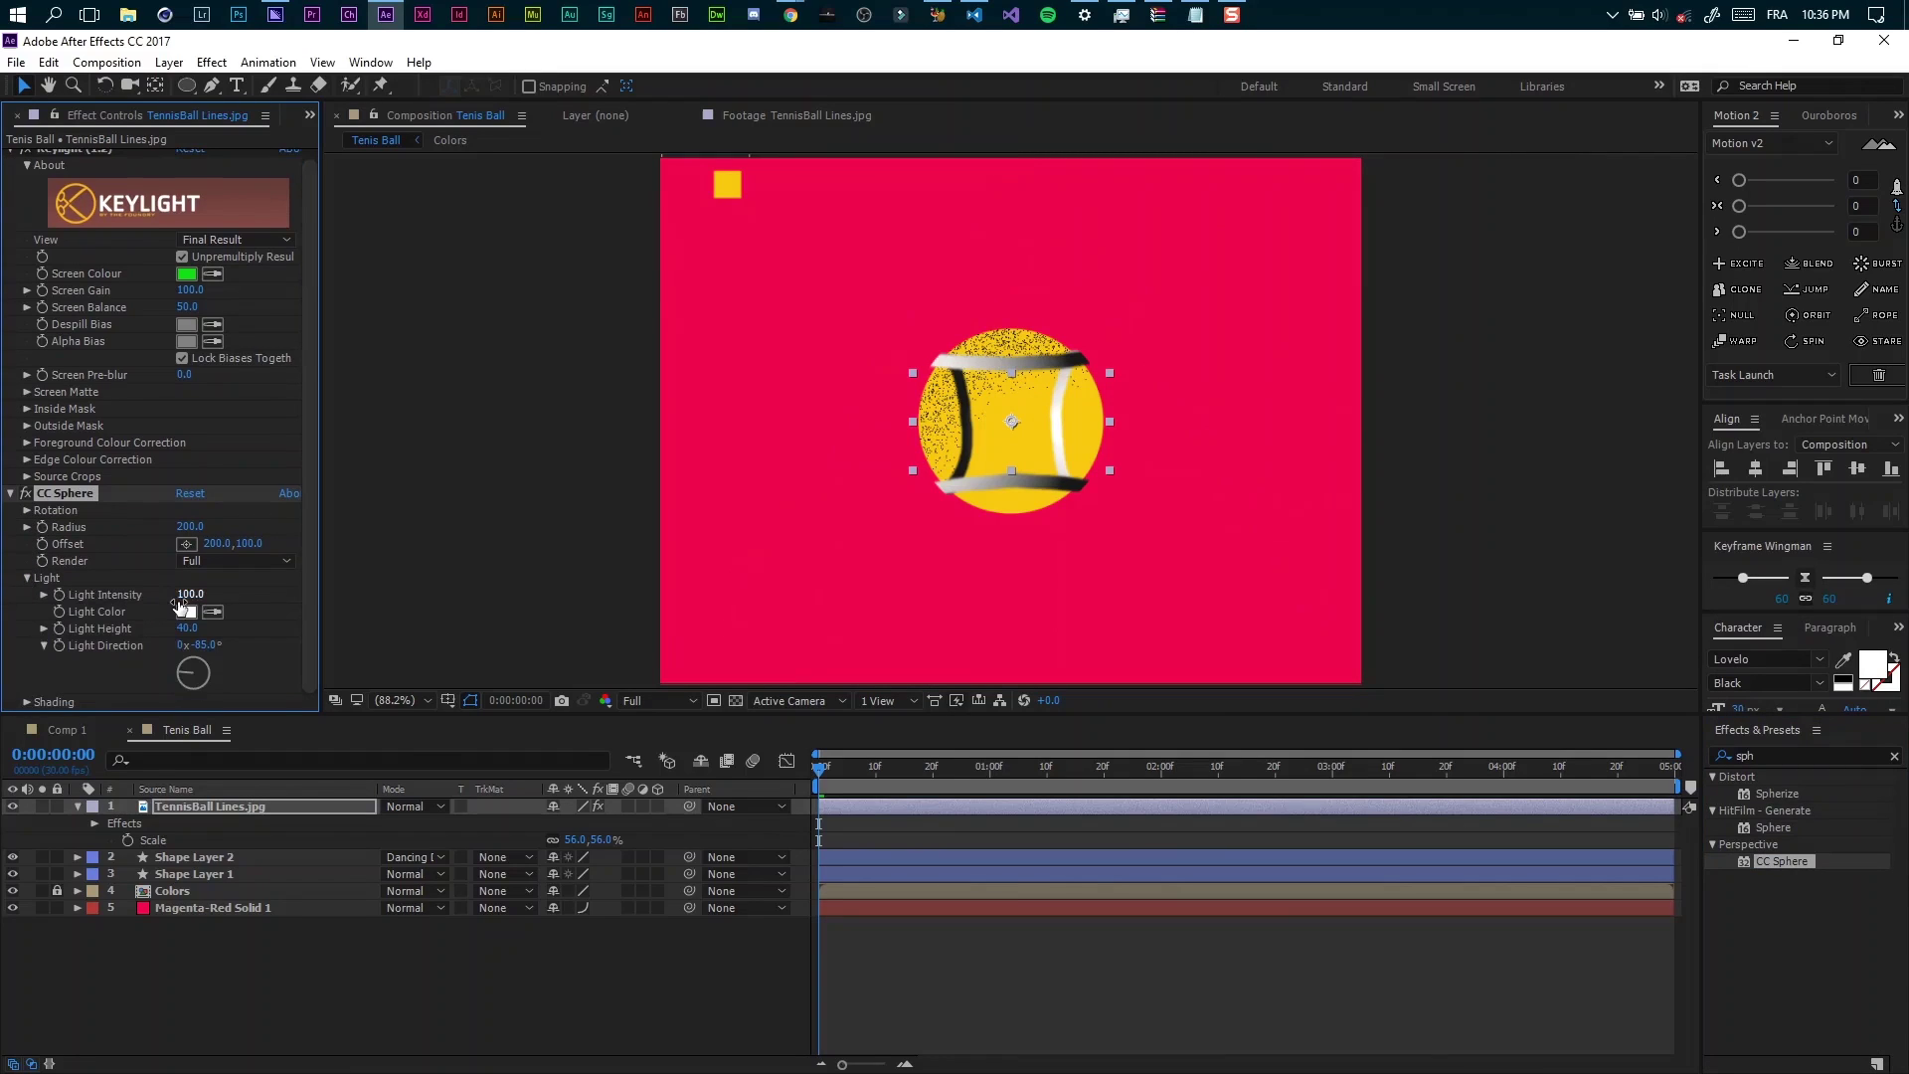
pyautogui.moveTo(183, 627); pyautogui.dragTo(328, 635)
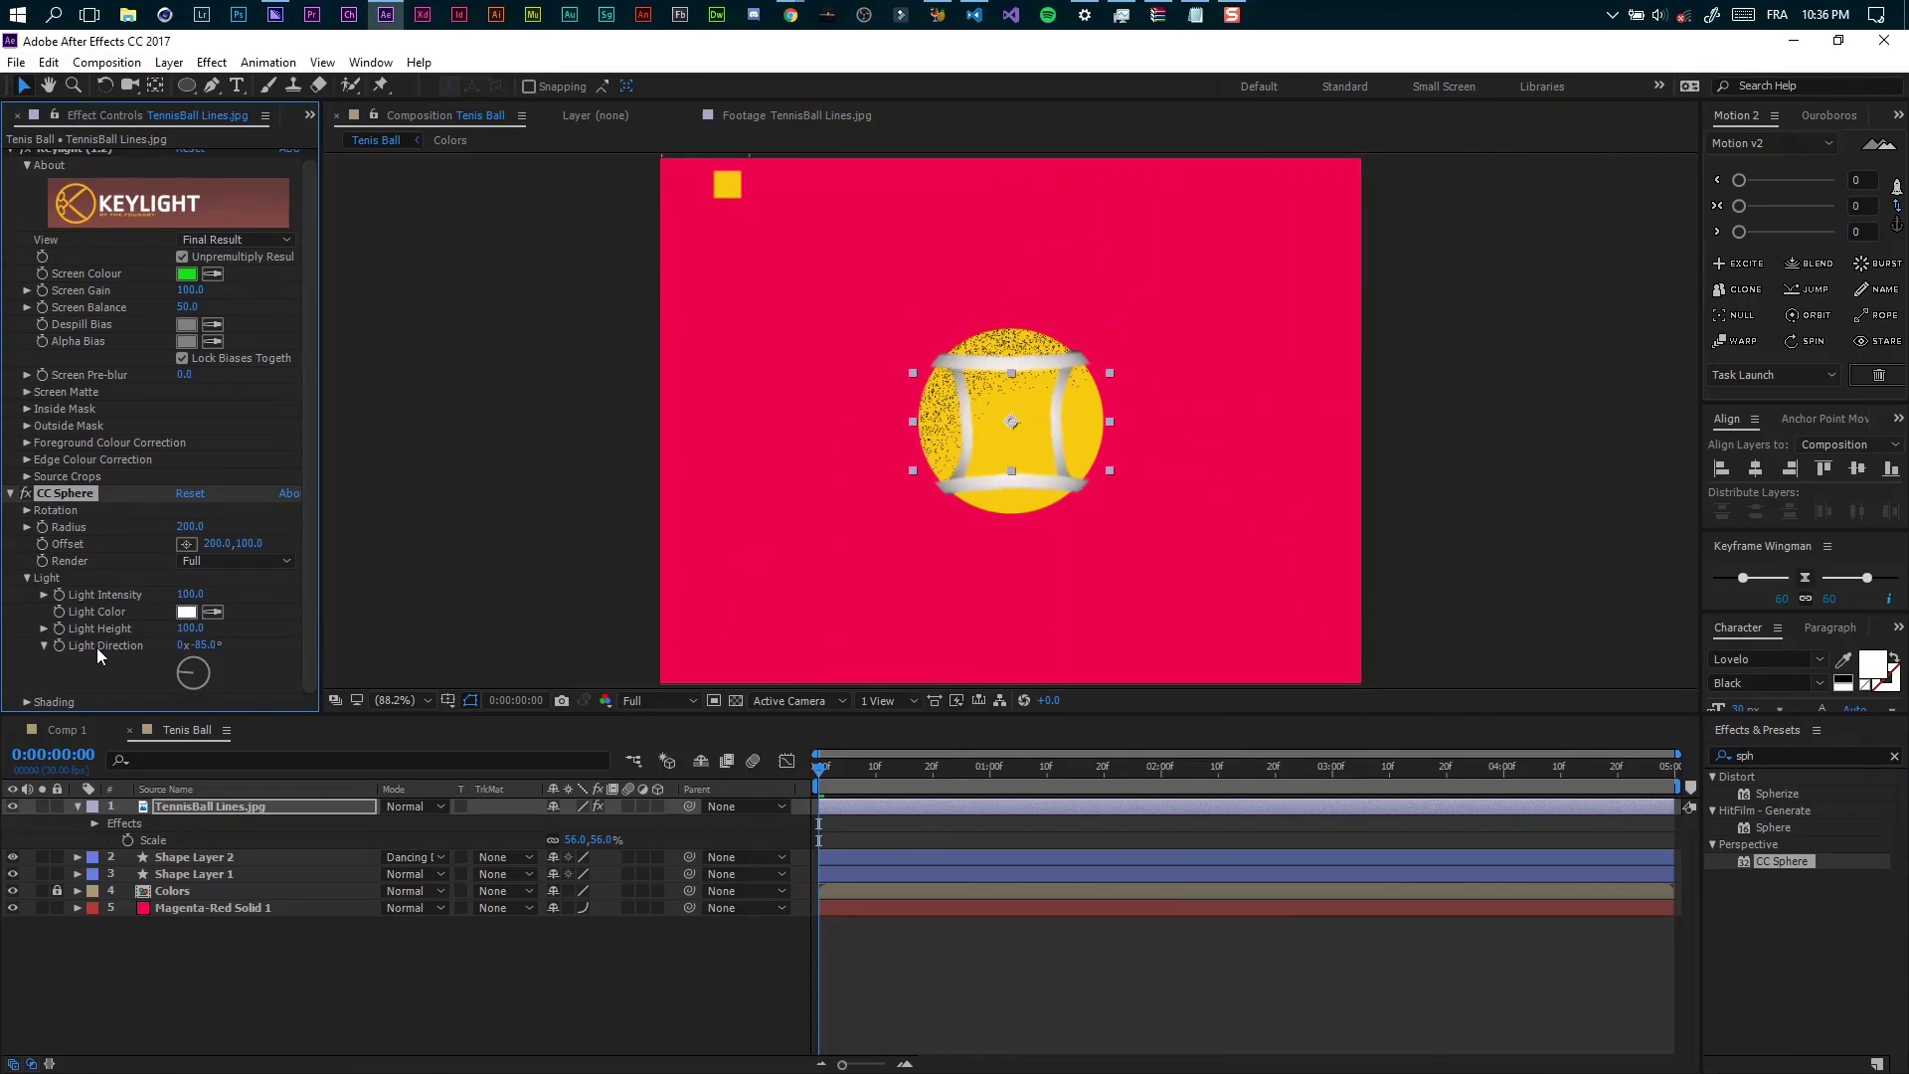
# Set CC Sphere shading to Ambient 100 and Diffuse 0, then select Specular.
pyautogui.click(27, 702)
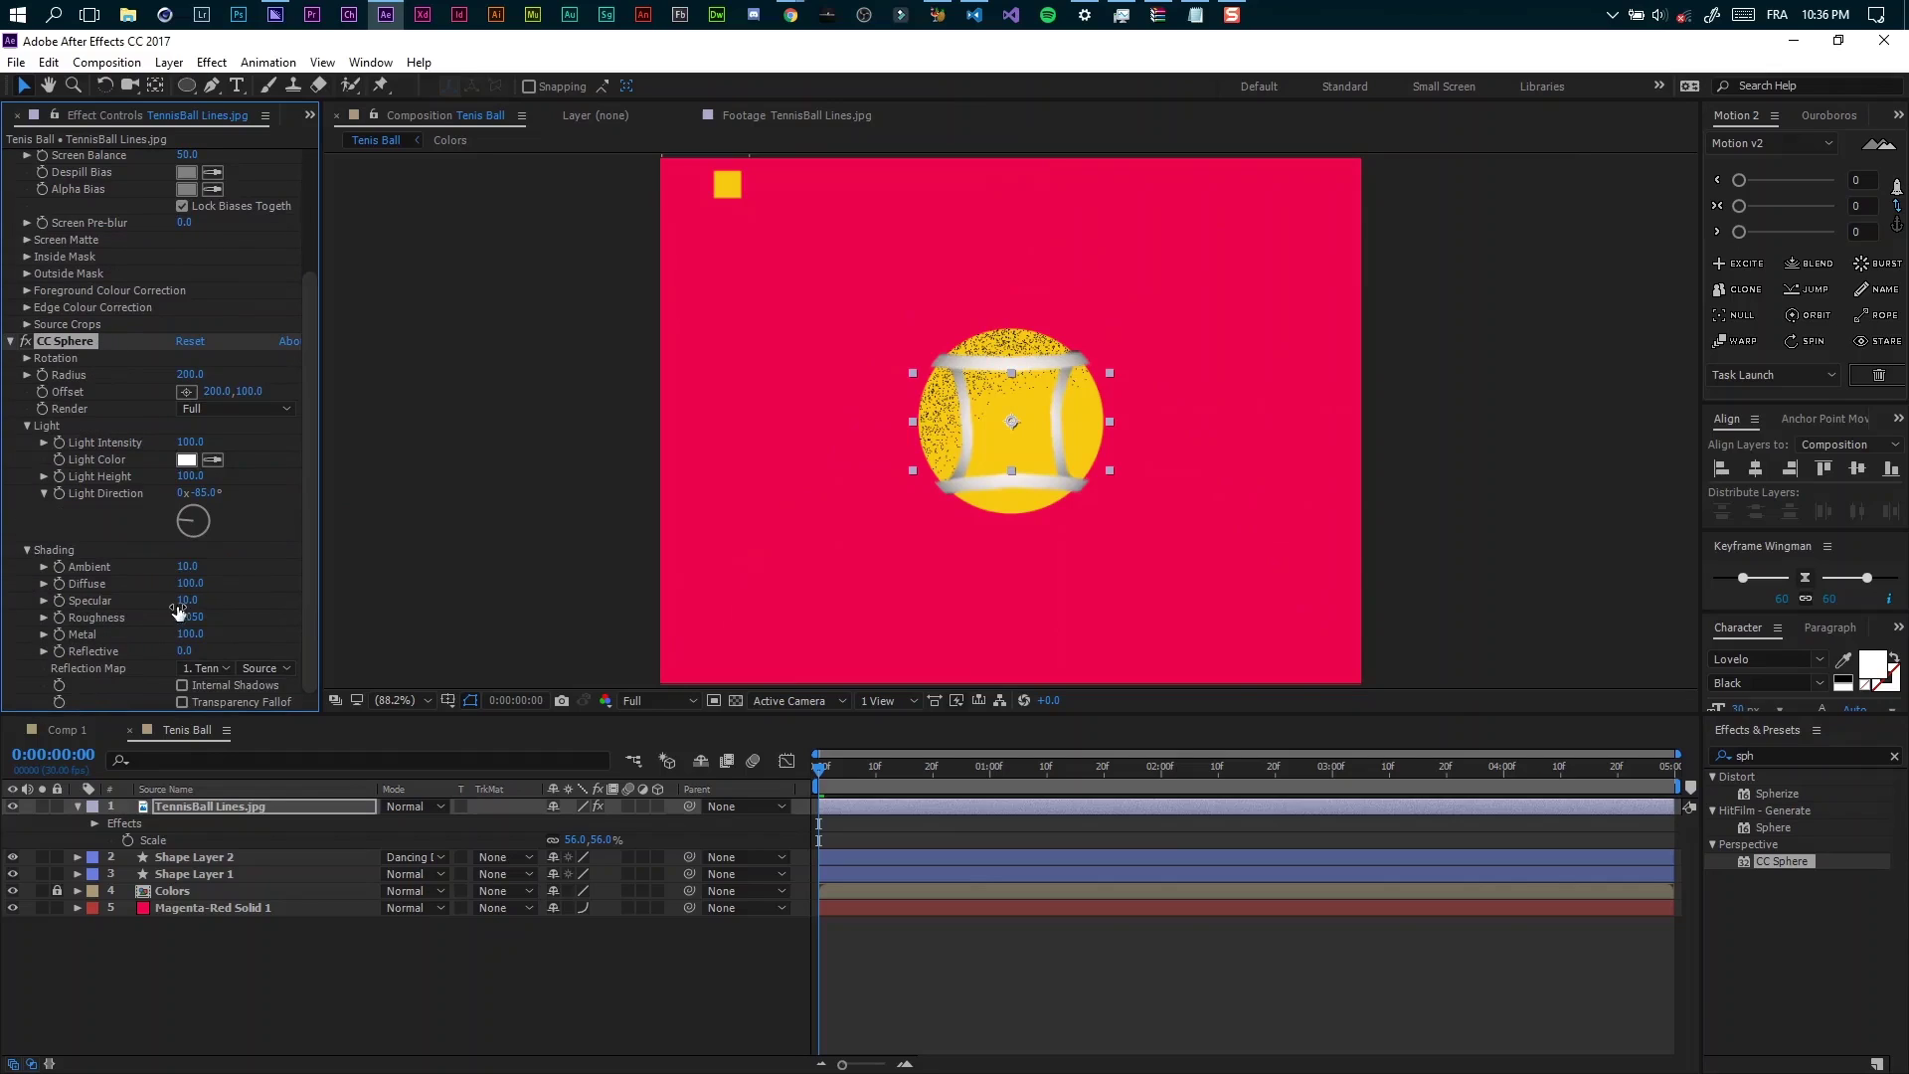
pyautogui.moveTo(308, 573); pyautogui.dragTo(200, 601)
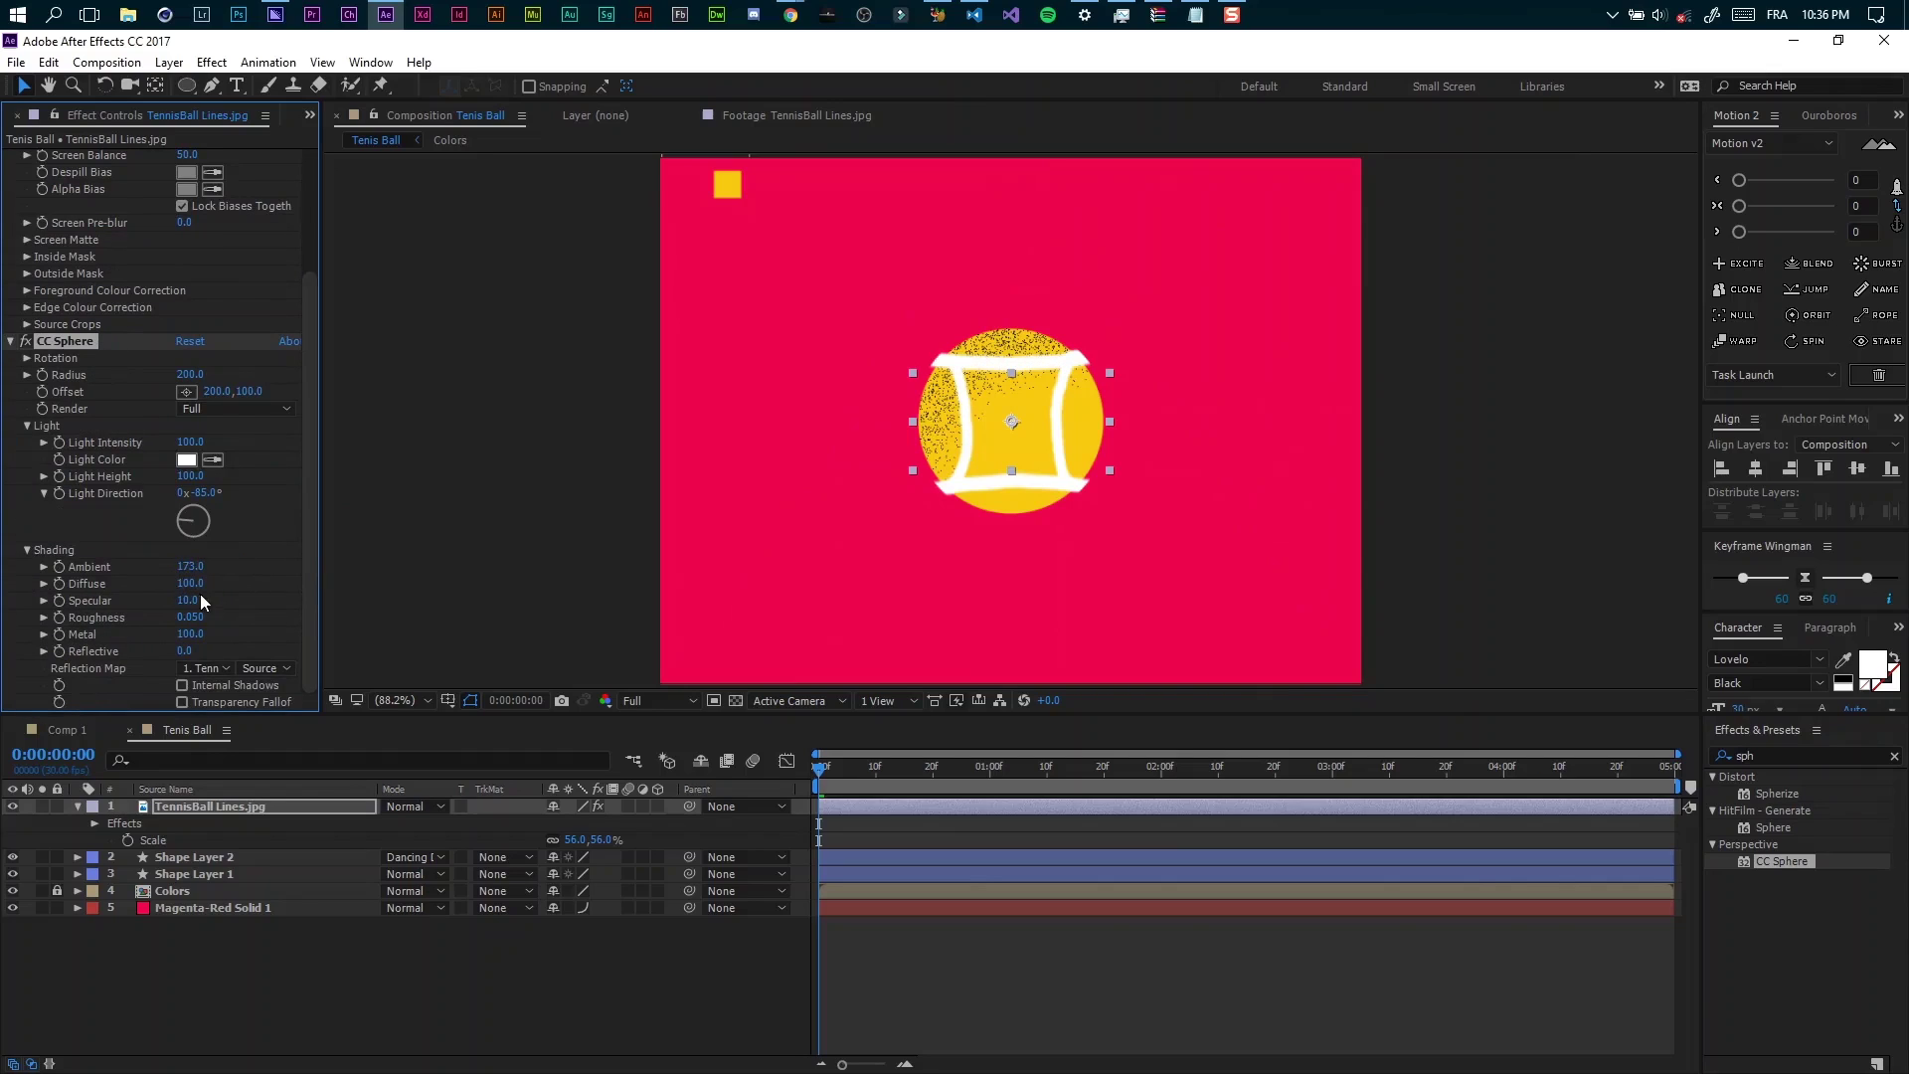
pyautogui.write('100')
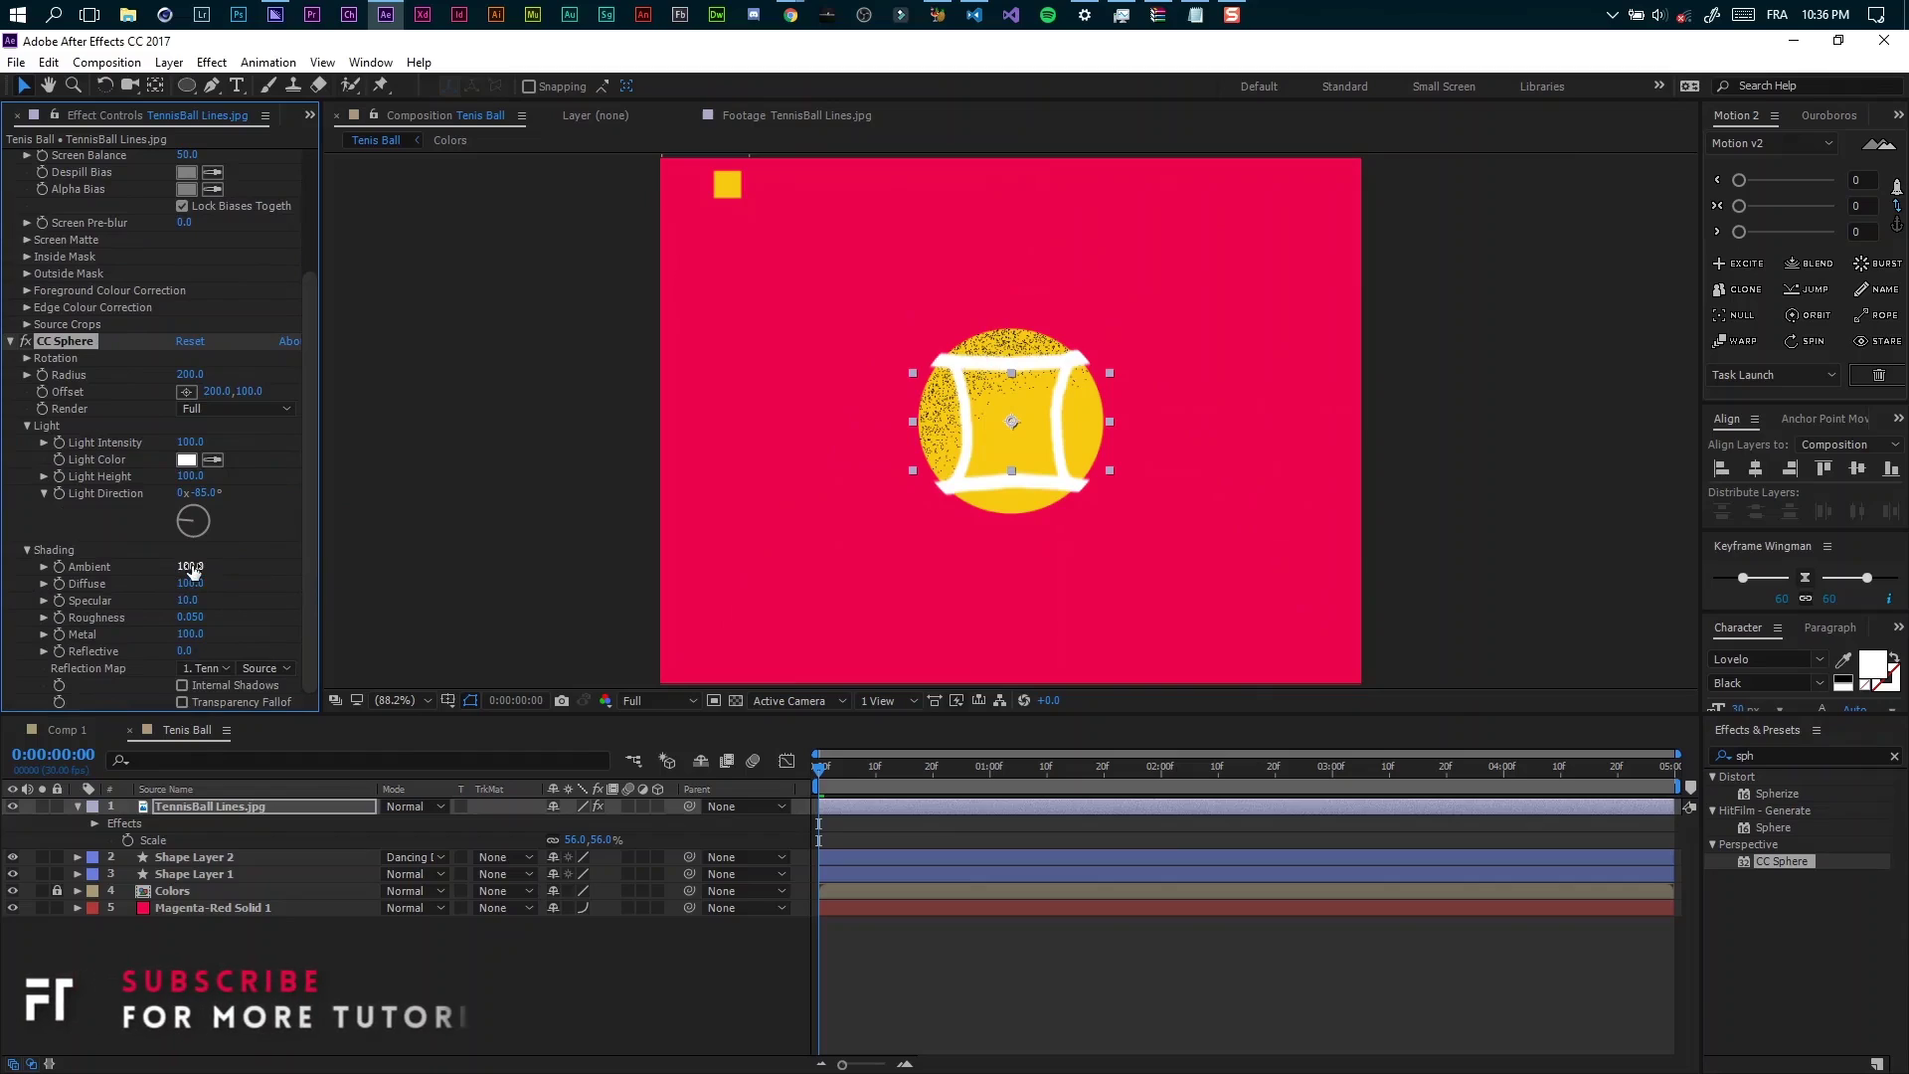
pyautogui.click(189, 585)
pyautogui.write('0')
pyautogui.press('Return')
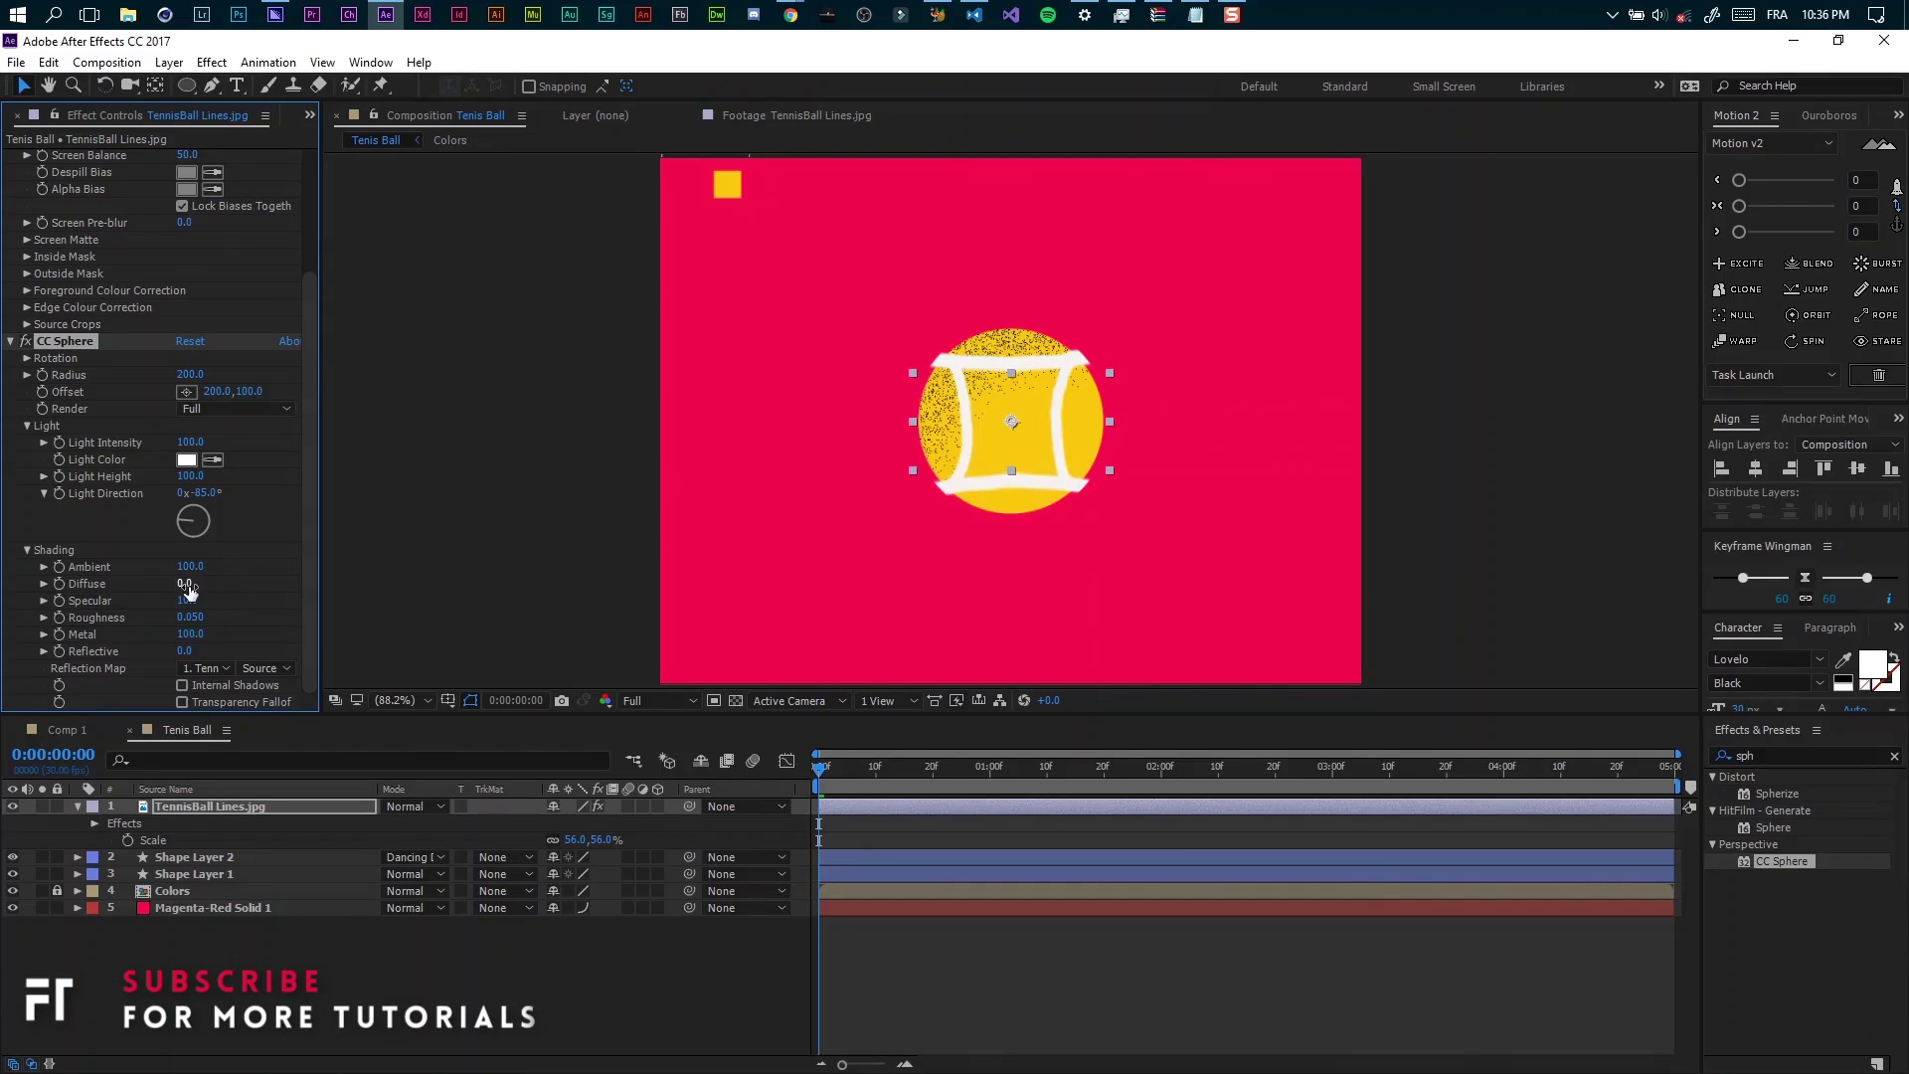
pyautogui.click(179, 601)
# Set CC Sphere Specular to 0 and add an Inner Shadow layer style to the seam layer.
pyautogui.write('0')
pyautogui.press('Return')
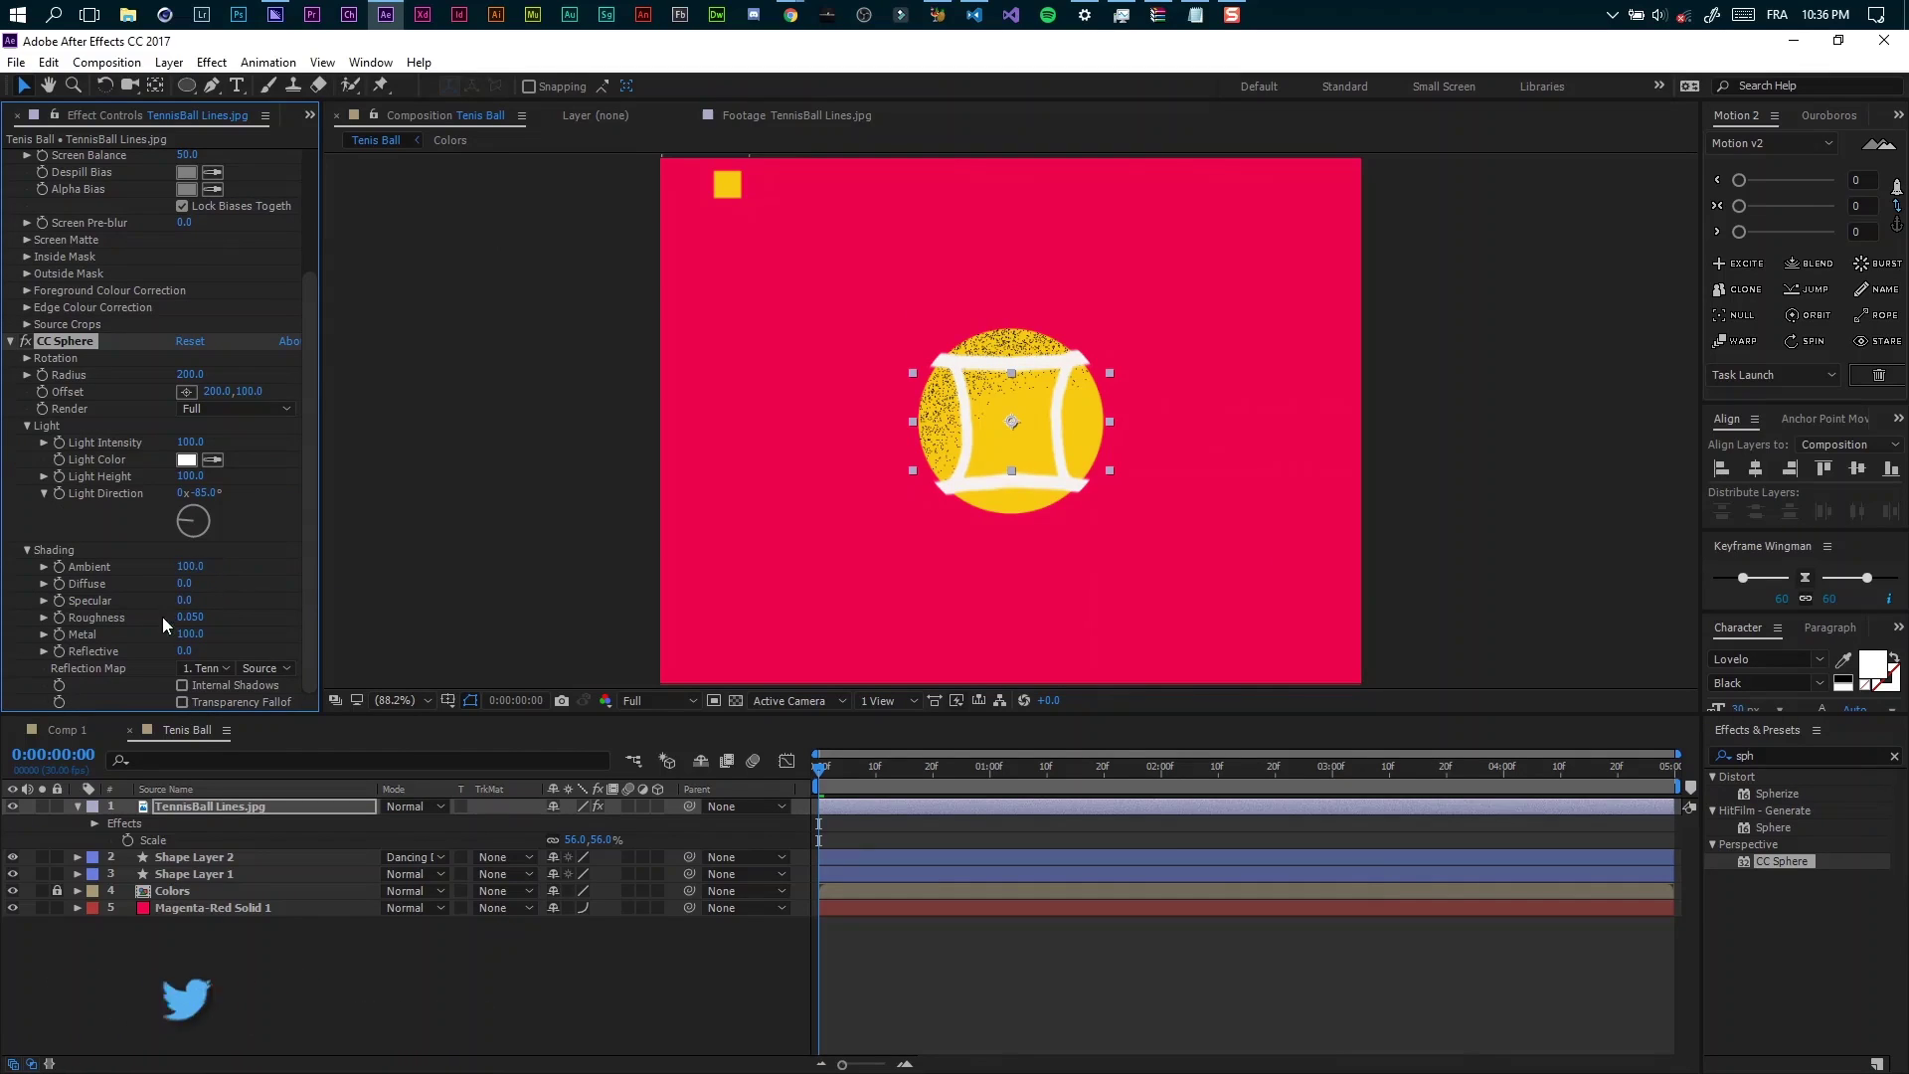
pyautogui.rightClick(222, 803)
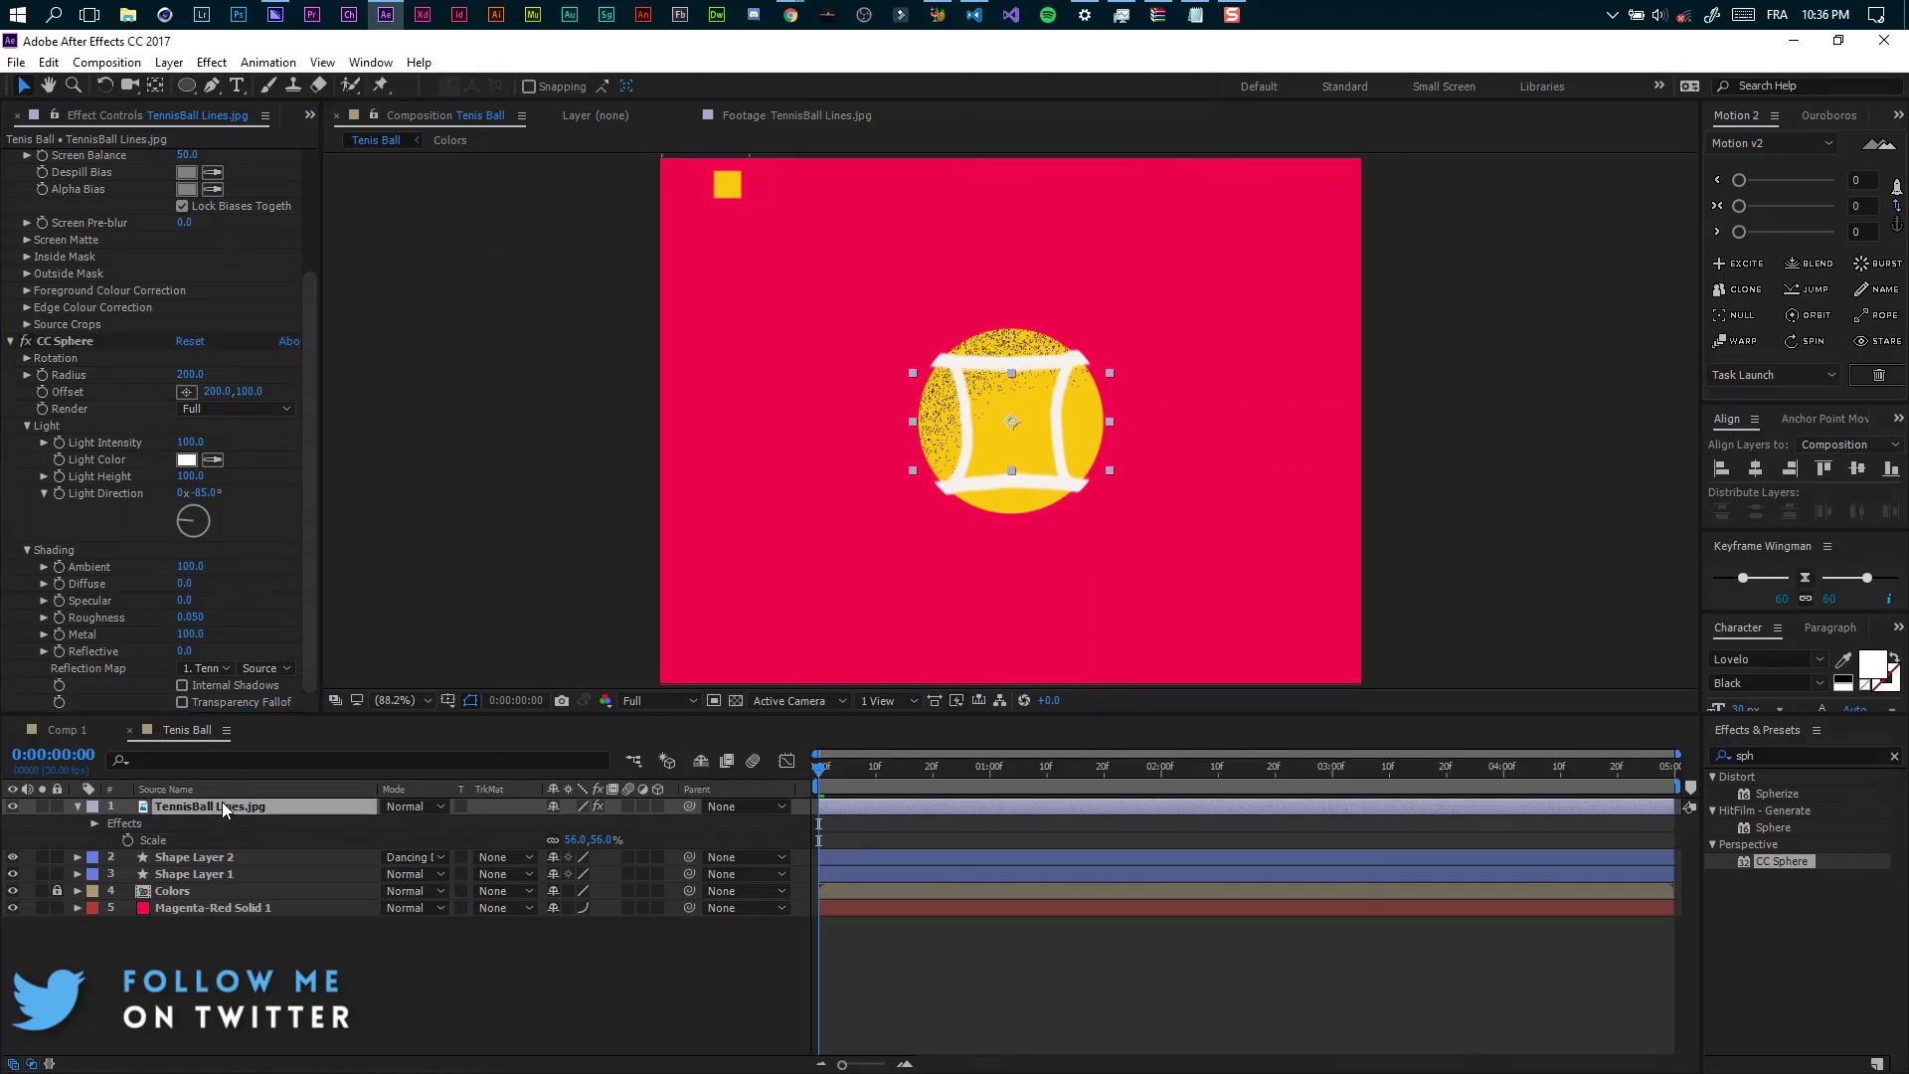
pyautogui.moveTo(333, 522)
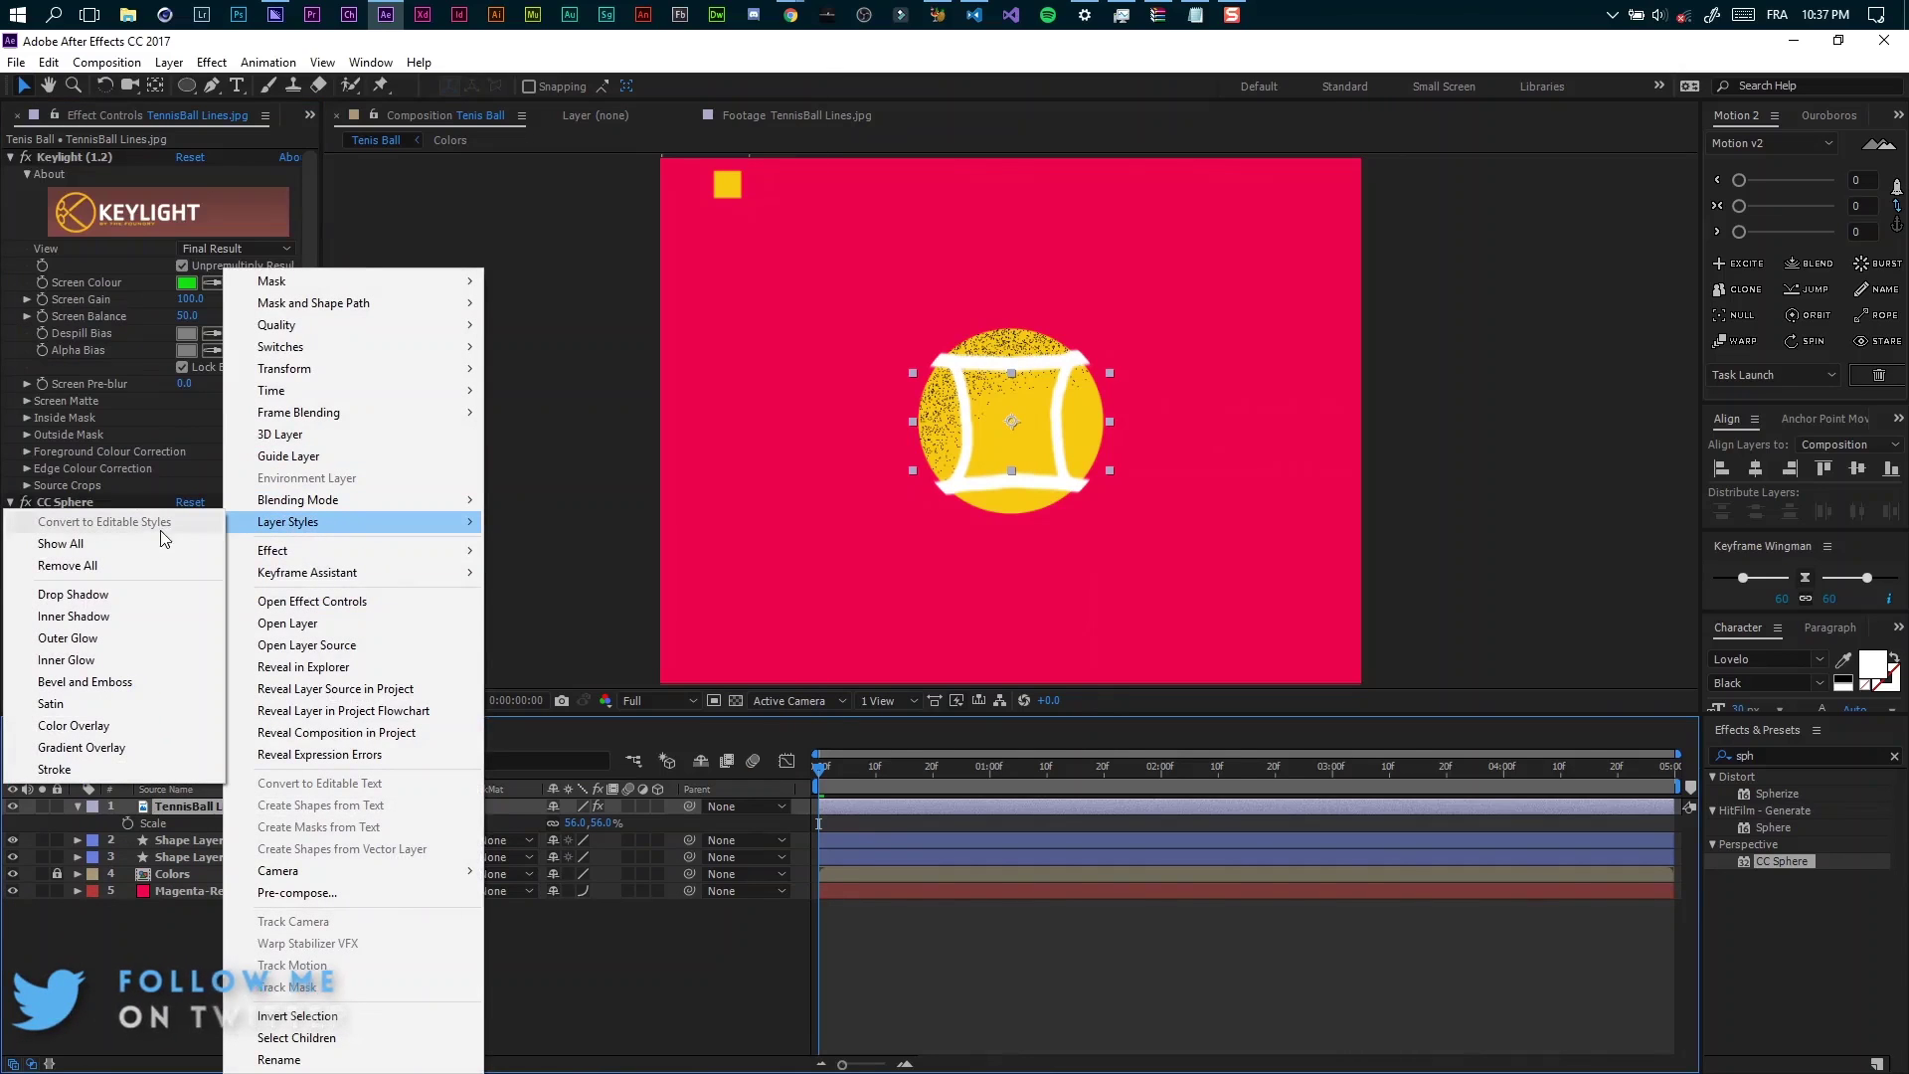
pyautogui.click(105, 618)
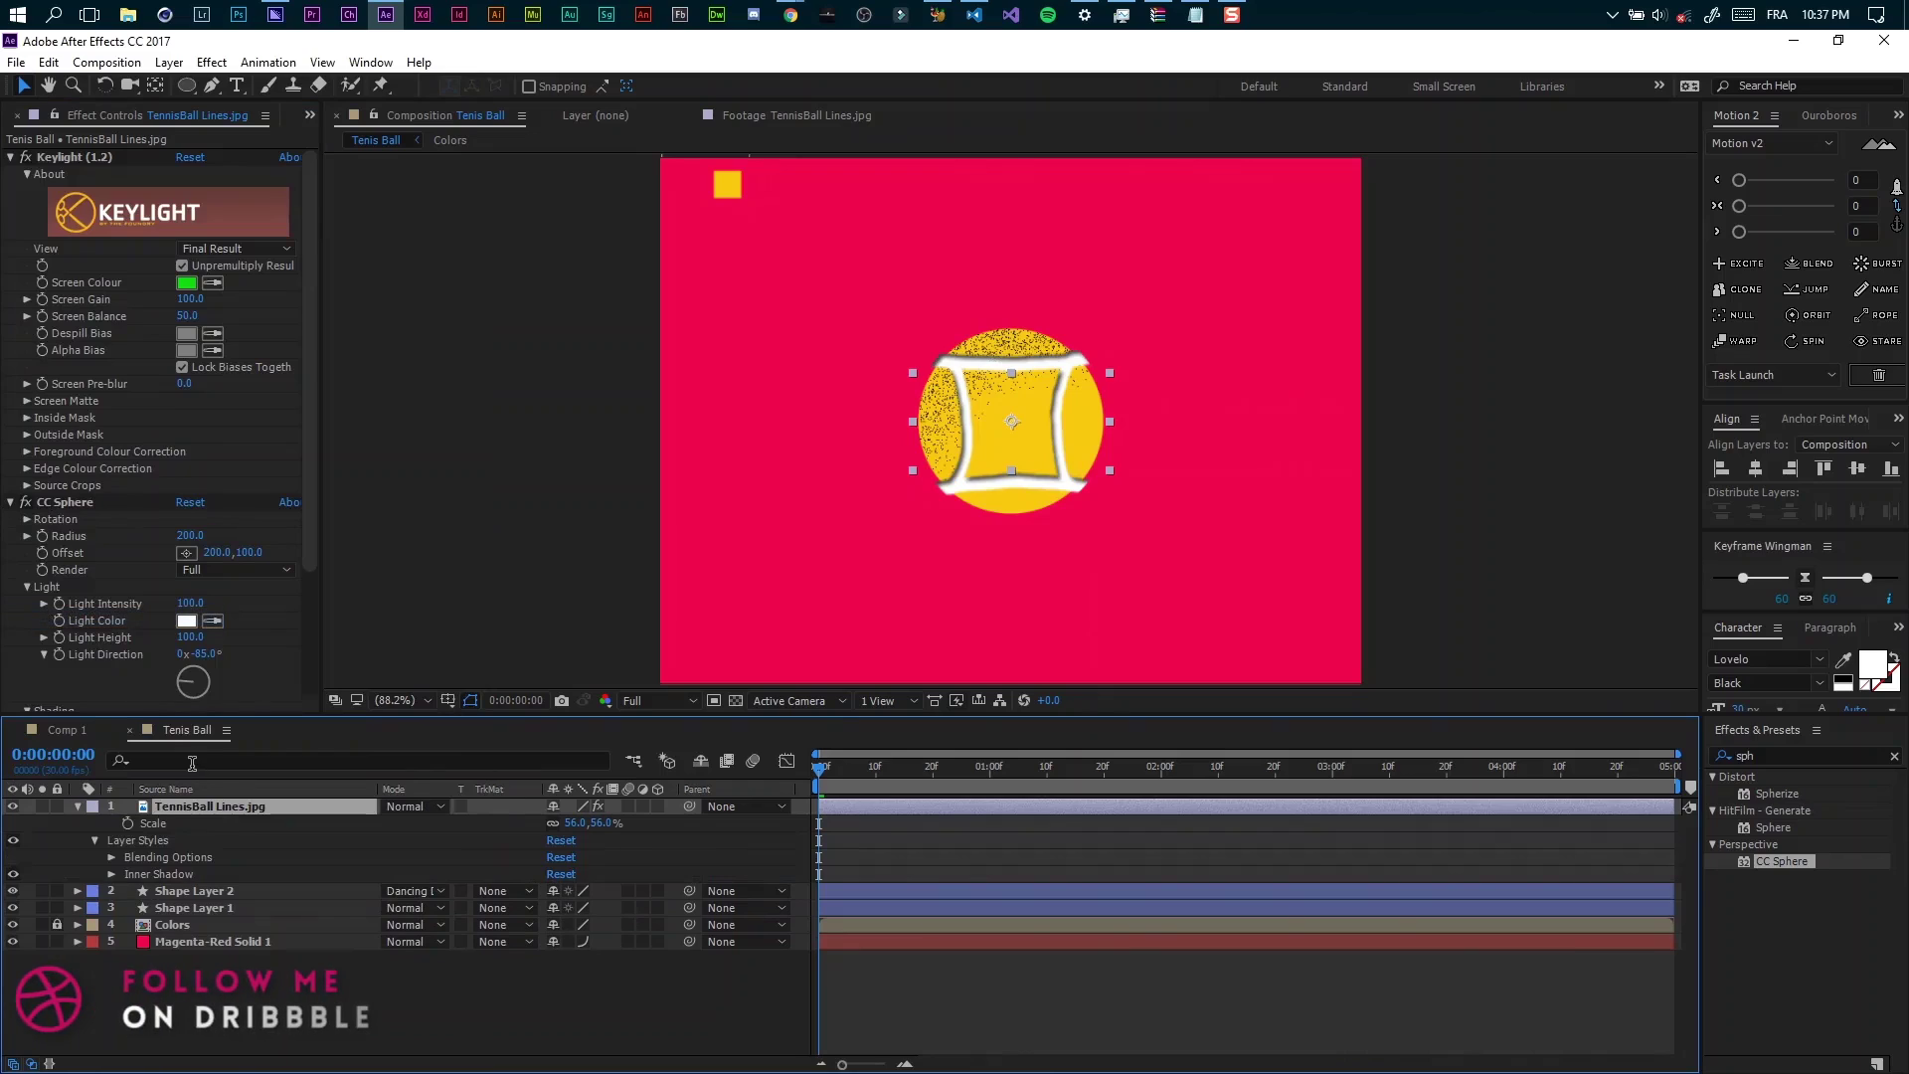
# Set the Inner Shadow to 50% noise and 50% opacity, then collapse the layer.
pyautogui.click(112, 873)
pyautogui.scroll(-2, 281, 924)
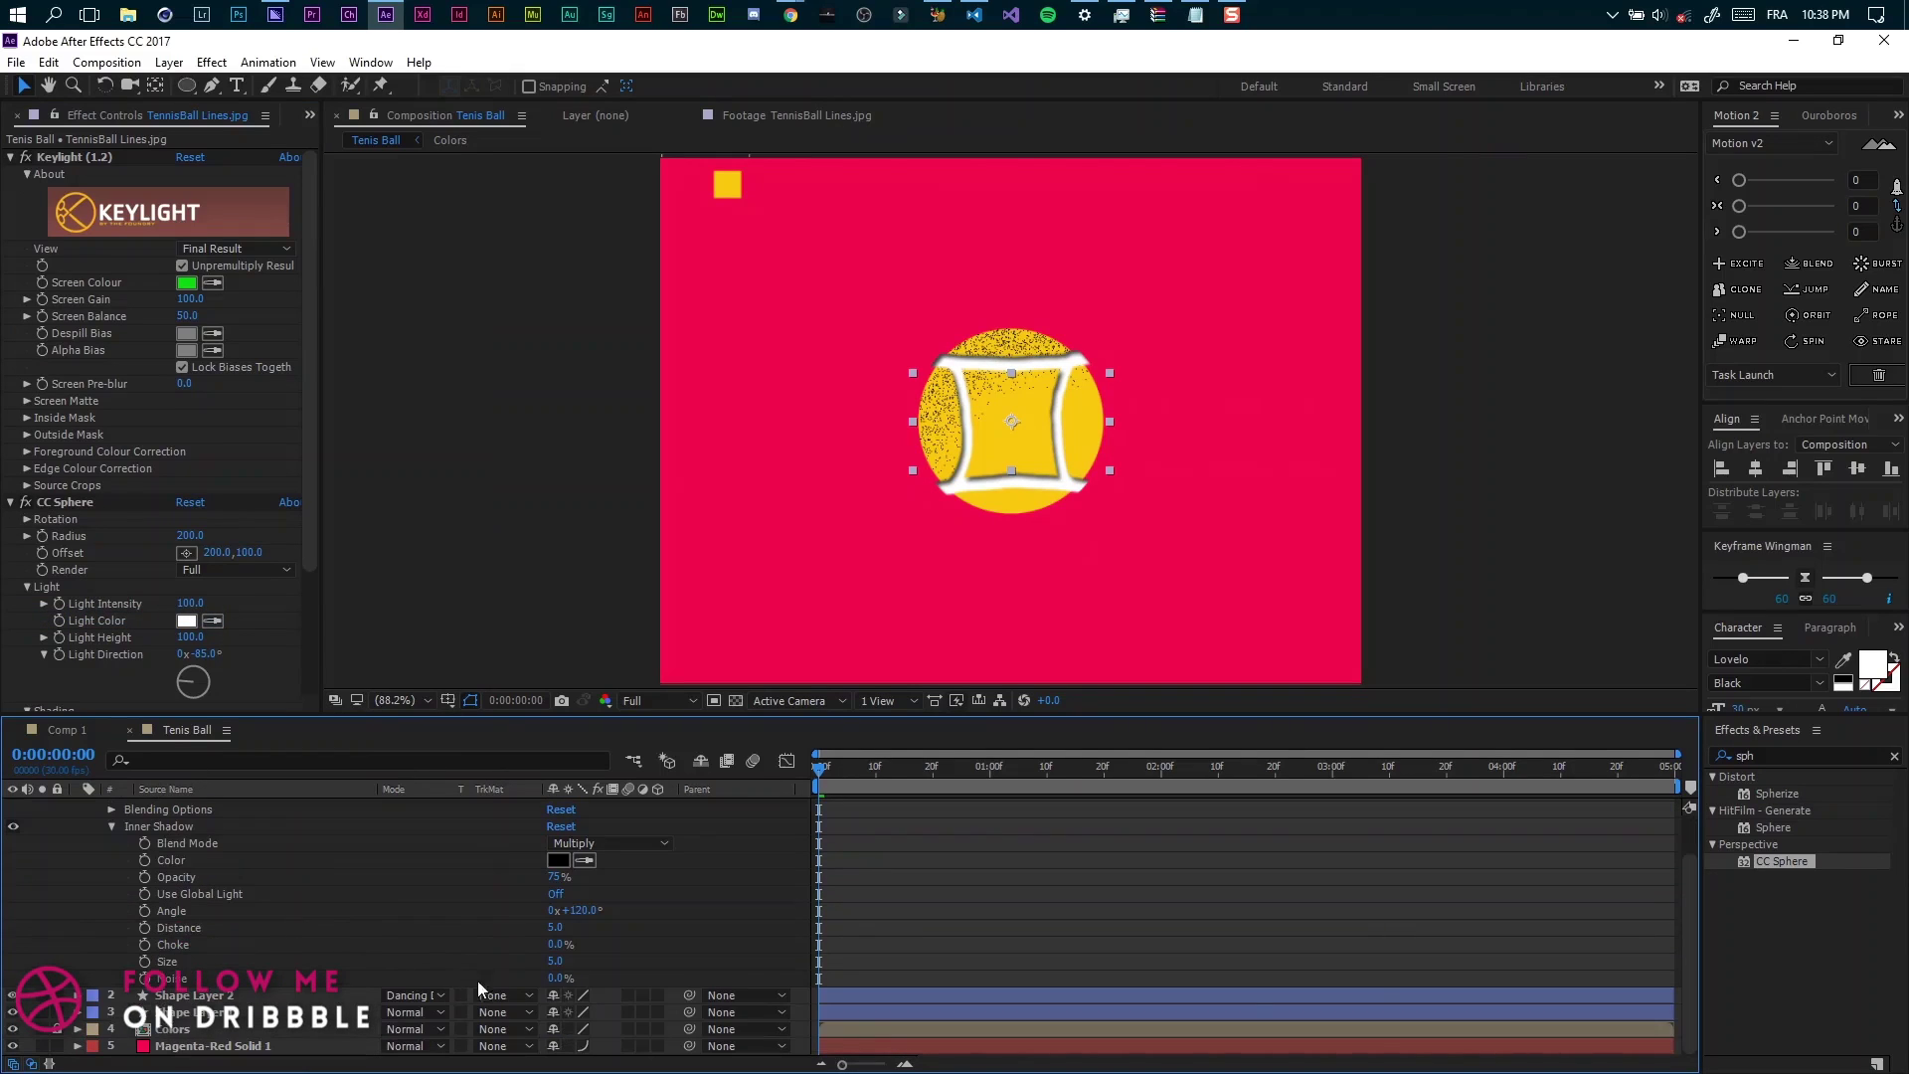
pyautogui.click(554, 979)
pyautogui.write('50')
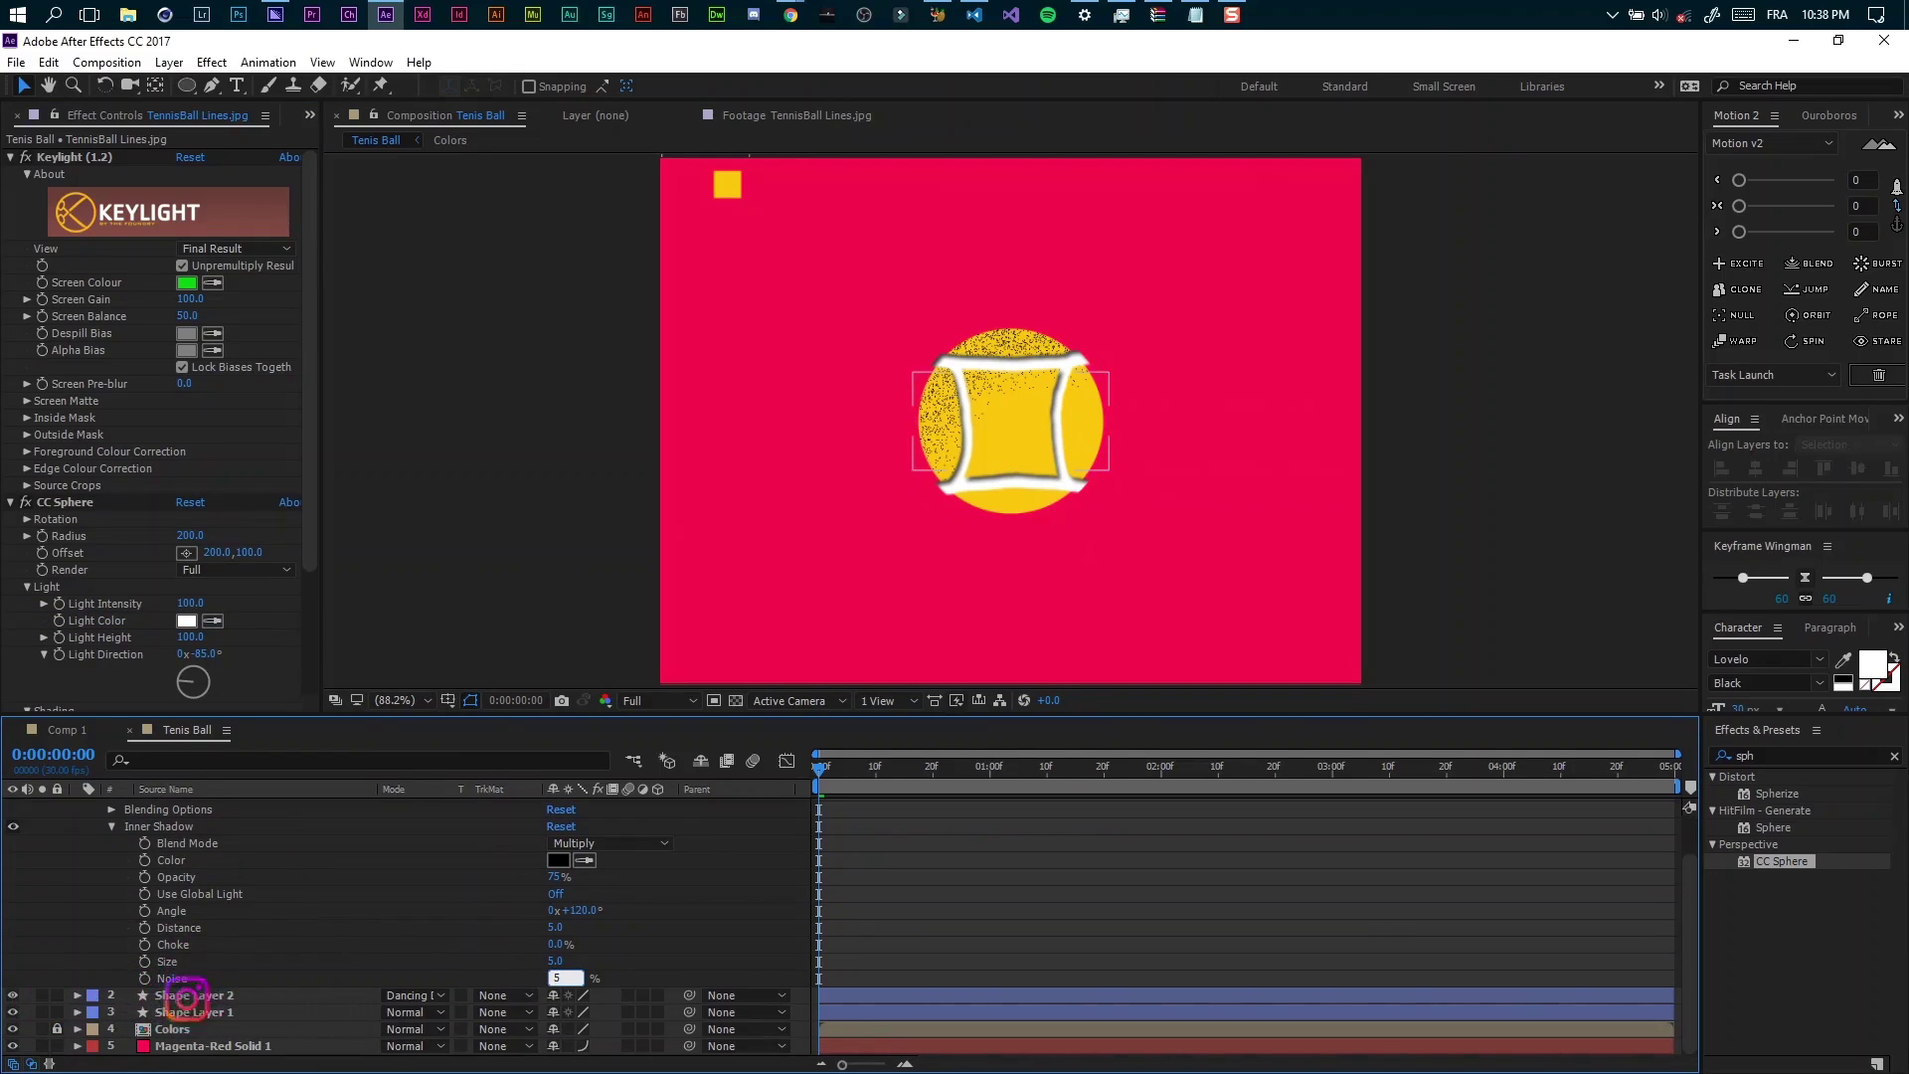
pyautogui.press('Return')
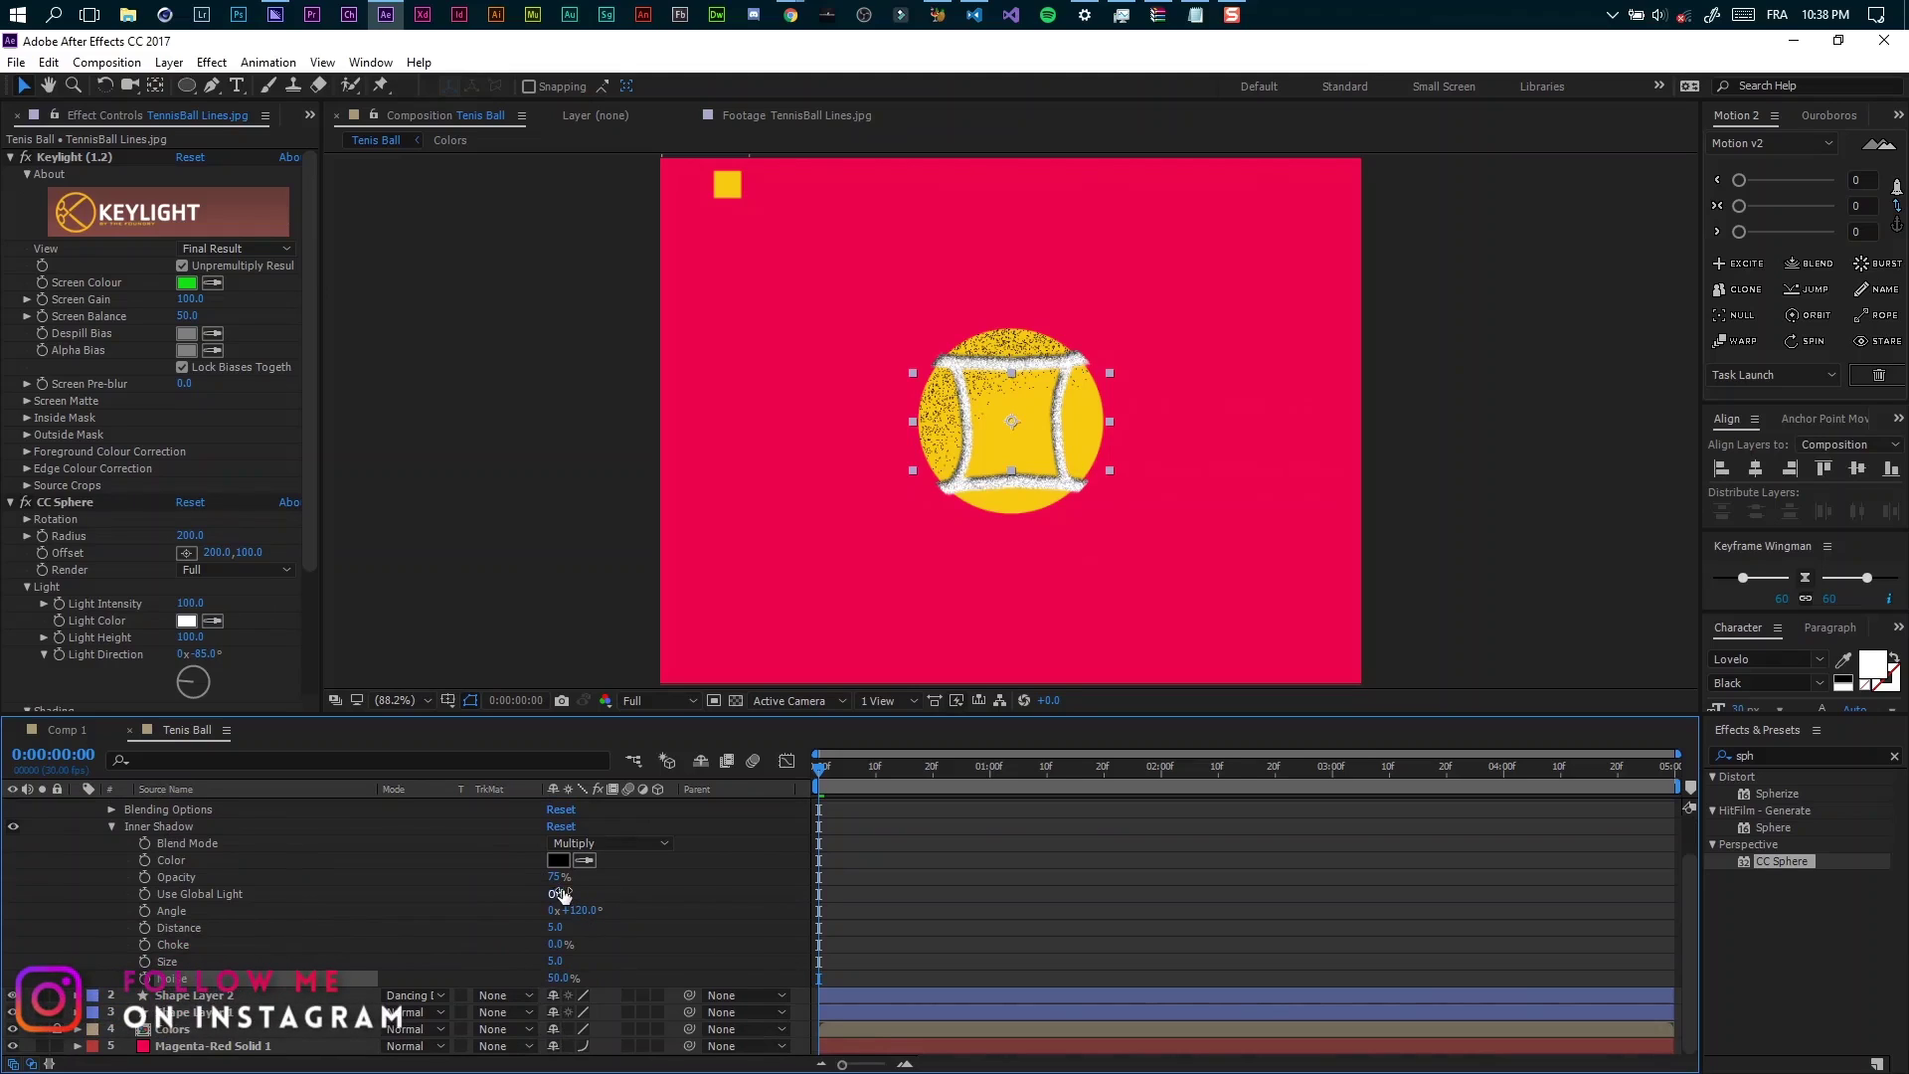
pyautogui.press('Return')
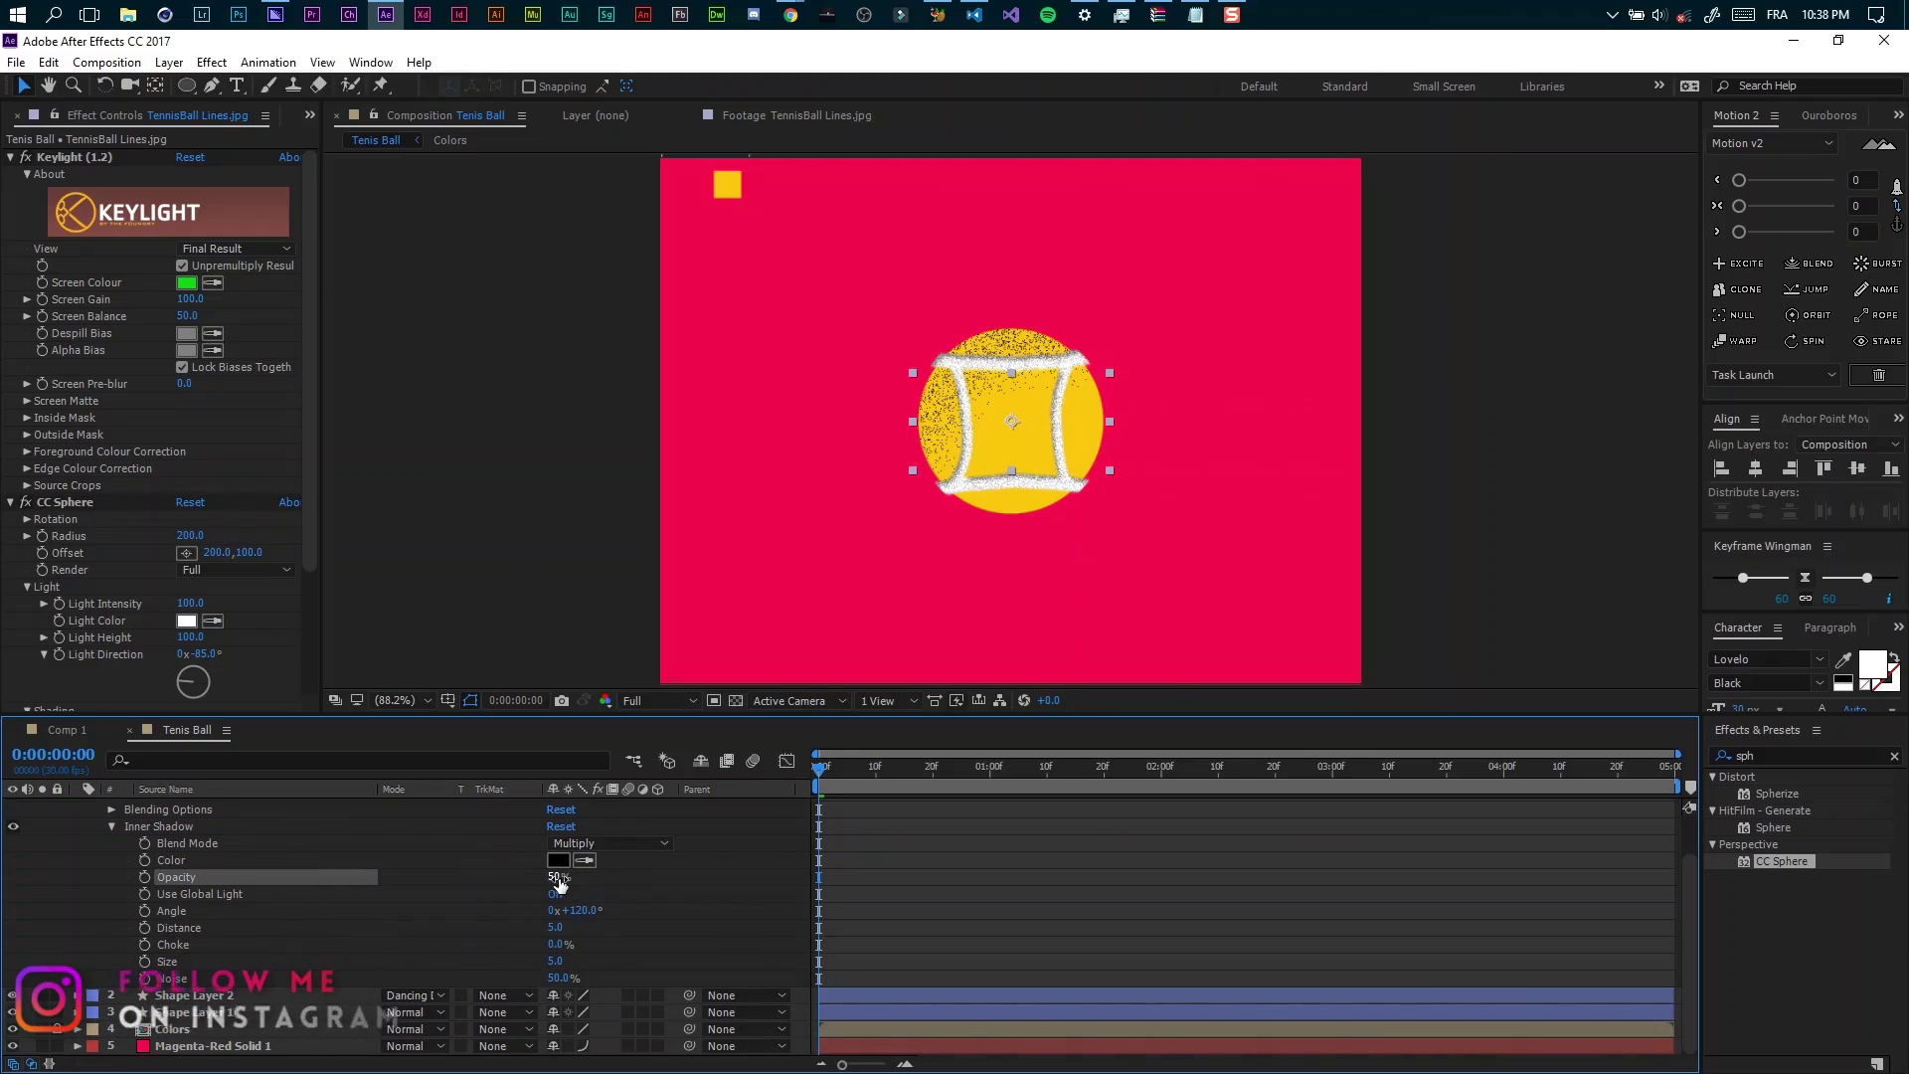
pyautogui.scroll(2, 237, 819)
pyautogui.click(218, 807)
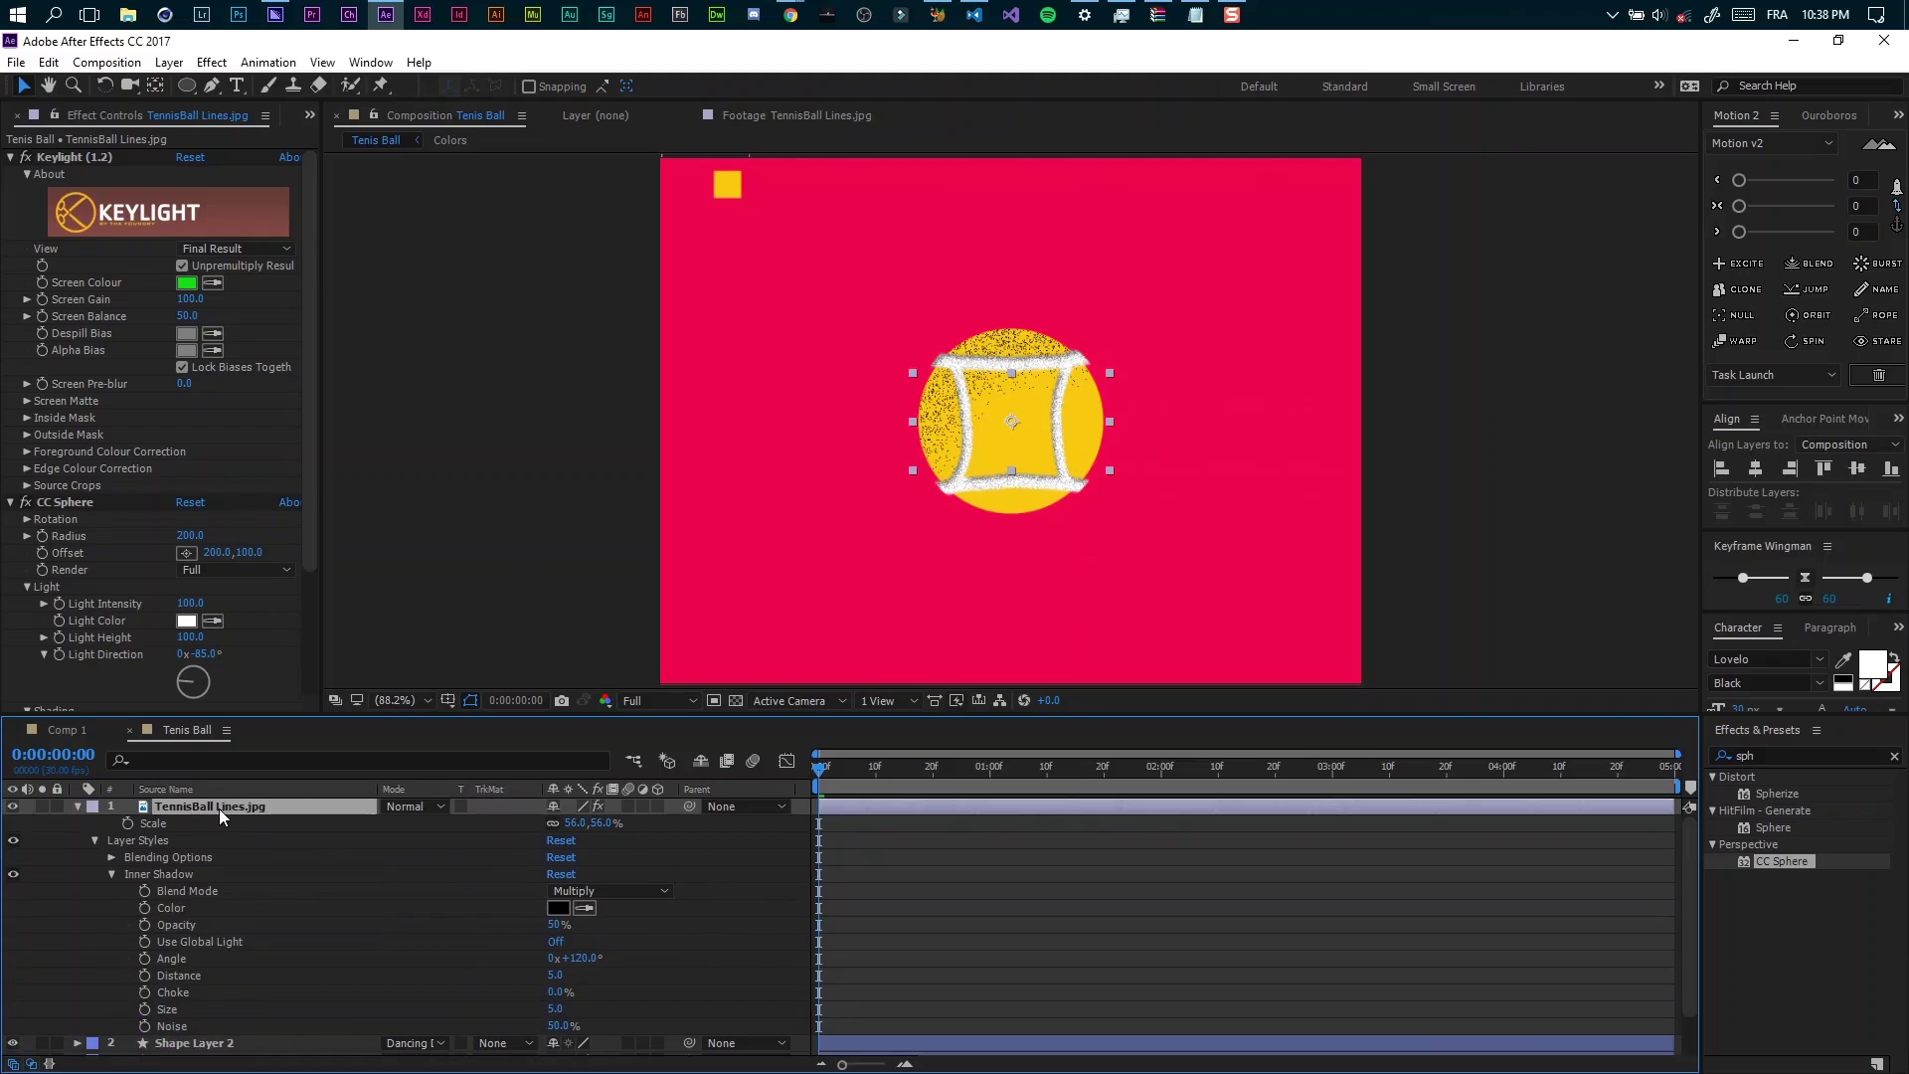
pyautogui.press('s')
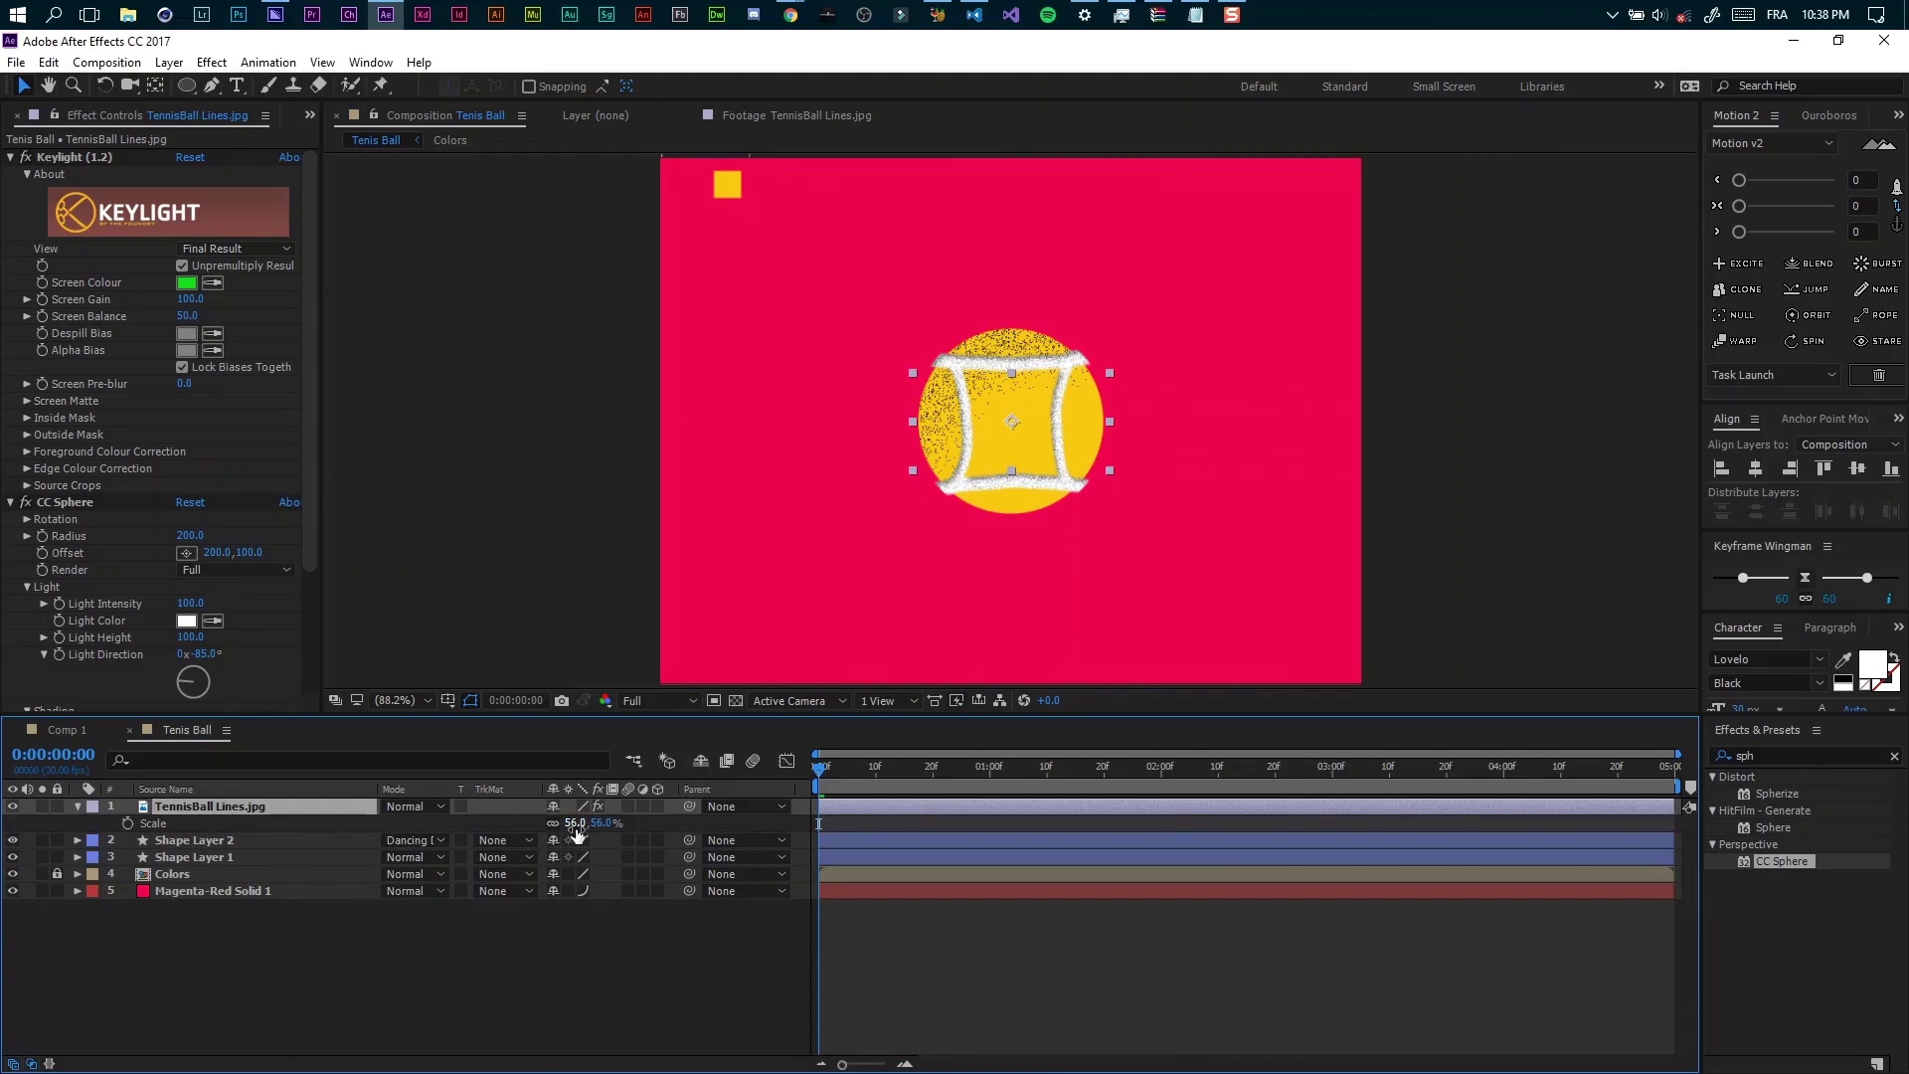
# Scale the seam layer to 53% and move Keylight below CC Sphere in the effect stack.
pyautogui.moveTo(575, 825); pyautogui.dragTo(568, 826)
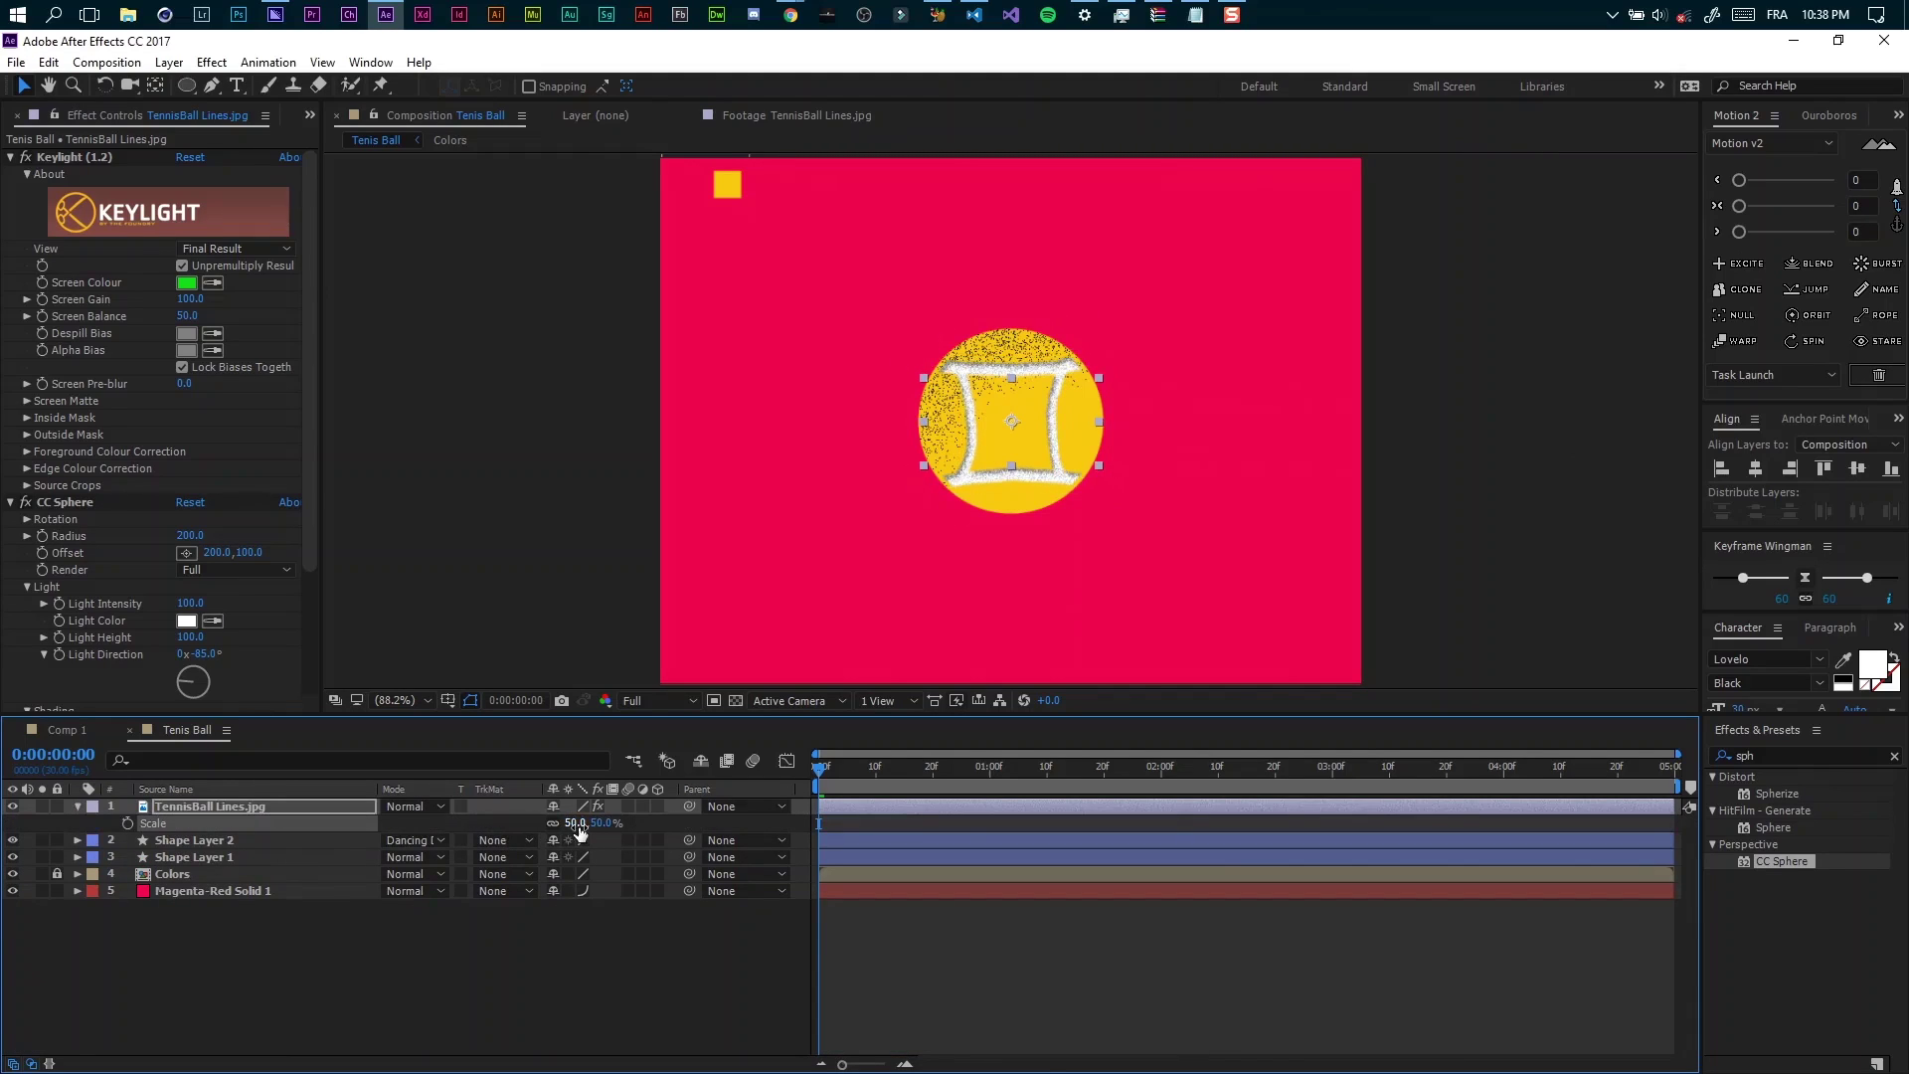
pyautogui.press('Return')
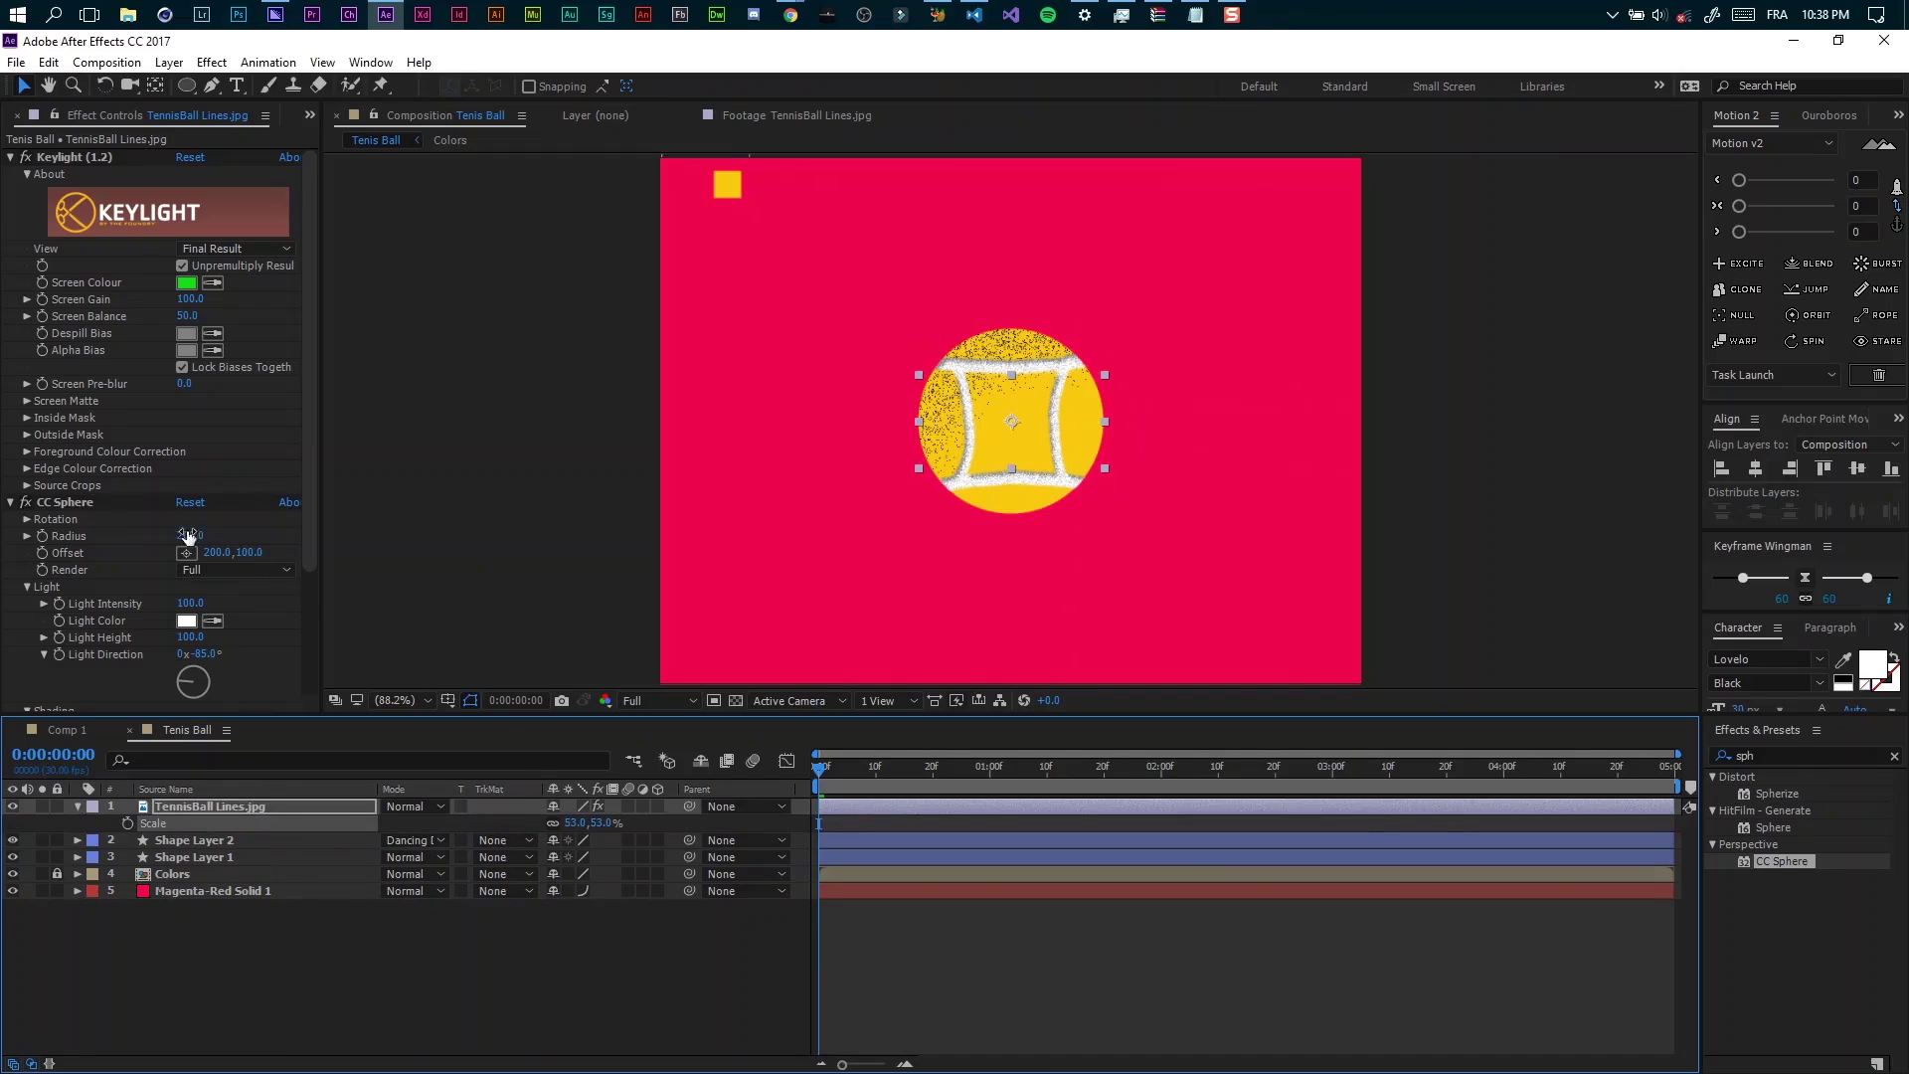
pyautogui.click(28, 171)
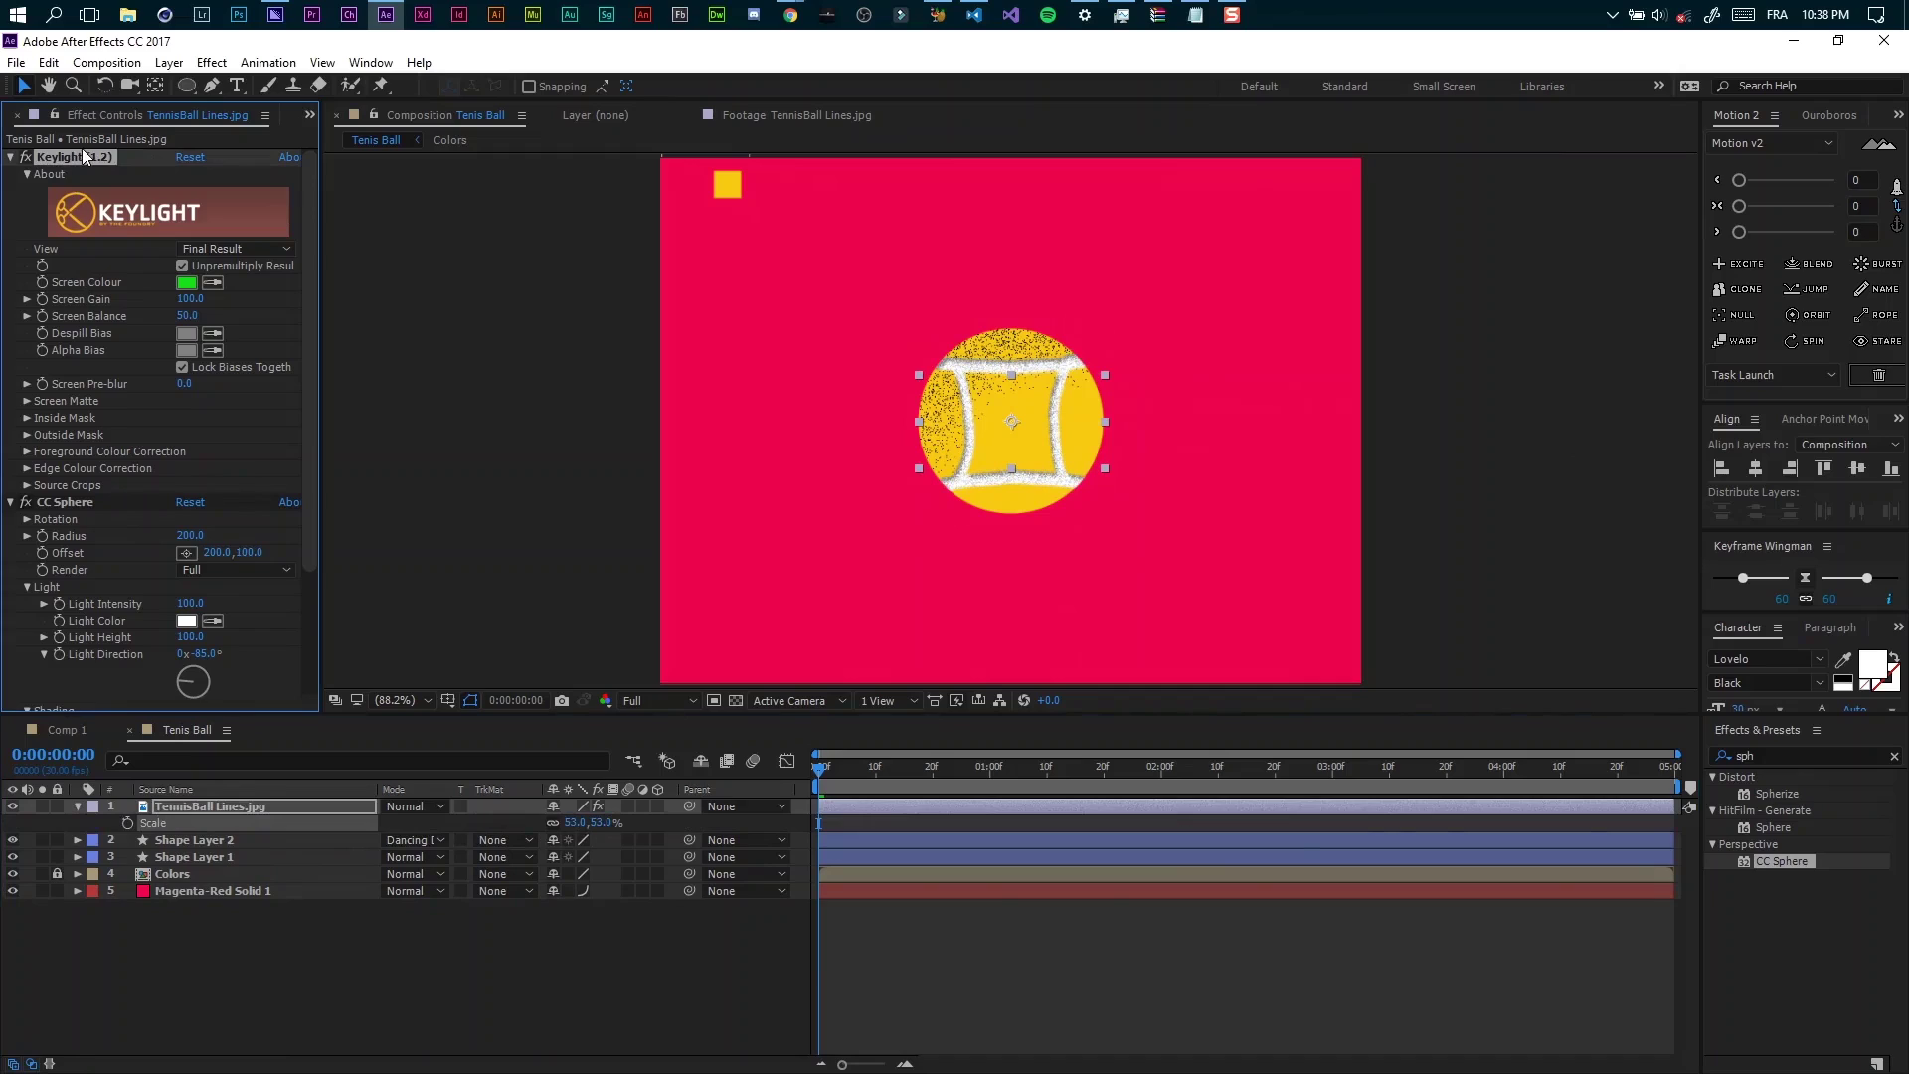
pyautogui.moveTo(85, 156); pyautogui.dragTo(87, 676)
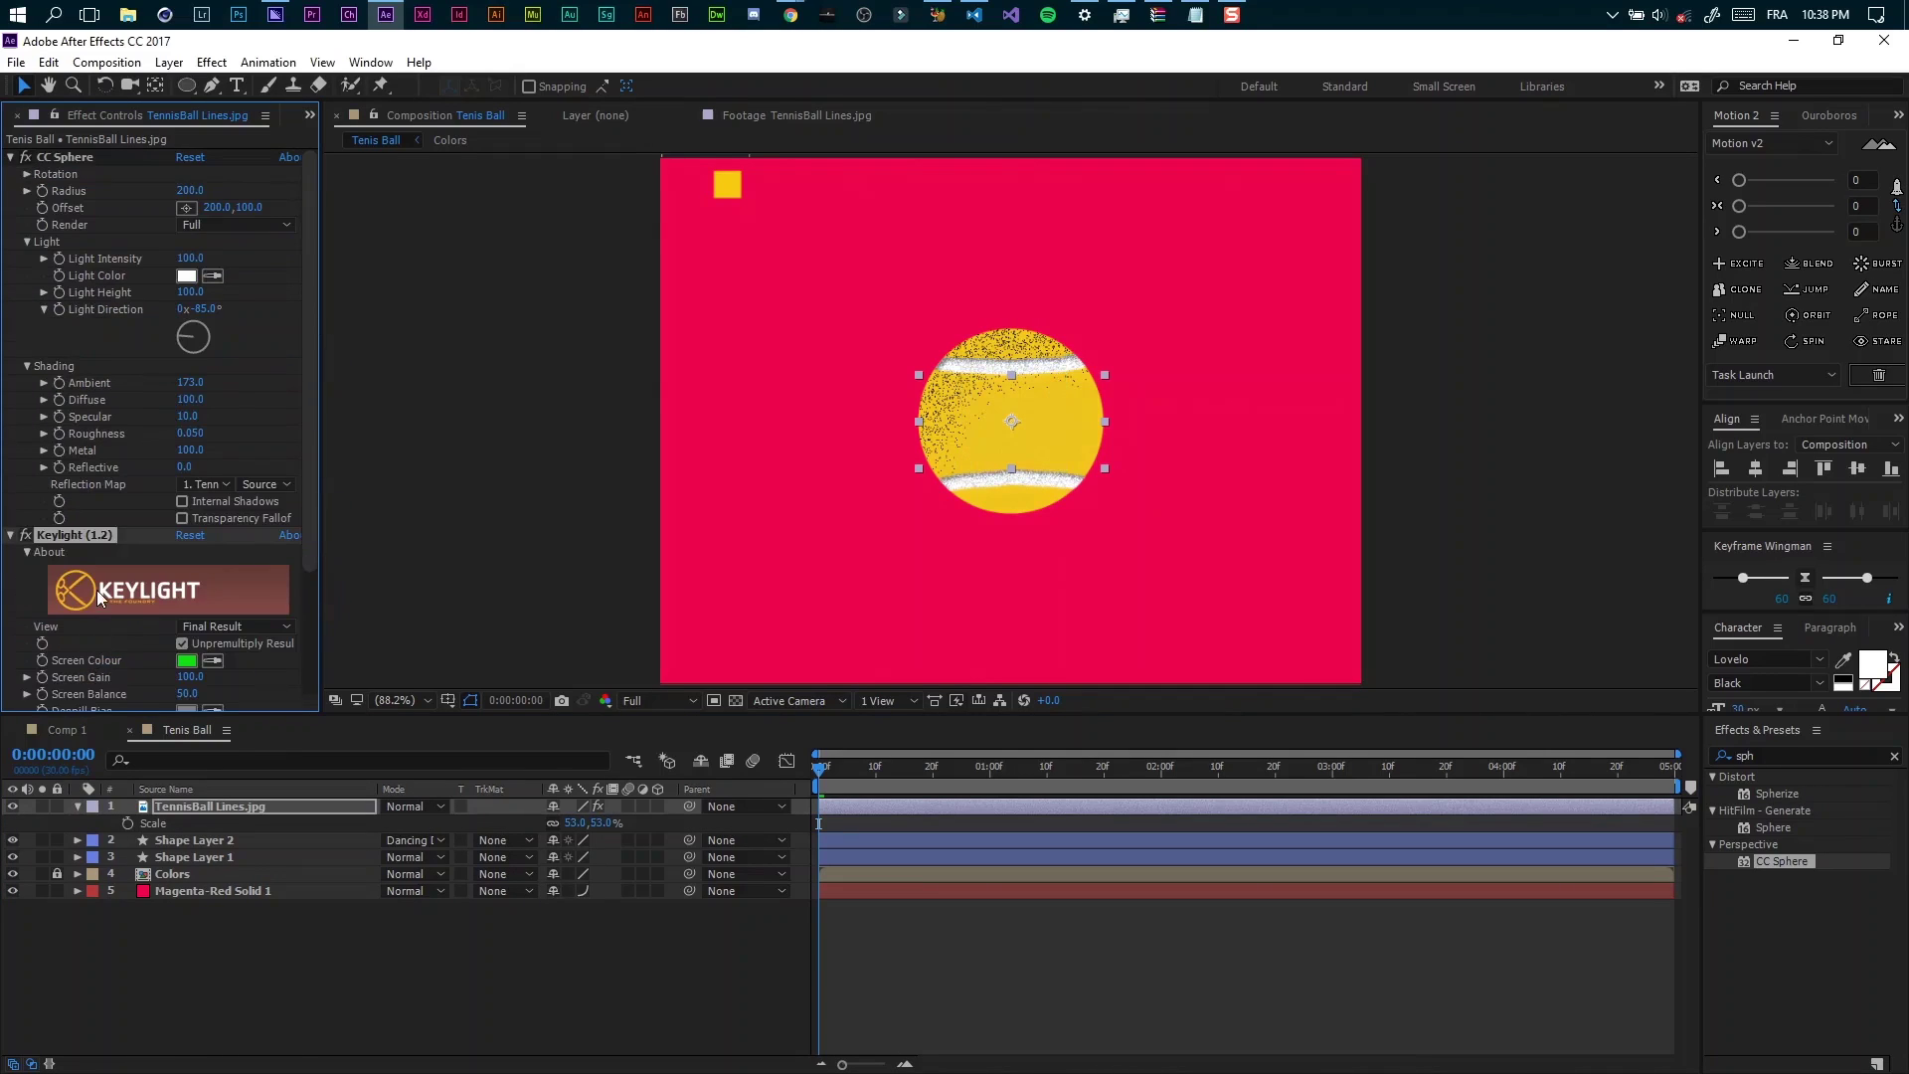
pyautogui.click(564, 922)
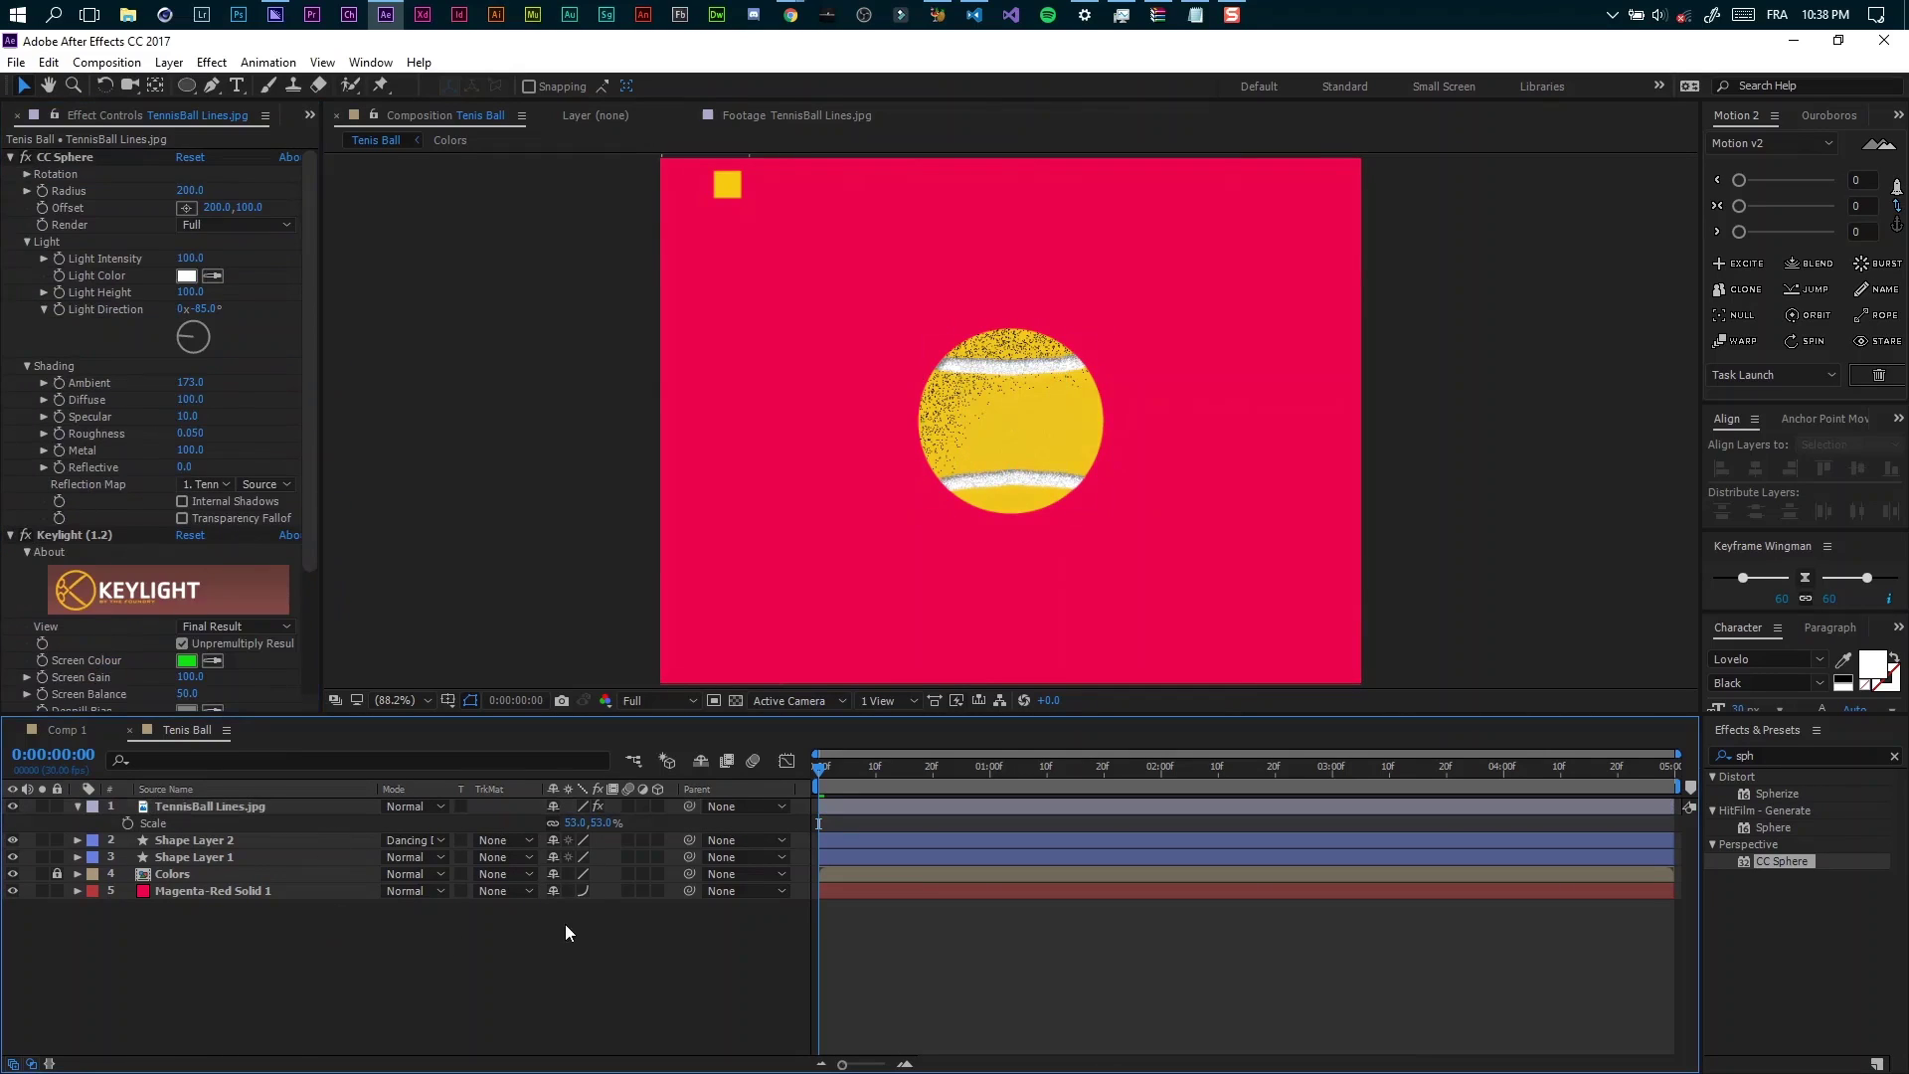
pyautogui.click(237, 805)
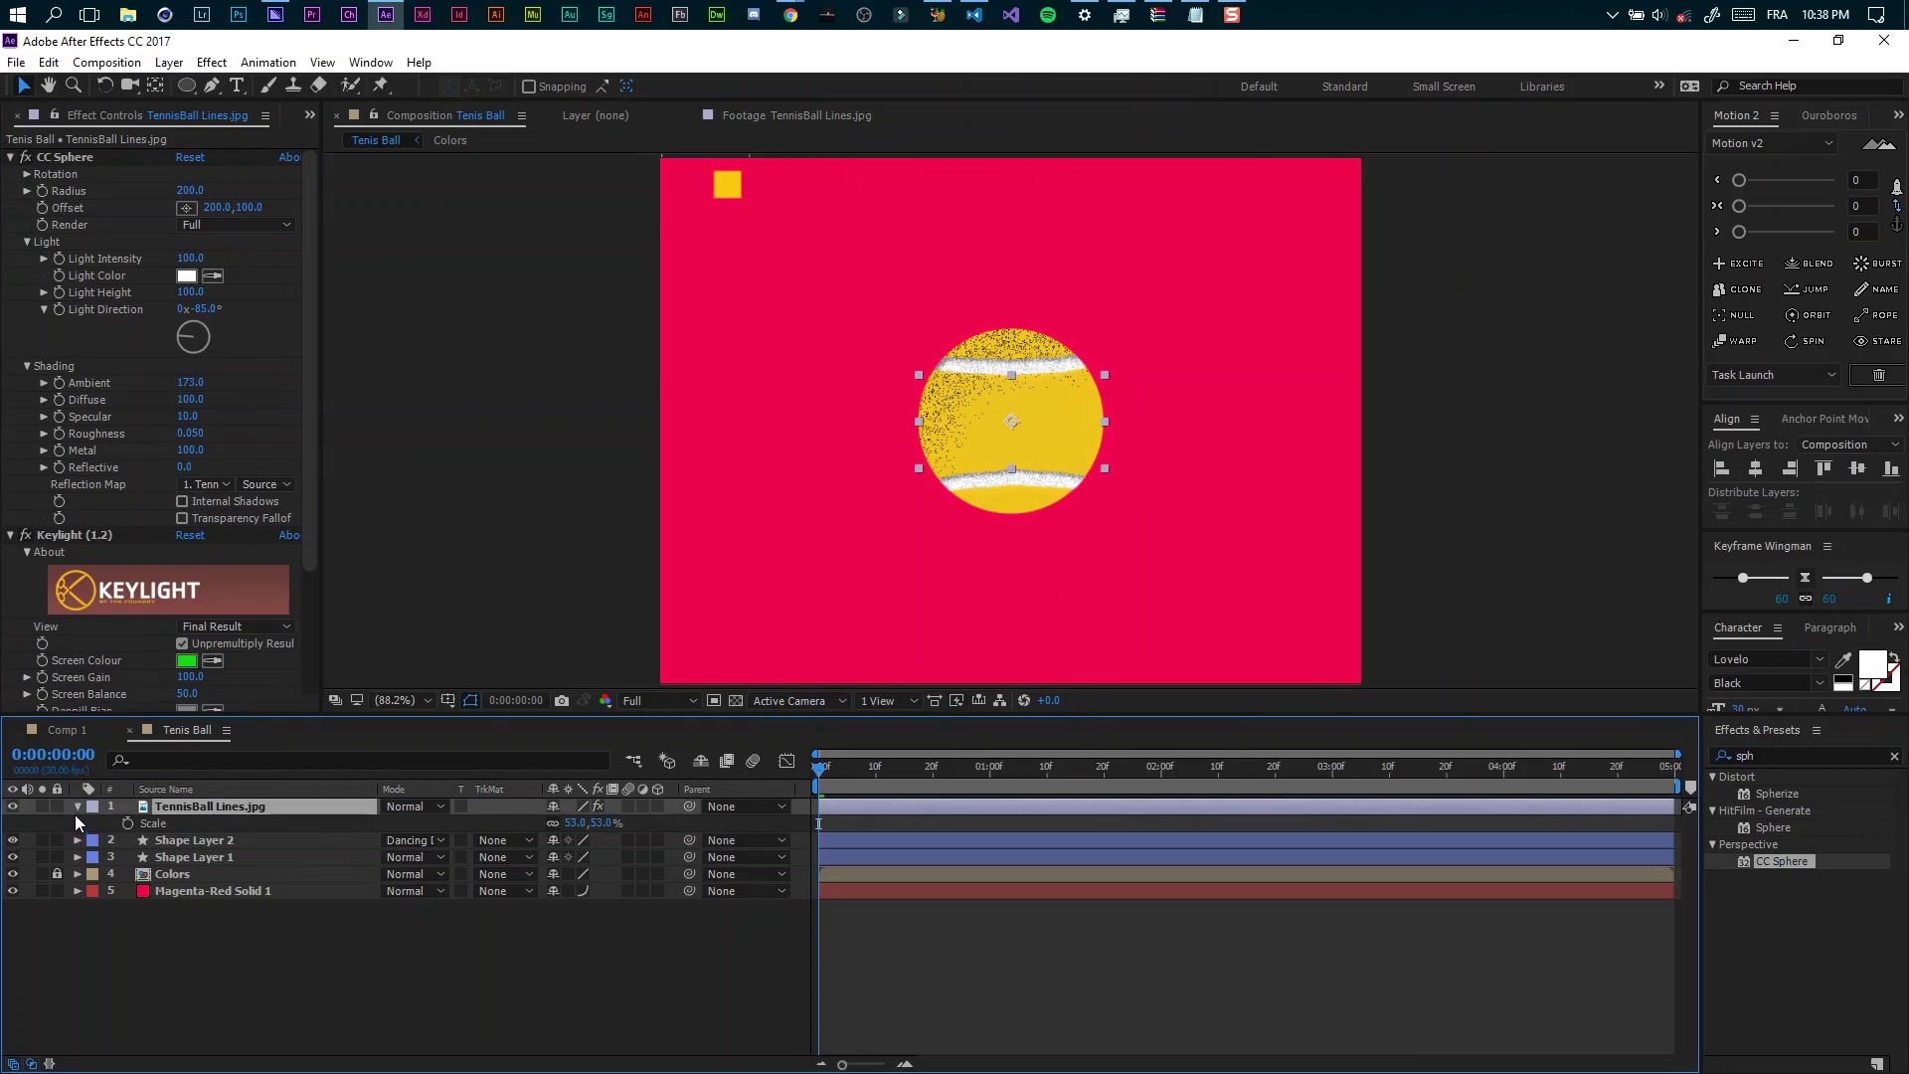
pyautogui.click(78, 806)
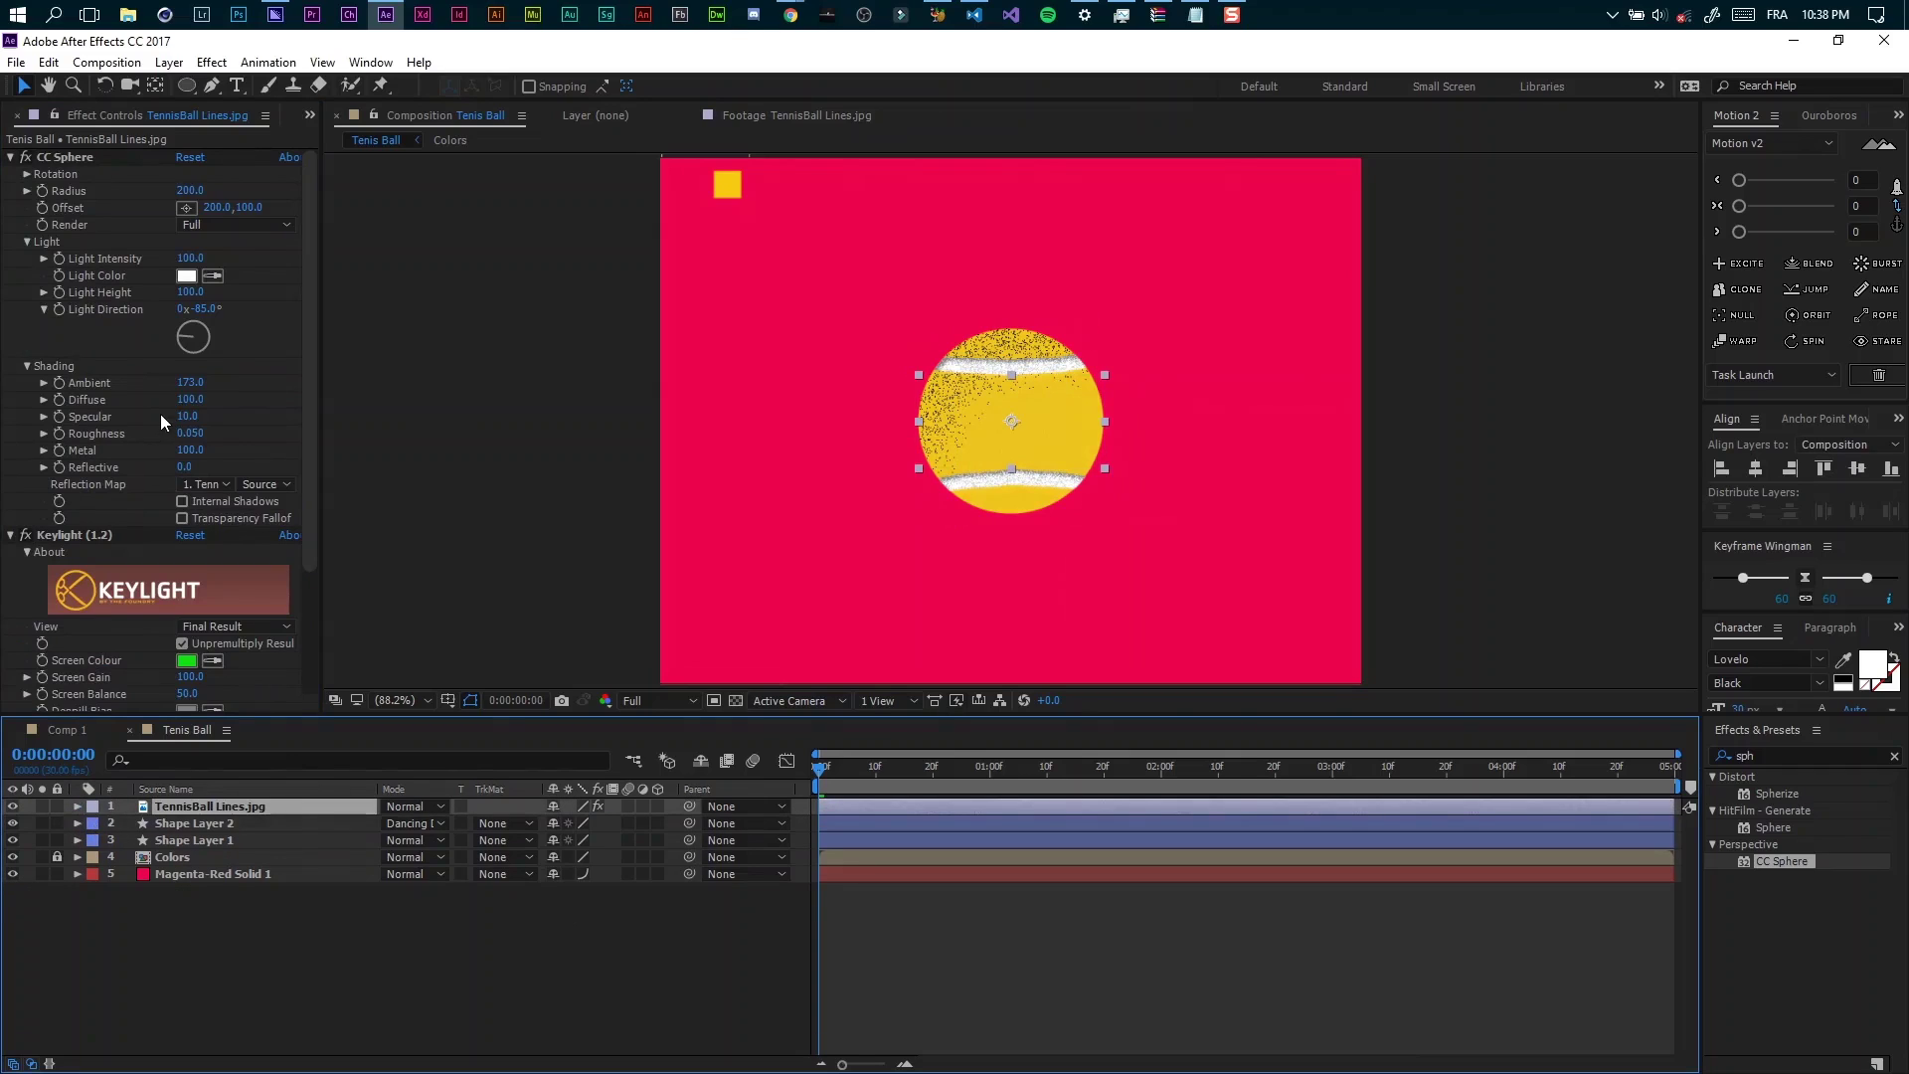
# Set starting keyframes for CC Sphere Rotation X, Y and Z at the first frame.
pyautogui.click(22, 176)
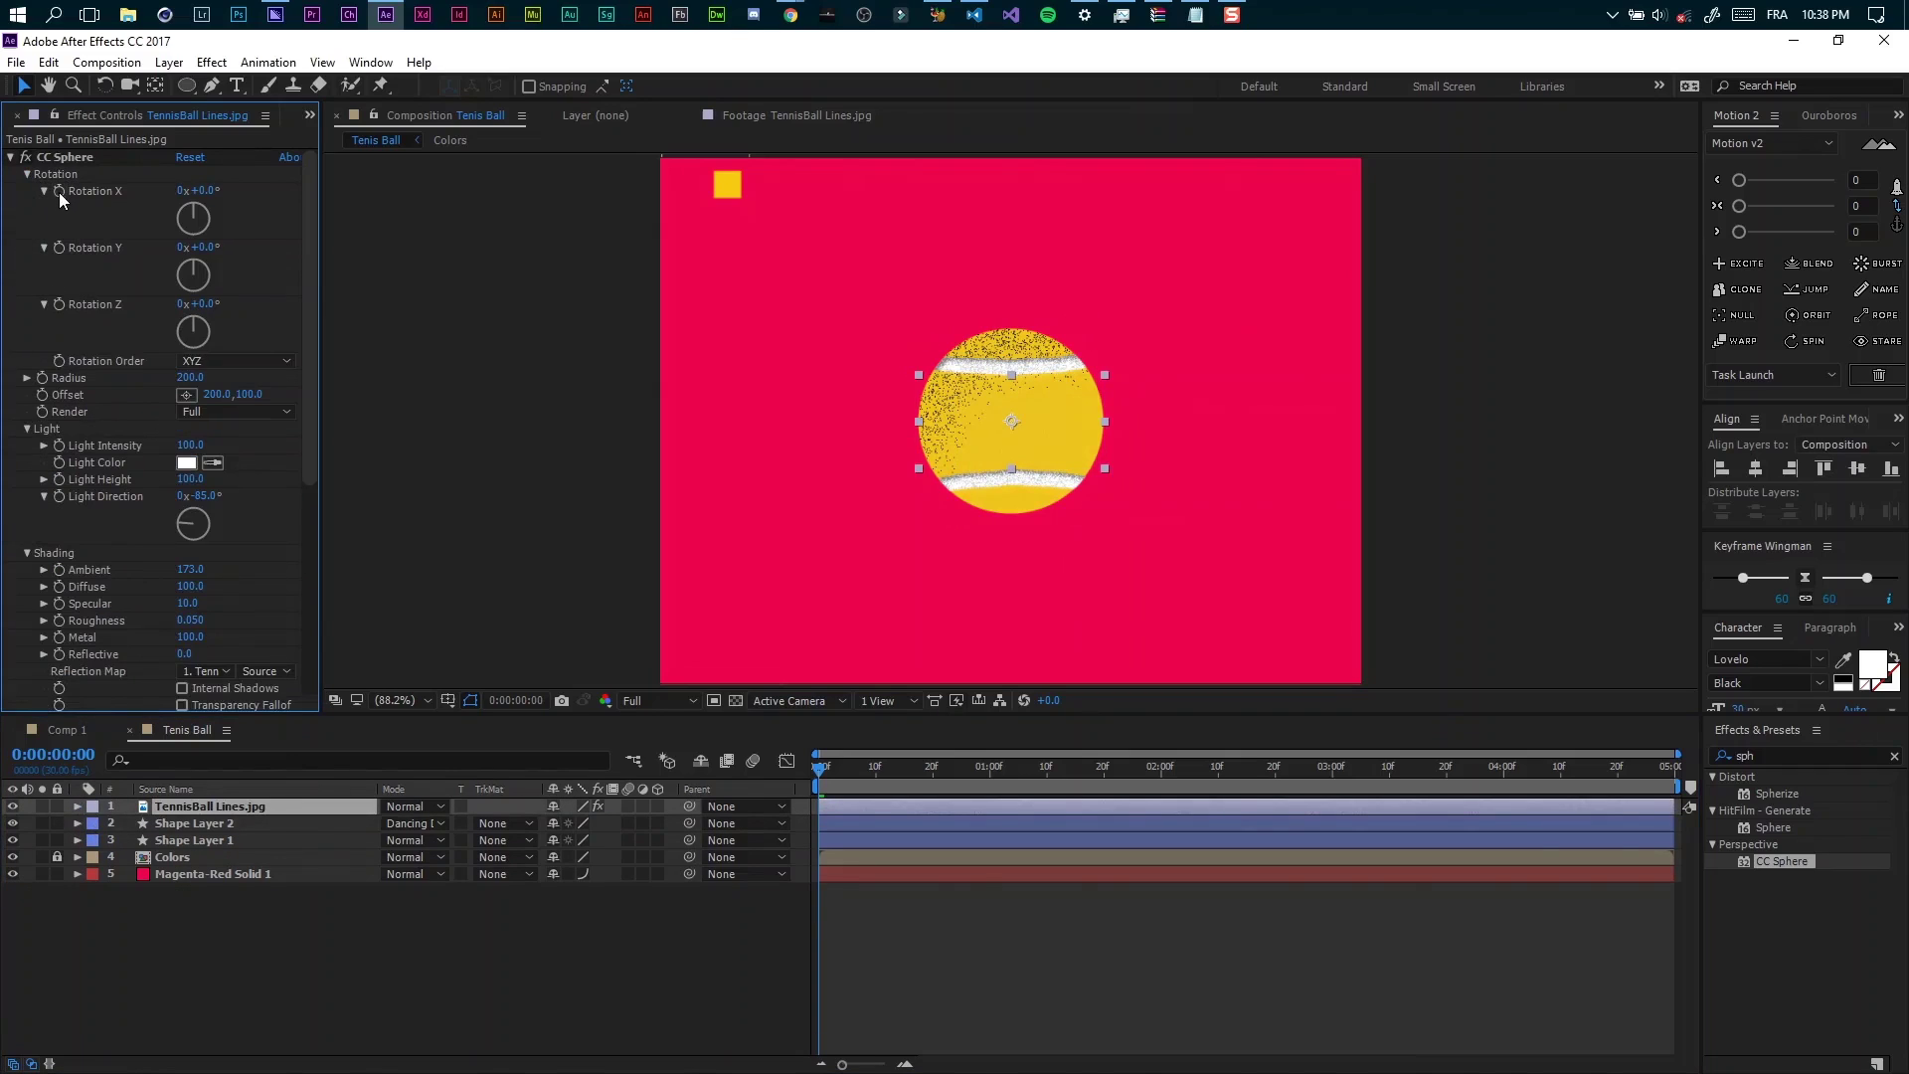
pyautogui.click(57, 191)
pyautogui.click(58, 304)
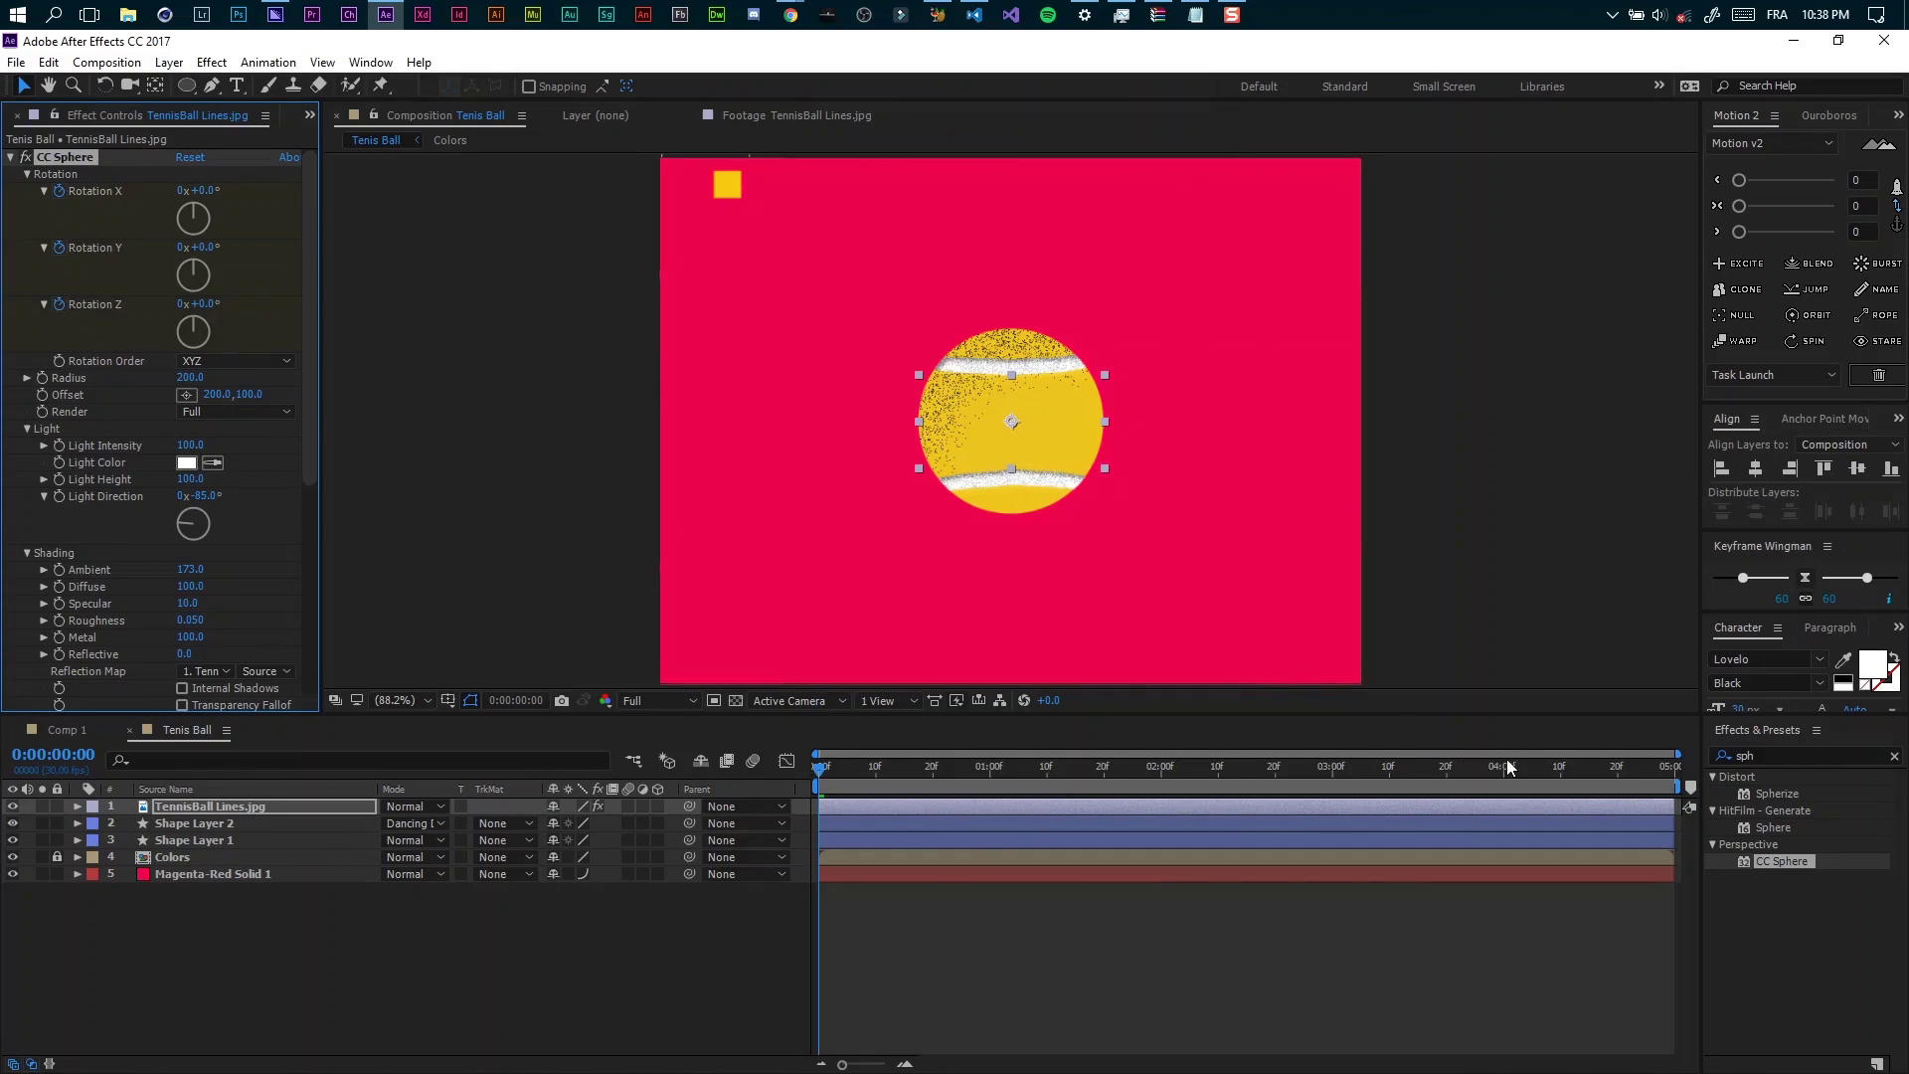
# Set each rotation to 1x+0.0 at the last frame, then preview the spinning ball from the start.
pyautogui.moveTo(1506, 763); pyautogui.dragTo(1737, 792)
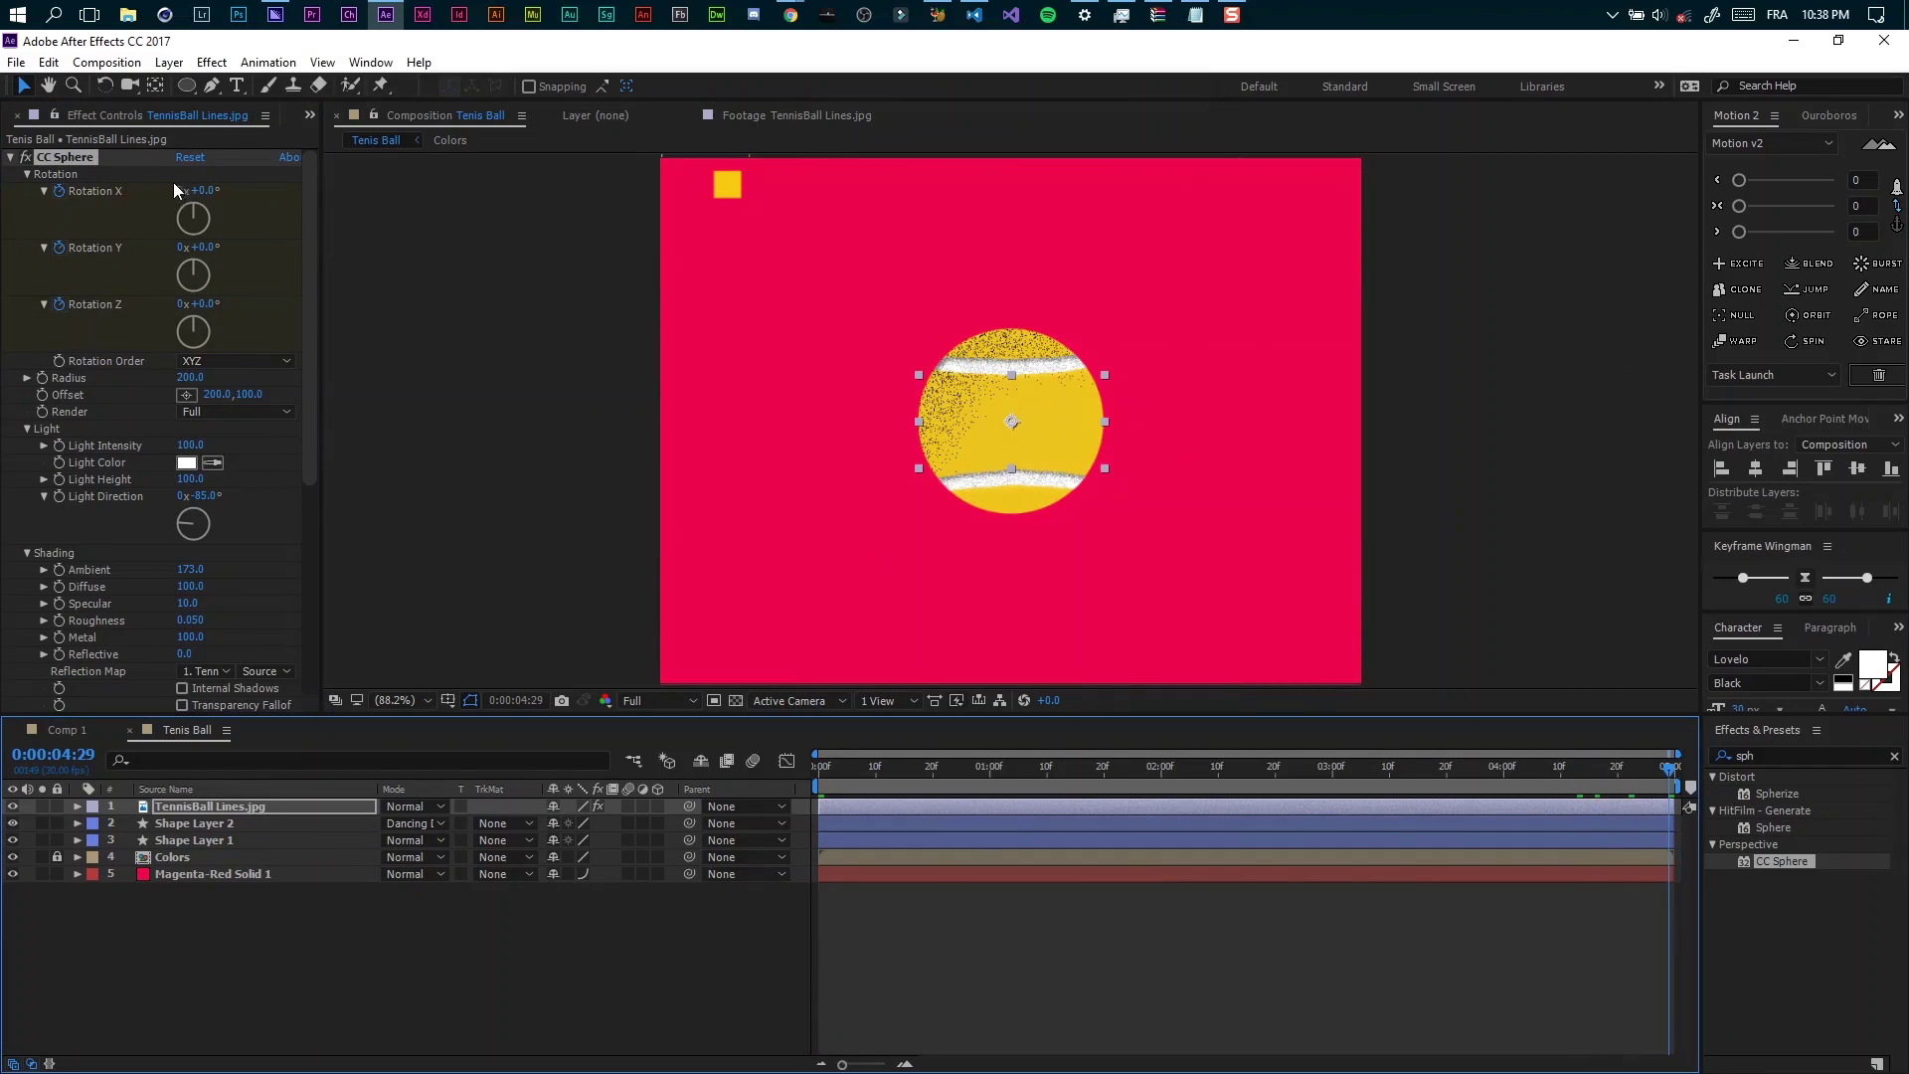
pyautogui.click(206, 191)
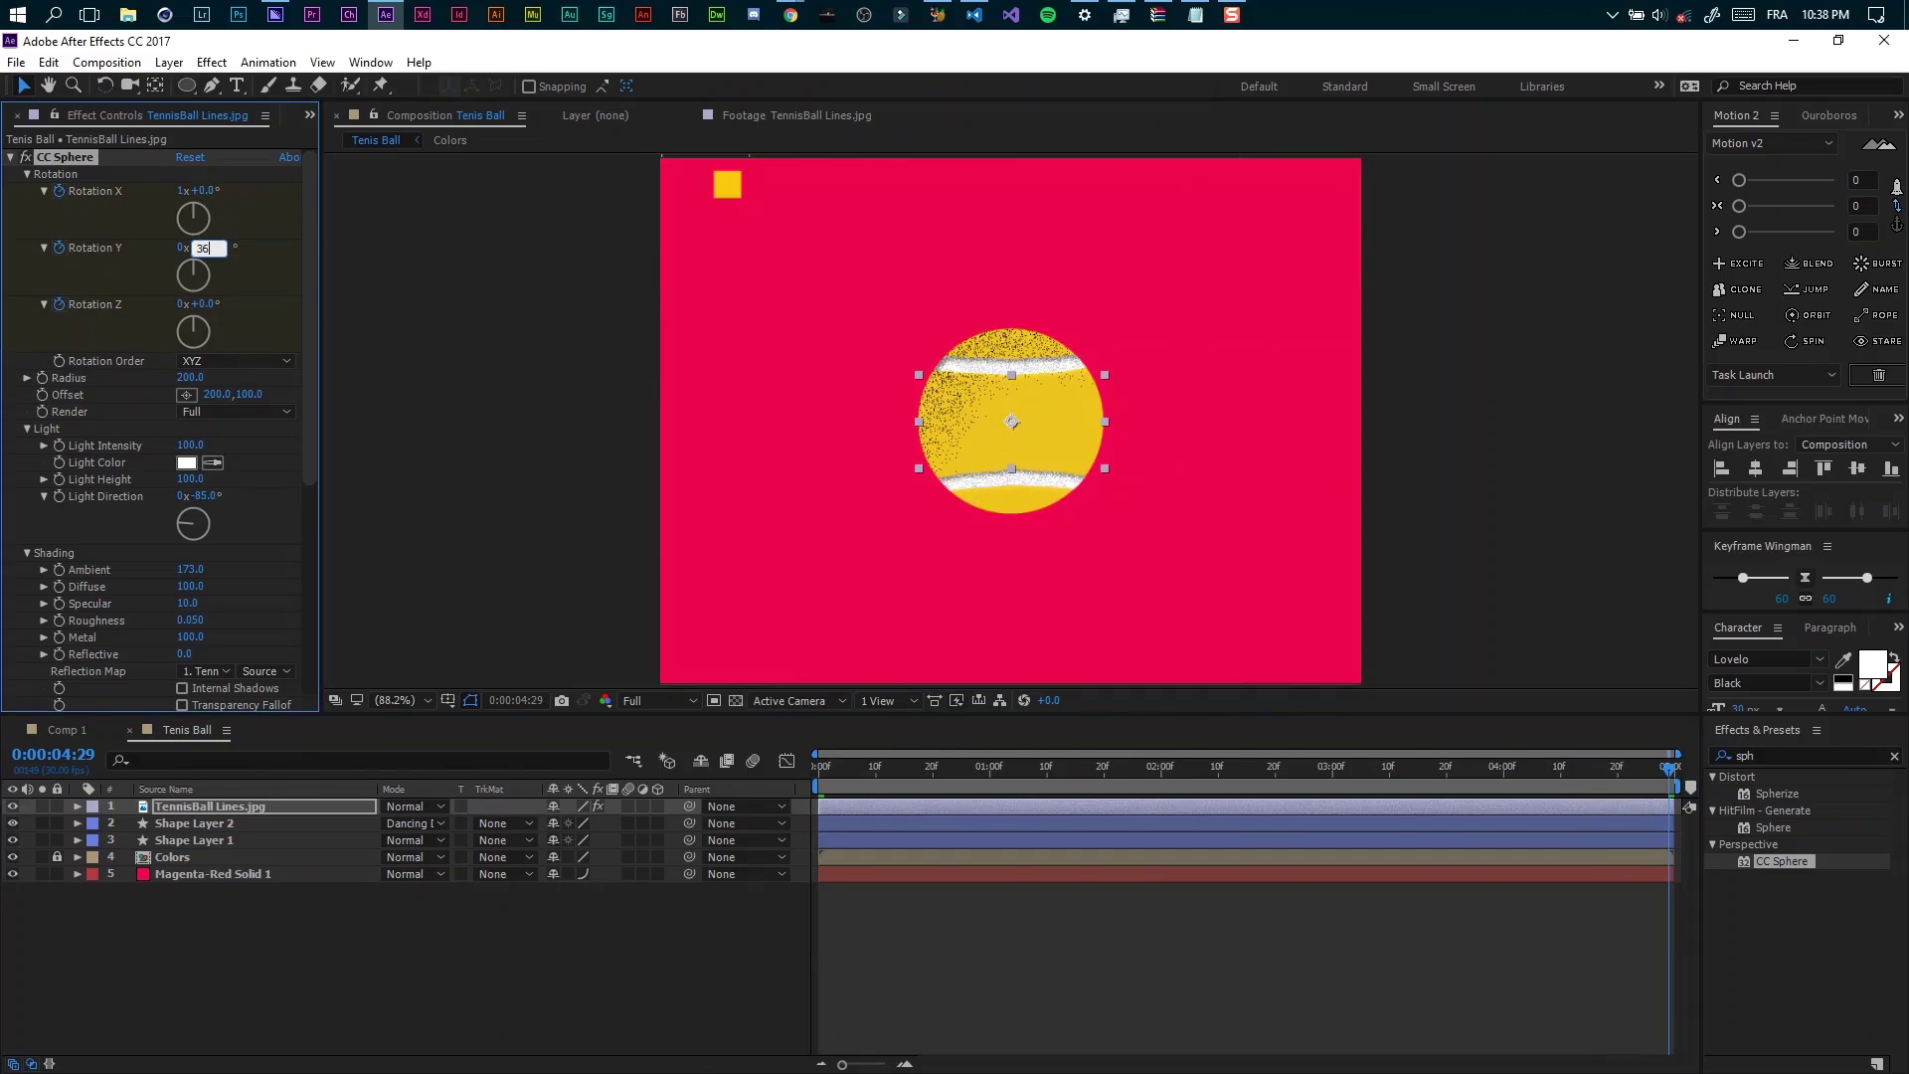
pyautogui.click(205, 303)
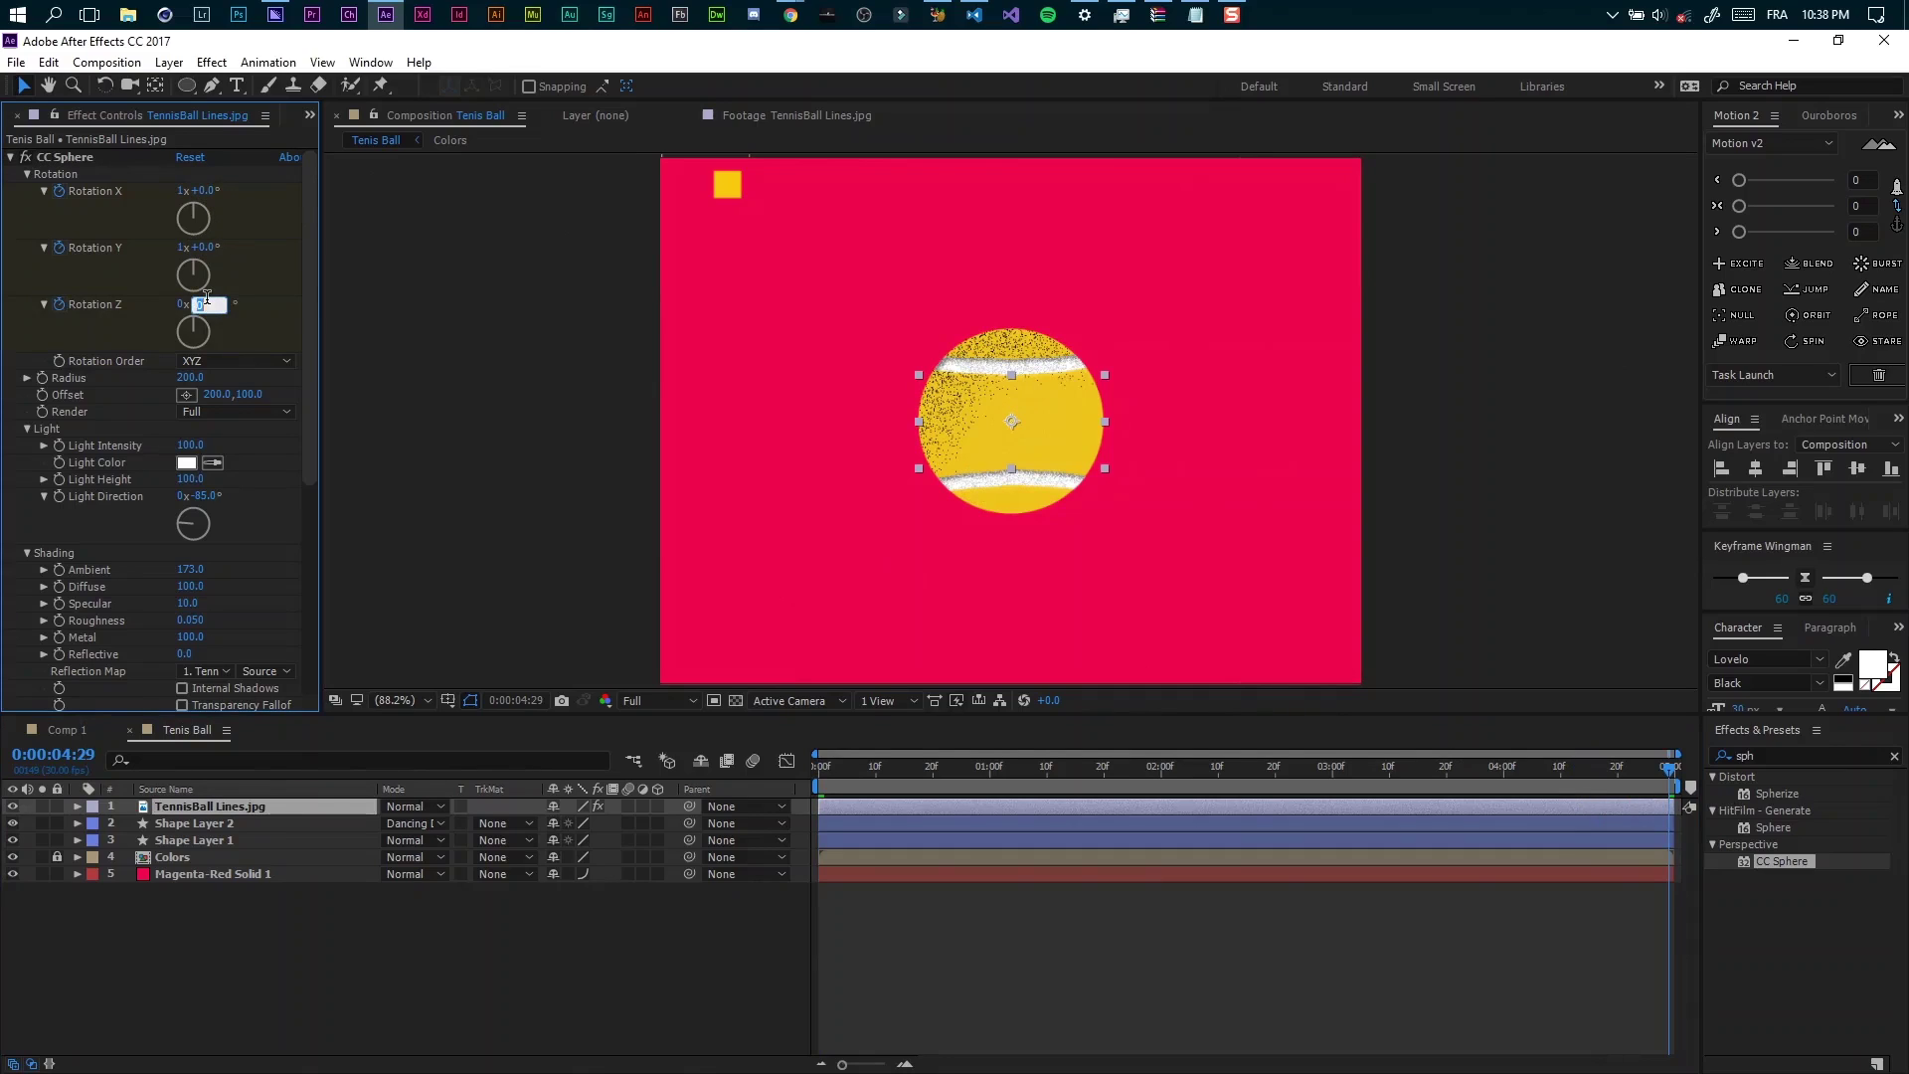
pyautogui.press('Return')
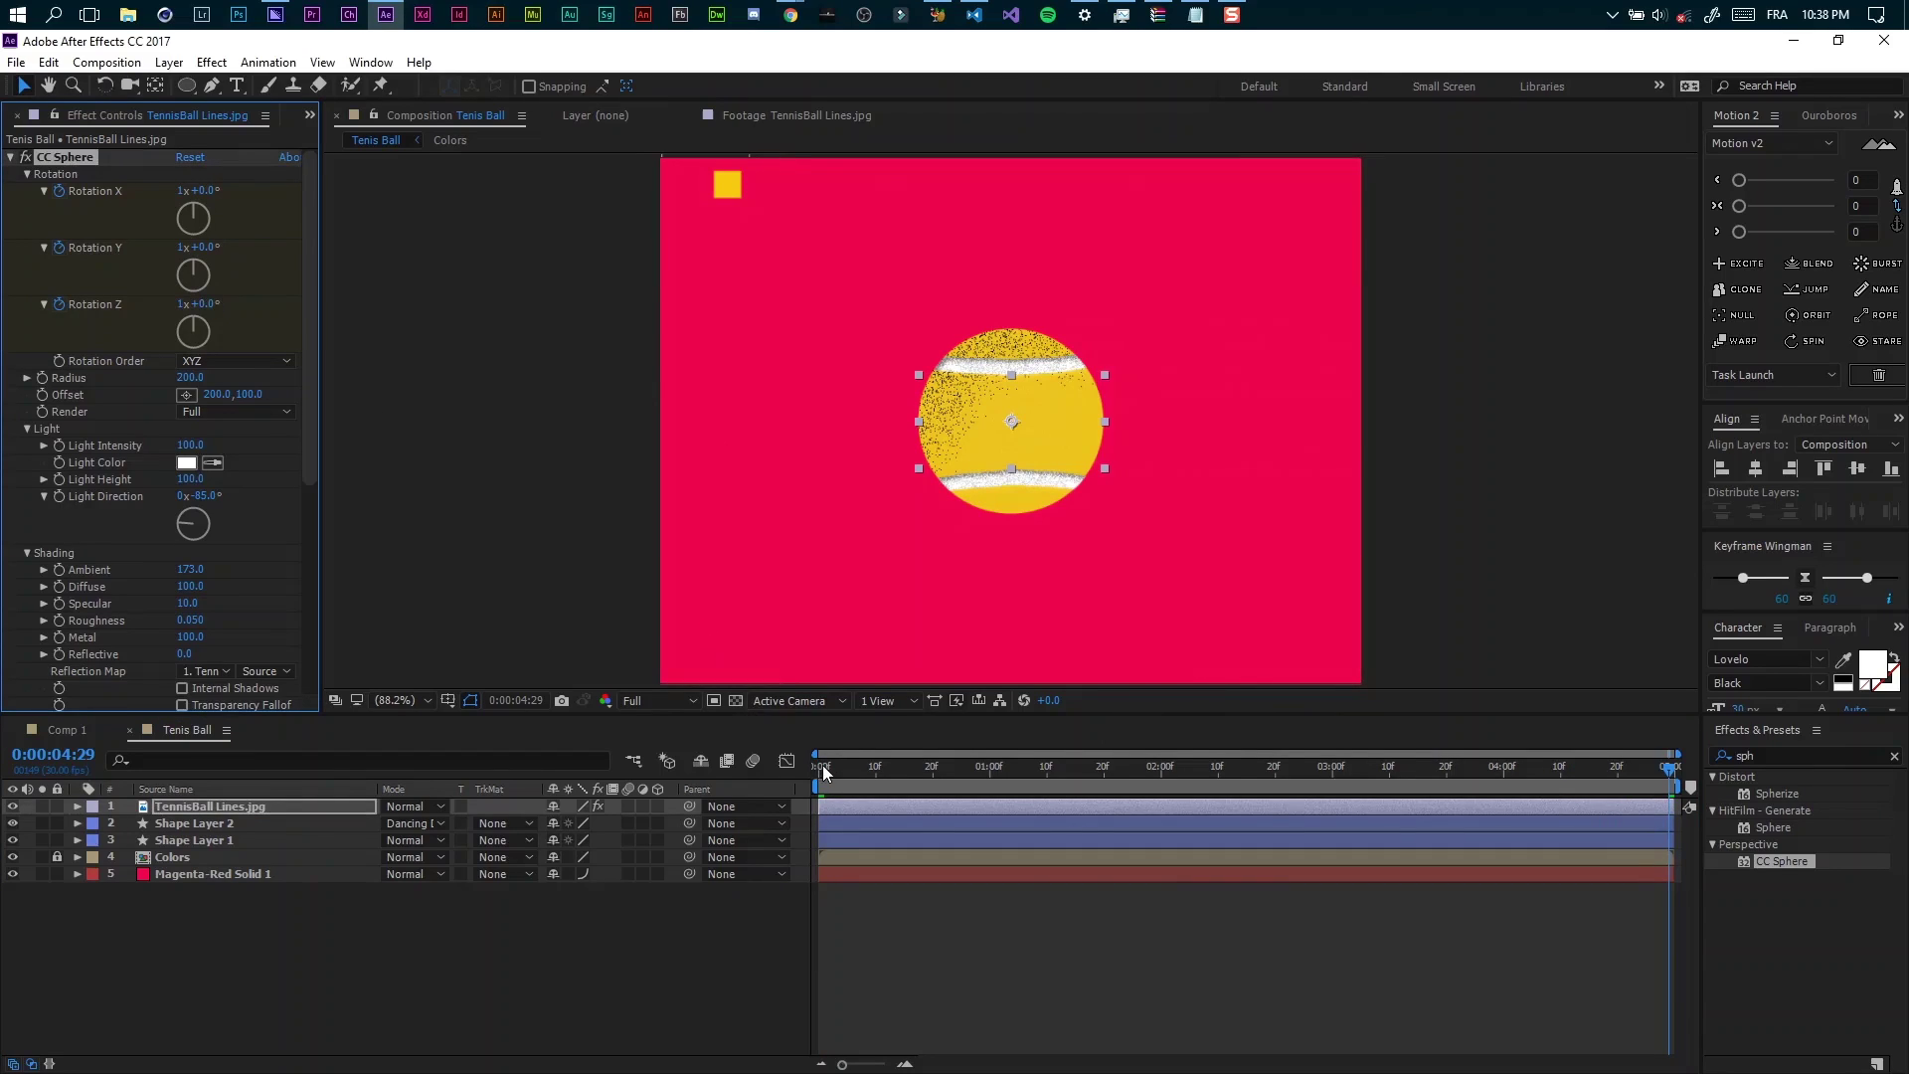
pyautogui.click(770, 781)
pyautogui.press('Home')
pyautogui.press('space')
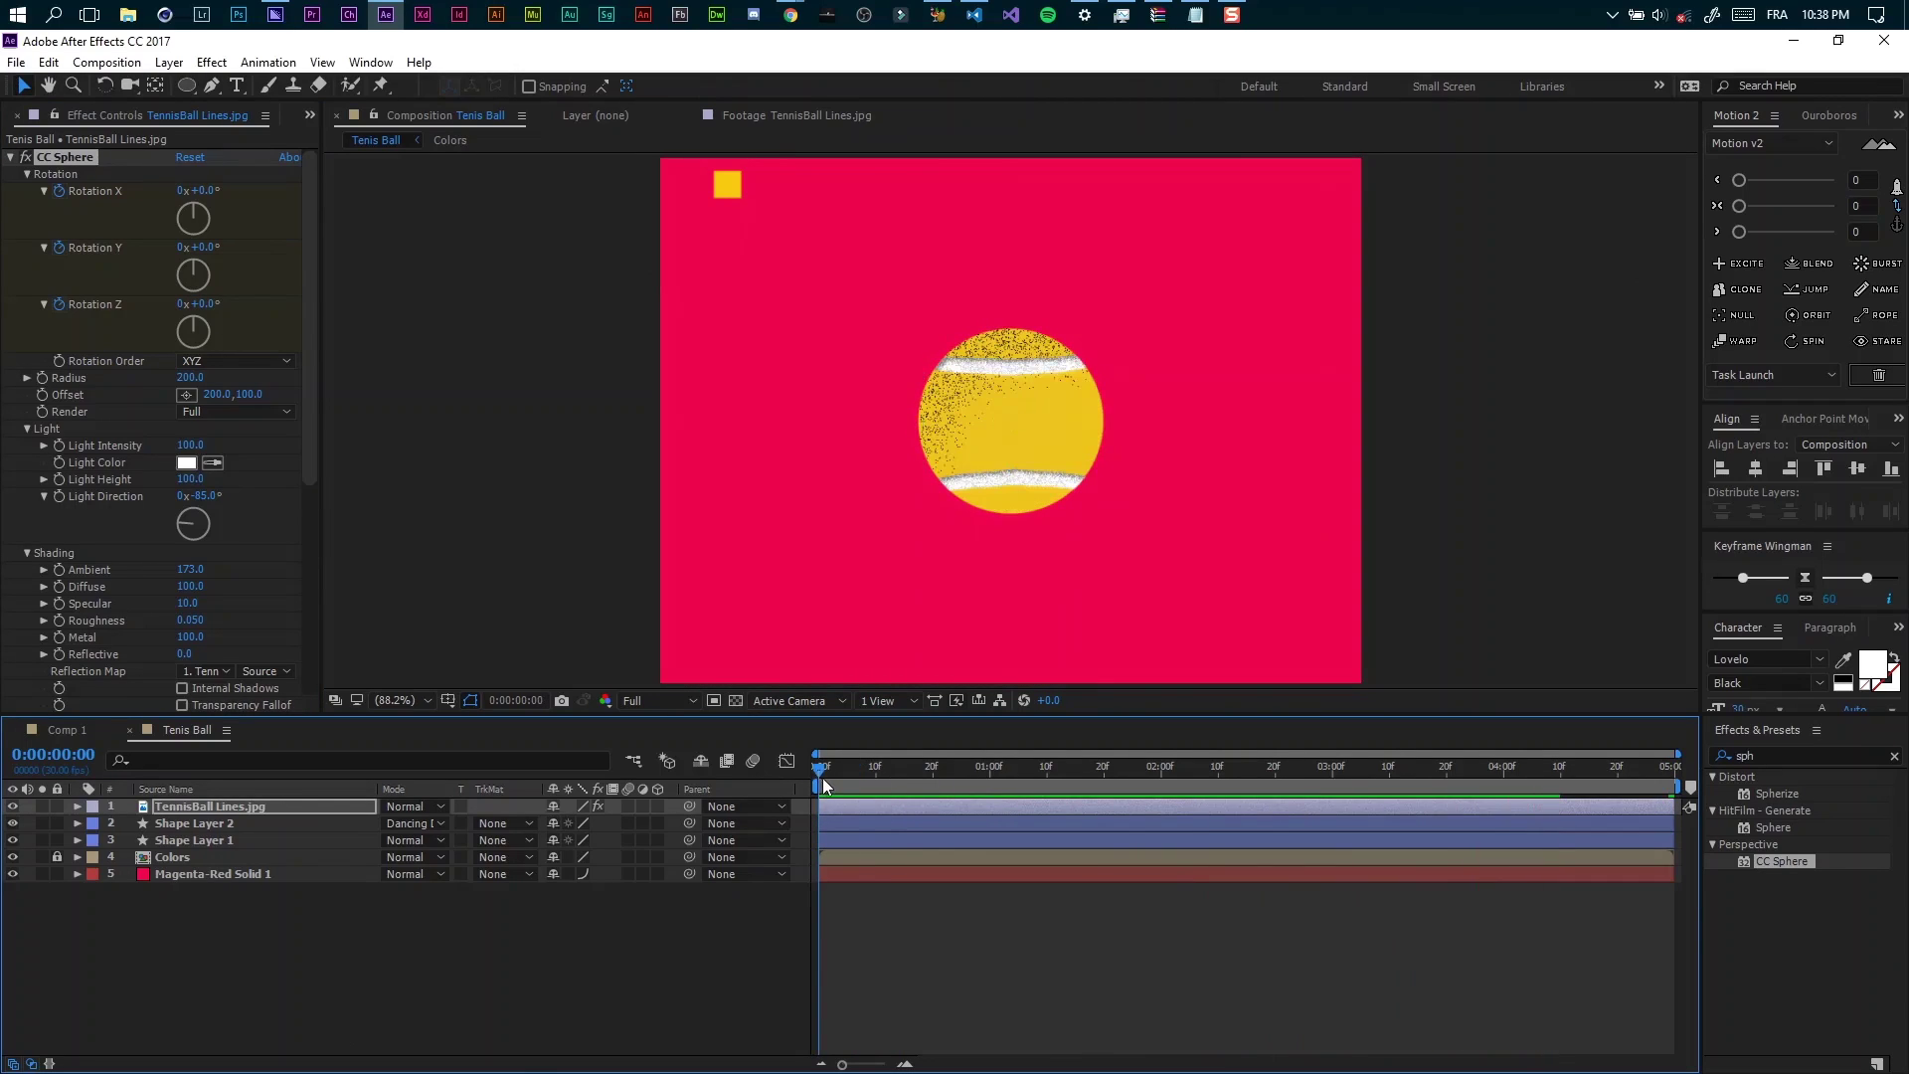
pyautogui.click(854, 776)
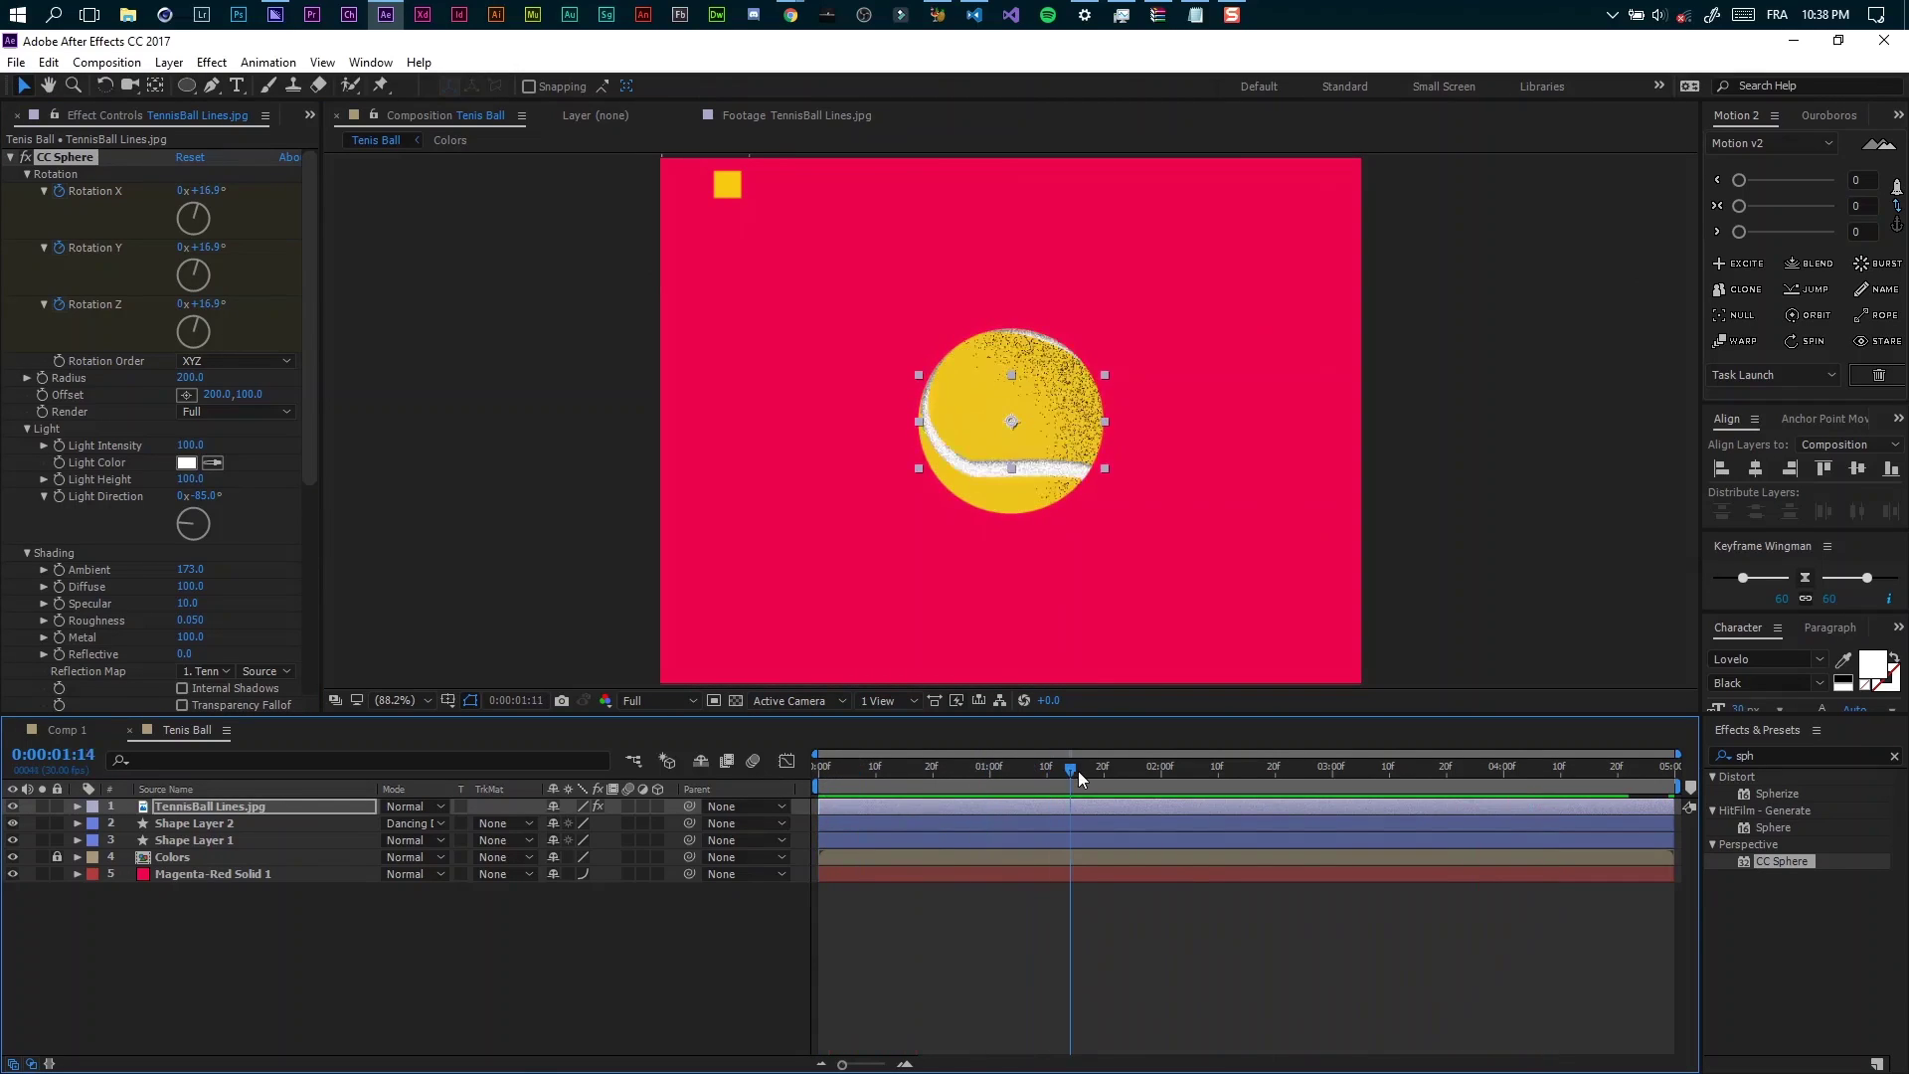
# Give Shape Layer 2 a 31-pixel mask feather and 25% opacity.
pyautogui.moveTo(837, 776); pyautogui.dragTo(1080, 771)
pyautogui.click(229, 827)
pyautogui.press('f')
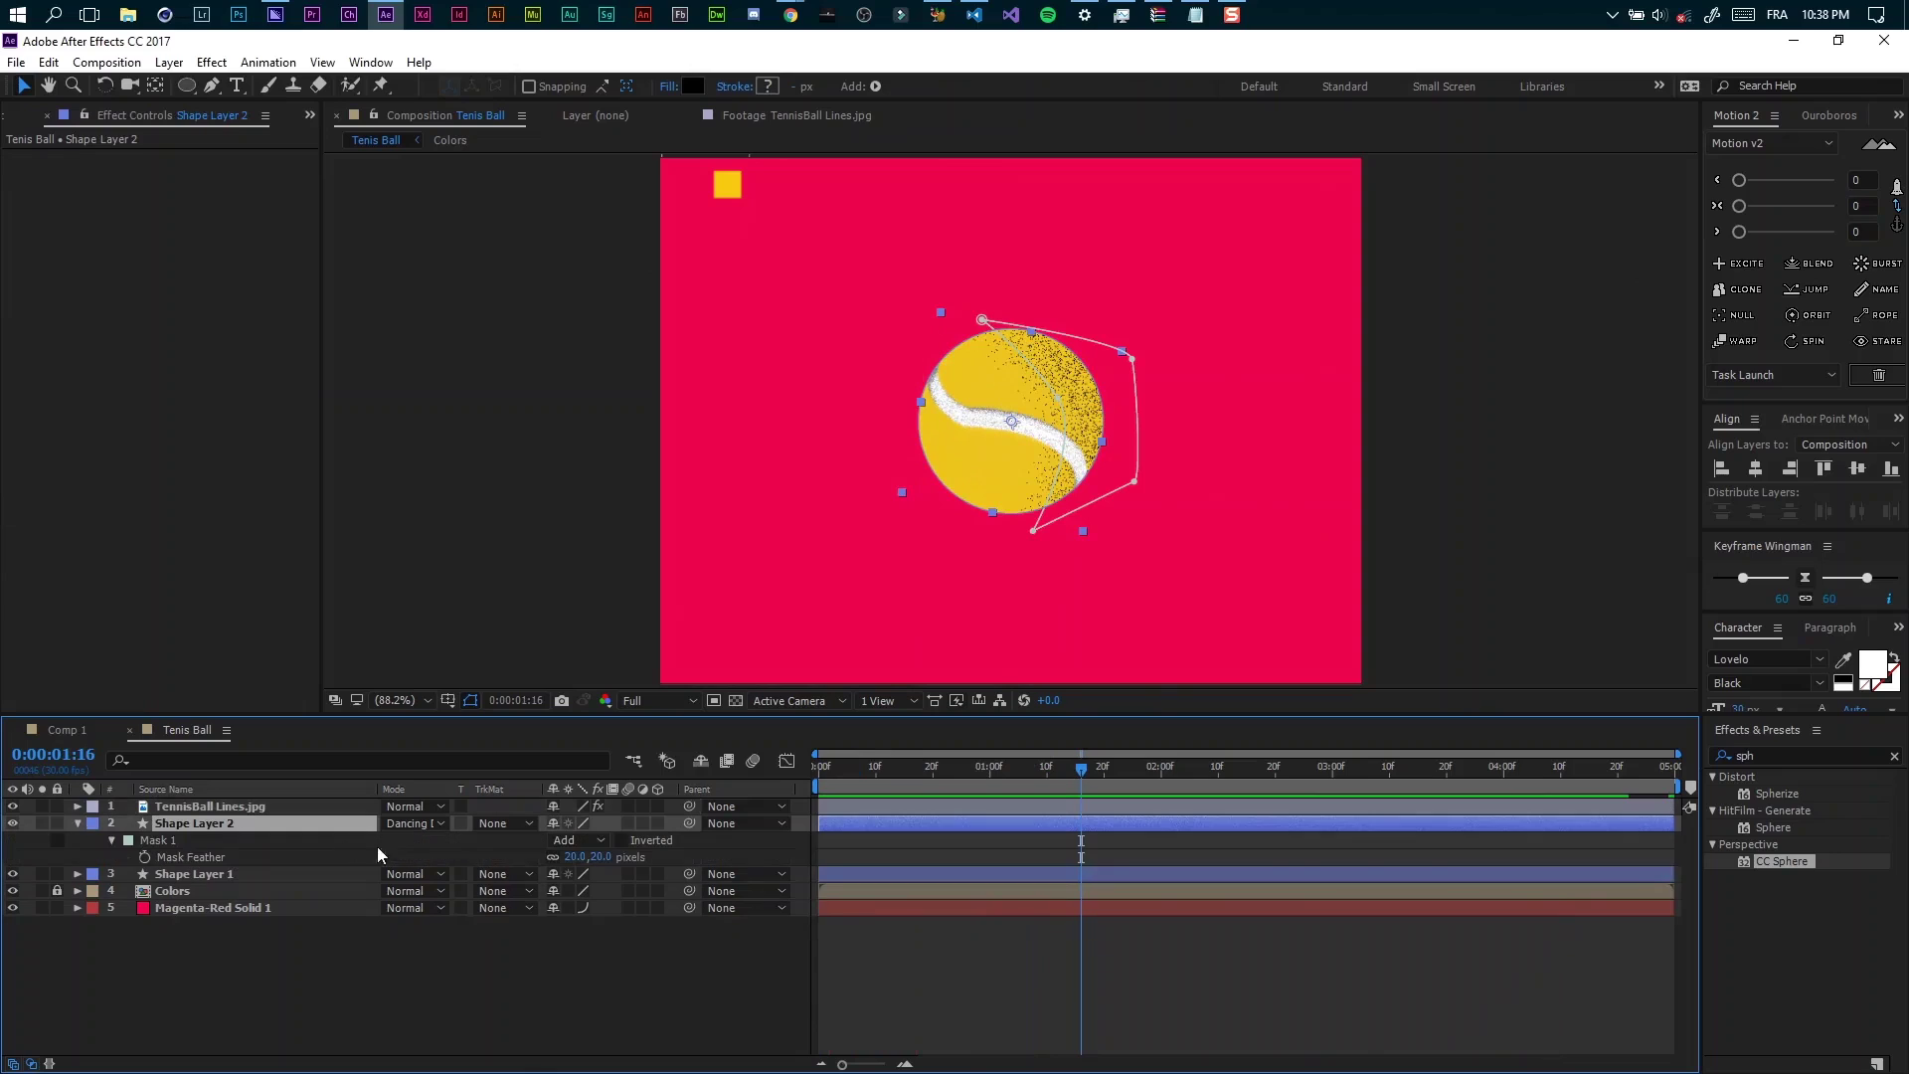
pyautogui.moveTo(574, 856); pyautogui.dragTo(583, 856)
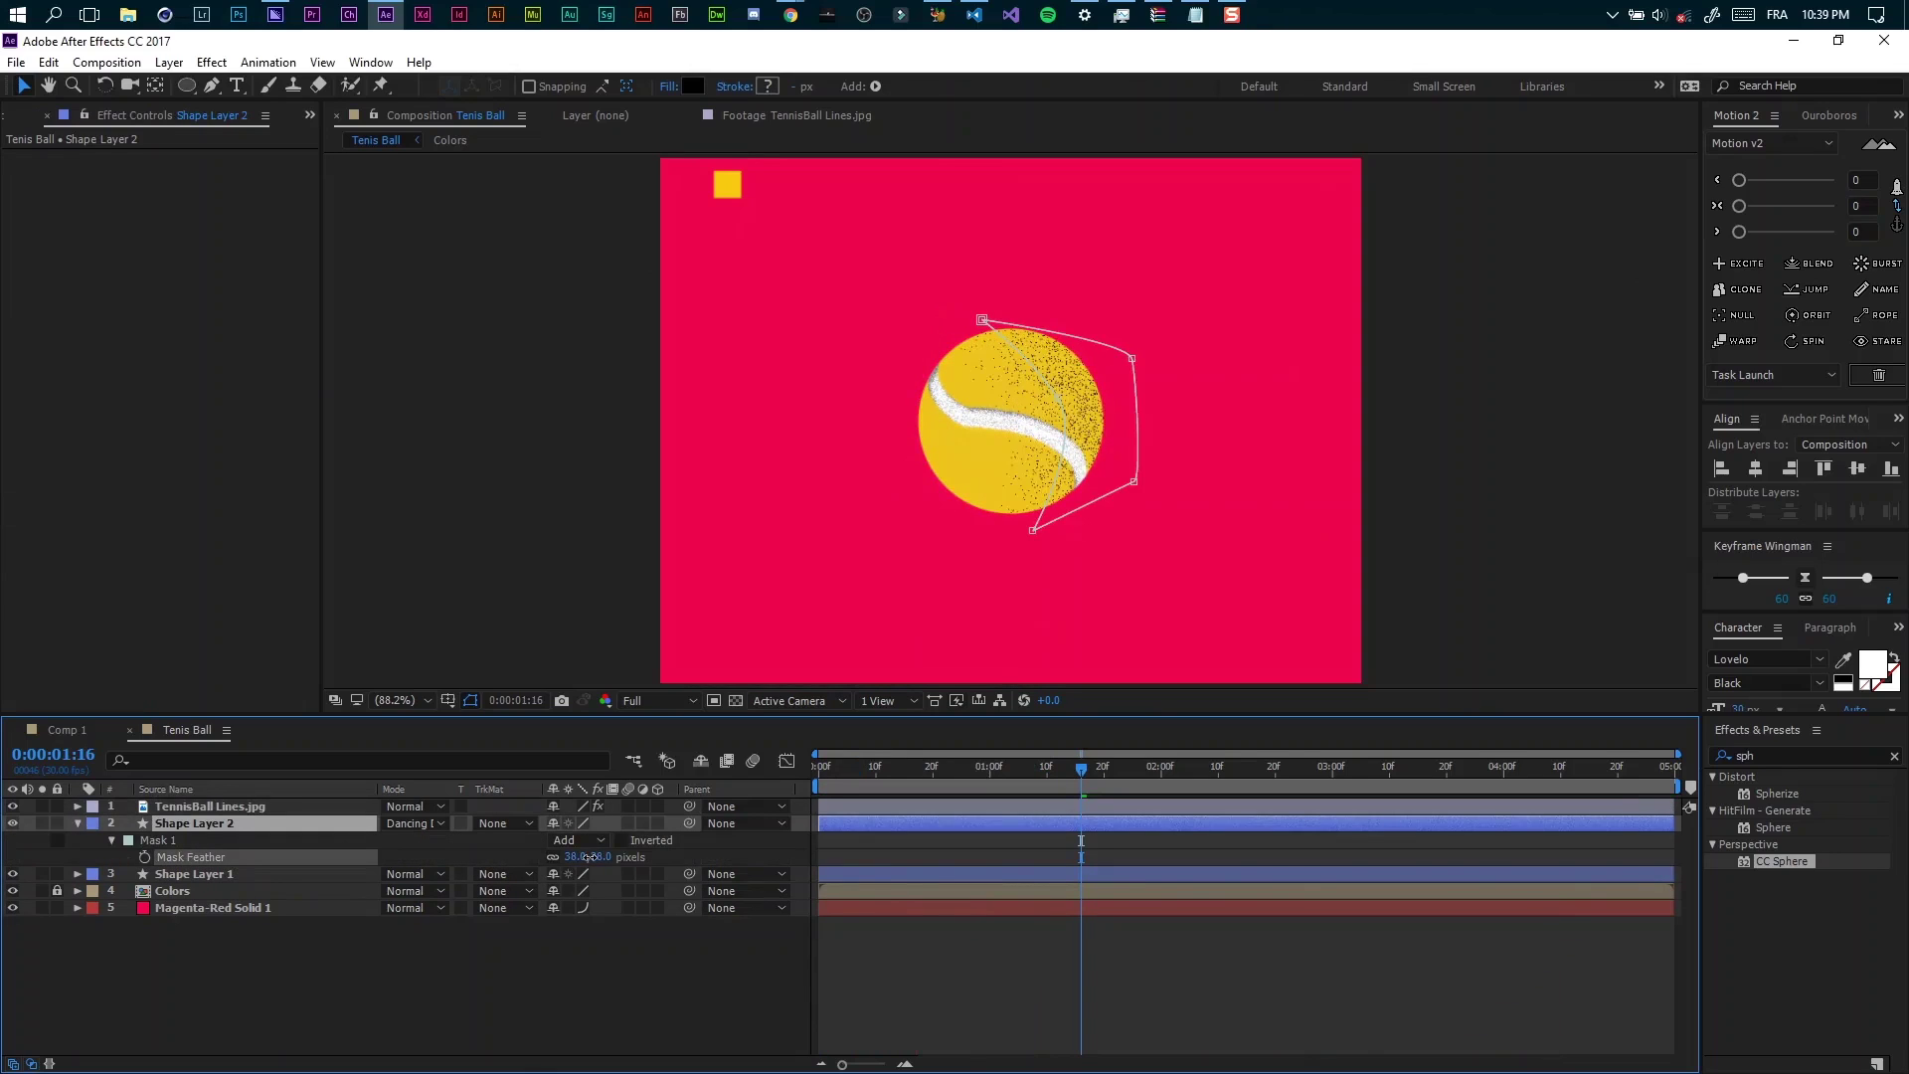
pyautogui.press('t')
pyautogui.write('25')
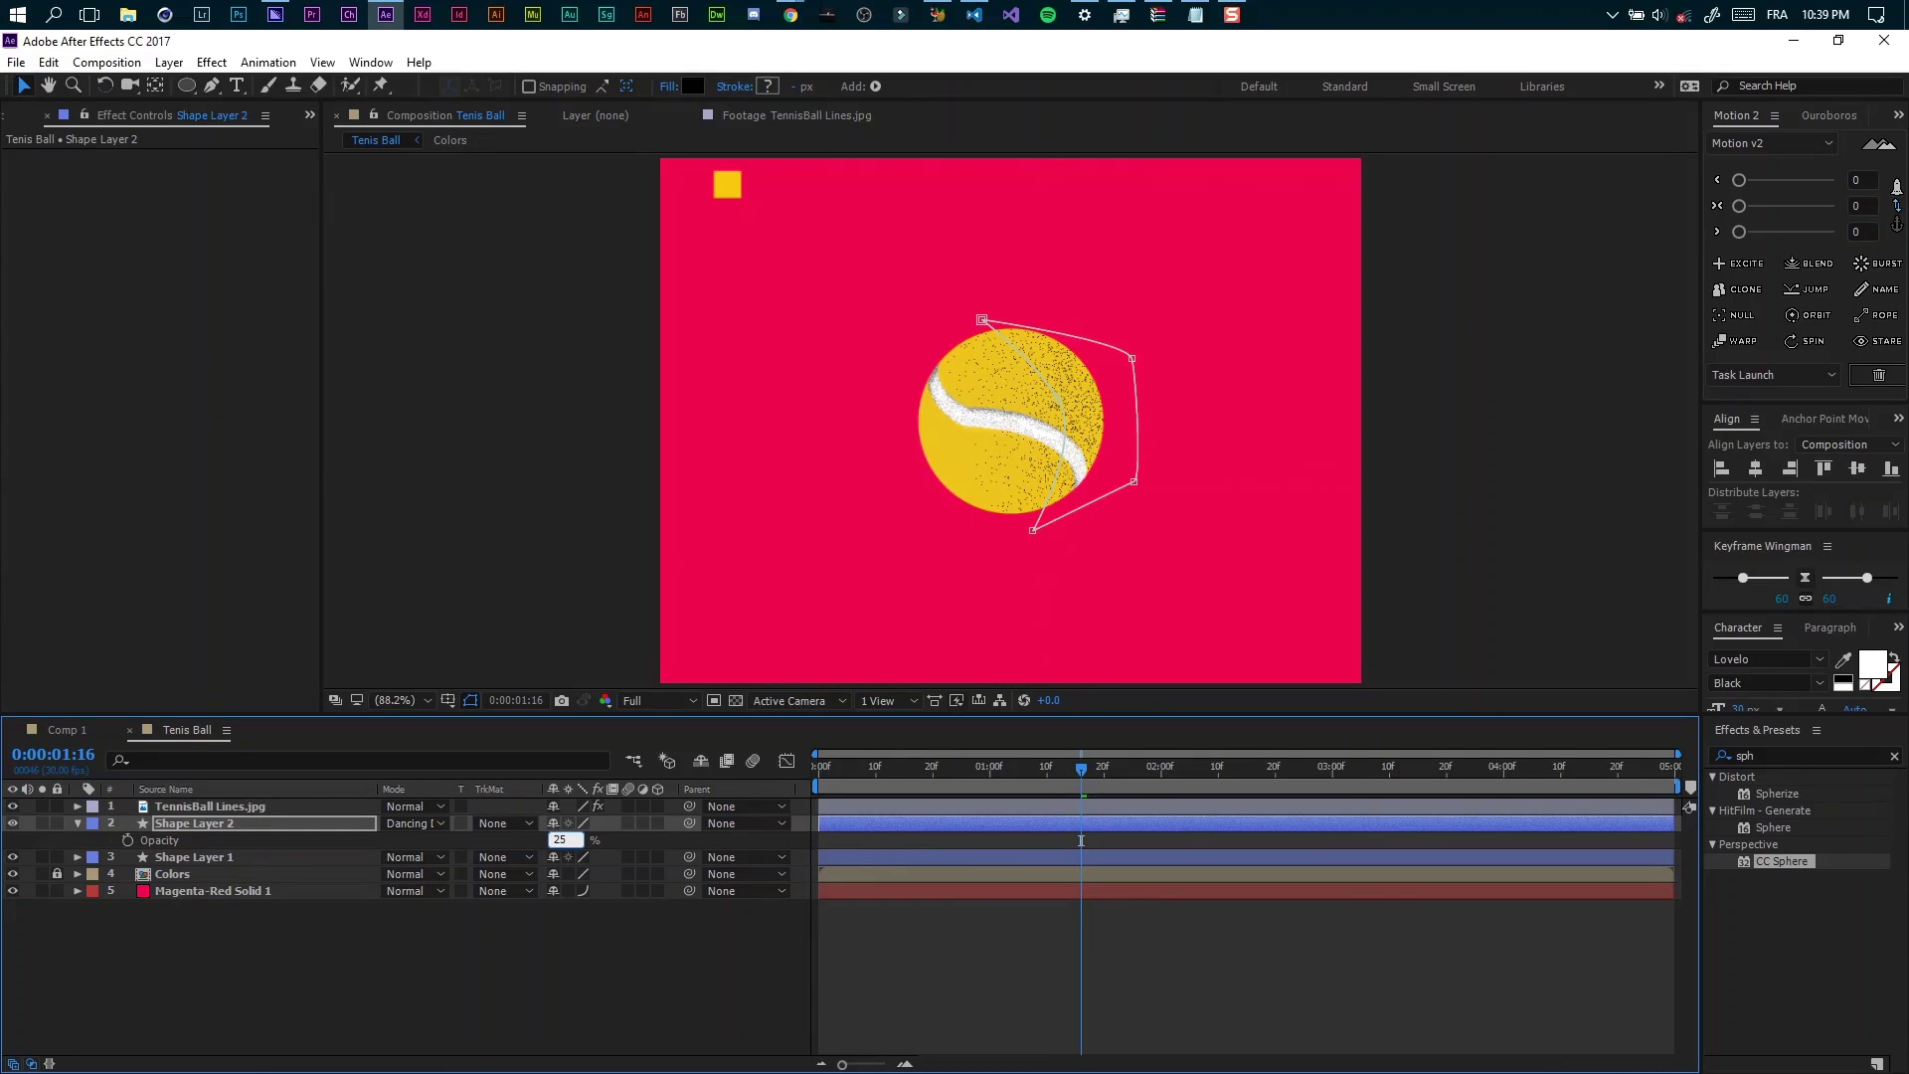
pyautogui.press('Return')
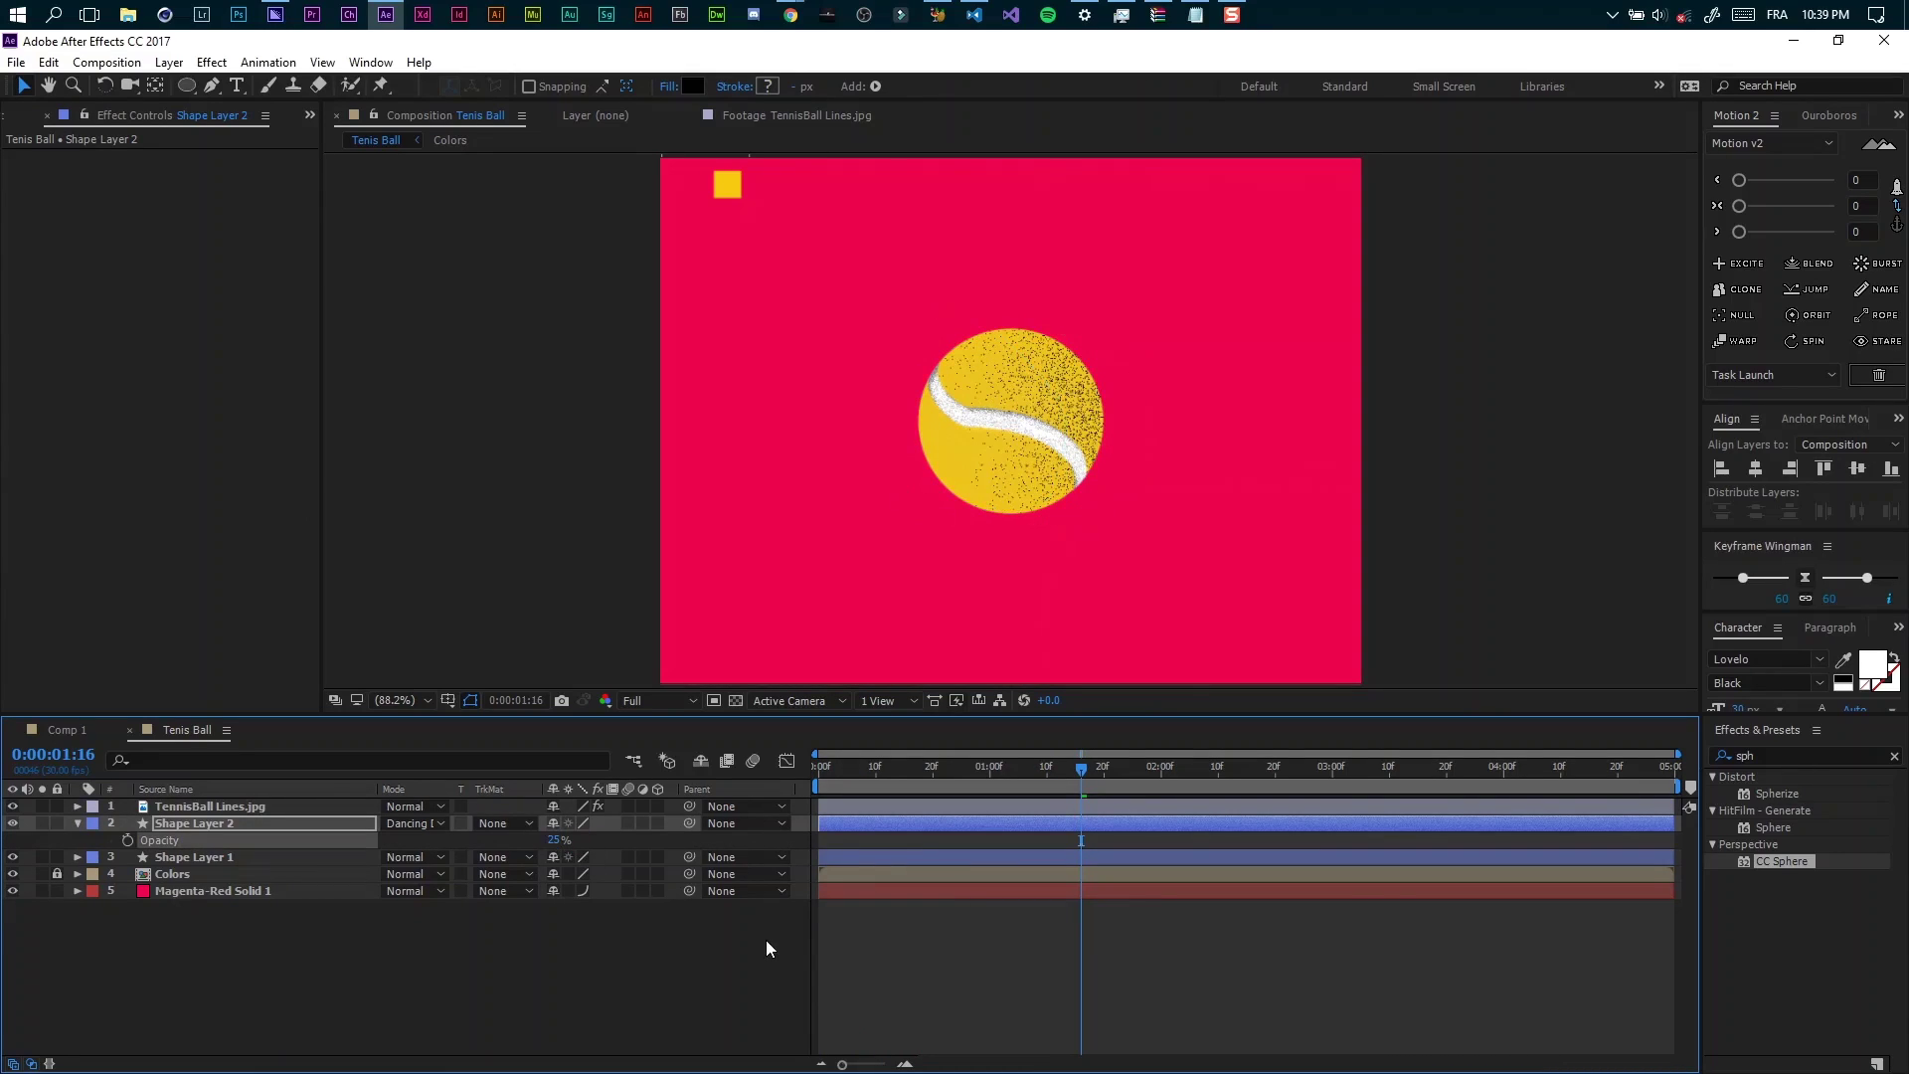
pyautogui.click(765, 939)
pyautogui.moveTo(1022, 775)
pyautogui.mouseDown()
pyautogui.moveTo(1339, 787)
pyautogui.moveTo(858, 774)
pyautogui.mouseUp()
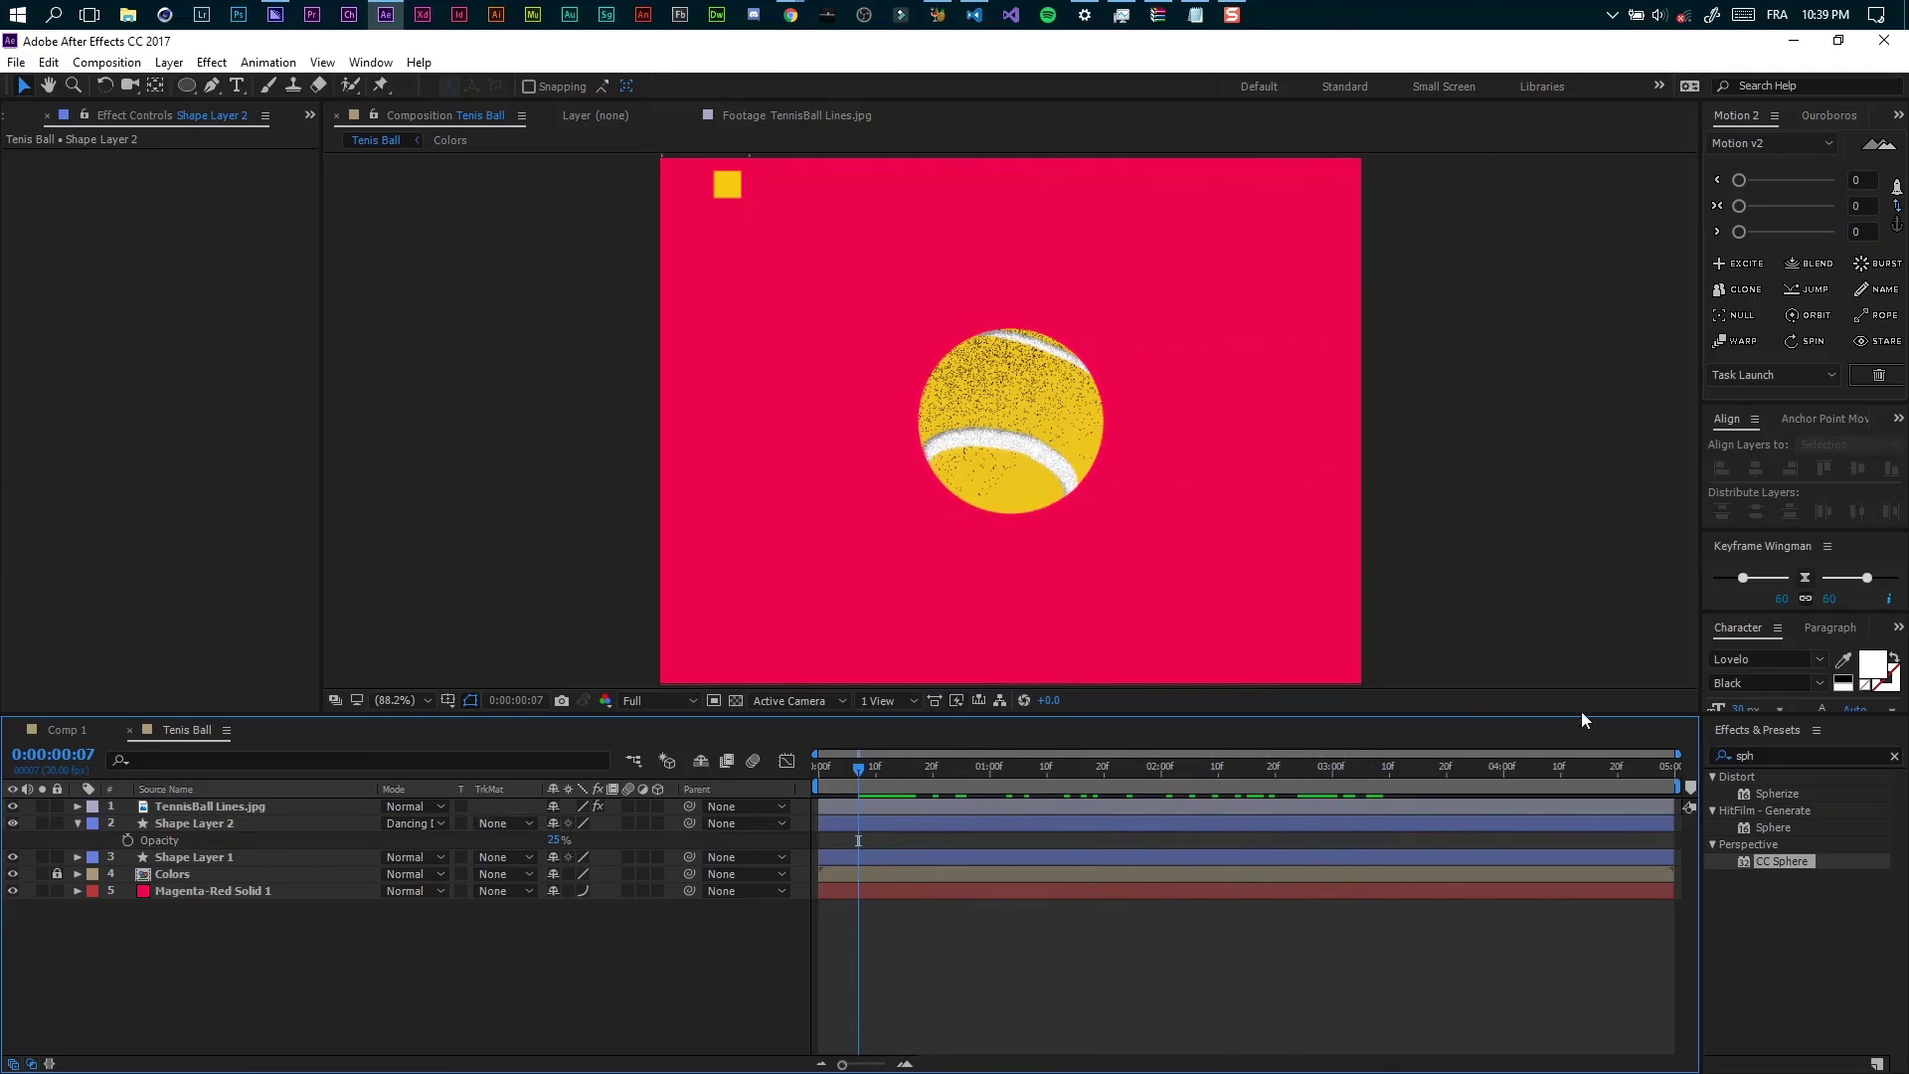
# Apply Drop Shadow to Shape Layer 1 with 20% opacity and softness 50.
pyautogui.click(1780, 756)
pyautogui.write('drop')
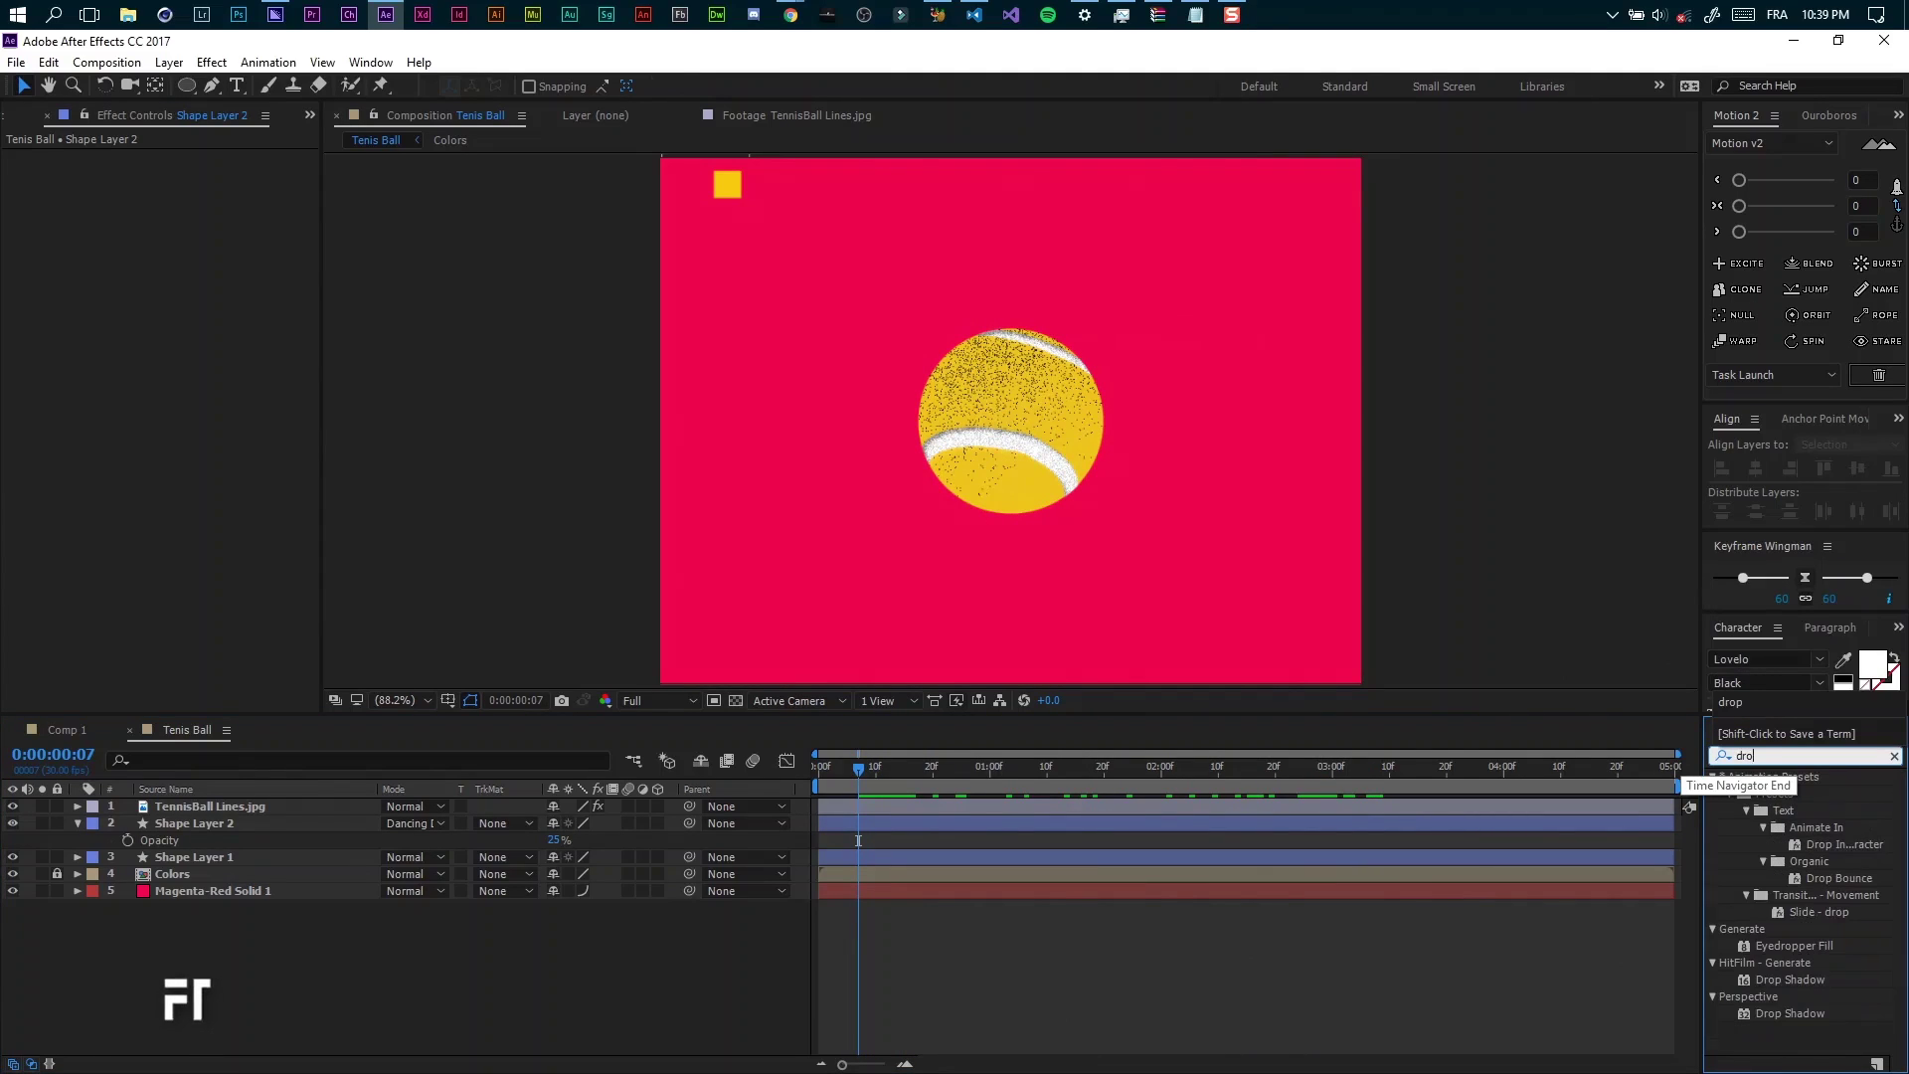
pyautogui.click(264, 853)
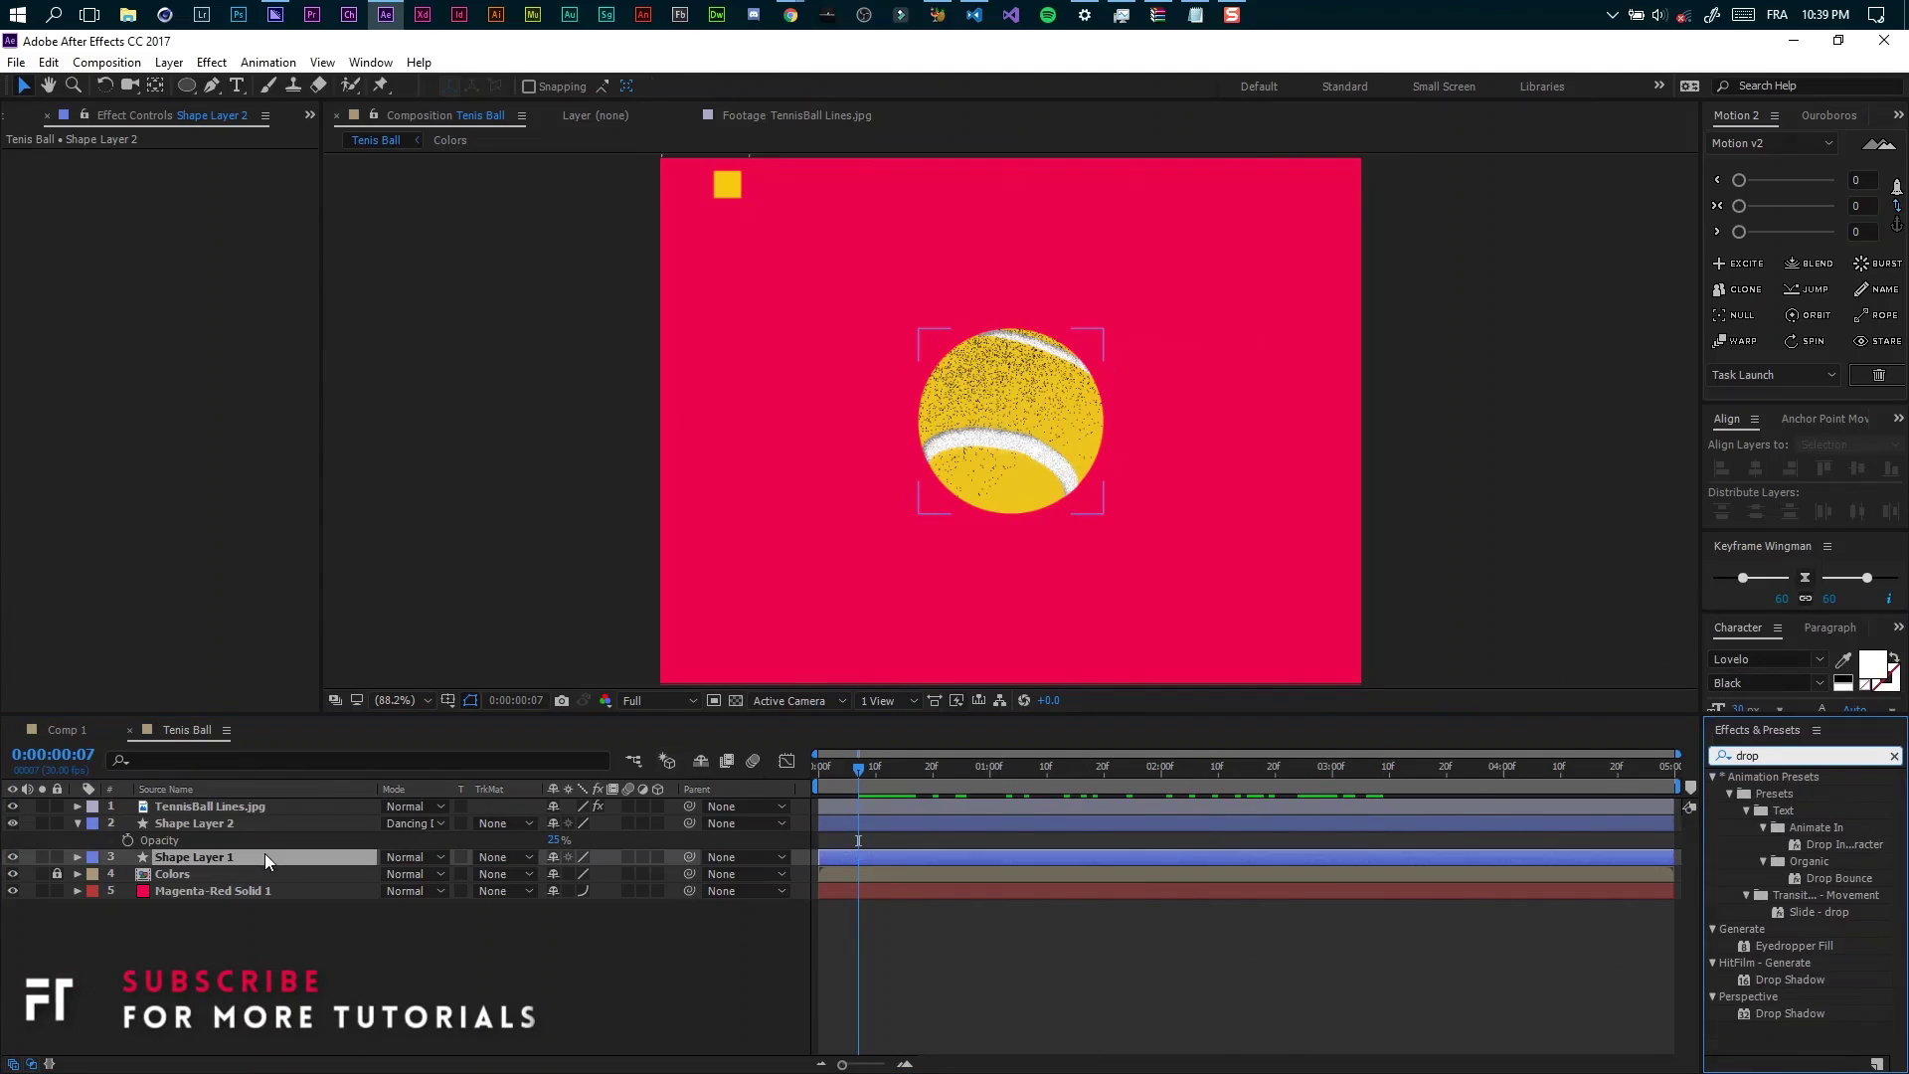
pyautogui.doubleClick(1804, 1014)
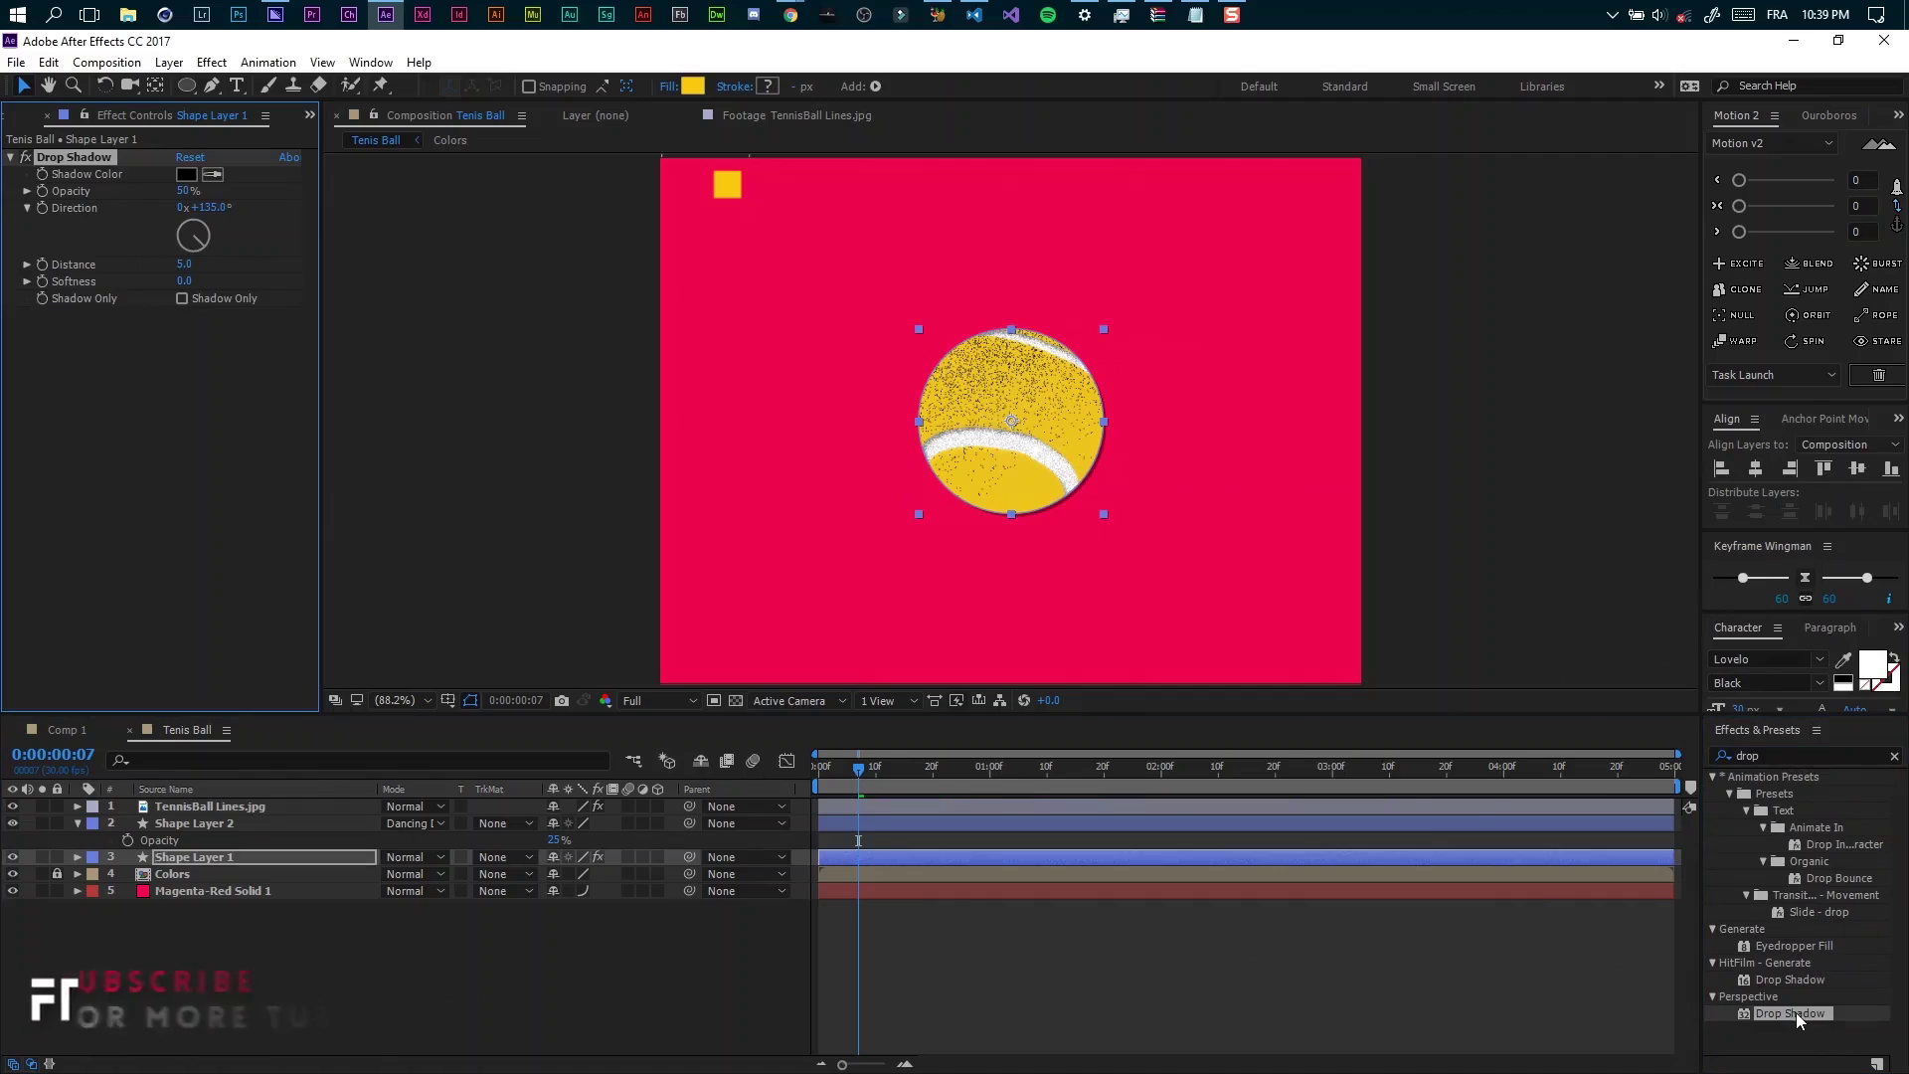
pyautogui.click(184, 191)
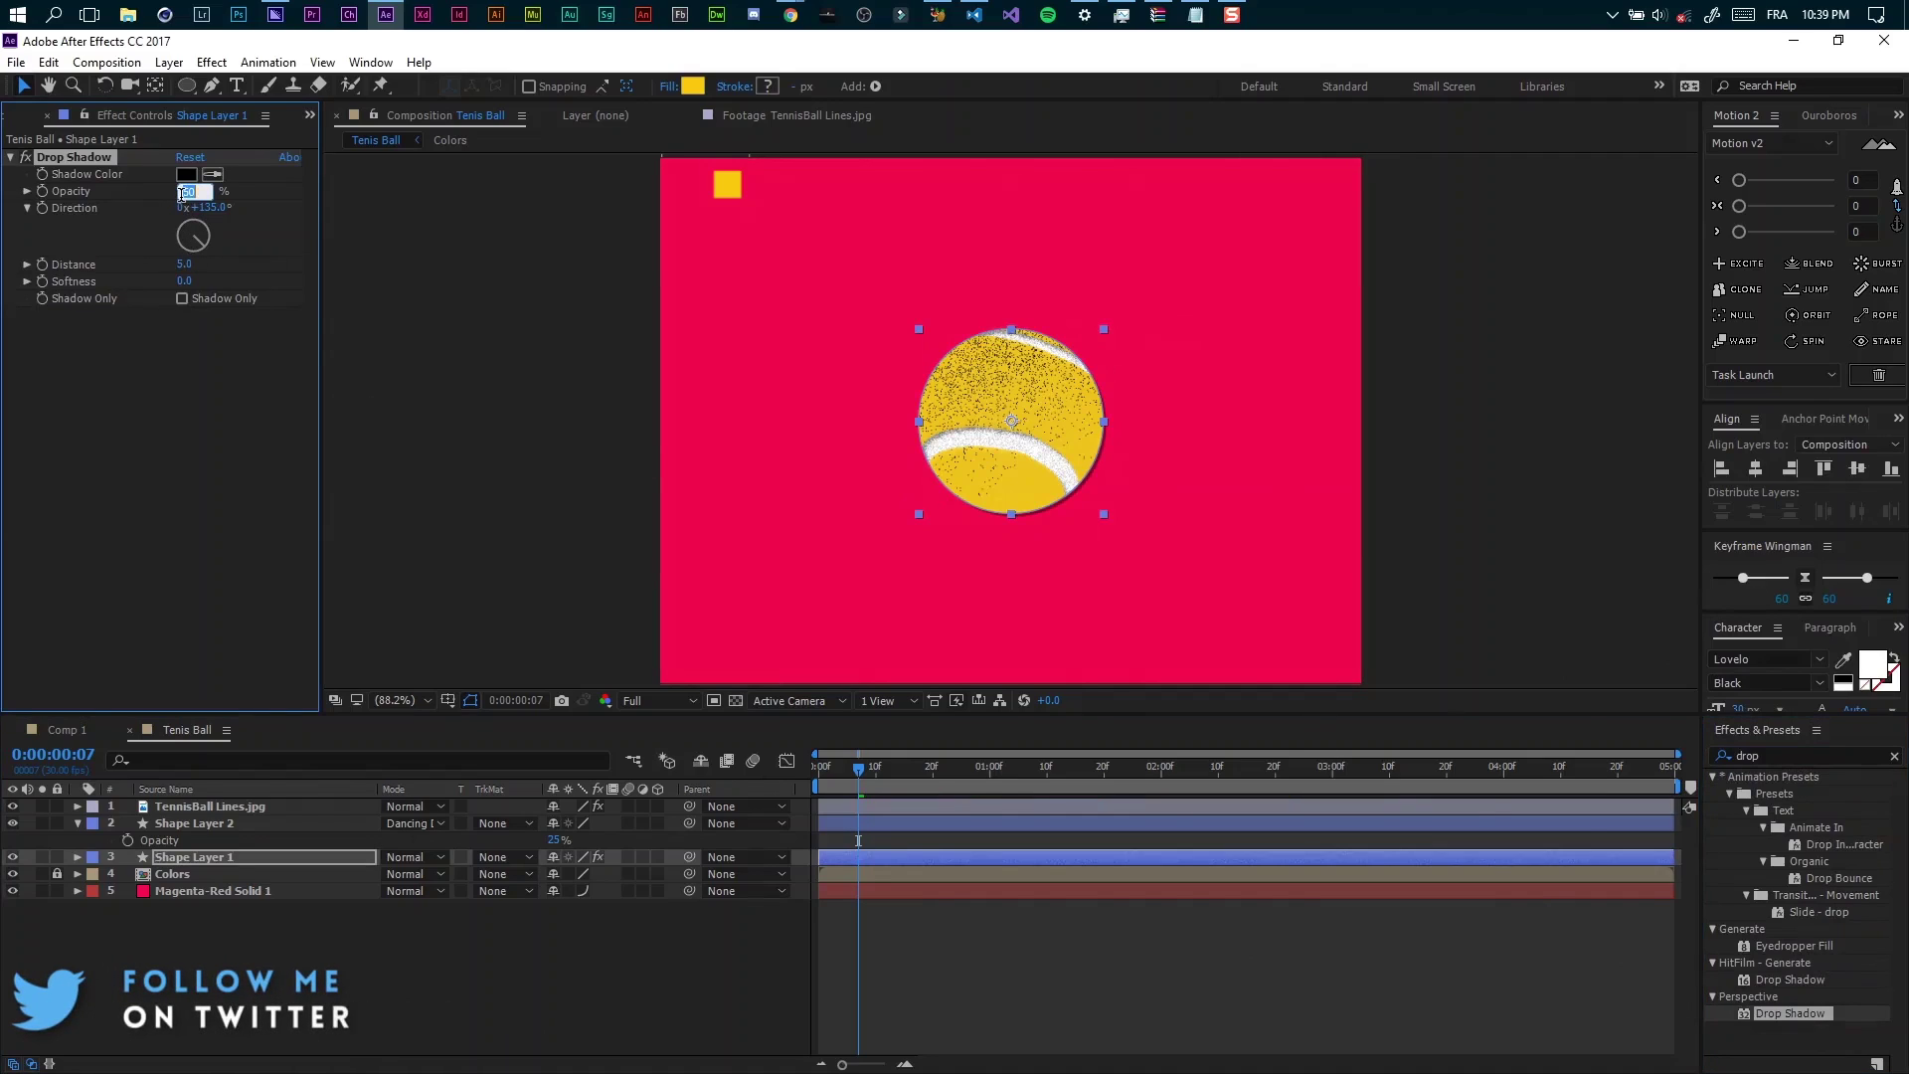
pyautogui.write('20')
pyautogui.press('Return')
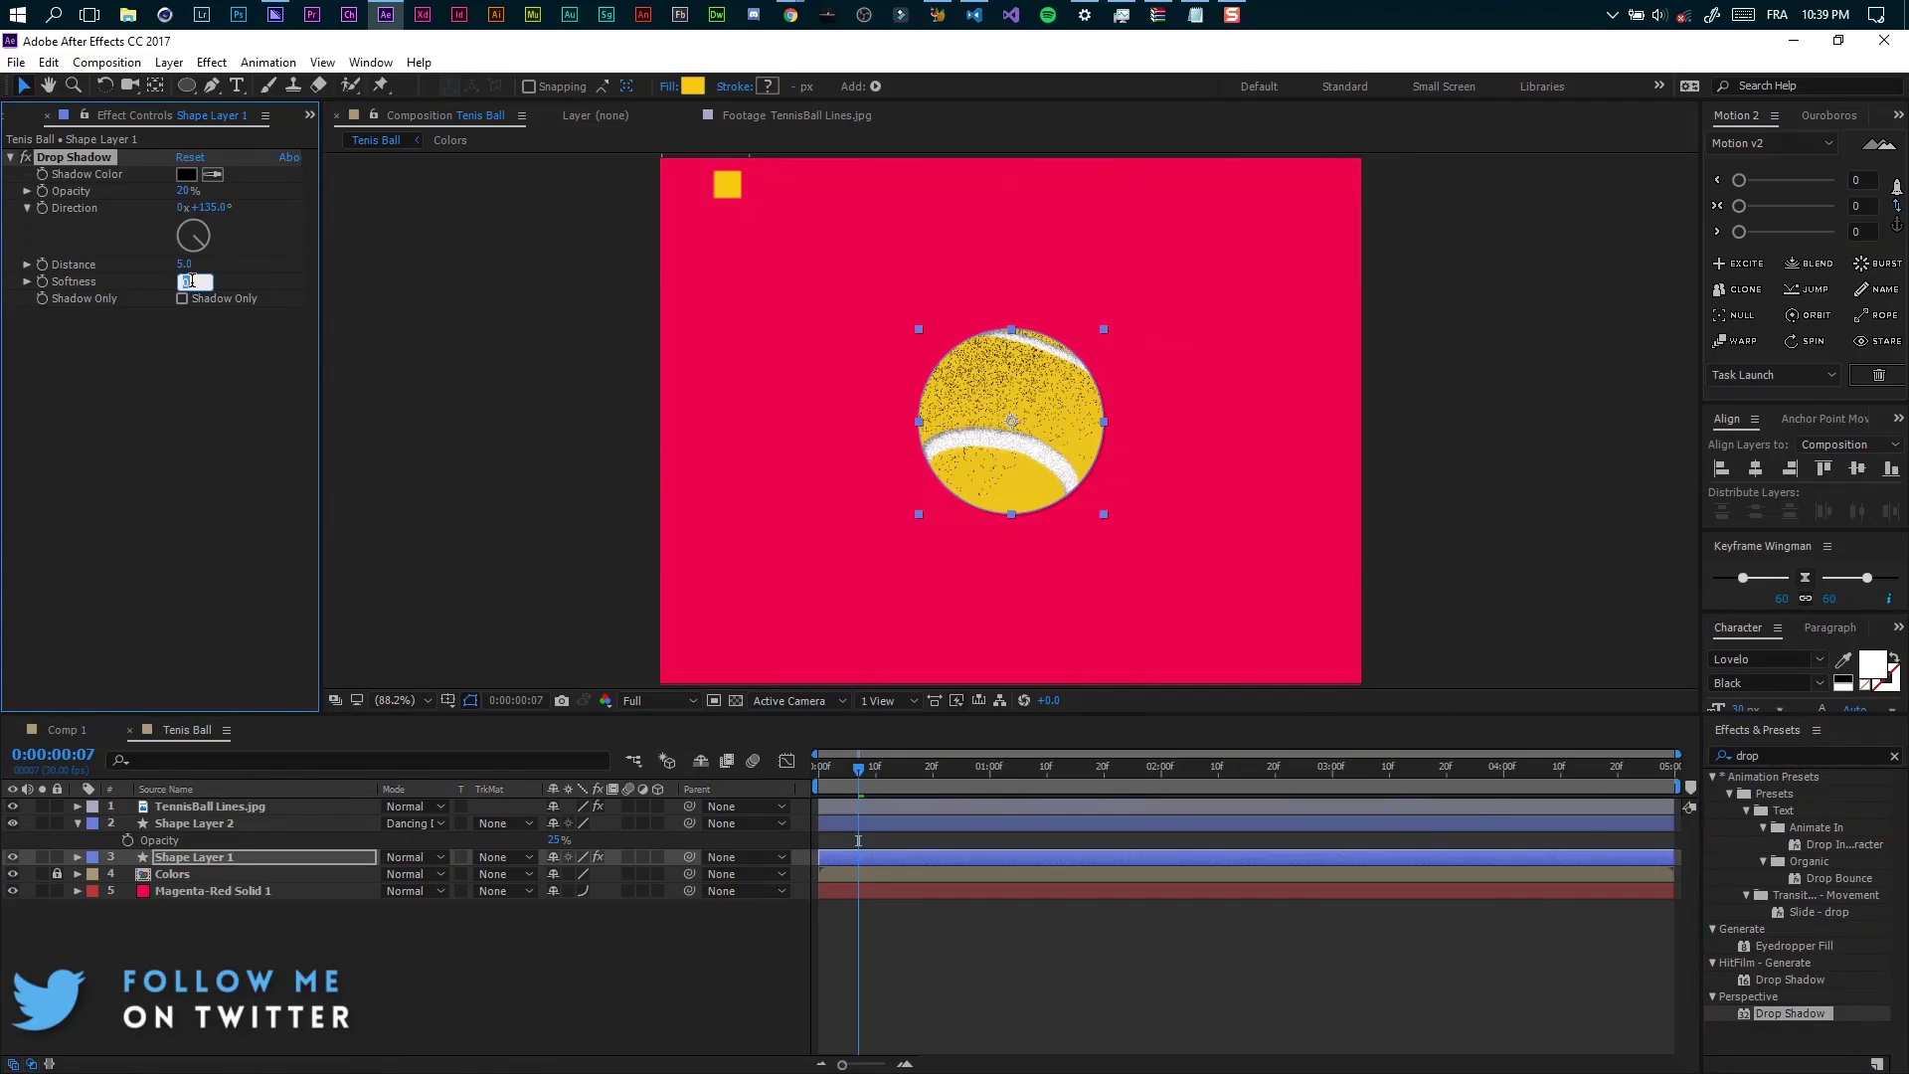
pyautogui.write('50')
pyautogui.press('Return')
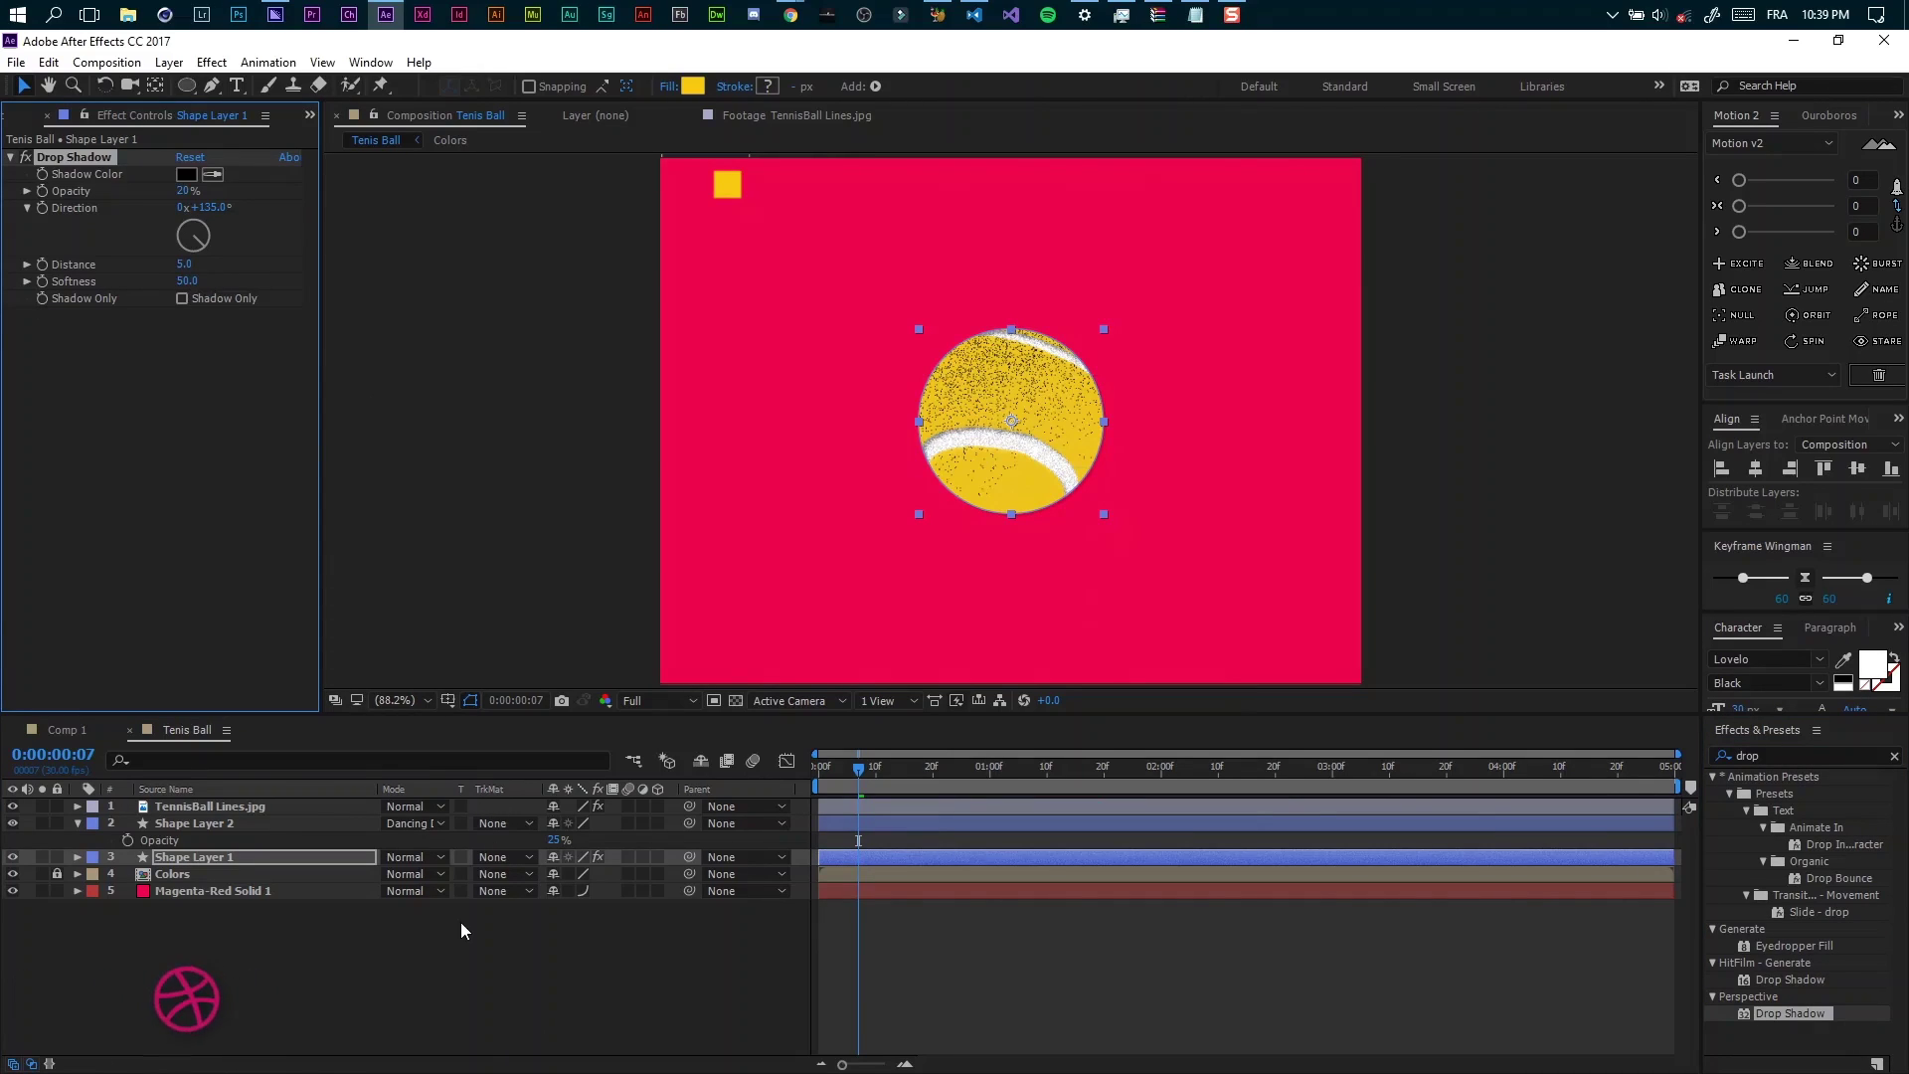
pyautogui.click(461, 922)
pyautogui.click(870, 821)
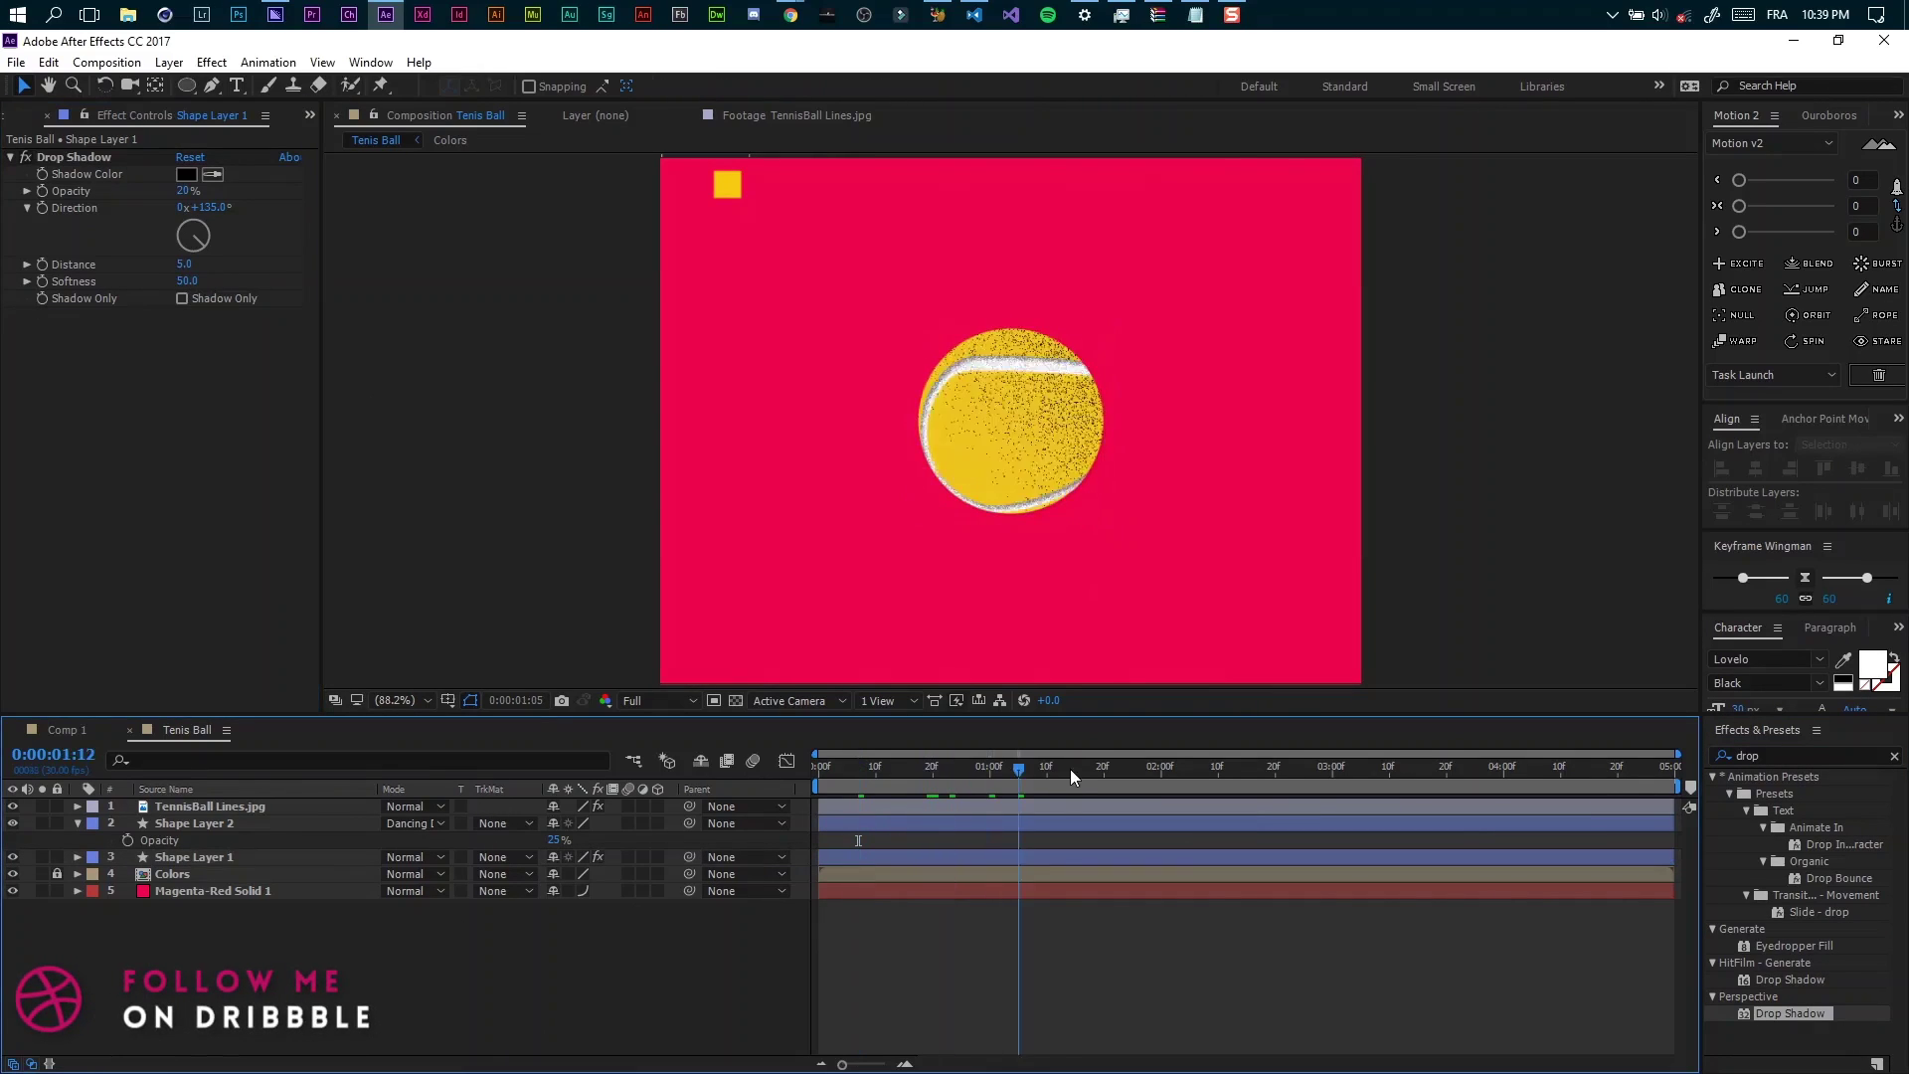
pyautogui.press('space')
pyautogui.press('space')
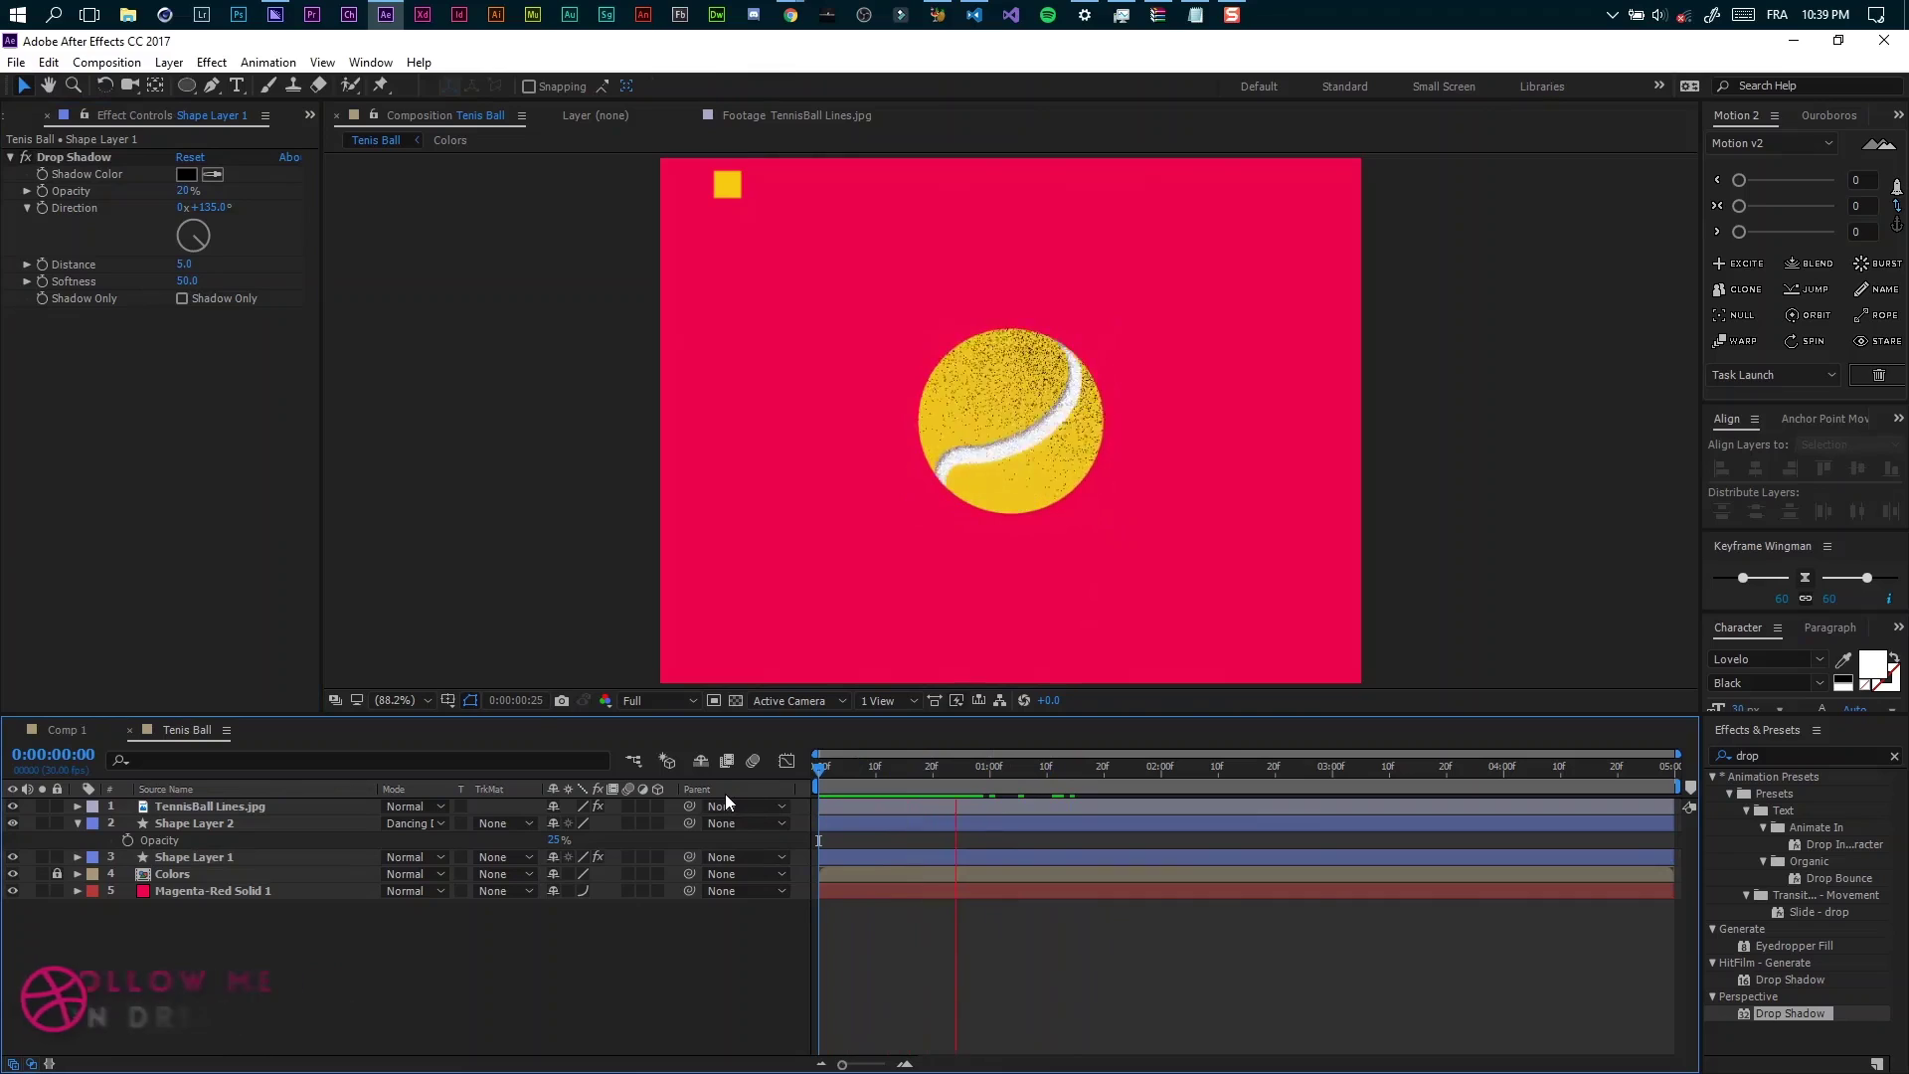